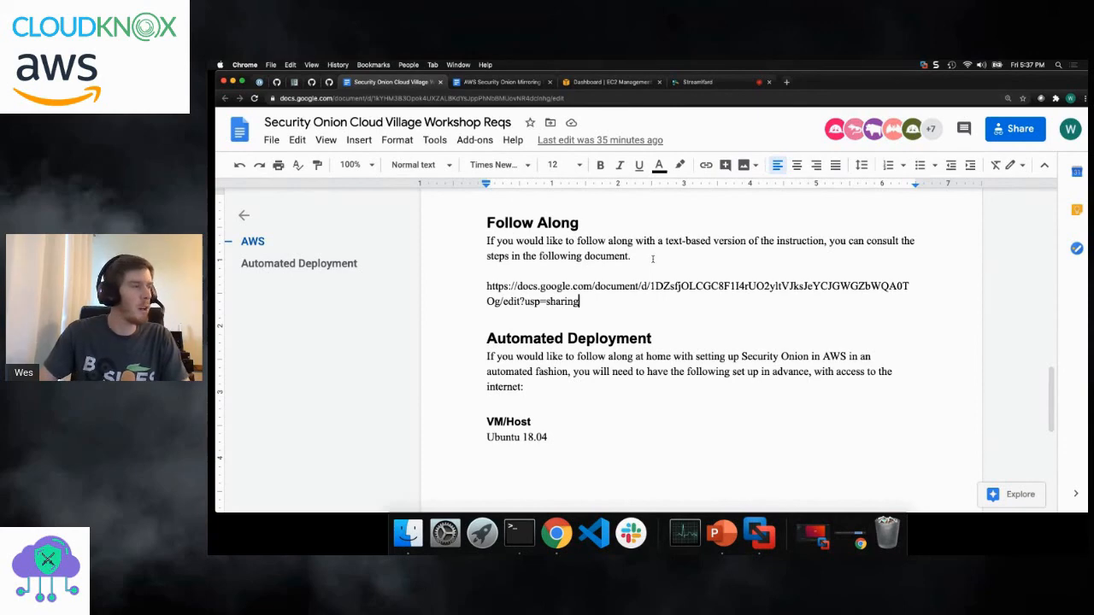
- Review the opening VPC and security group instructions in the "AWS Security Onion Mirroring Step-By-Step" document
{"action": "key", "text": "ctrl+Tab"}
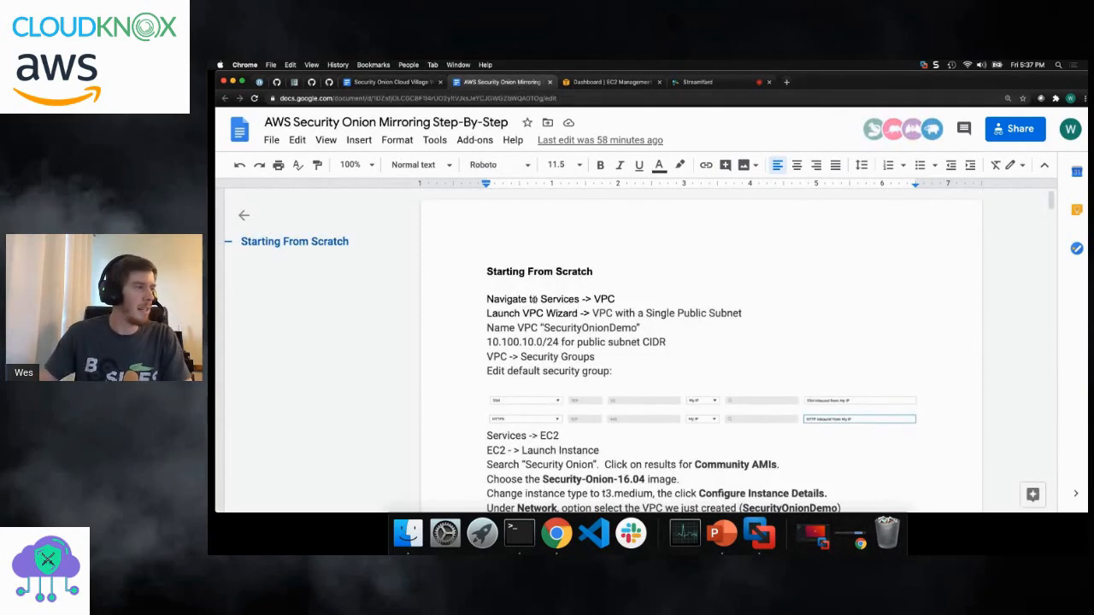
{"action": "left_click_drag", "start_coordinate": [521, 299], "coordinate": [591, 299]}
{"action": "left_click", "coordinate": [599, 312]}
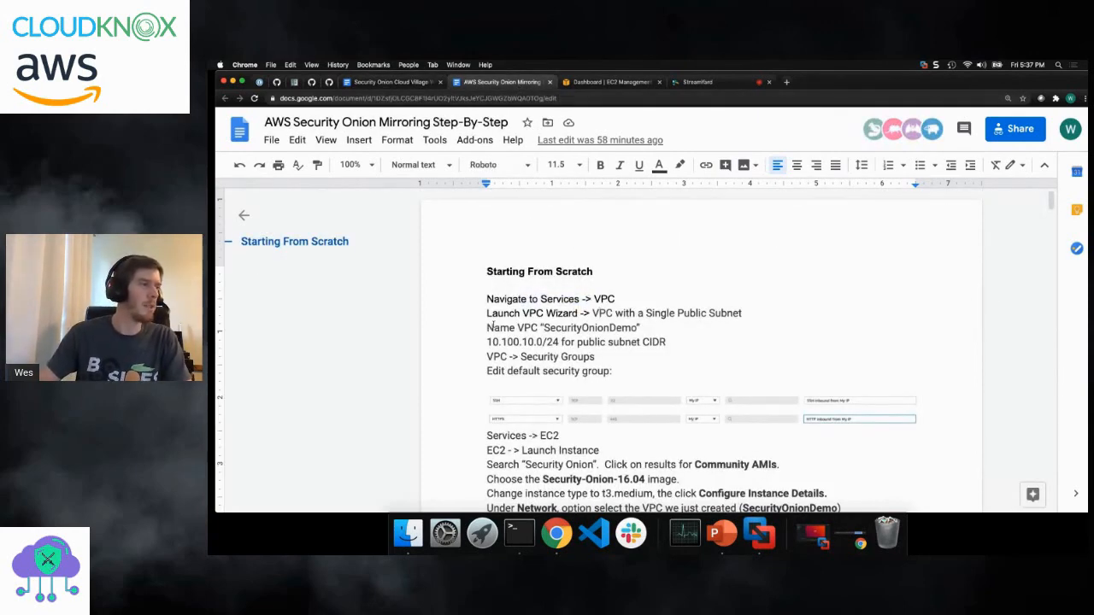
{"action": "scroll", "coordinate": [511, 313], "scroll_direction": "down", "scroll_amount": 3}
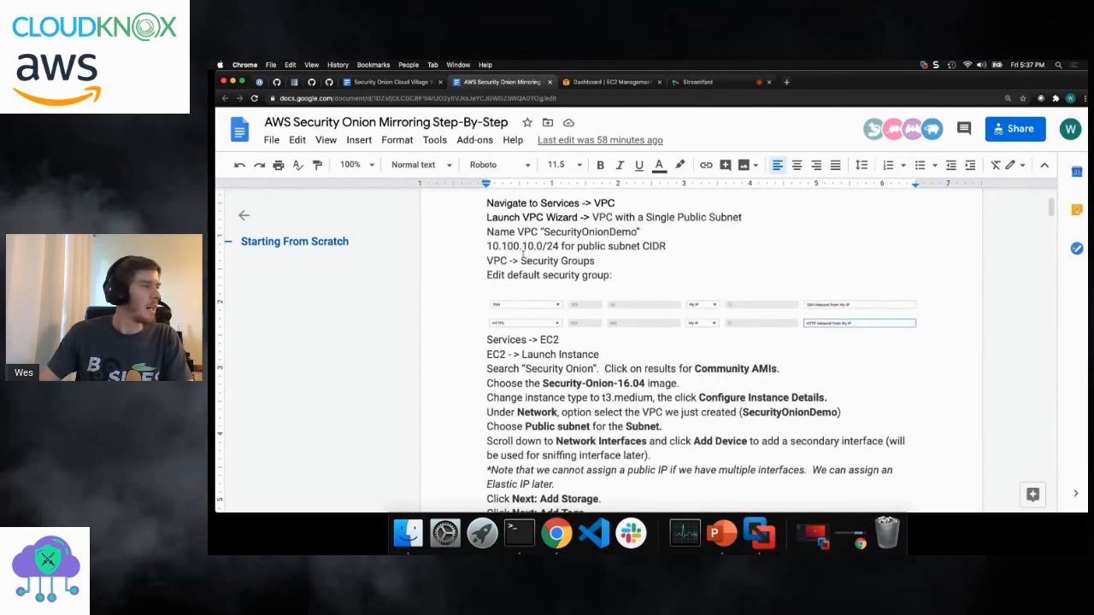
{"action": "scroll", "coordinate": [568, 369], "scroll_direction": "up", "scroll_amount": 2}
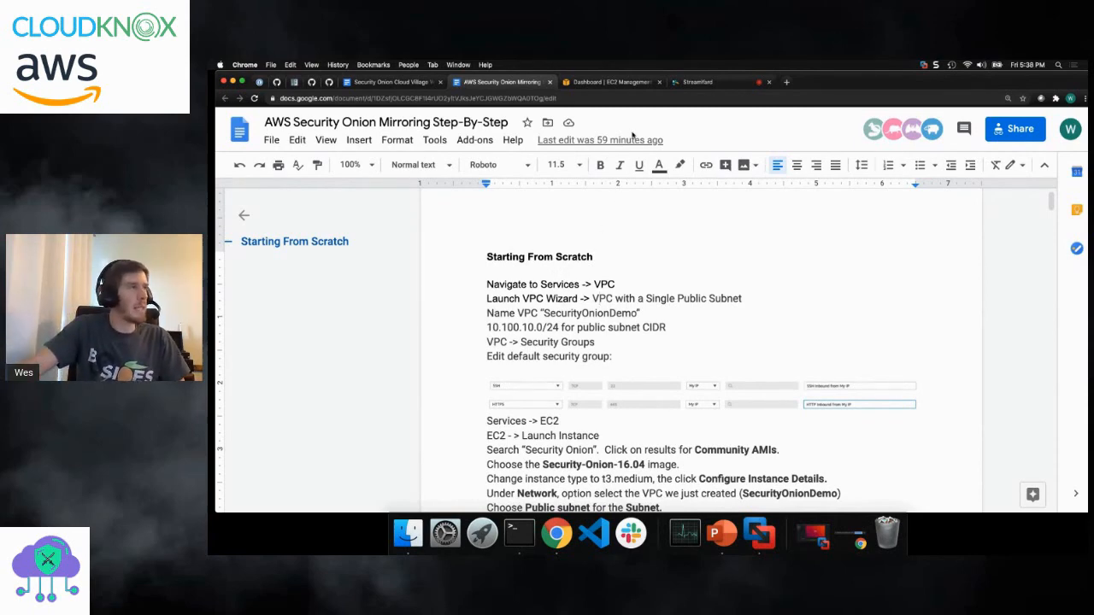
- Go to the EC2 dashboard in the AWS console, reload it and show the instance launch options
{"action": "left_click", "coordinate": [588, 85]}
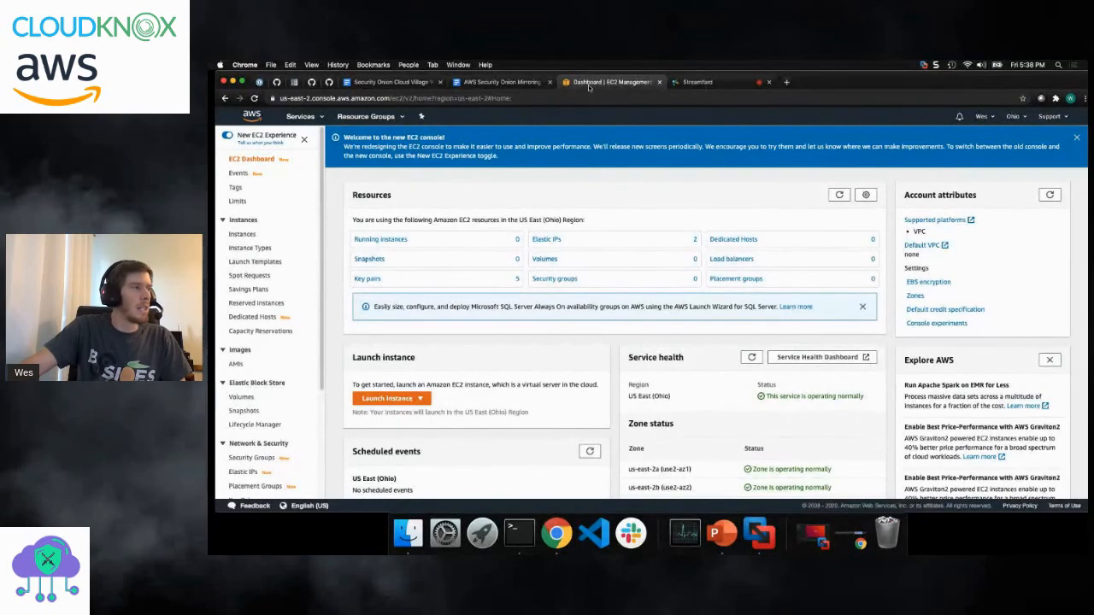
{"action": "left_click", "coordinate": [594, 97]}
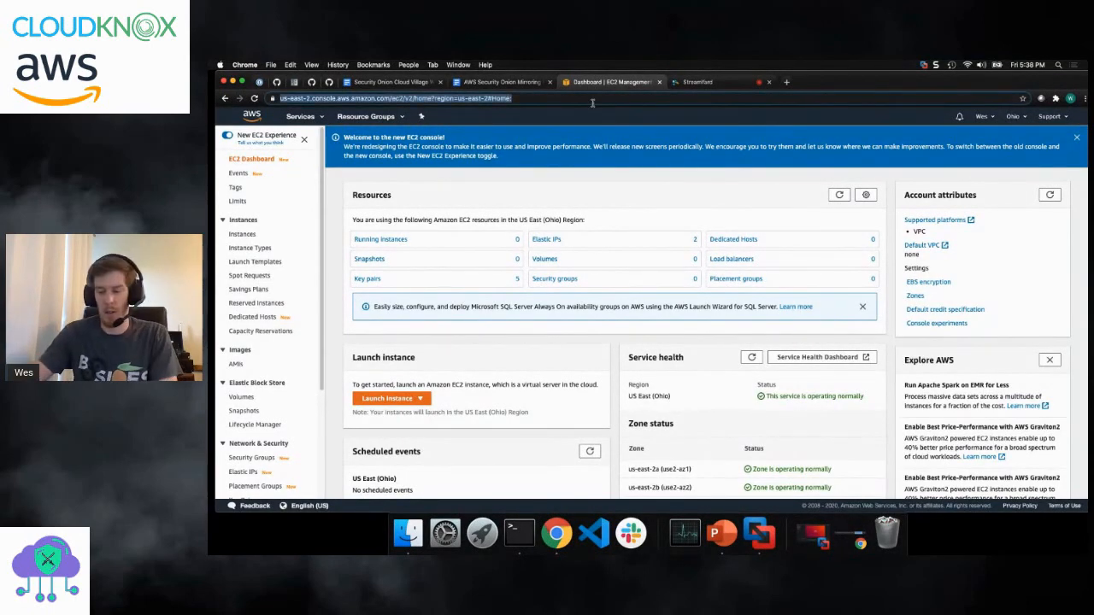
{"action": "key", "text": "Return"}
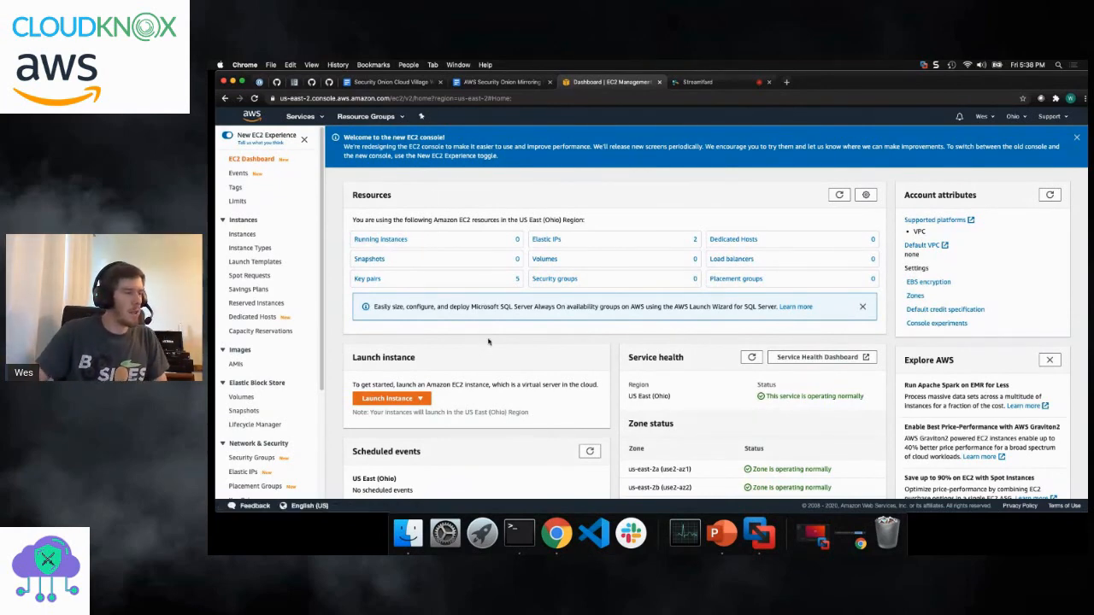
{"action": "left_click", "coordinate": [391, 400]}
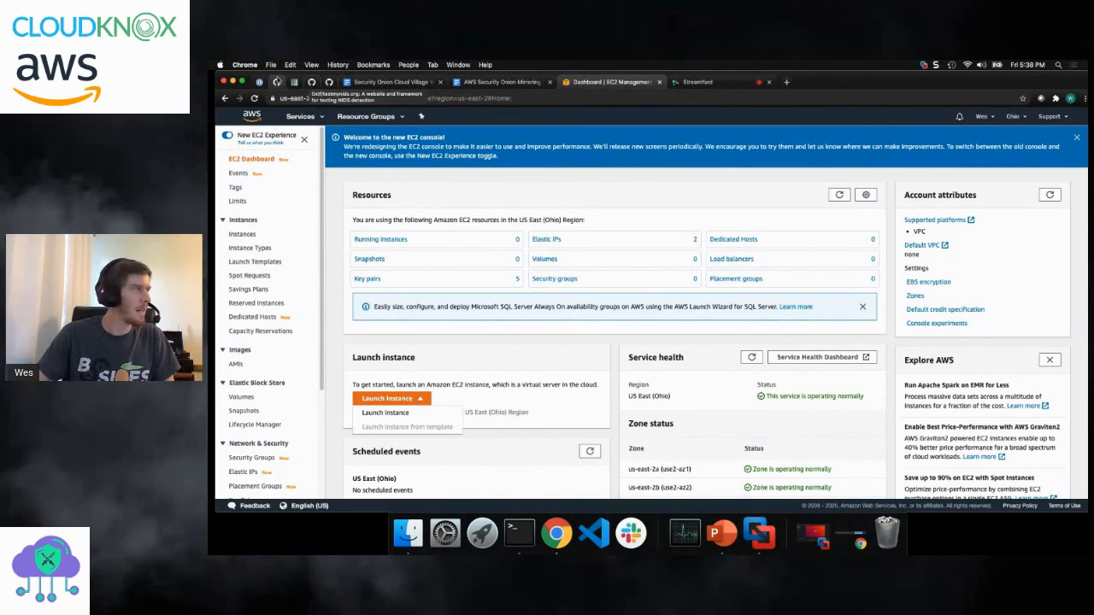
- Look up the regional AMI IDs for Security-Onion-16.04 in the AWS readme of the securityonion-cloud GitHub repository
{"action": "left_click", "coordinate": [277, 82]}
{"action": "scroll", "coordinate": [356, 258], "scroll_direction": "down", "scroll_amount": 3}
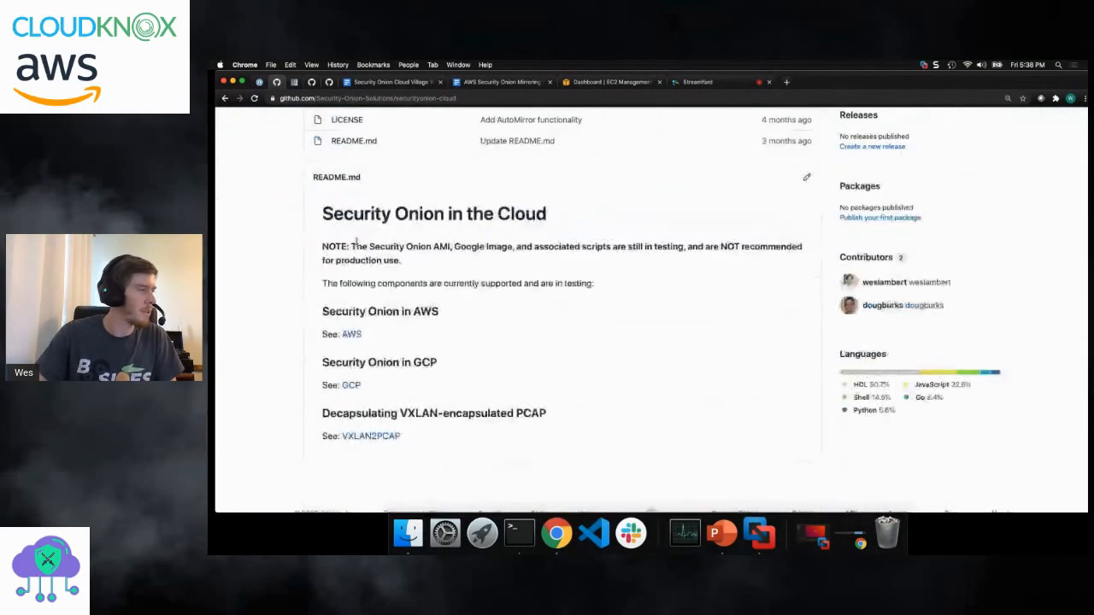
{"action": "left_click", "coordinate": [357, 295]}
{"action": "scroll", "coordinate": [366, 308], "scroll_direction": "down", "scroll_amount": 10}
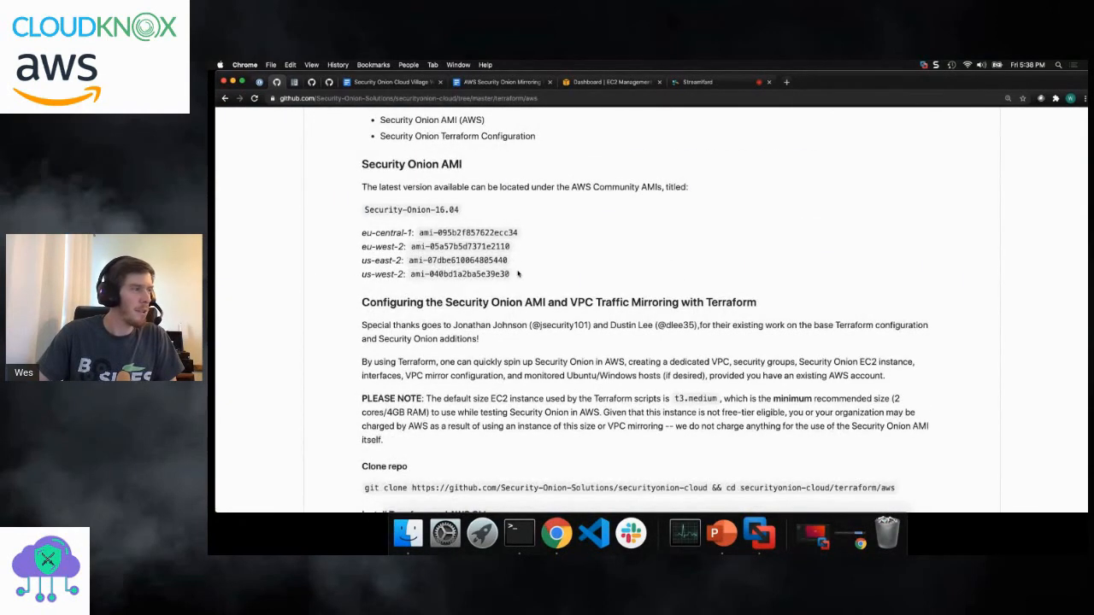
{"action": "left_click_drag", "start_coordinate": [518, 275], "coordinate": [363, 233]}
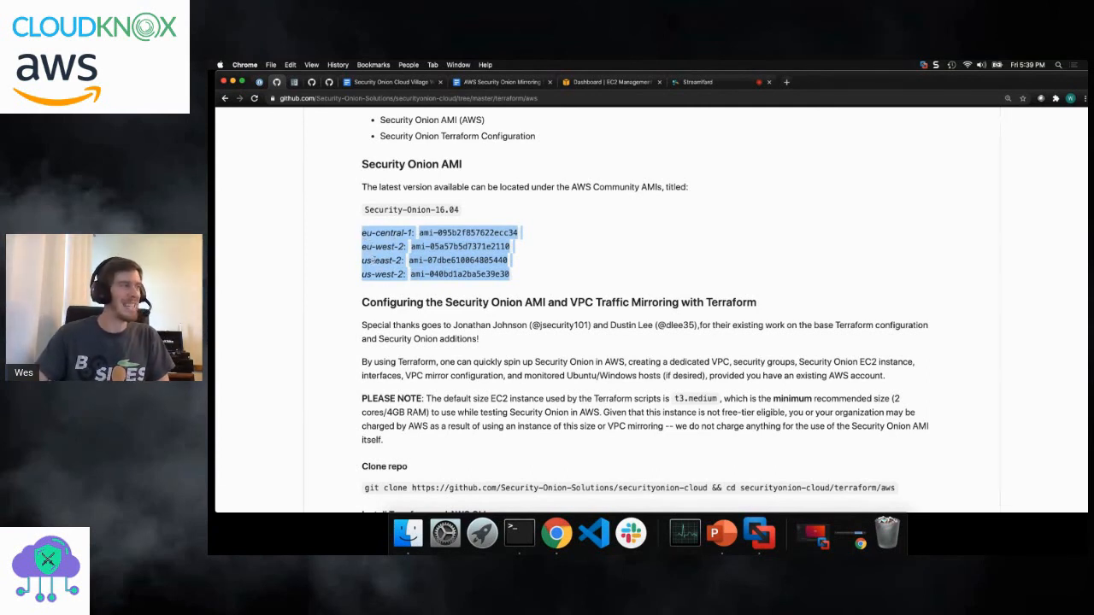
{"action": "left_click", "coordinate": [590, 278]}
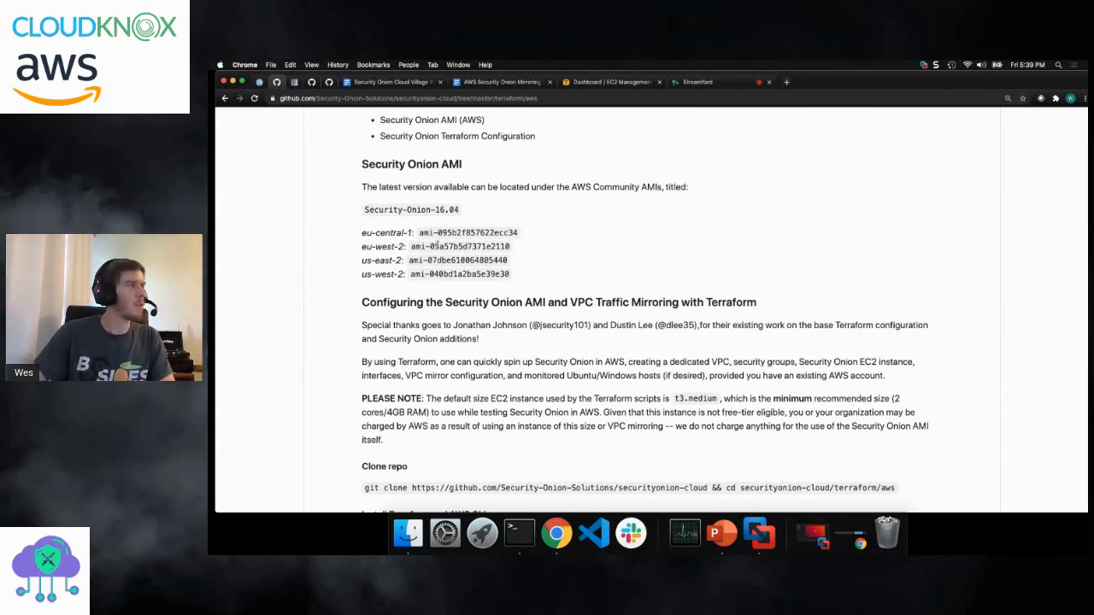
- Return to the EC2 dashboard and check the selected AWS region against the list of available regions
{"action": "left_click", "coordinate": [599, 82]}
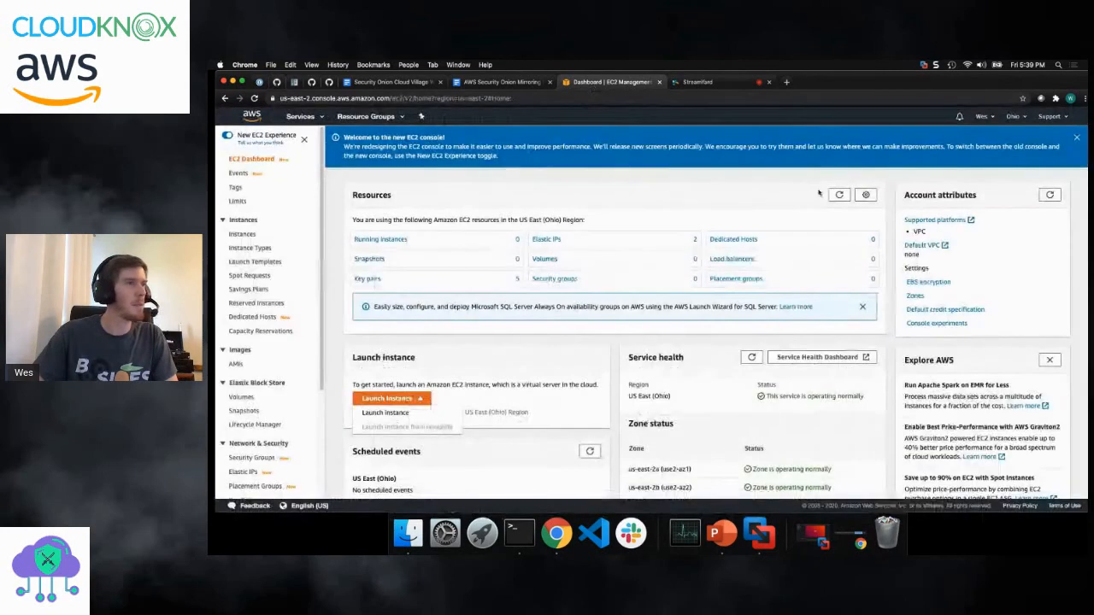
{"action": "left_click", "coordinate": [1023, 117]}
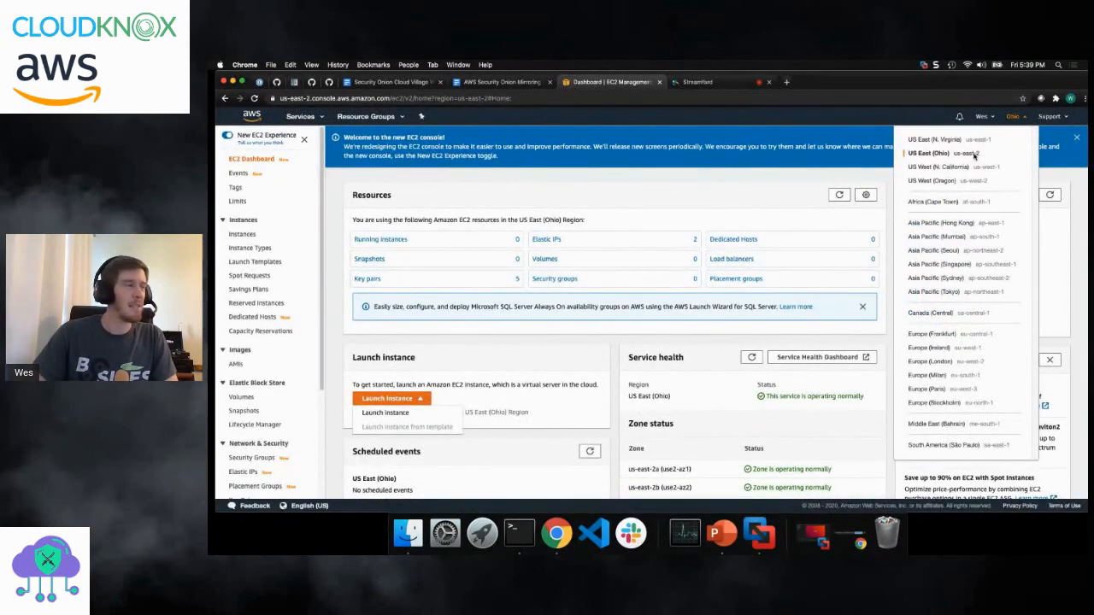
{"action": "left_click", "coordinate": [651, 184]}
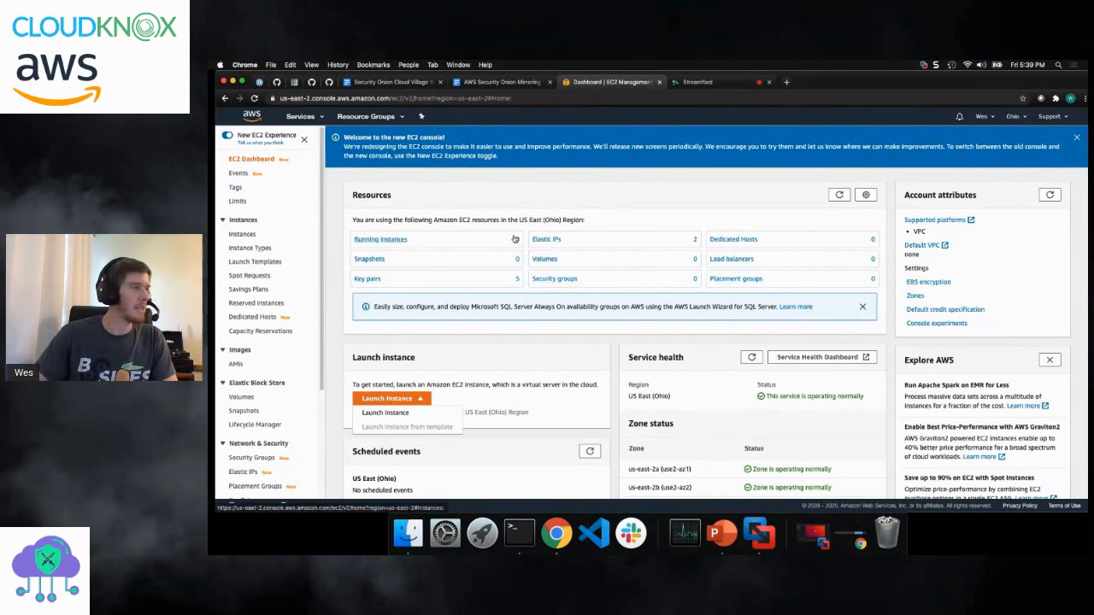
- Begin launching an EC2 instance and search the machine image catalog for "Security Onion"
{"action": "left_click", "coordinate": [396, 398]}
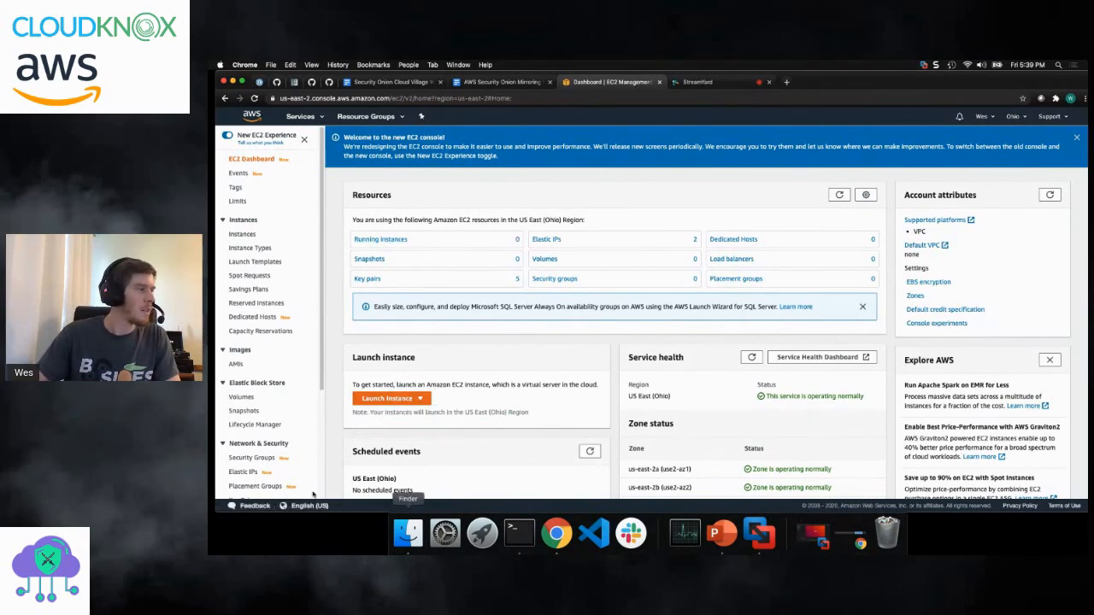
{"action": "left_click", "coordinate": [406, 399]}
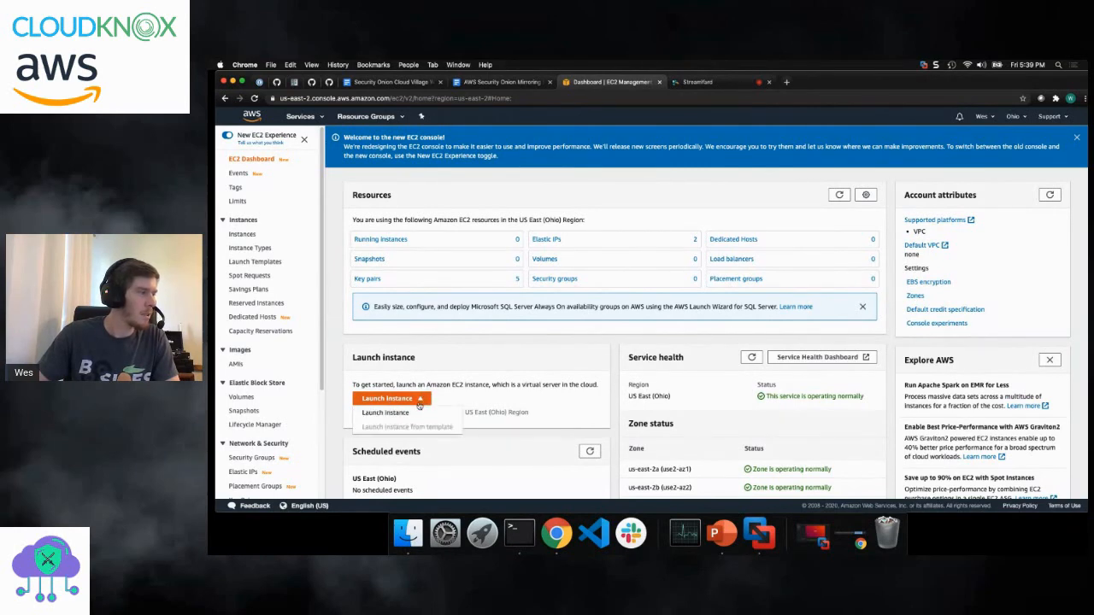
{"action": "left_click", "coordinate": [411, 414]}
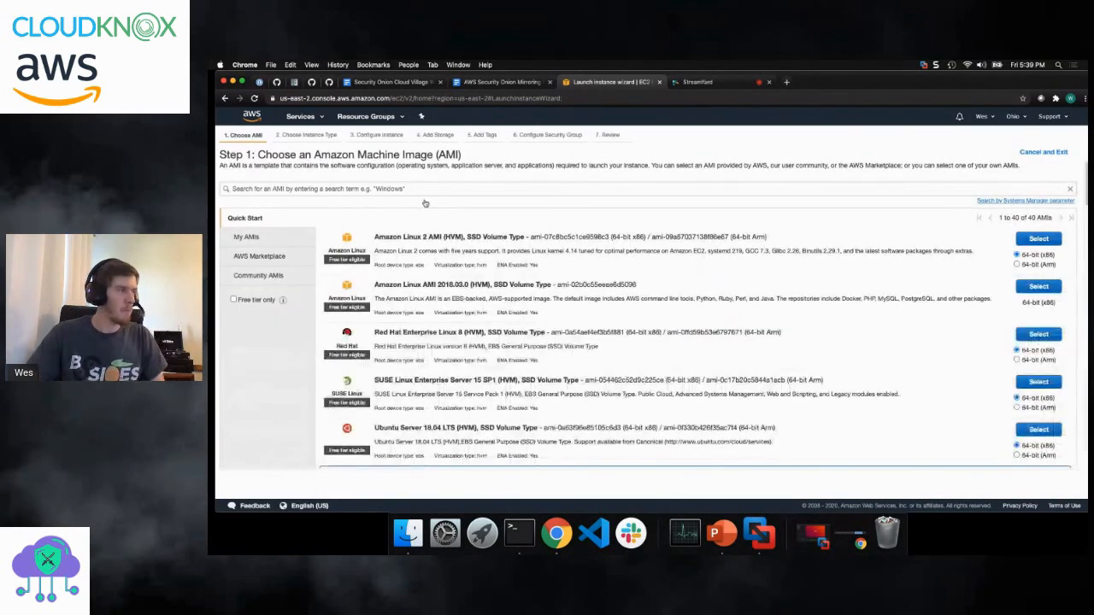
{"action": "left_click", "coordinate": [432, 188]}
{"action": "type", "text": "Security Onion"}
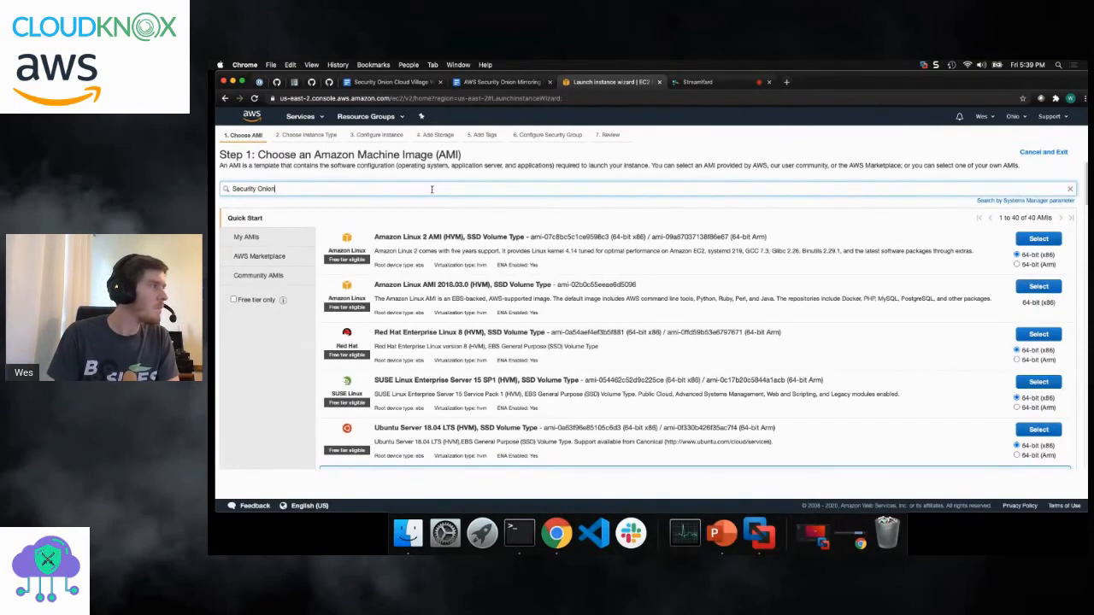
{"action": "key", "text": "Return"}
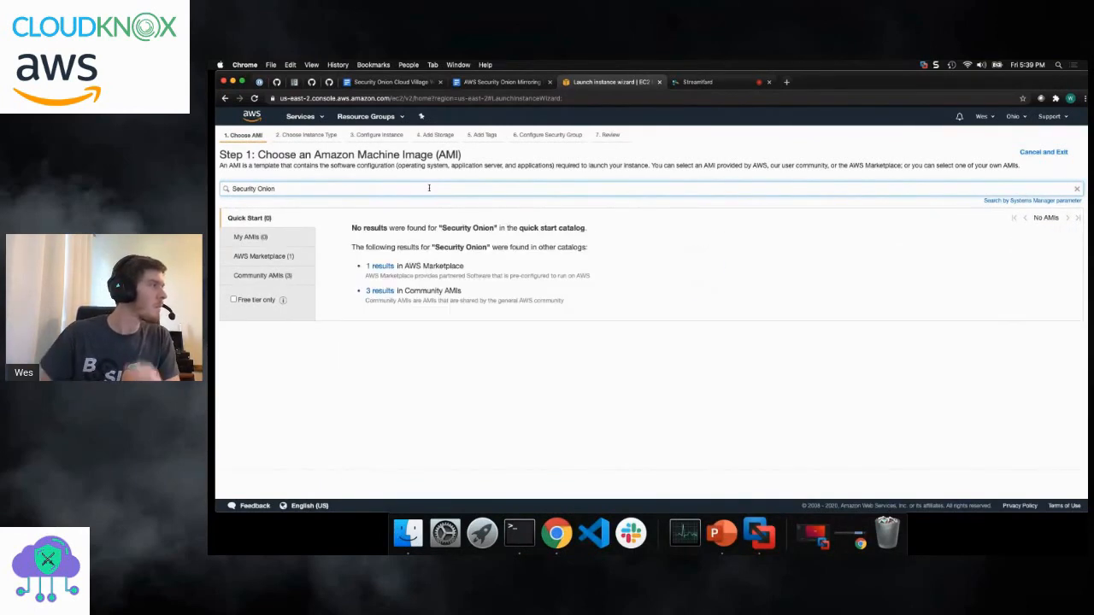
- Check the AWS Marketplace listing for Security Onion and select the Security-Onion-16.04 image from the community AMIs
{"action": "left_click", "coordinate": [278, 258]}
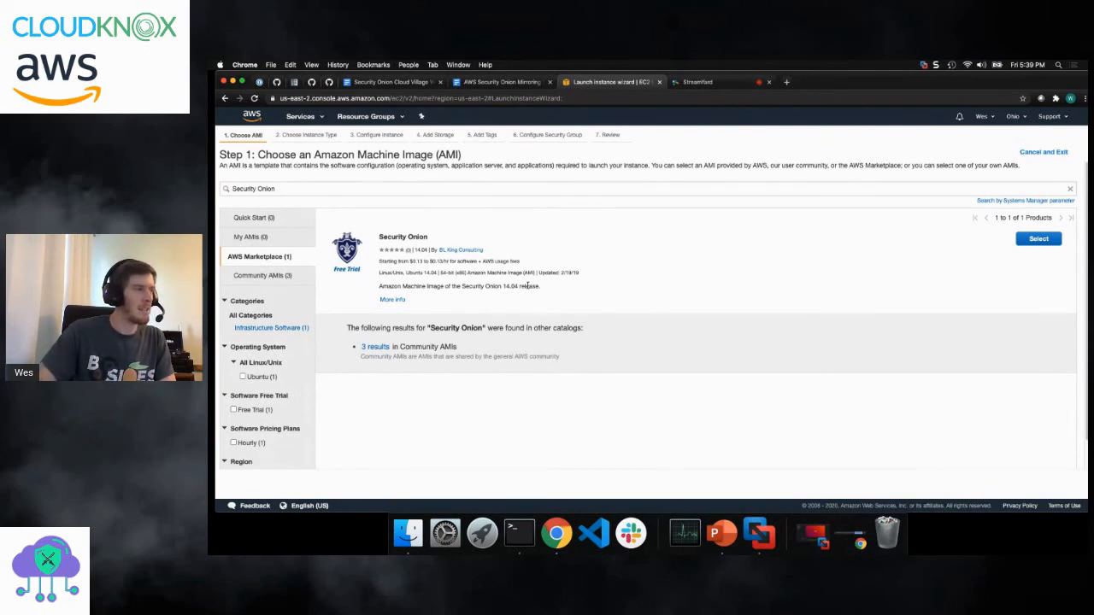
{"action": "left_click_drag", "start_coordinate": [540, 287], "coordinate": [376, 288]}
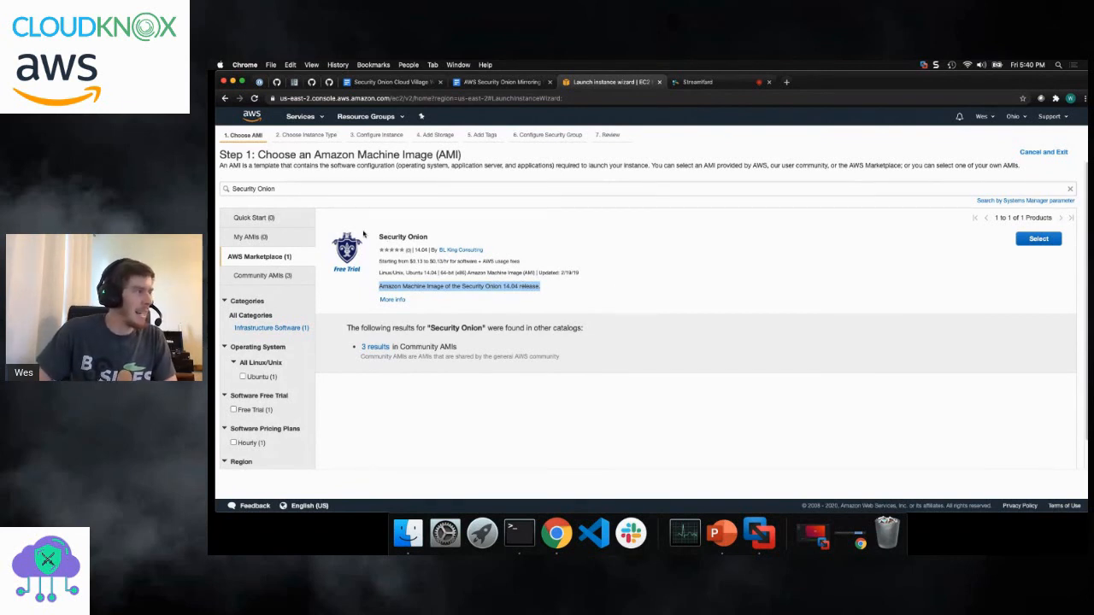
{"action": "left_click", "coordinate": [284, 278]}
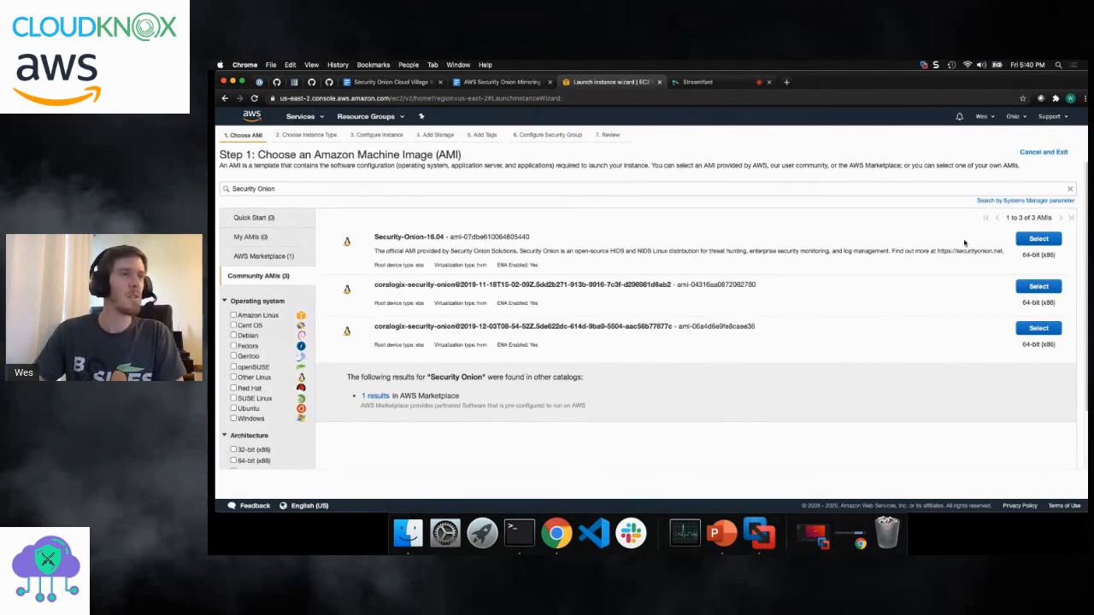
{"action": "left_click", "coordinate": [1039, 242]}
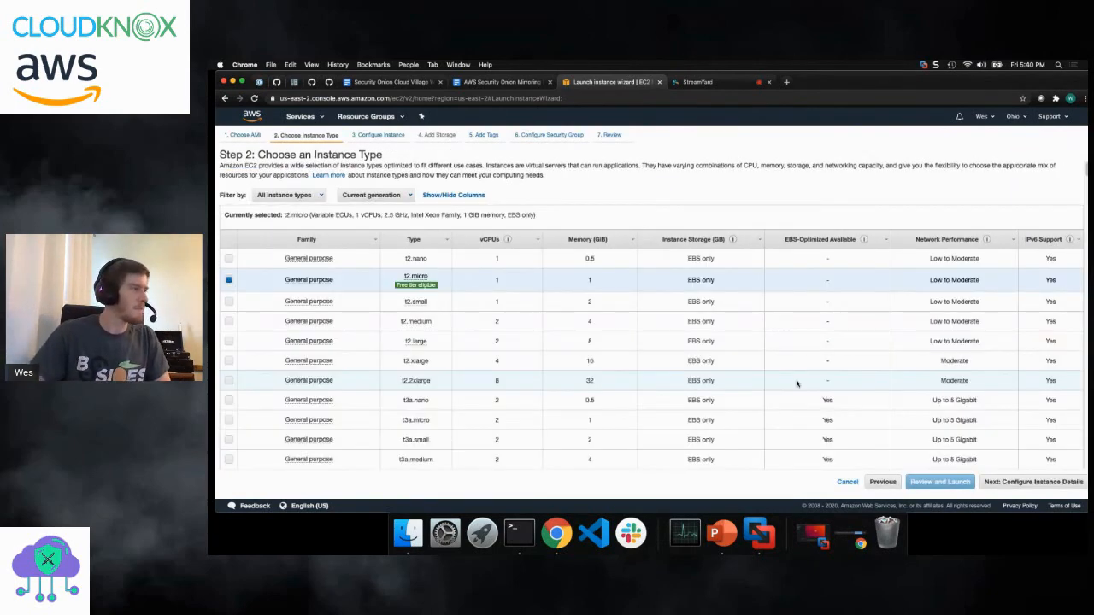
- Choose the t3.medium instance type, proceed to the instance details, and leave the launch wizard without launching
{"action": "scroll", "coordinate": [386, 321], "scroll_direction": "down", "scroll_amount": 1}
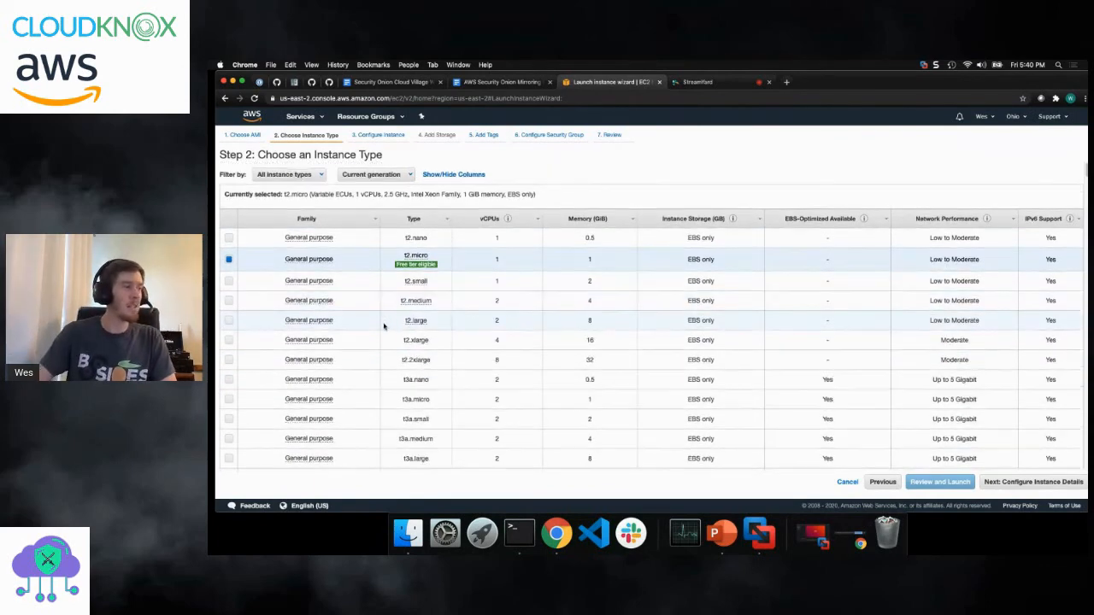
{"action": "scroll", "coordinate": [388, 325], "scroll_direction": "down", "scroll_amount": 3}
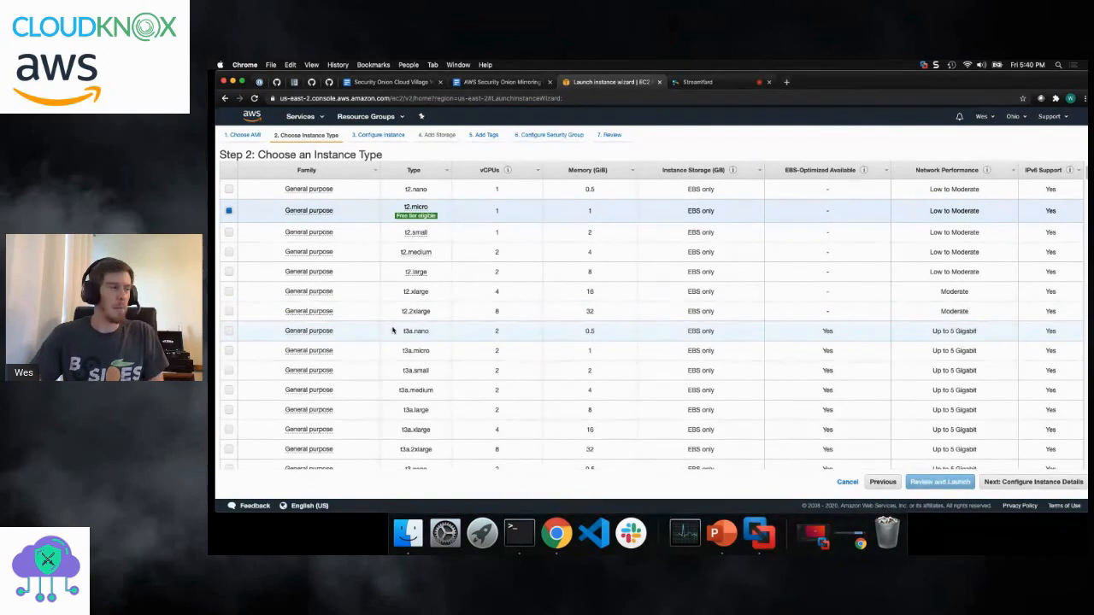
{"action": "scroll", "coordinate": [397, 308], "scroll_direction": "down", "scroll_amount": 3}
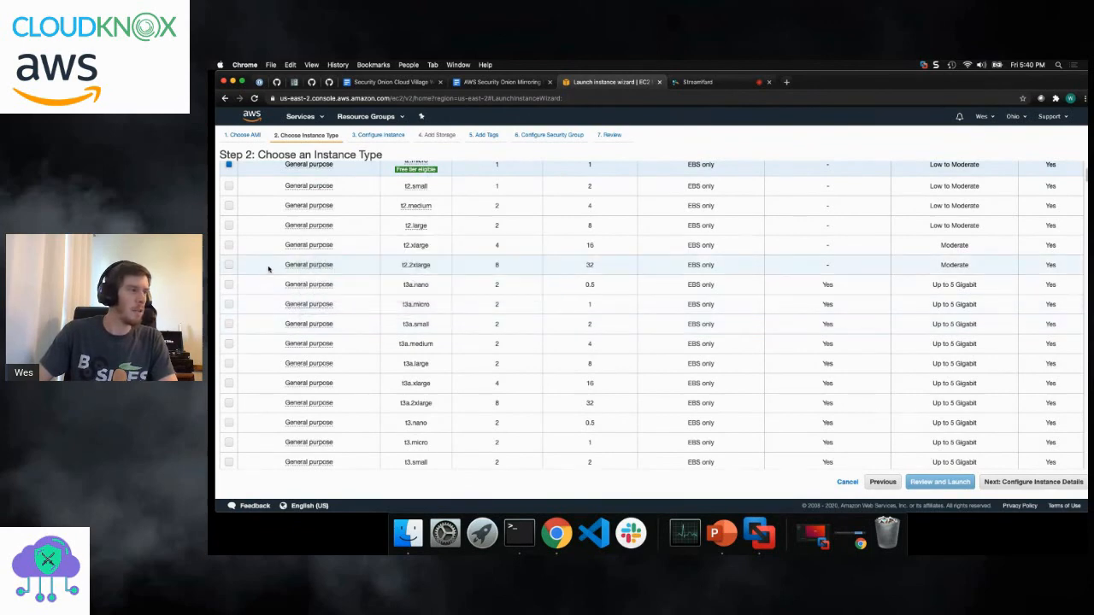
{"action": "scroll", "coordinate": [259, 290], "scroll_direction": "down", "scroll_amount": 5}
{"action": "scroll", "coordinate": [257, 301], "scroll_direction": "down", "scroll_amount": 1}
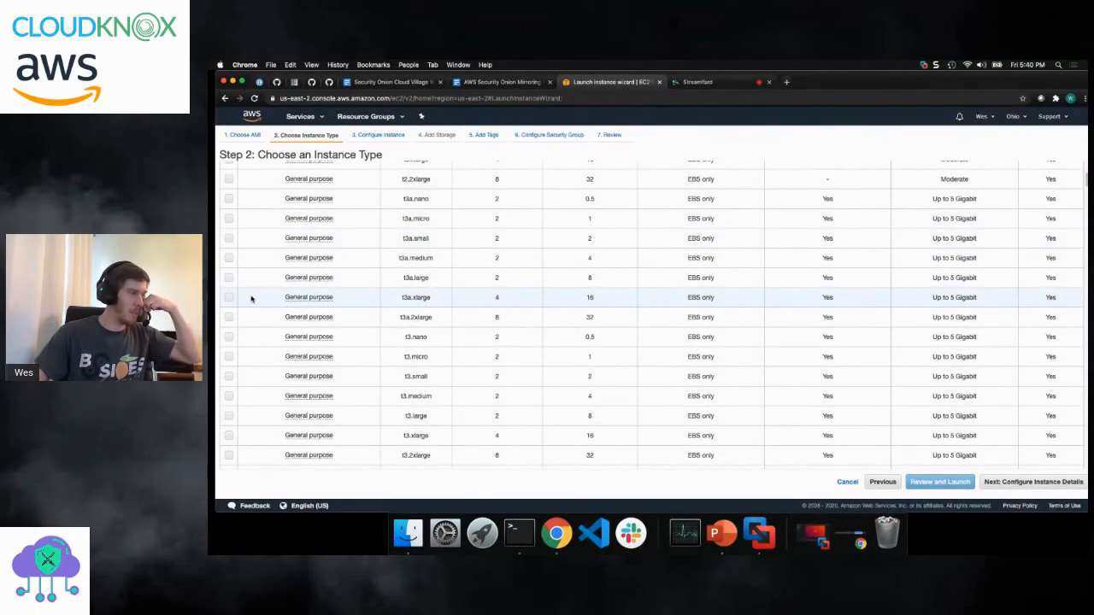
{"action": "left_click", "coordinate": [228, 397]}
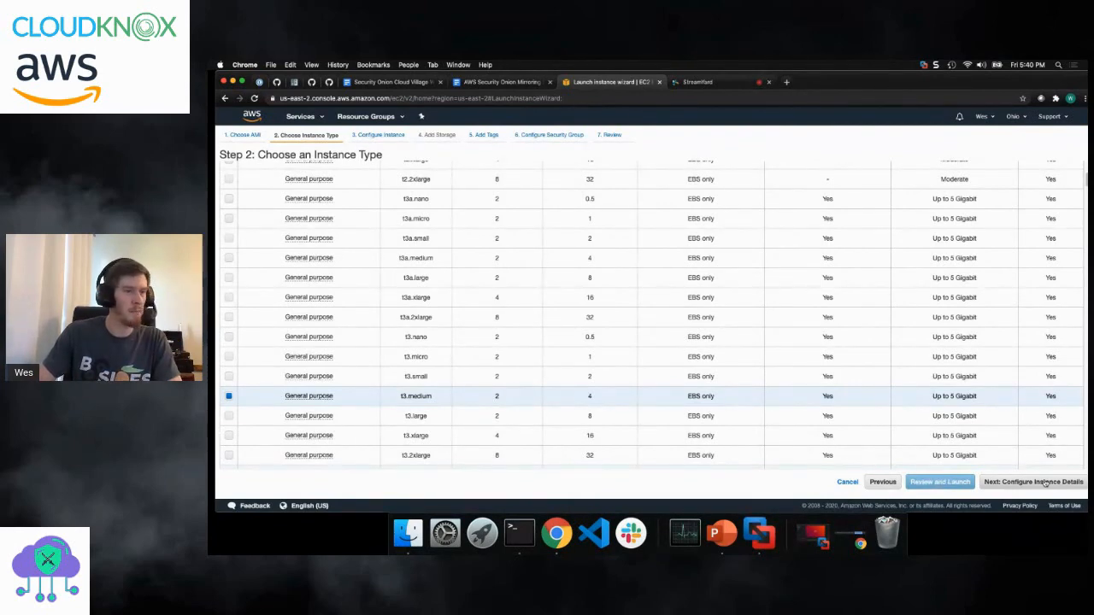
{"action": "left_click", "coordinate": [1045, 484]}
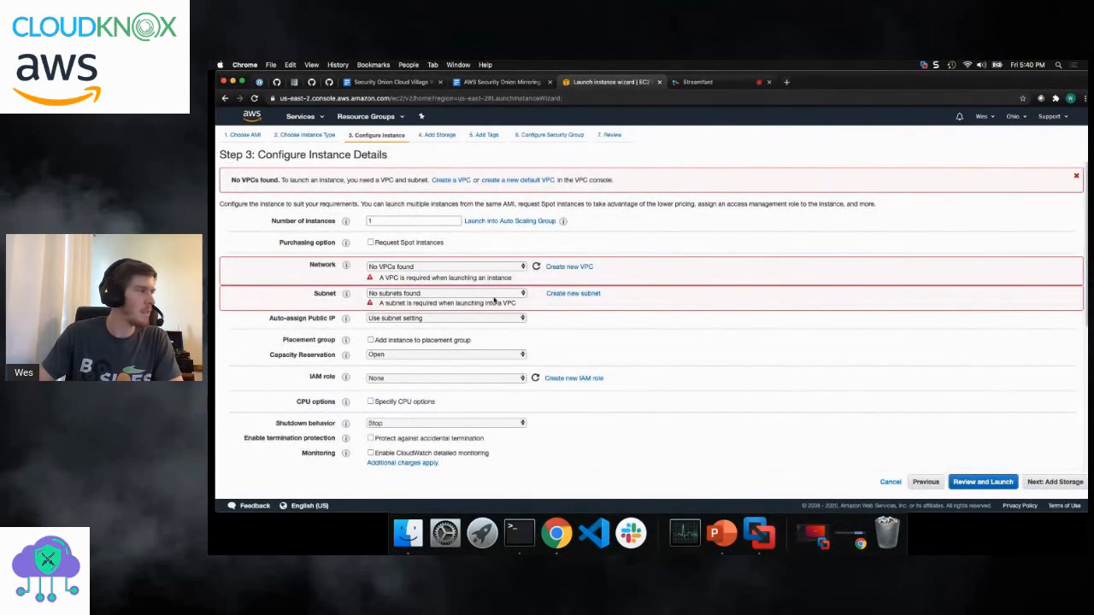
{"action": "left_click", "coordinate": [225, 98]}
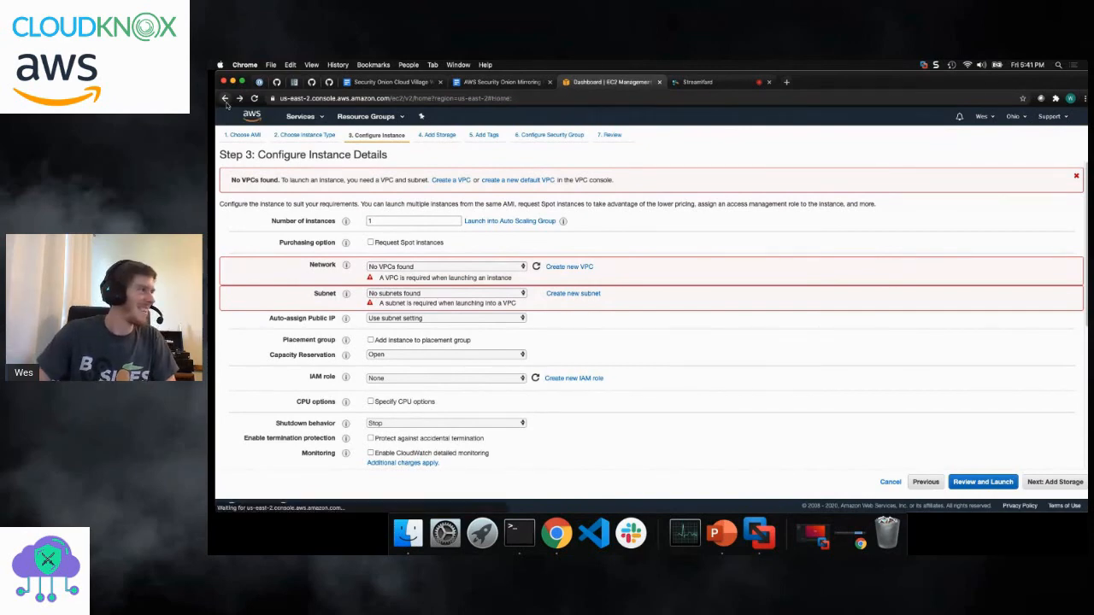
- Open the VPC service and start the VPC wizard with the "VPC with a Single Public Subnet" configuration
{"action": "left_click", "coordinate": [300, 116]}
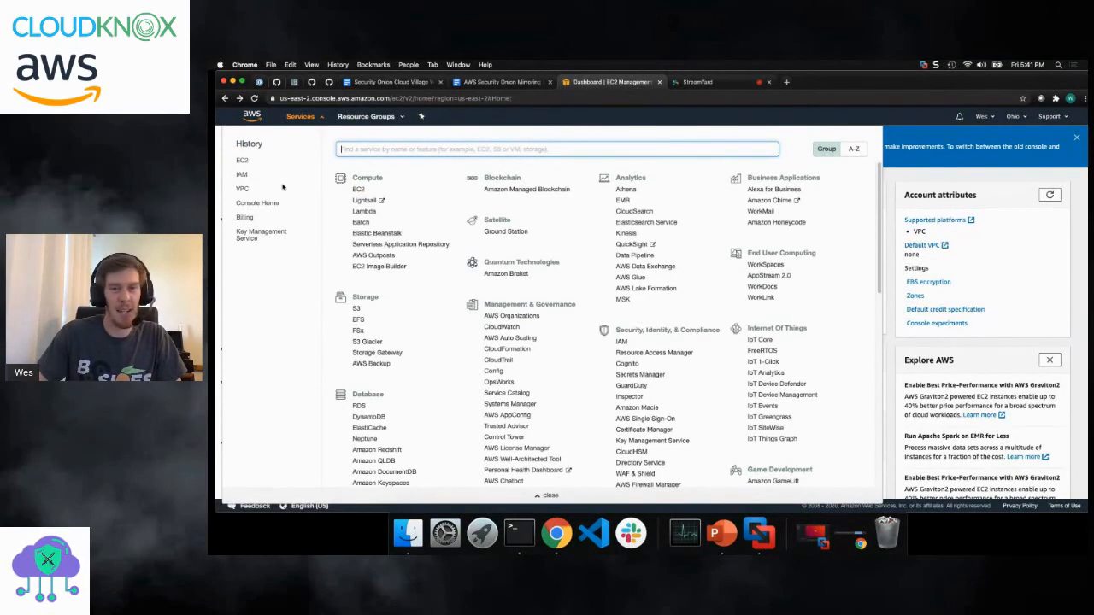
{"action": "left_click", "coordinate": [243, 188]}
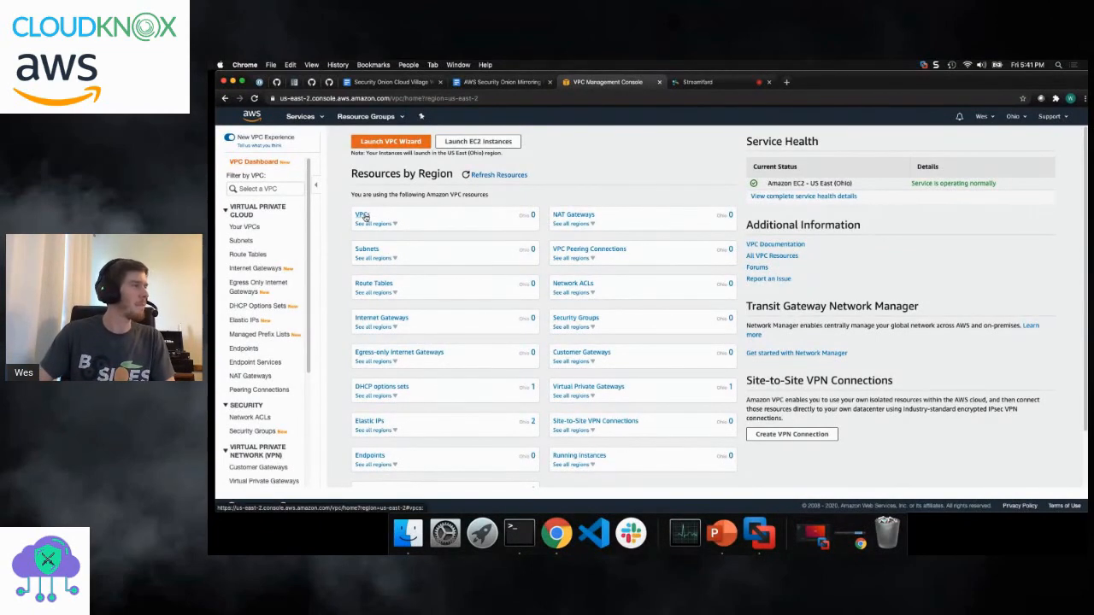
{"action": "left_click", "coordinate": [407, 146]}
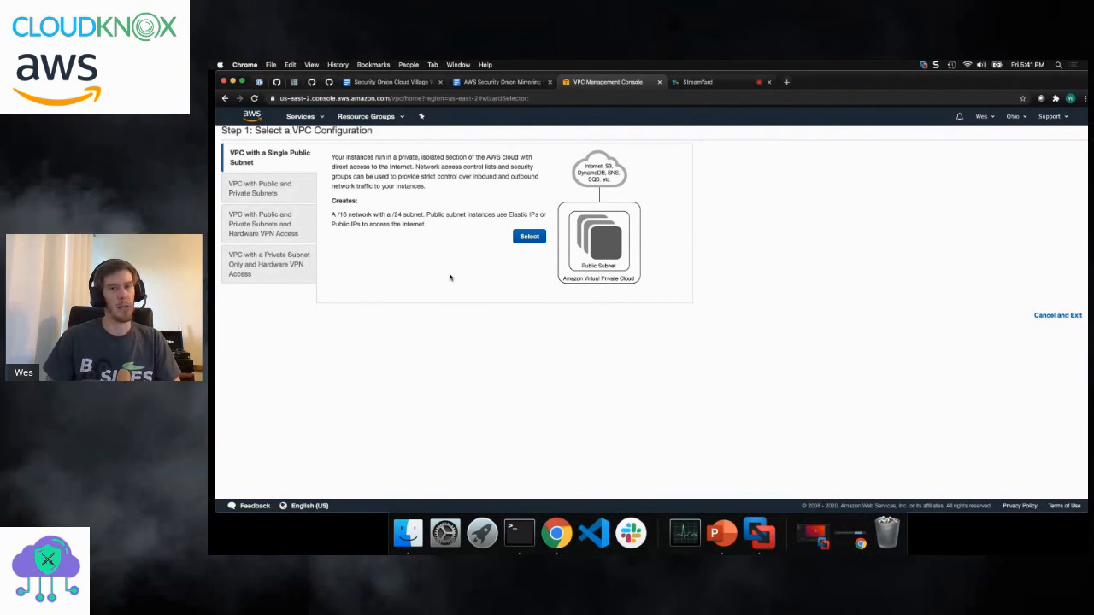
{"action": "left_click", "coordinate": [530, 238]}
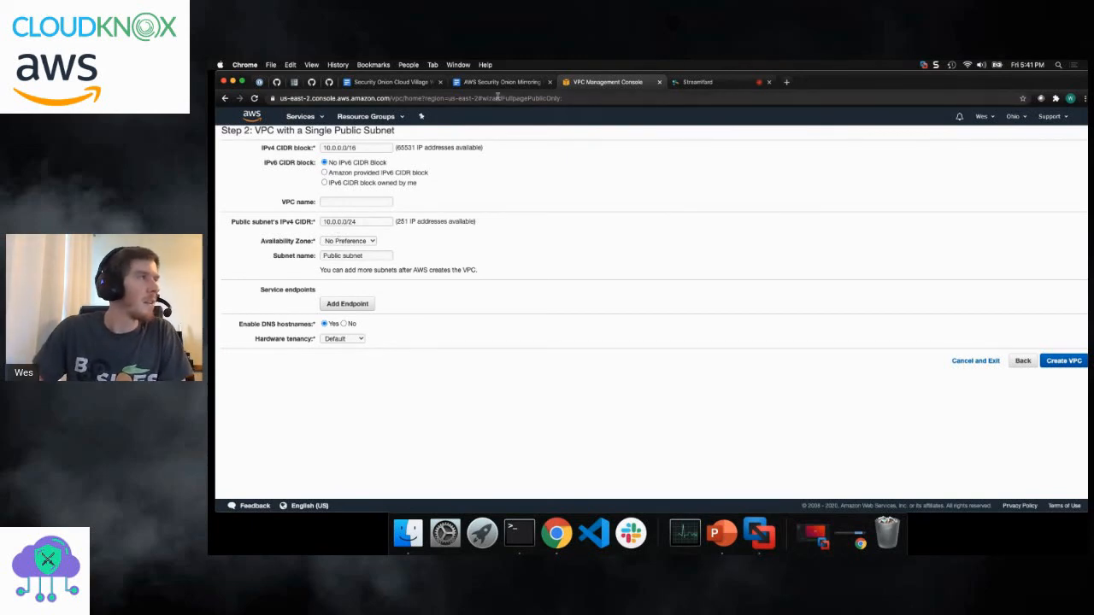
- Consult the step-by-step guide for the network values and set the public subnet's IPv4 CIDR to 10.100.10.0/24
{"action": "left_click", "coordinate": [467, 84]}
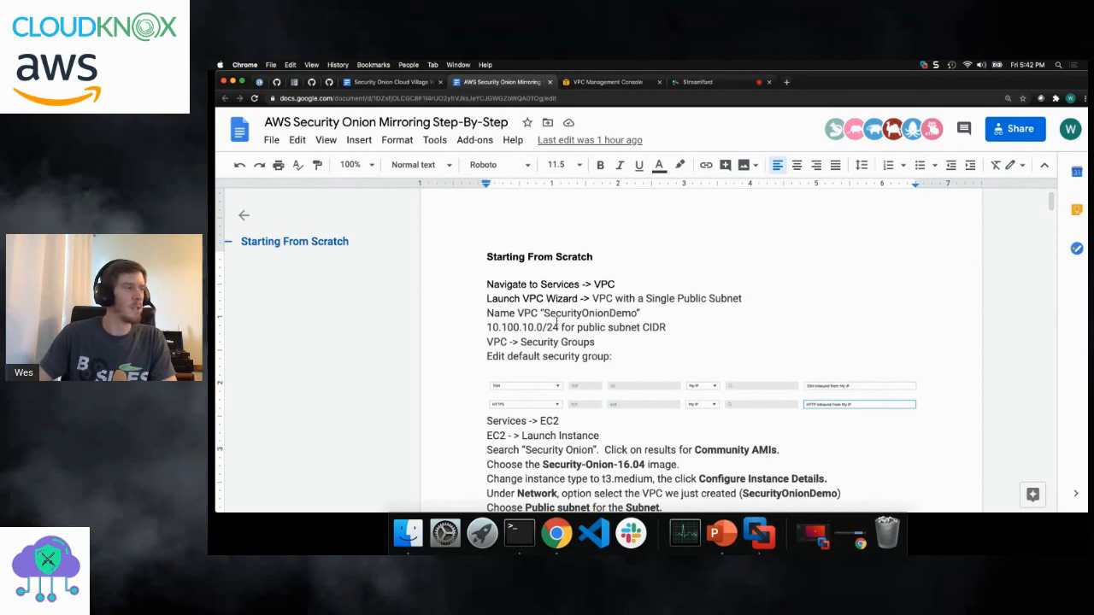
{"action": "left_click", "coordinate": [602, 82]}
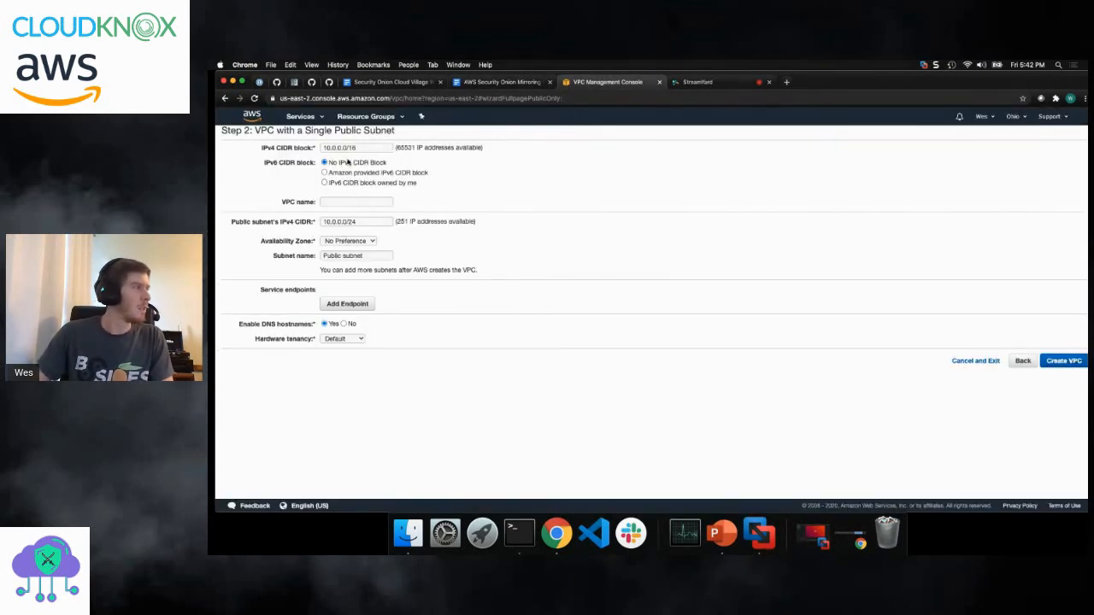
{"action": "left_click", "coordinate": [336, 220]}
{"action": "type", "text": "10."}
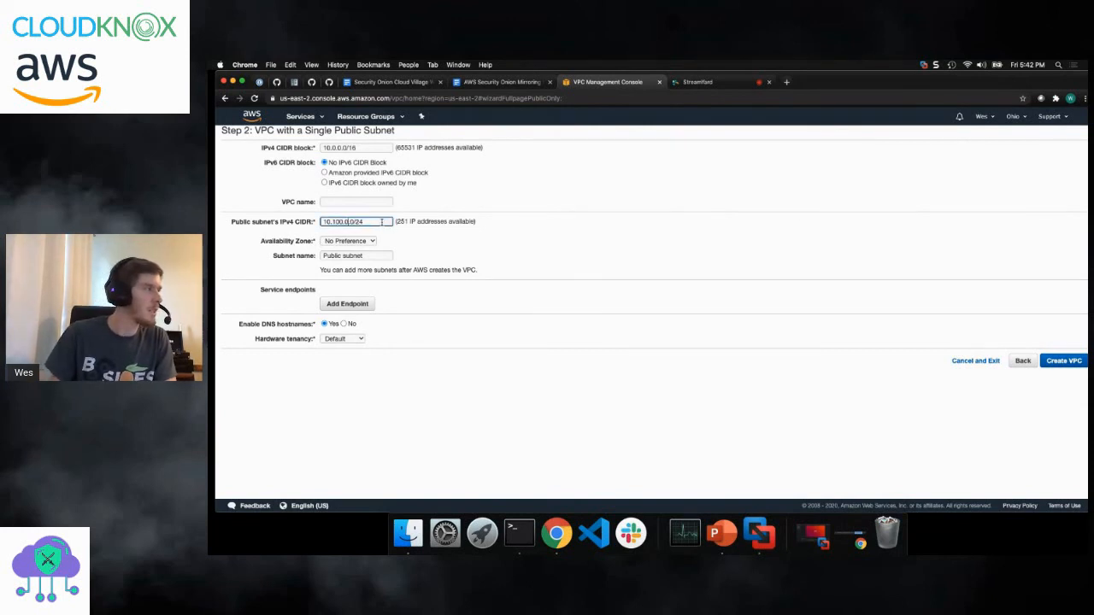
{"action": "type", "text": "1"}
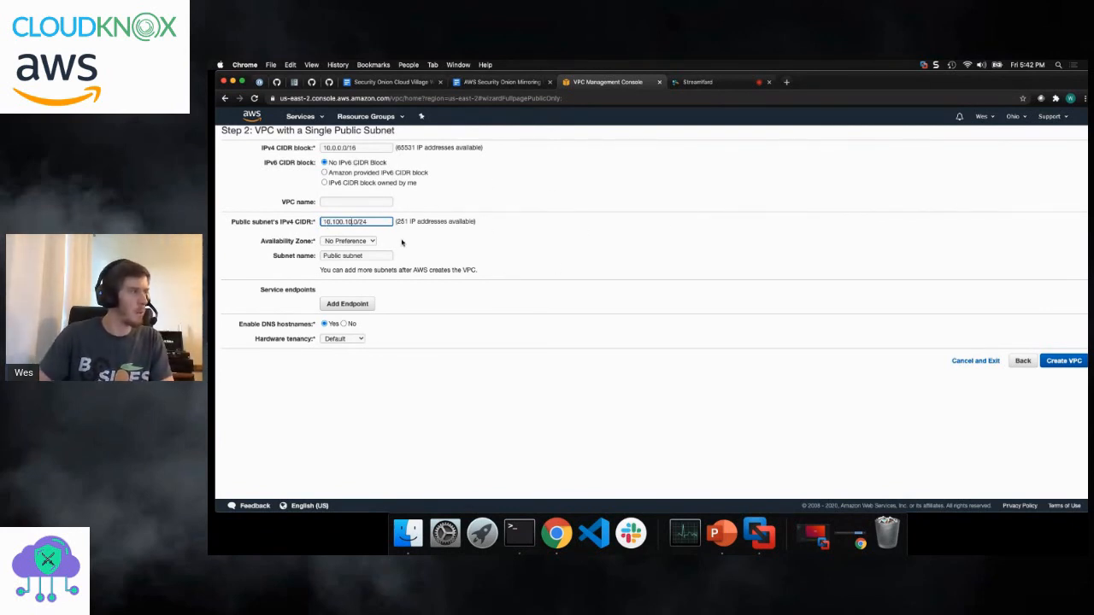
{"action": "left_click", "coordinate": [376, 258]}
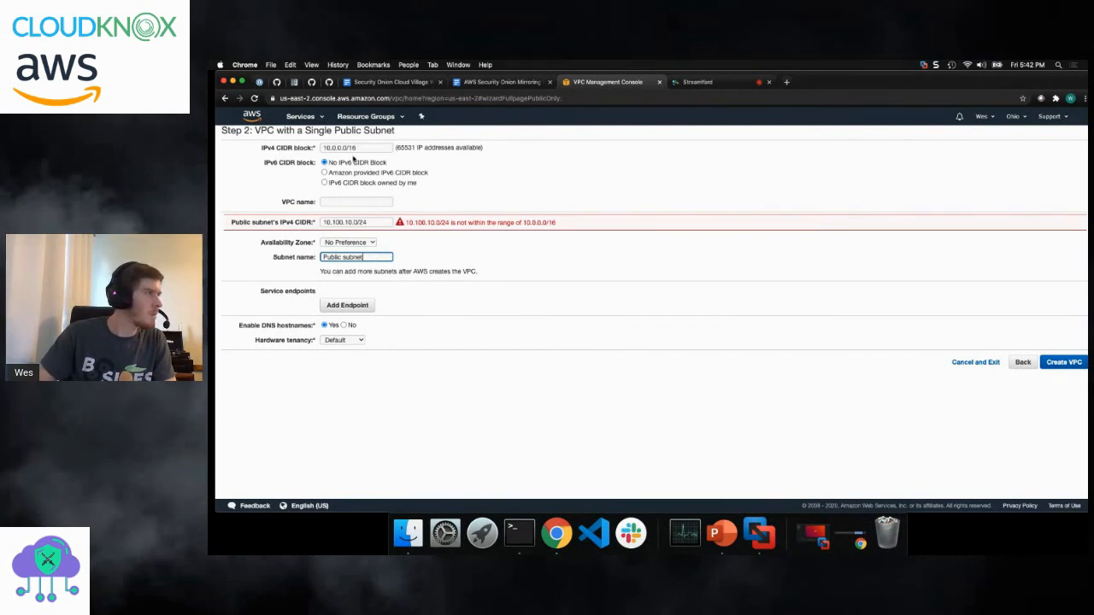
- Set the VPC's IPv4 CIDR block to 10.100.0.0/16 and create the VPC
{"action": "left_click", "coordinate": [336, 147]}
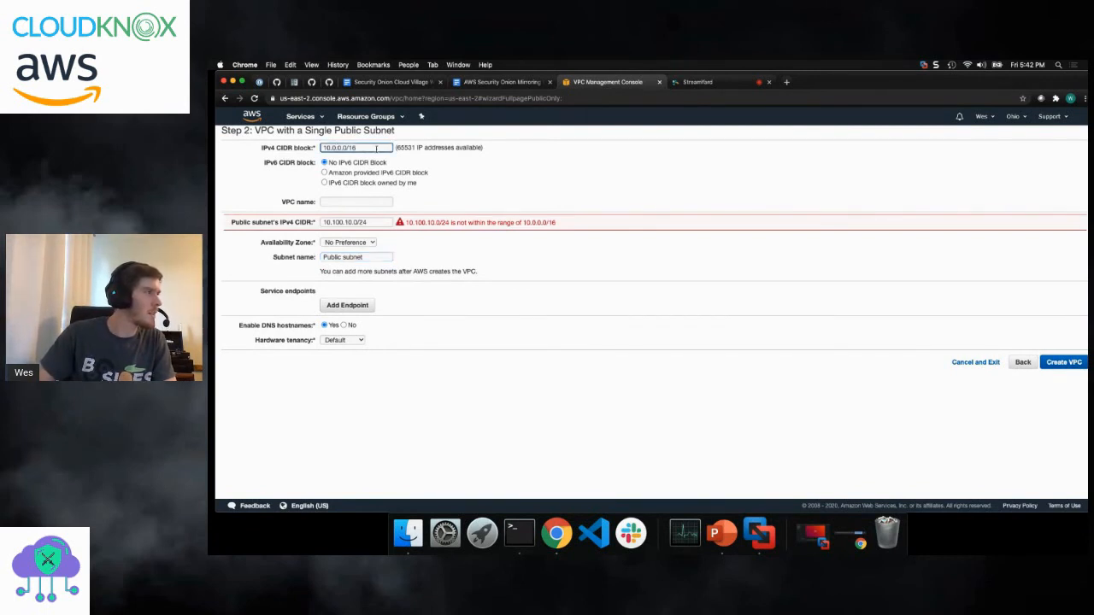
{"action": "type", "text": "00"}
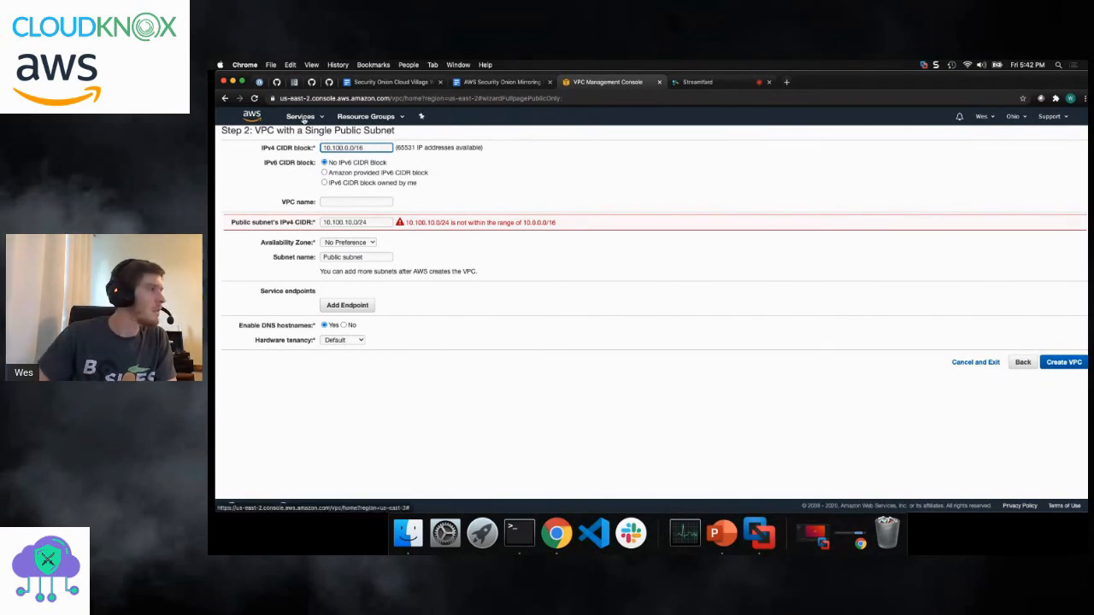
{"action": "left_click", "coordinate": [476, 199]}
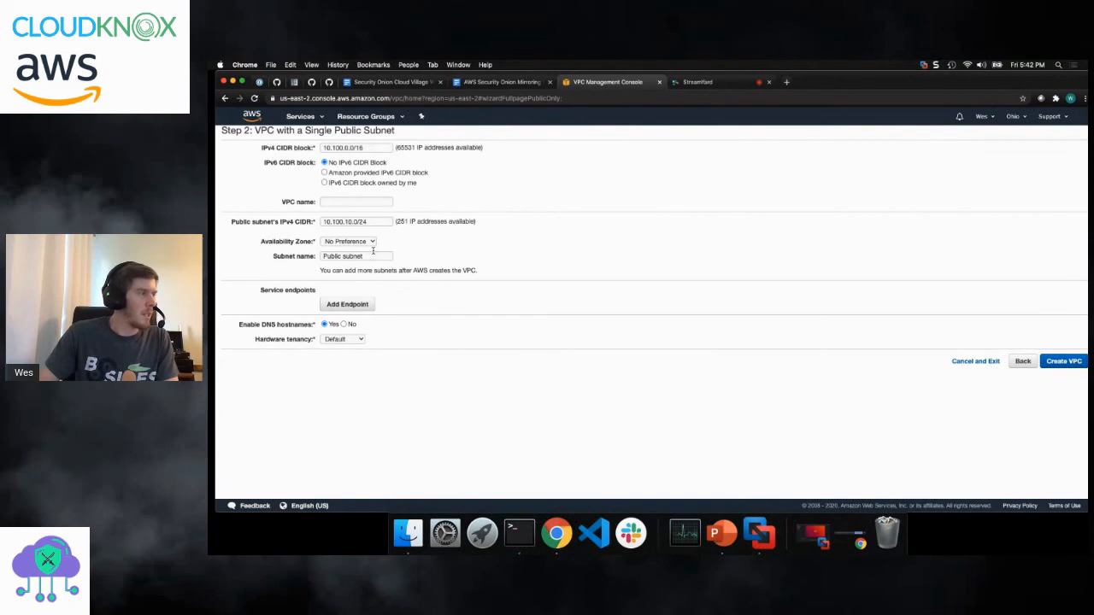
{"action": "left_click", "coordinate": [1065, 362]}
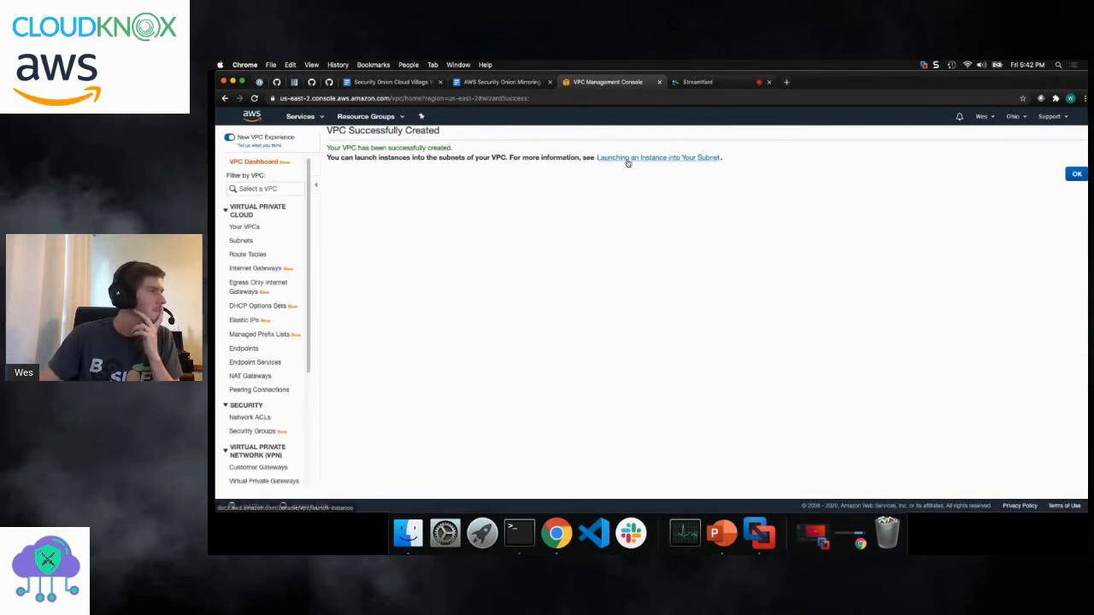
- Open the list of VPCs and name the new VPC SecurityOnionDemo
{"action": "left_click", "coordinate": [248, 228]}
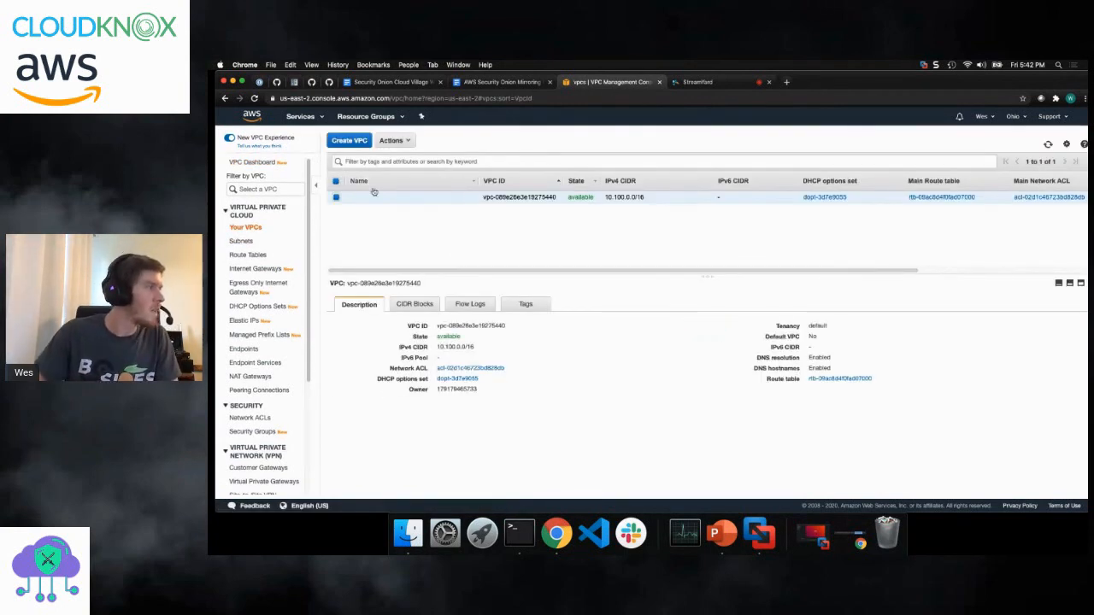
{"action": "left_click", "coordinate": [469, 198]}
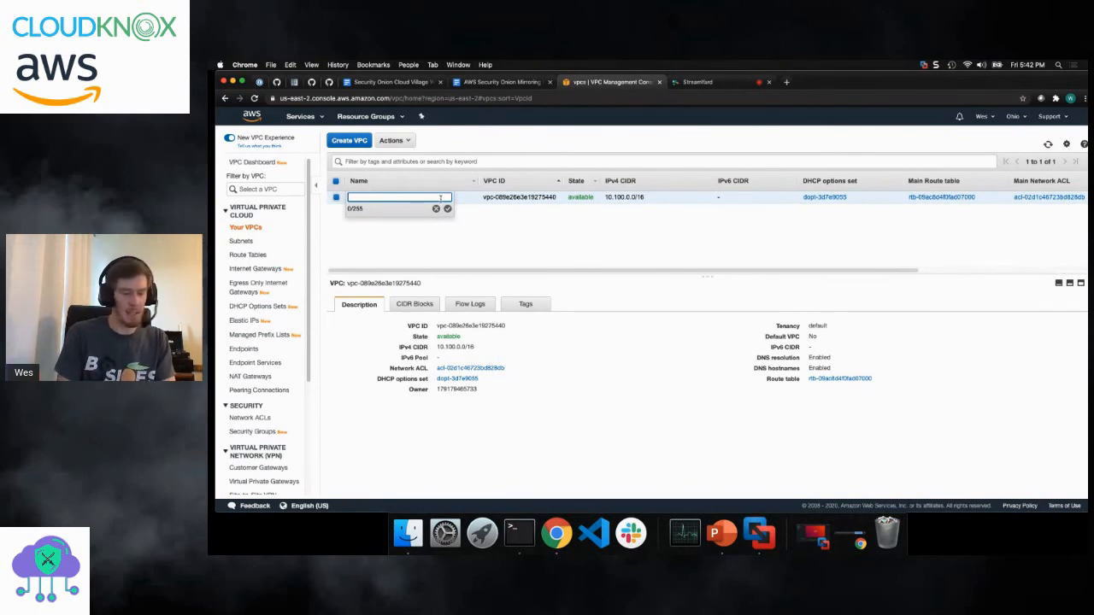
{"action": "key", "text": "BackSpace"}
{"action": "key", "text": "BackSpace"}
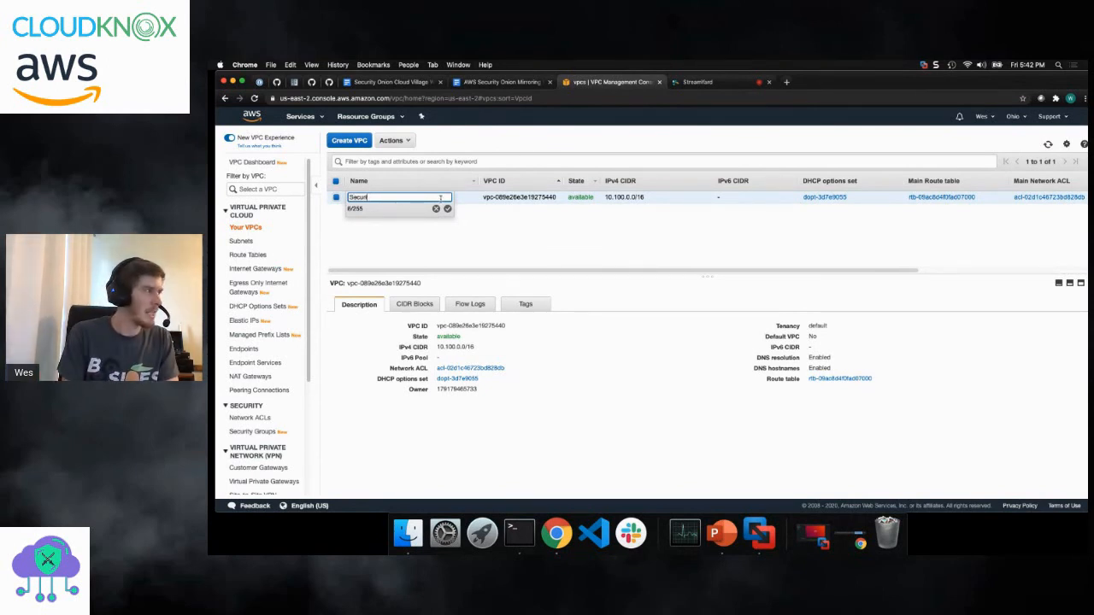
{"action": "type", "text": "tyOnionDemo"}
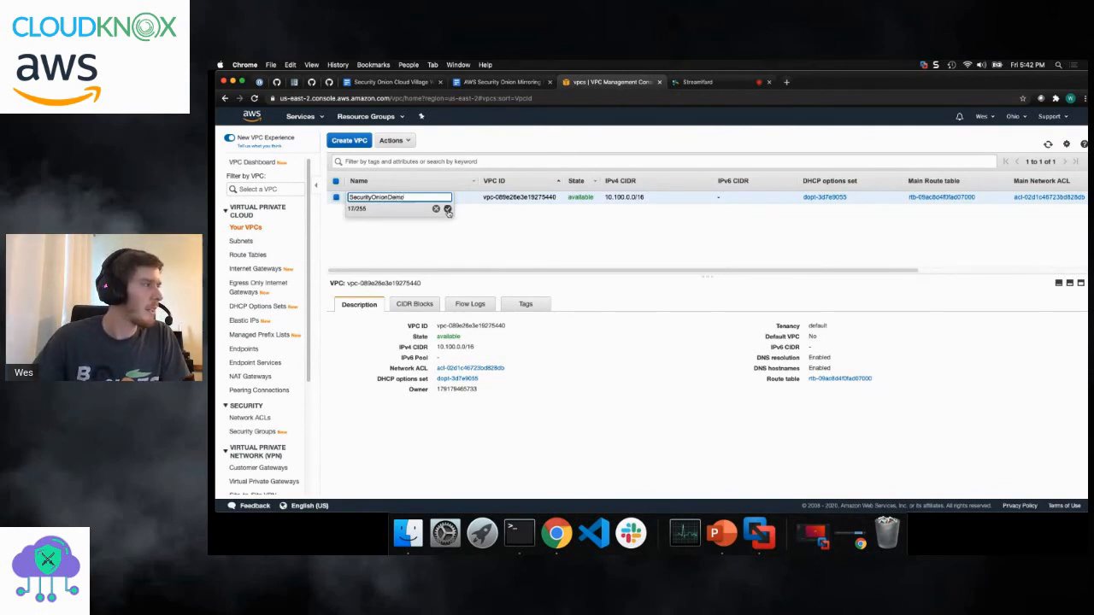
{"action": "left_click", "coordinate": [447, 208]}
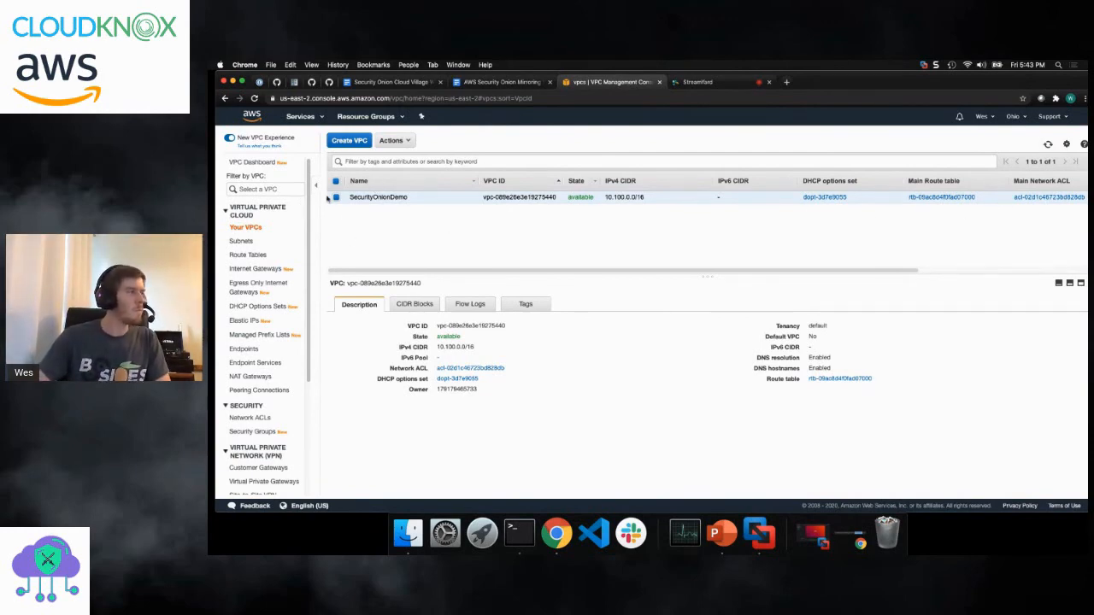
- Switch to the EC2 service, start launching an instance and search the machine images for "Security Onion"
{"action": "left_click", "coordinate": [304, 116]}
{"action": "left_click", "coordinate": [358, 189]}
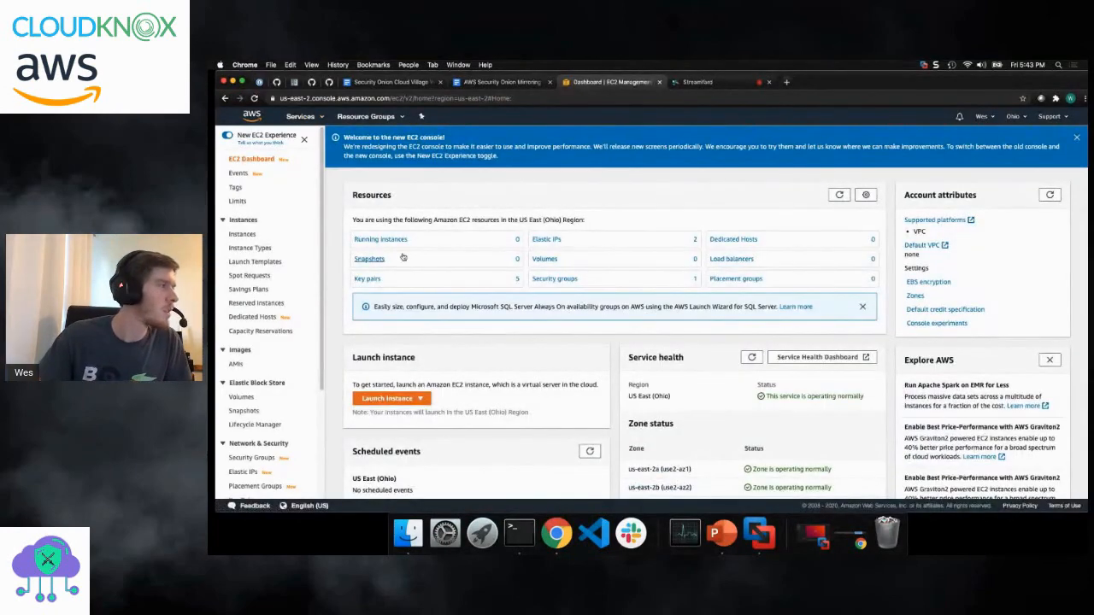
{"action": "left_click", "coordinate": [382, 239]}
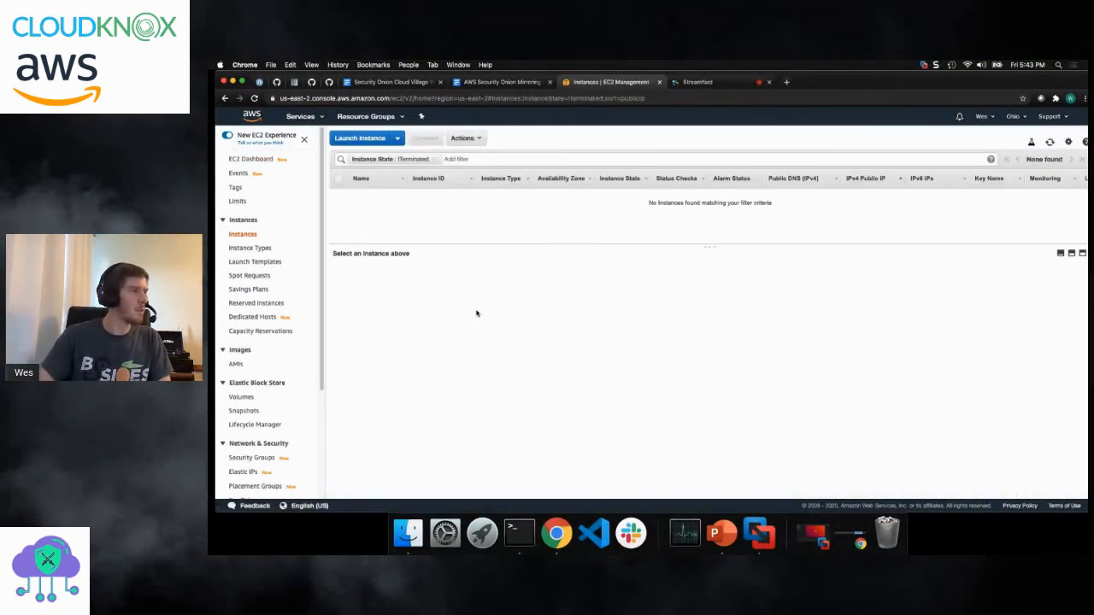
{"action": "left_click", "coordinate": [338, 138]}
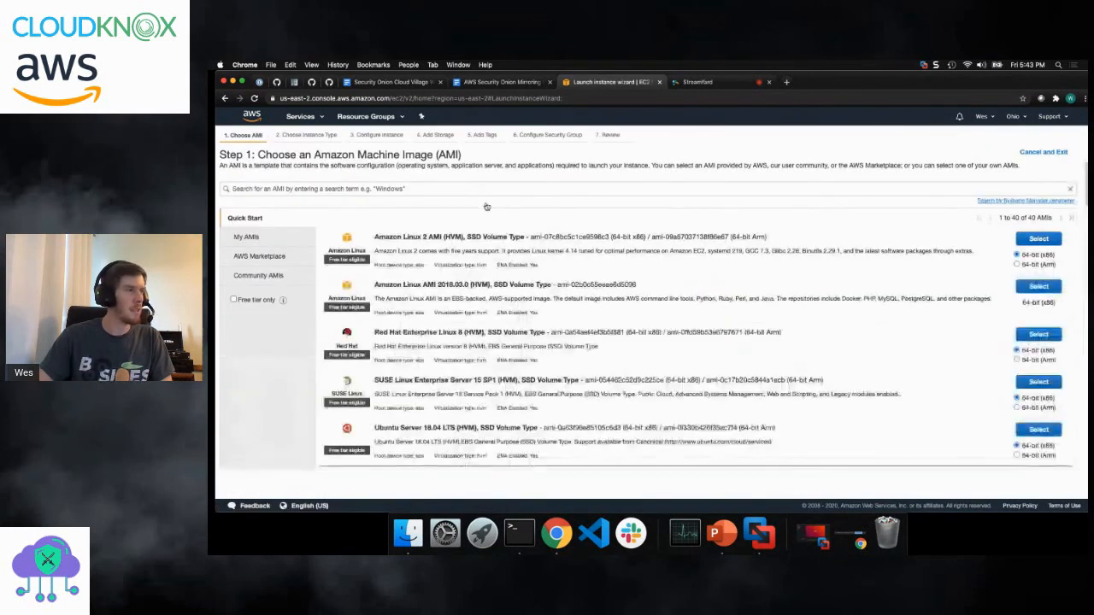
{"action": "left_click", "coordinate": [473, 189]}
{"action": "type", "text": "Security"}
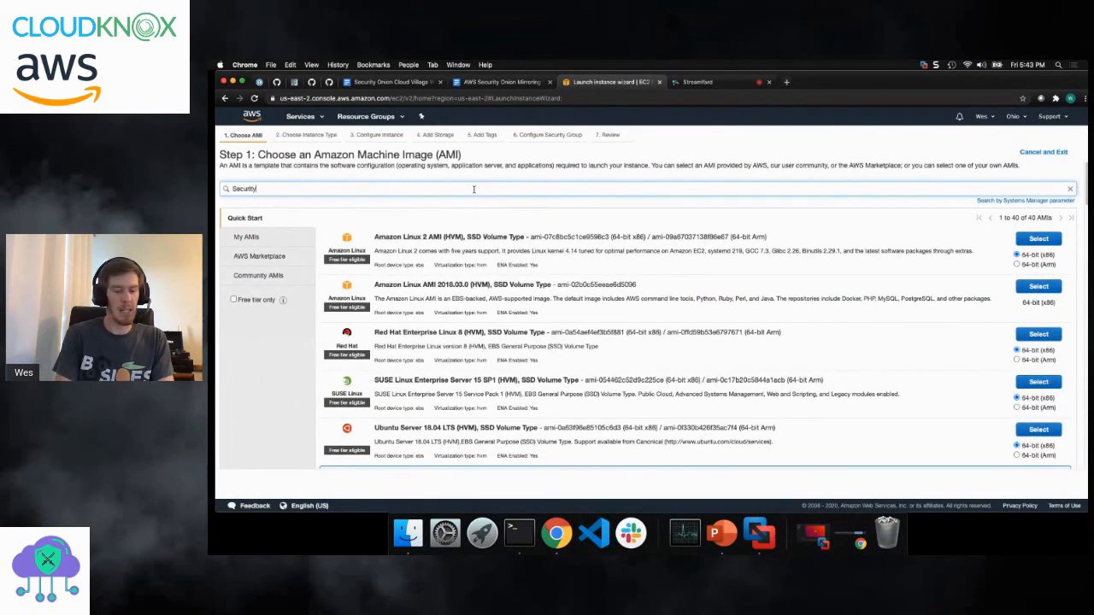
{"action": "type", "text": " Onion"}
{"action": "key", "text": "Return"}
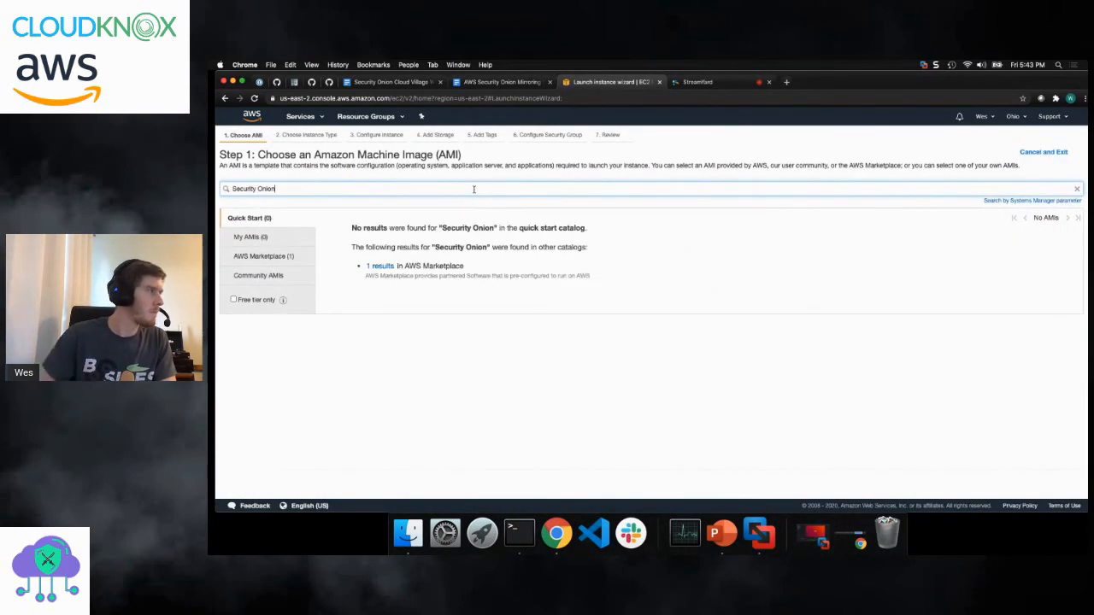
- Select the Security-Onion-16.04 community AMI, choose the t3.medium instance type and proceed to the instance details
{"action": "left_click", "coordinate": [258, 276]}
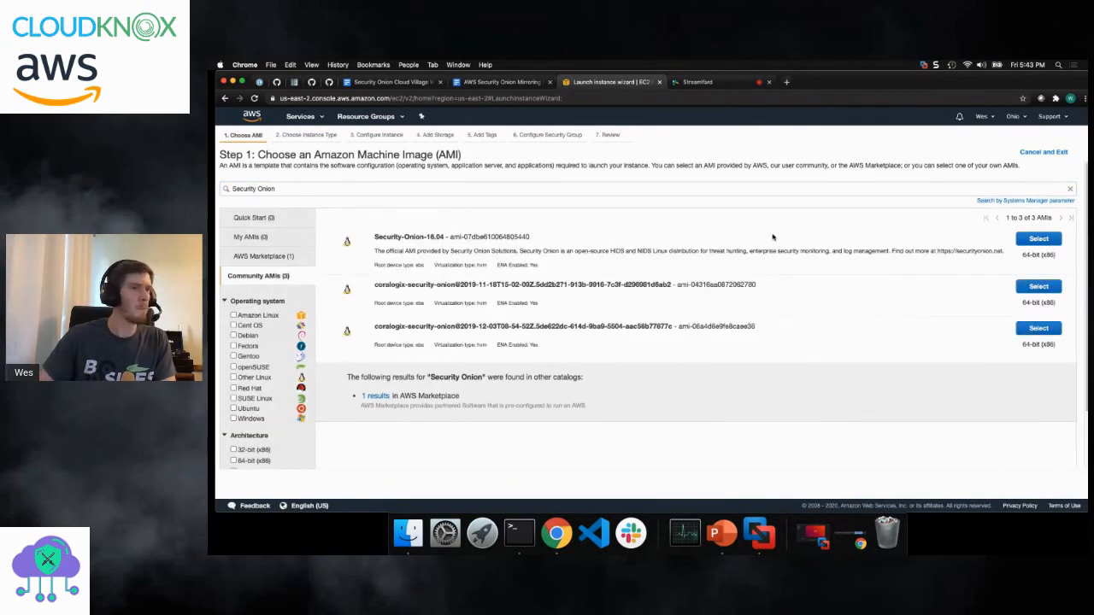
{"action": "left_click", "coordinate": [1036, 242]}
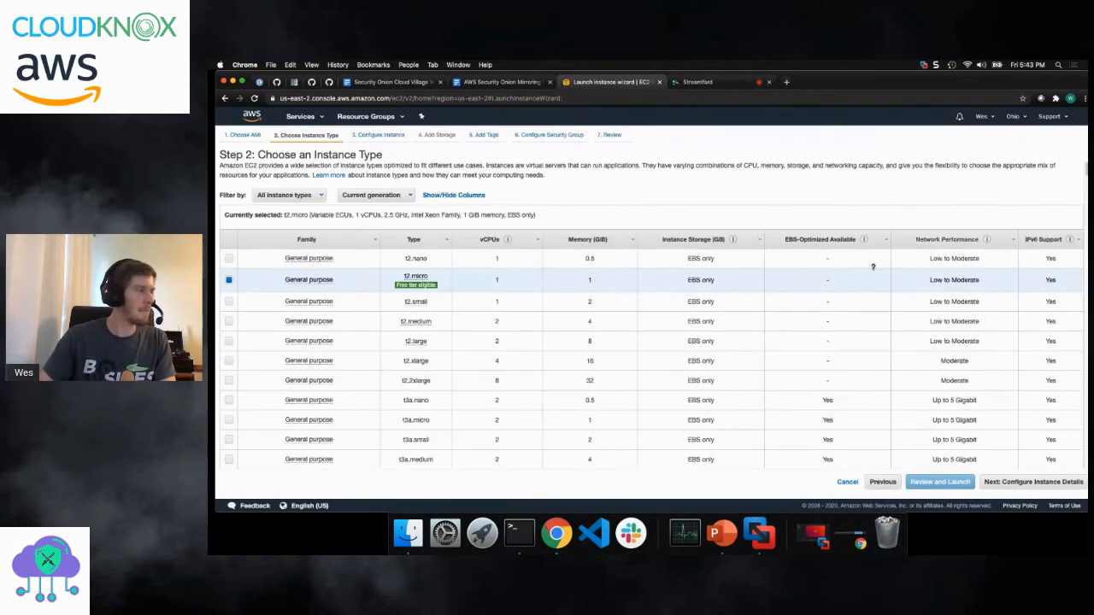
{"action": "scroll", "coordinate": [281, 360], "scroll_direction": "down", "scroll_amount": 1}
{"action": "scroll", "coordinate": [281, 360], "scroll_direction": "down", "scroll_amount": 5}
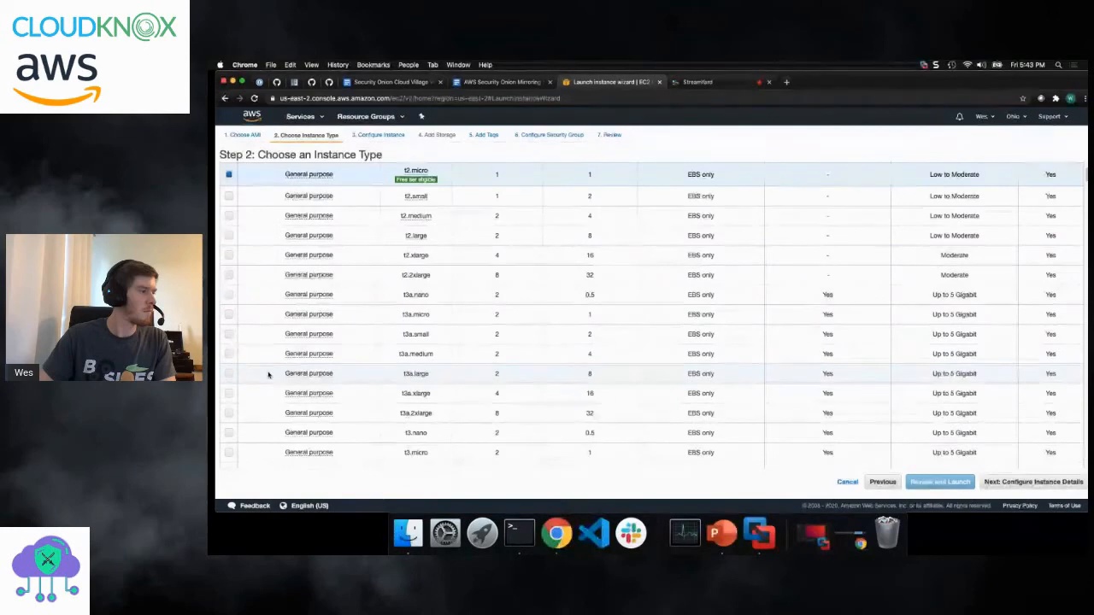
{"action": "left_click", "coordinate": [229, 351]}
{"action": "left_click", "coordinate": [1032, 482]}
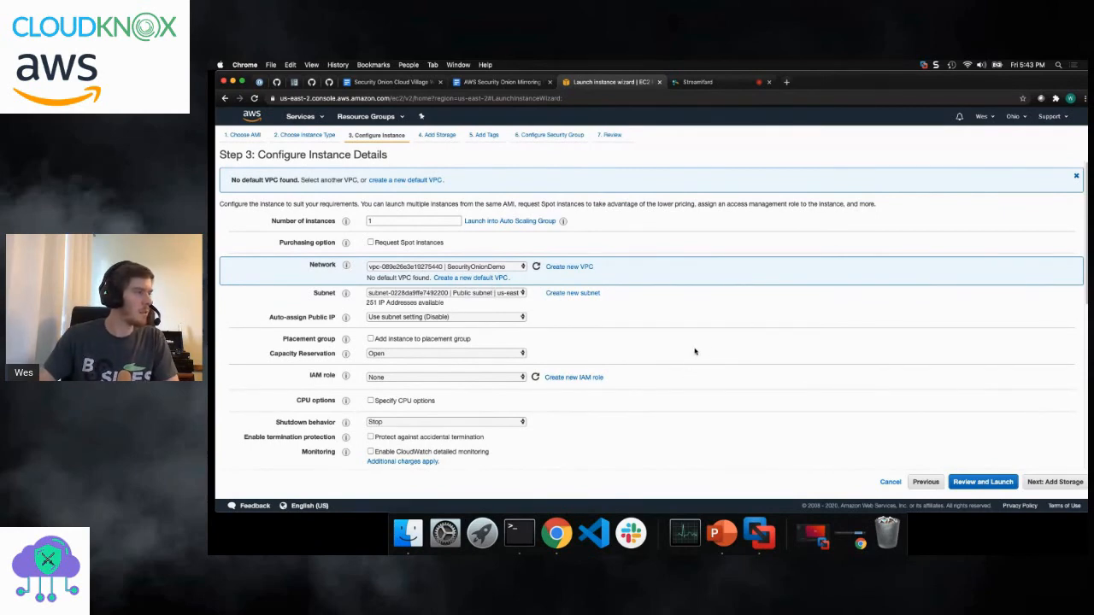
- Add a second network interface, eth1, to the instance and review the network settings and public IP notice
{"action": "scroll", "coordinate": [699, 350], "scroll_direction": "down", "scroll_amount": 5}
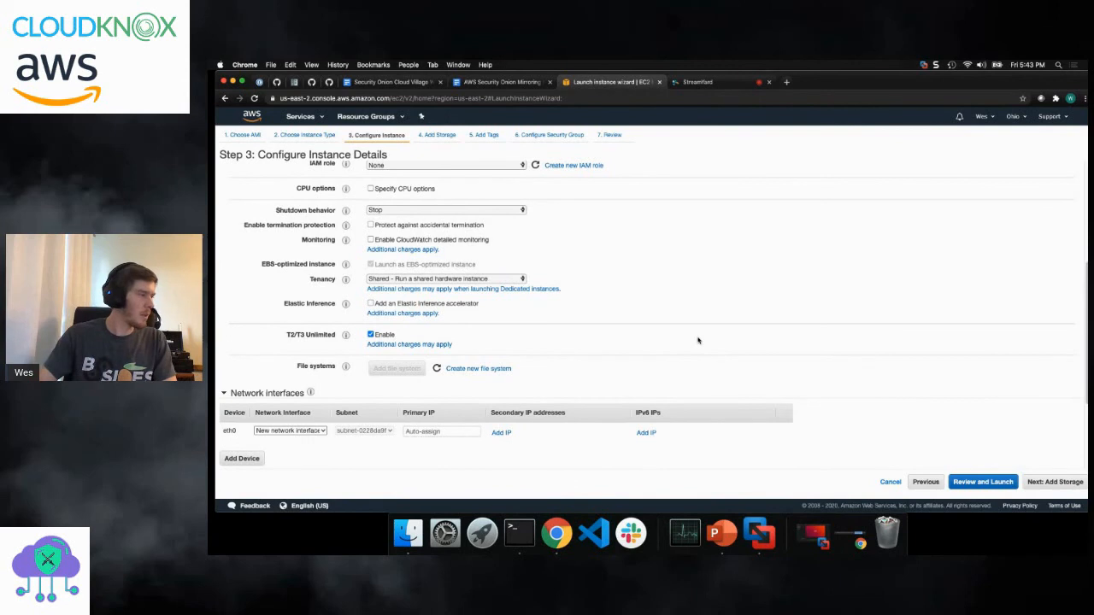
{"action": "left_click", "coordinate": [241, 459]}
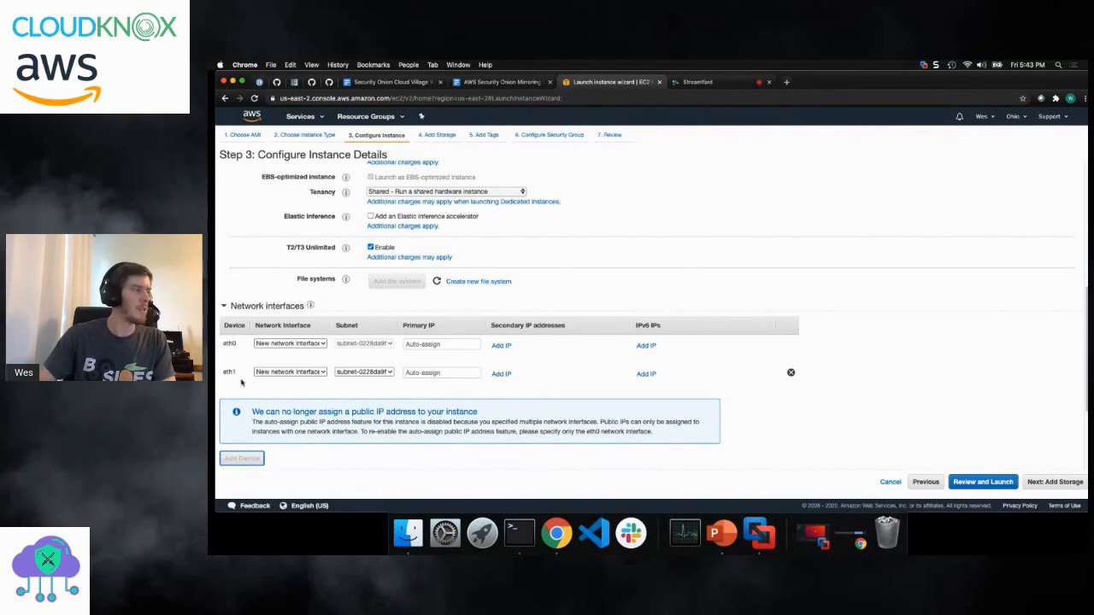
{"action": "scroll", "coordinate": [428, 342], "scroll_direction": "up", "scroll_amount": 3}
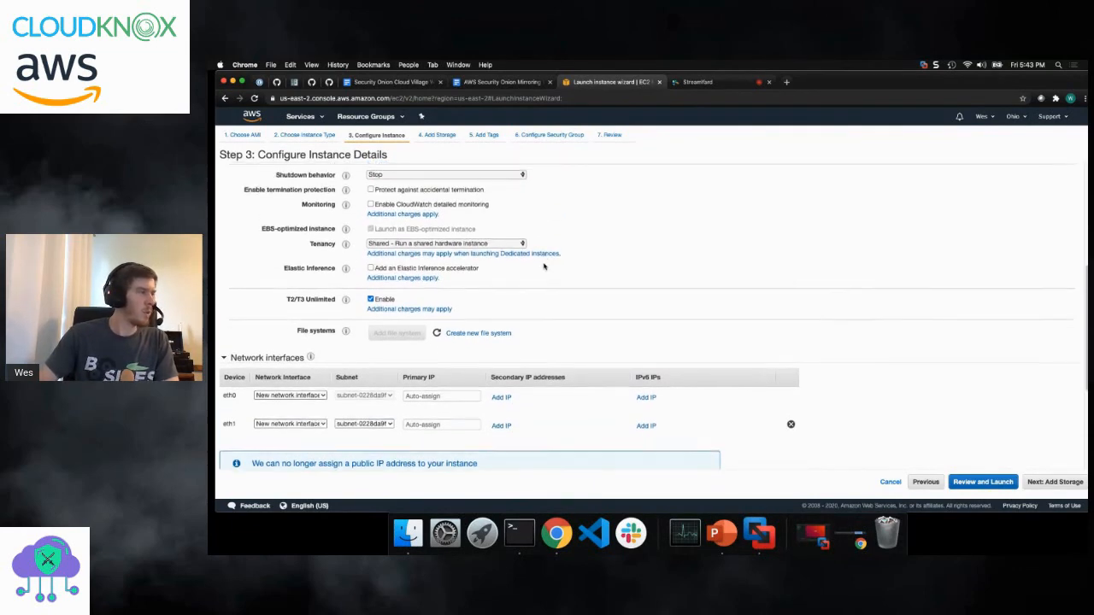
{"action": "scroll", "coordinate": [543, 267], "scroll_direction": "up", "scroll_amount": 2}
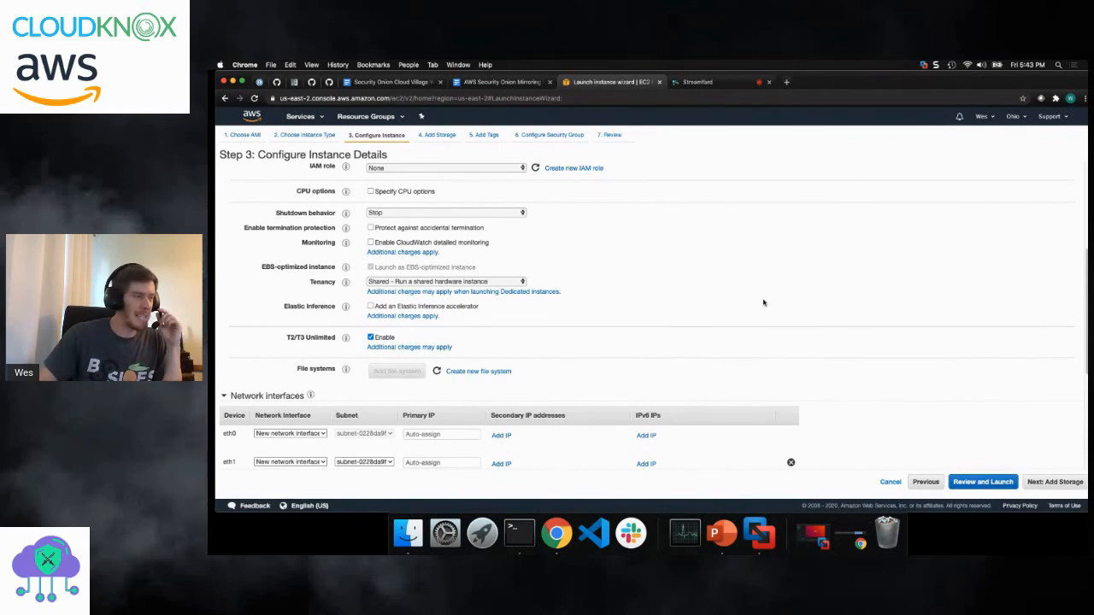
{"action": "scroll", "coordinate": [697, 300], "scroll_direction": "up", "scroll_amount": 5}
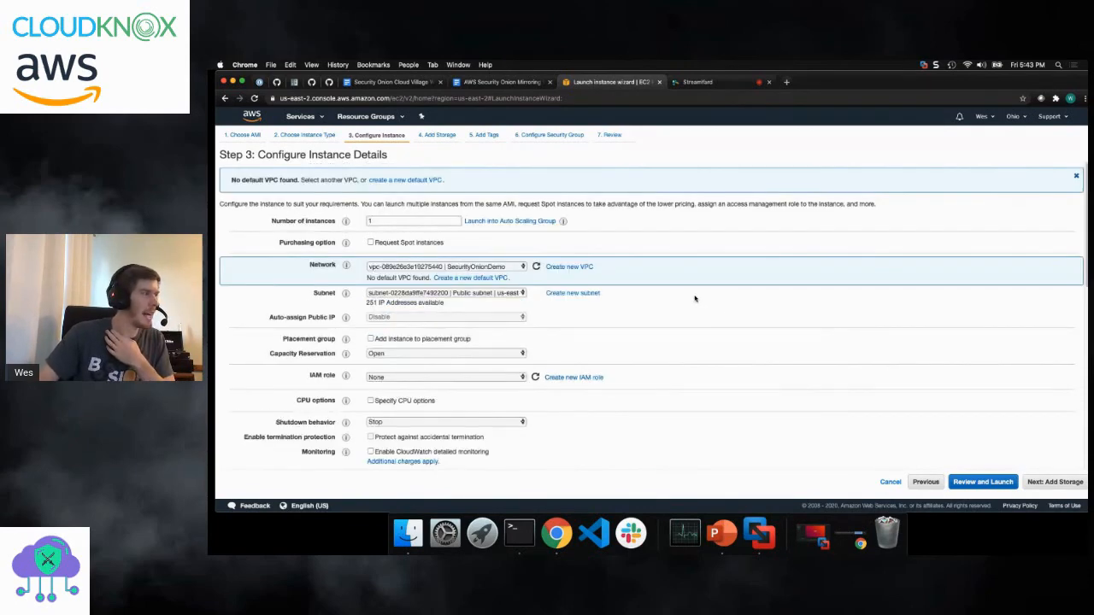
{"action": "scroll", "coordinate": [695, 298], "scroll_direction": "down", "scroll_amount": 7}
{"action": "left_click_drag", "start_coordinate": [333, 420], "coordinate": [477, 428]}
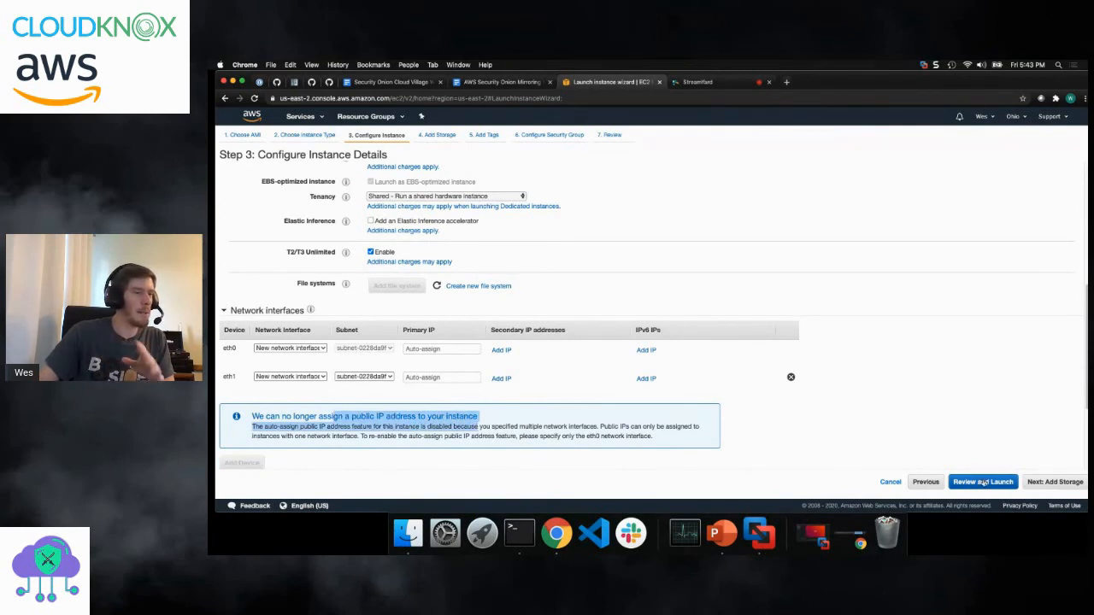
- Accept the default storage volumes, leave the tags empty and proceed to the security group configuration
{"action": "left_click", "coordinate": [1044, 483]}
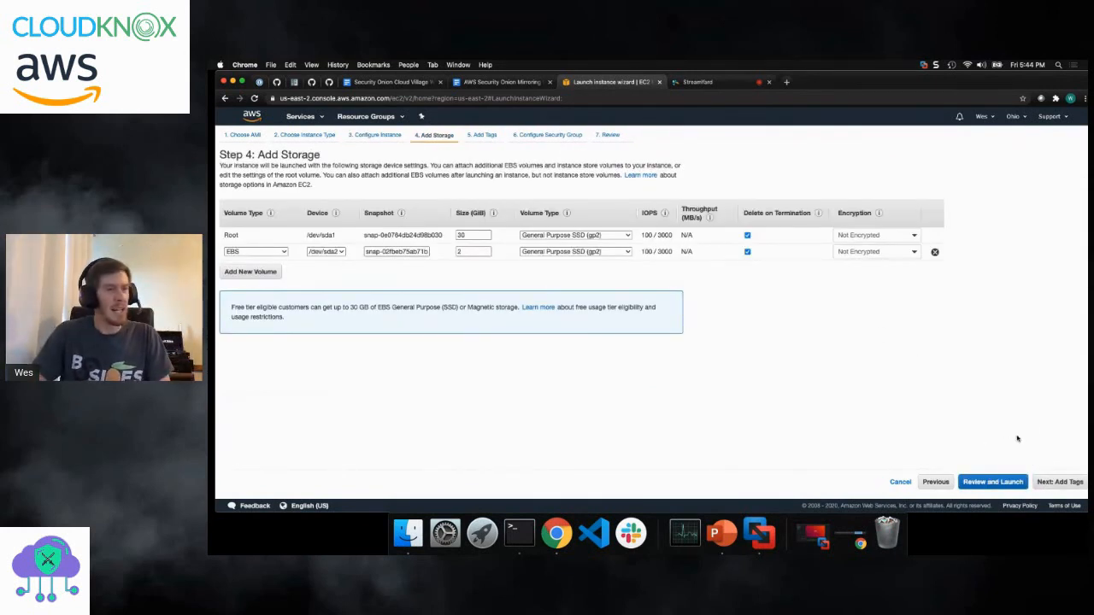
{"action": "left_click", "coordinate": [1051, 484]}
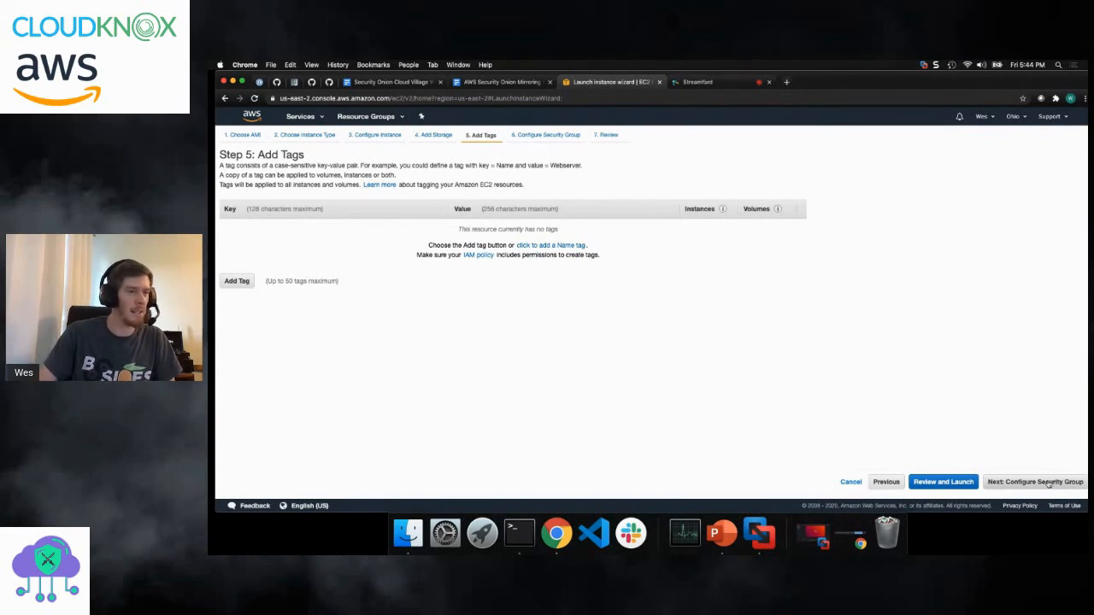
{"action": "left_click", "coordinate": [1049, 484]}
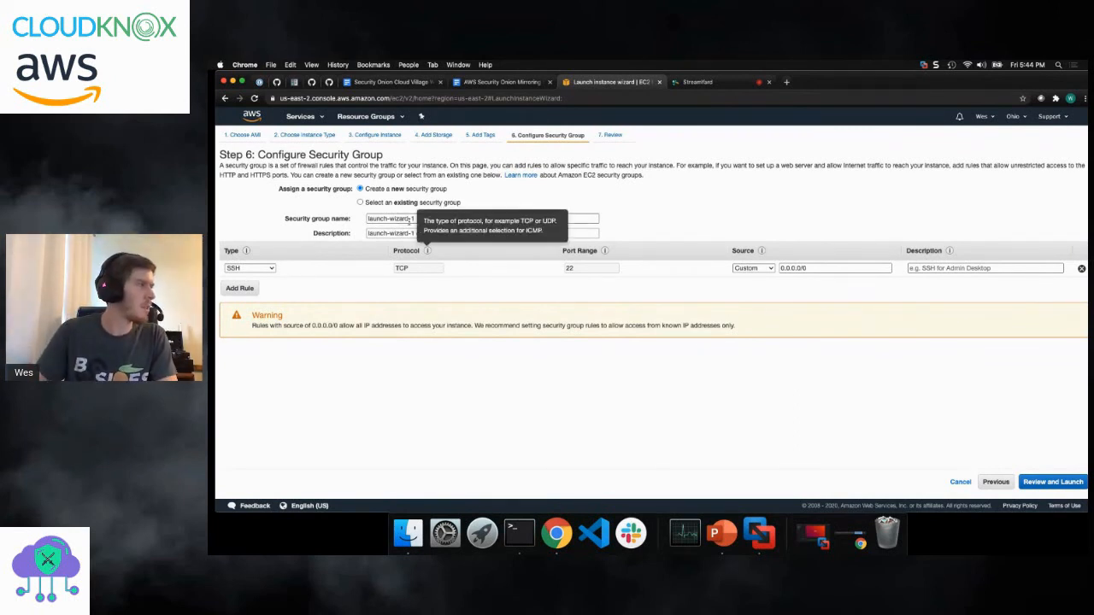
- Assign the existing default VPC security group to the instance and proceed to the launch review
{"action": "left_click_drag", "start_coordinate": [426, 222], "coordinate": [305, 216]}
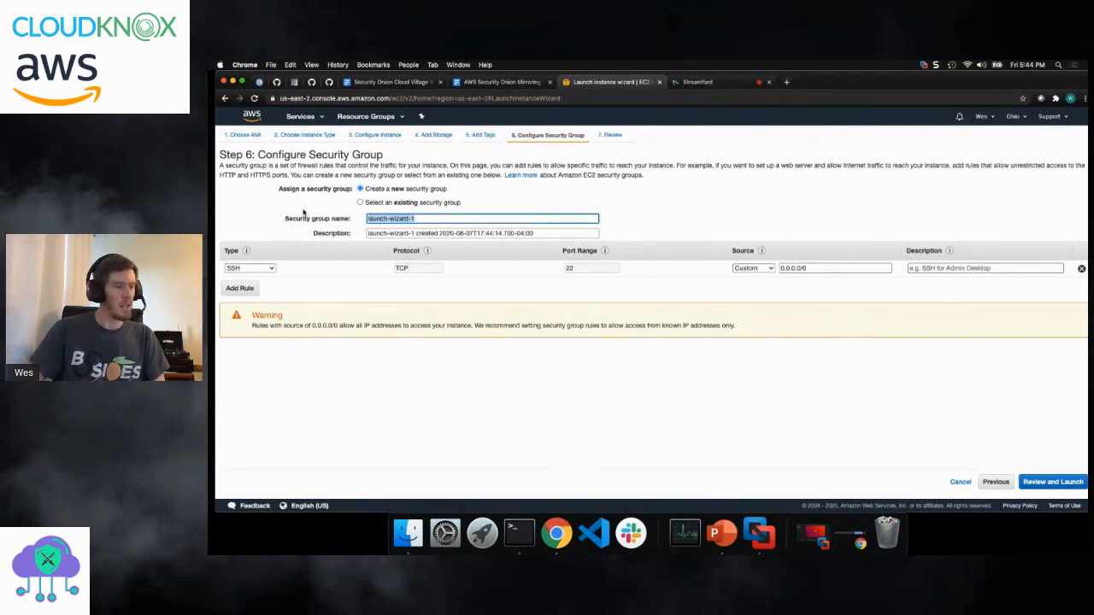
{"action": "type", "text": "default"}
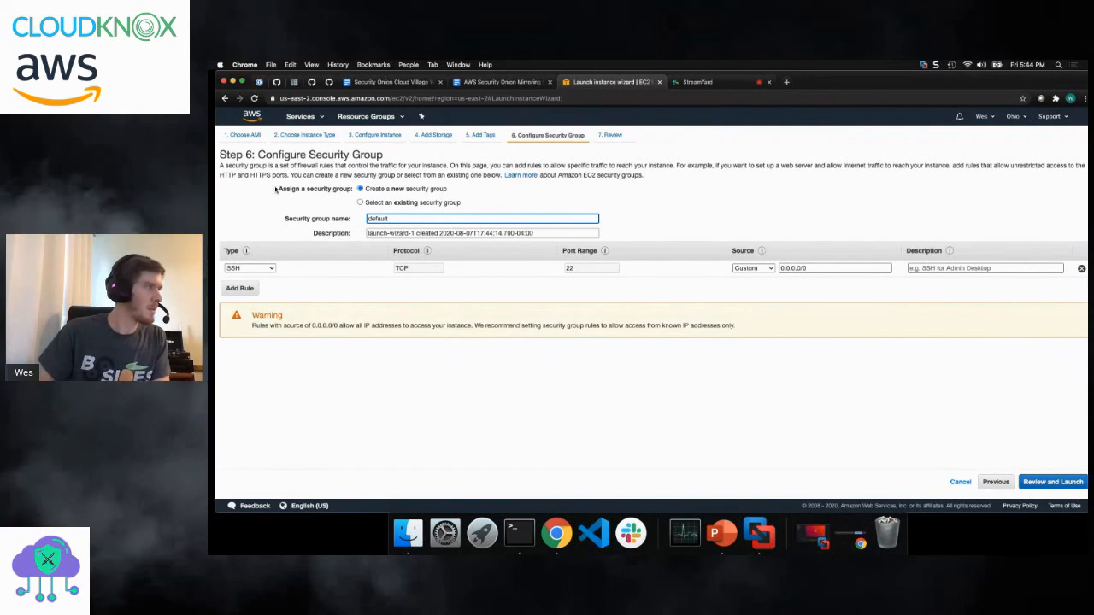
{"action": "left_click", "coordinate": [361, 203]}
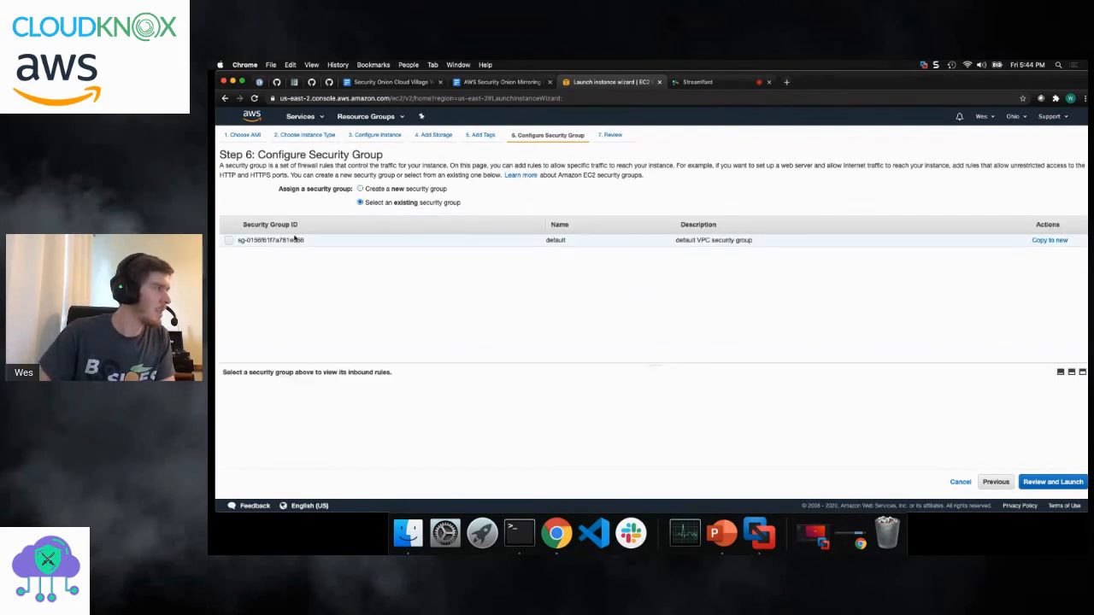
{"action": "left_click", "coordinate": [229, 240]}
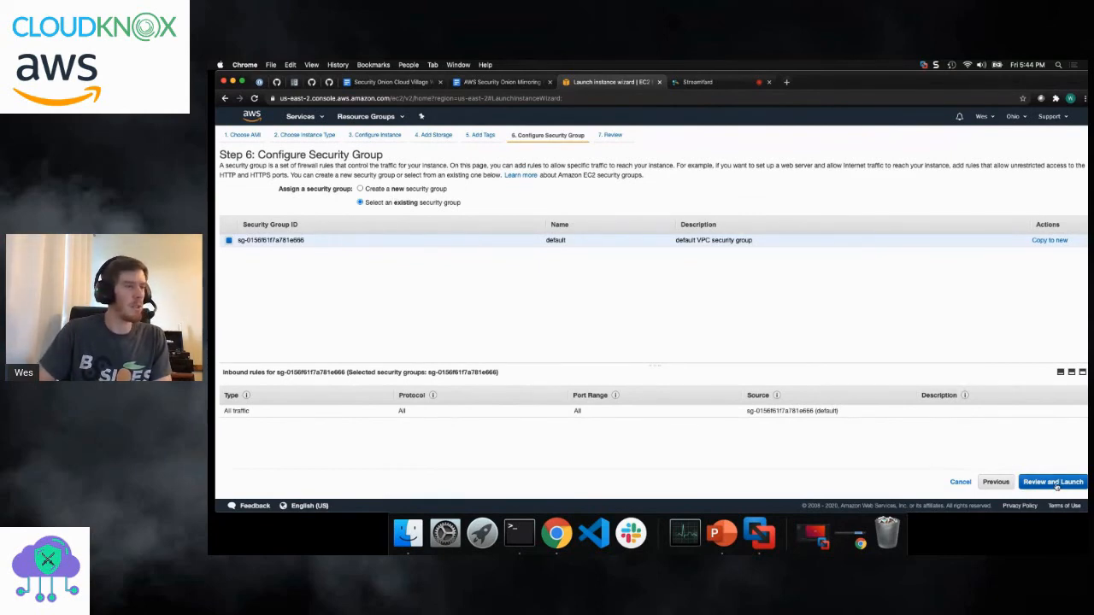
{"action": "left_click", "coordinate": [1057, 482]}
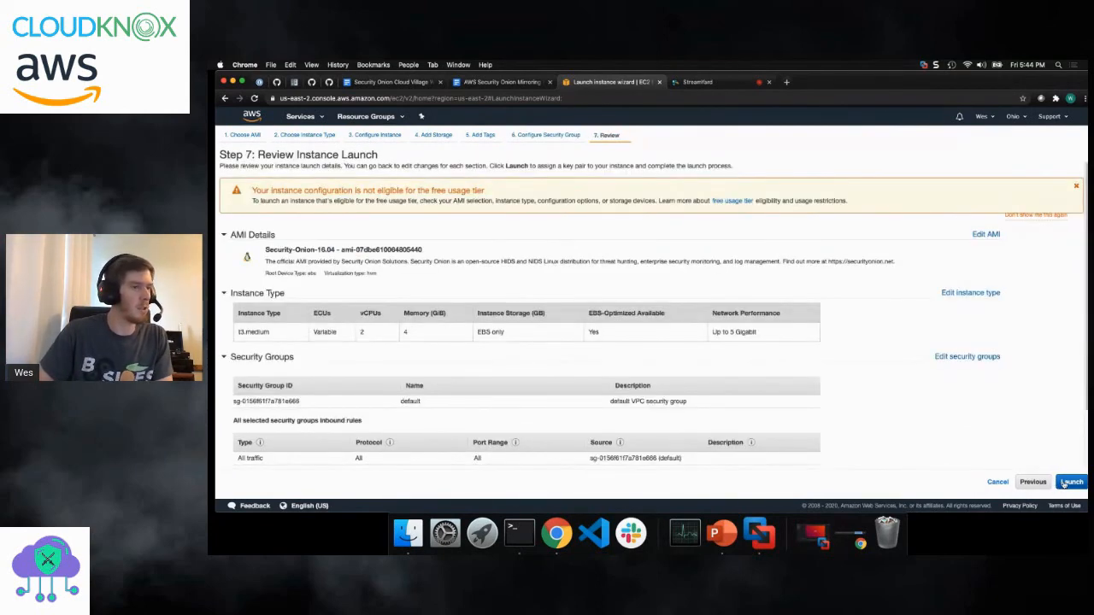
- Launch the instance with a new, downloaded key pair named SecurityOnionDemo1 and show the instances list
{"action": "left_click", "coordinate": [1068, 482]}
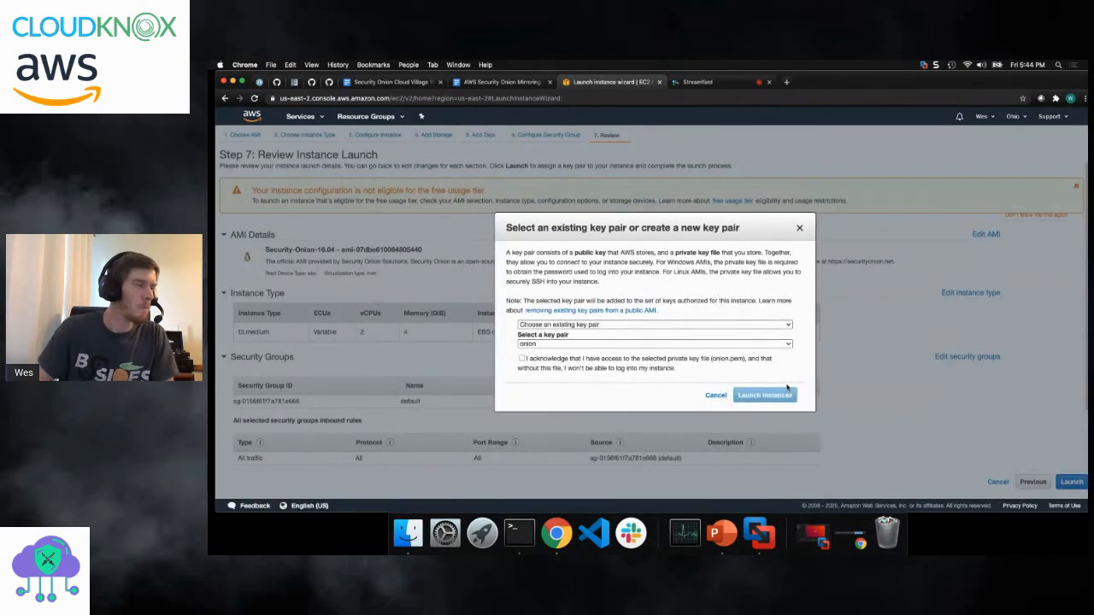
{"action": "left_click", "coordinate": [734, 326]}
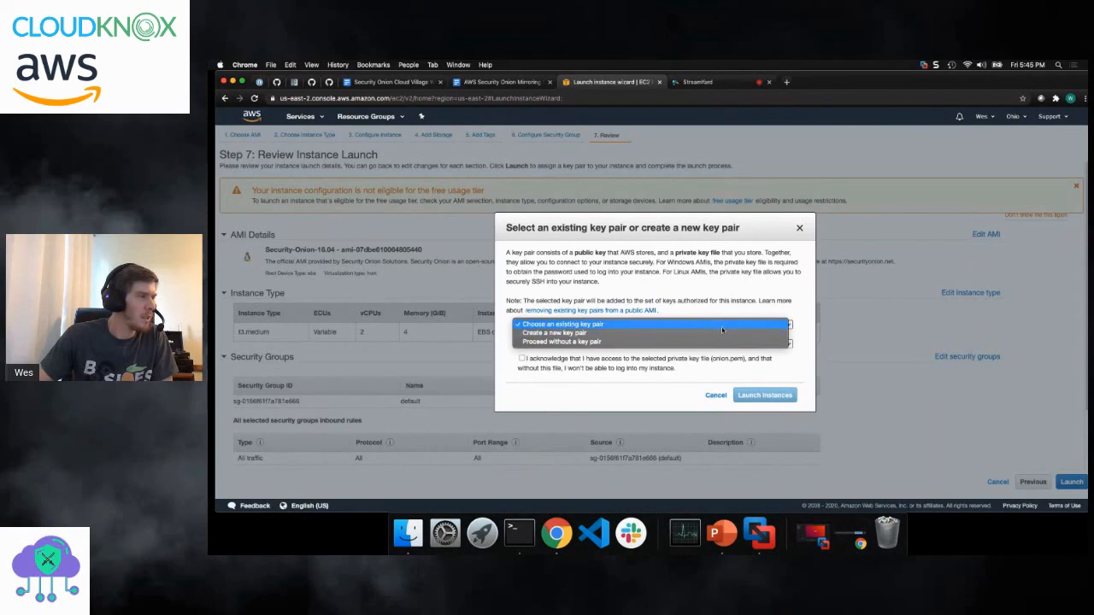
{"action": "left_click", "coordinate": [713, 333]}
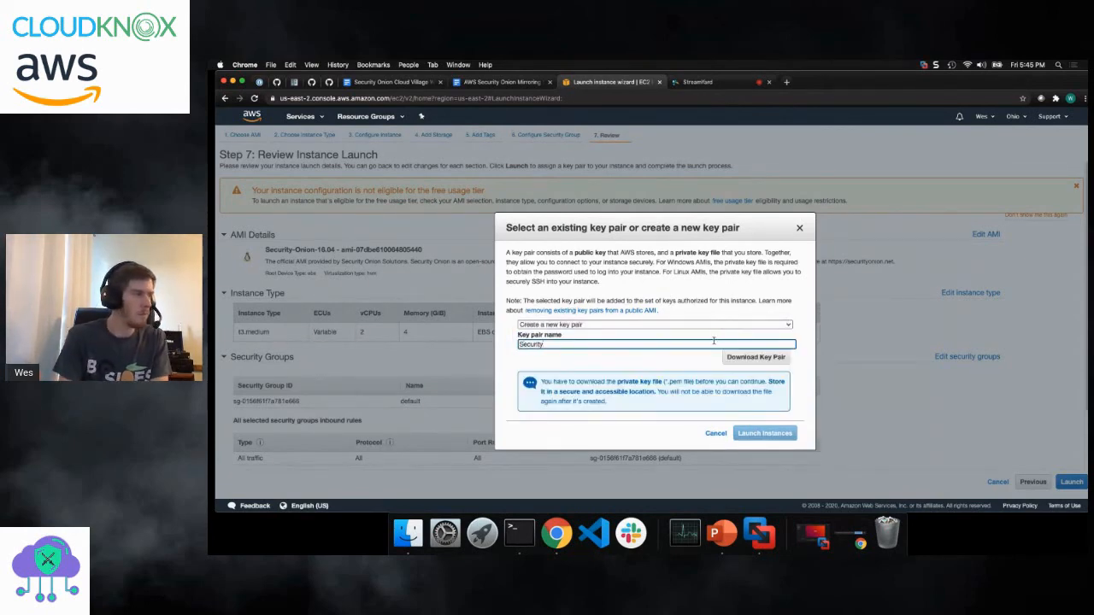
{"action": "type", "text": "SecurityOnionDemo1"}
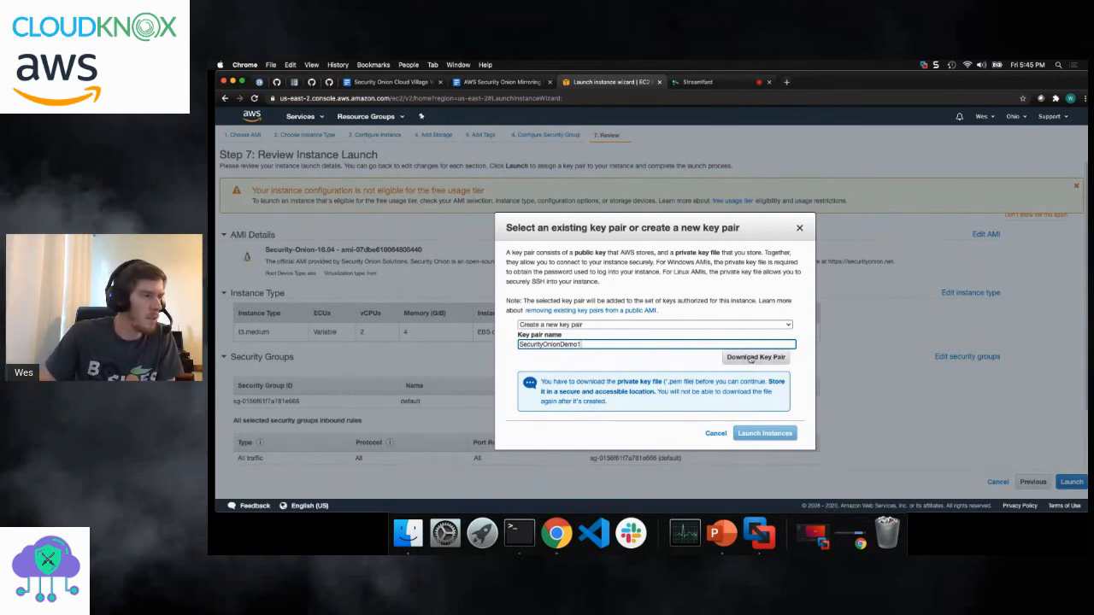
{"action": "left_click", "coordinate": [750, 358]}
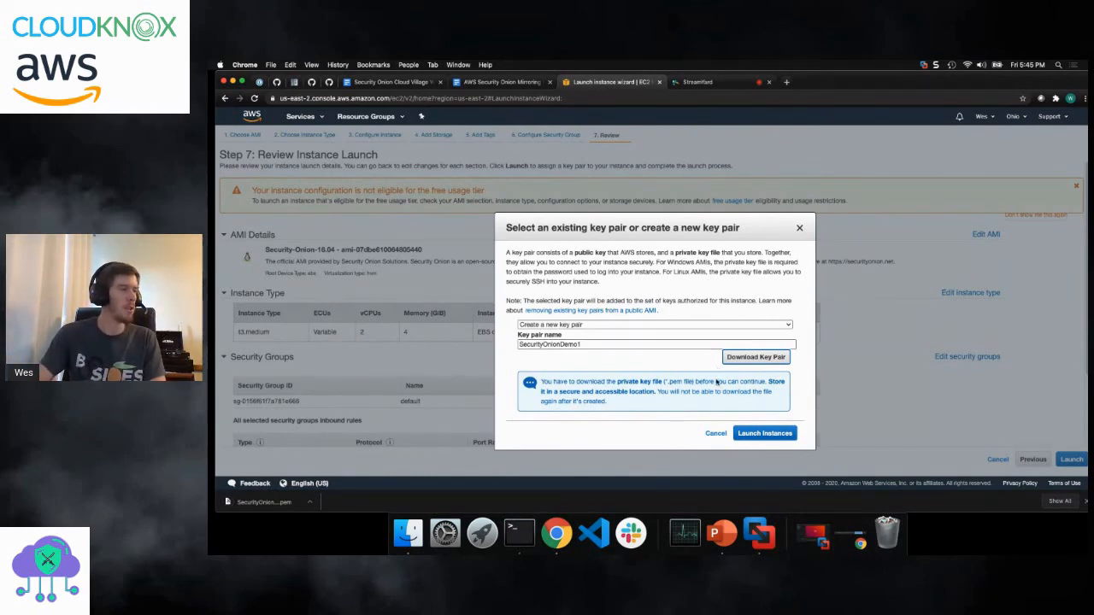
{"action": "left_click", "coordinate": [757, 433]}
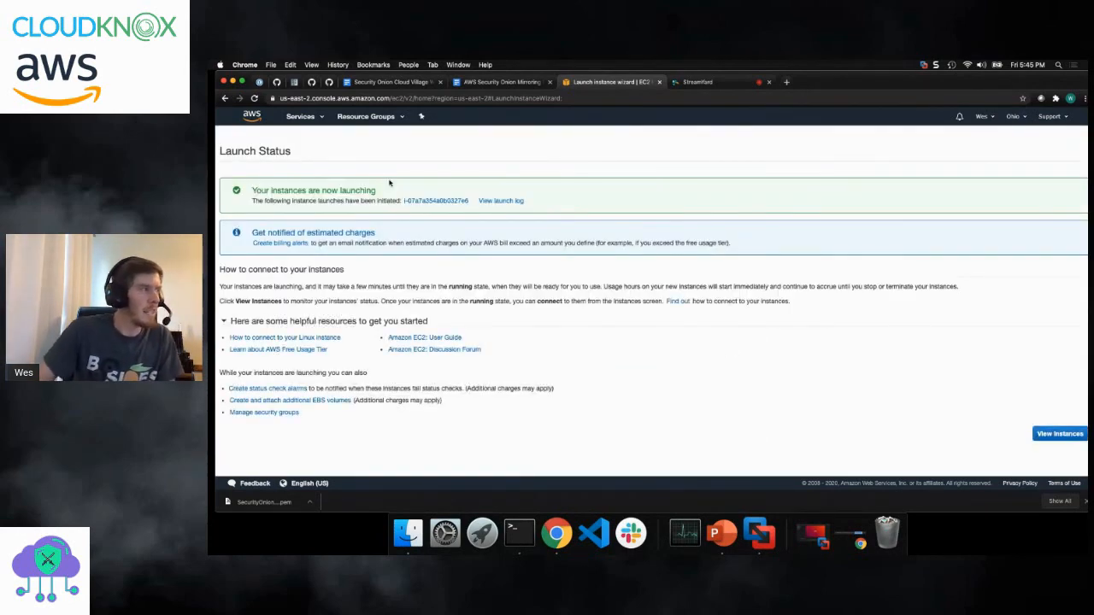
{"action": "left_click", "coordinate": [1061, 433]}
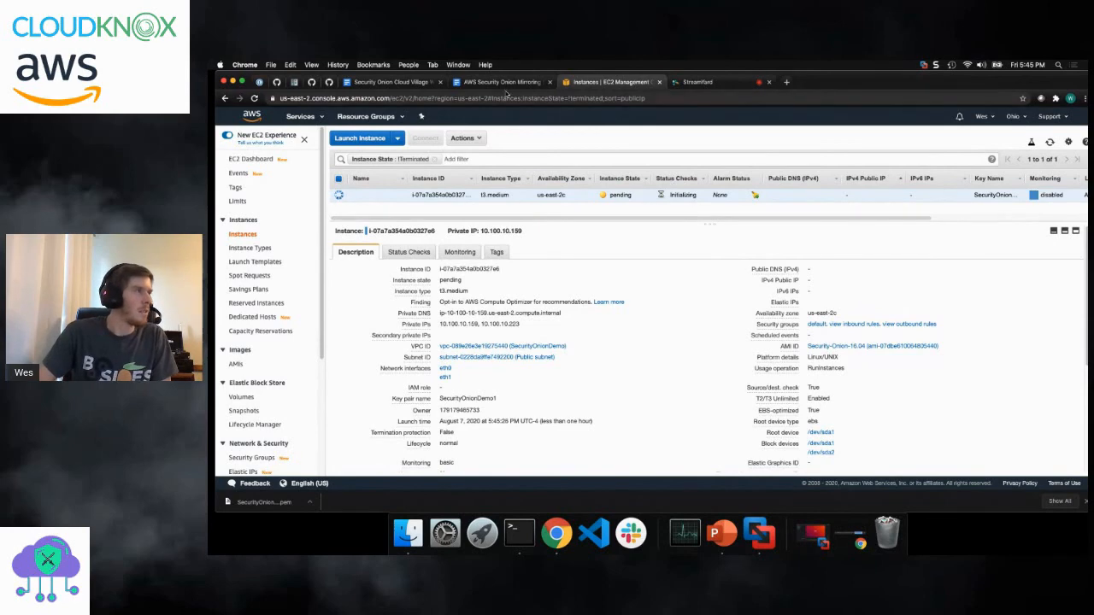
- Read the step-by-step mirroring document's instructions on giving the instance's eth0 interface an Elastic IP
{"action": "left_click", "coordinate": [502, 83]}
{"action": "scroll", "coordinate": [550, 270], "scroll_direction": "down", "scroll_amount": 5}
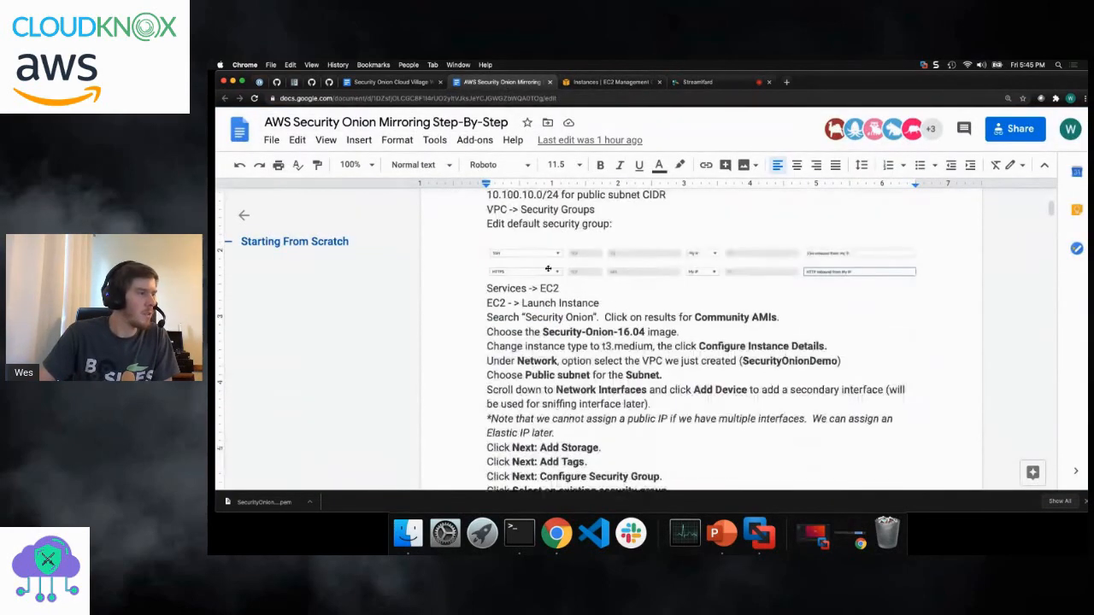
{"action": "scroll", "coordinate": [517, 305], "scroll_direction": "down", "scroll_amount": 1}
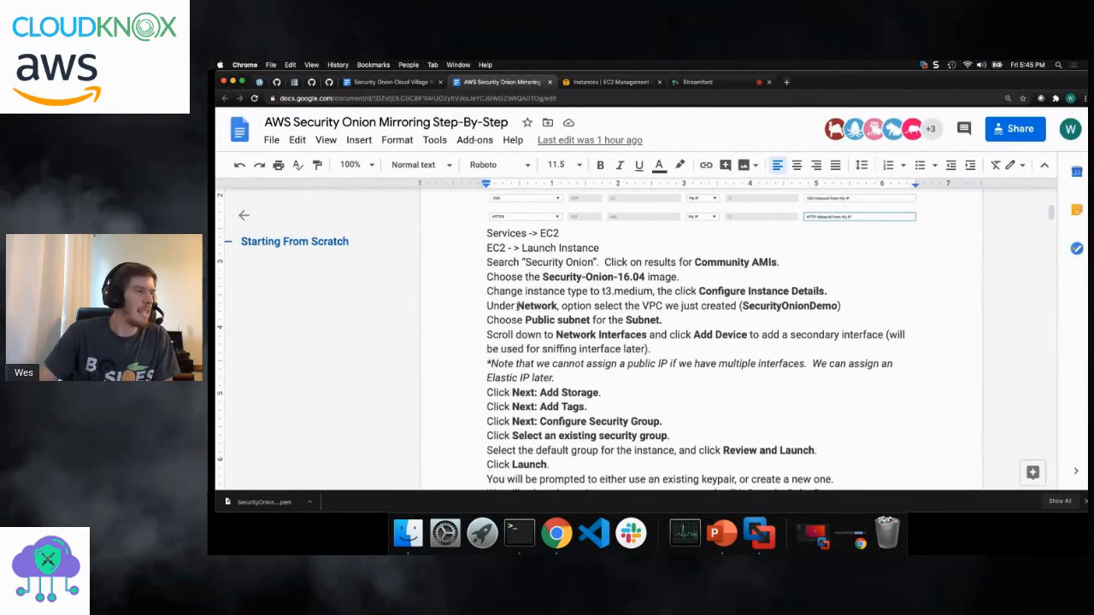
{"action": "scroll", "coordinate": [518, 306], "scroll_direction": "down", "scroll_amount": 7}
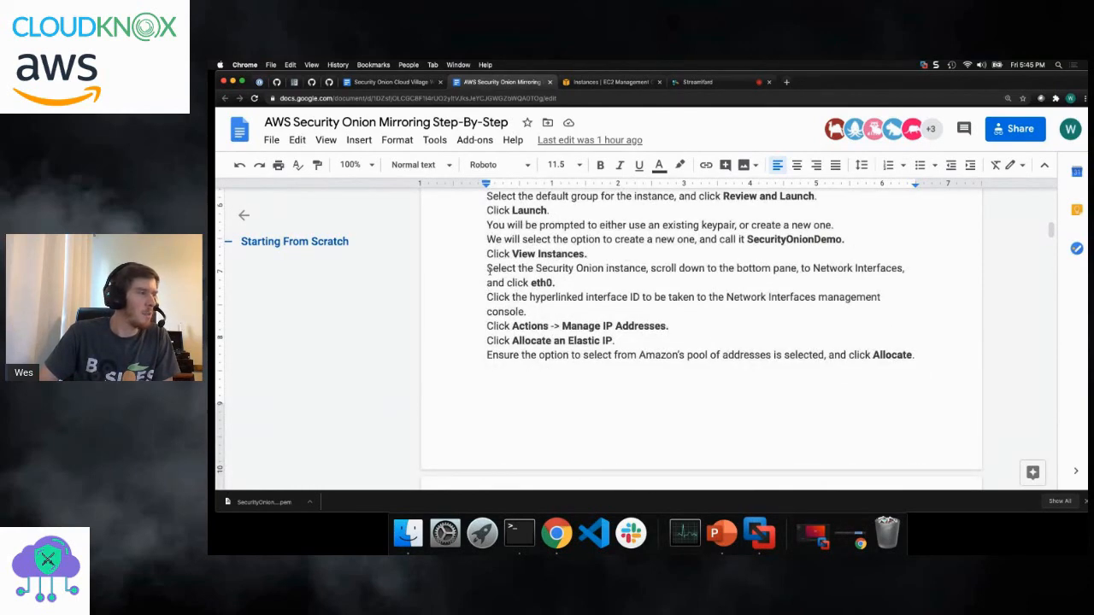
{"action": "left_click_drag", "start_coordinate": [488, 268], "coordinate": [714, 424]}
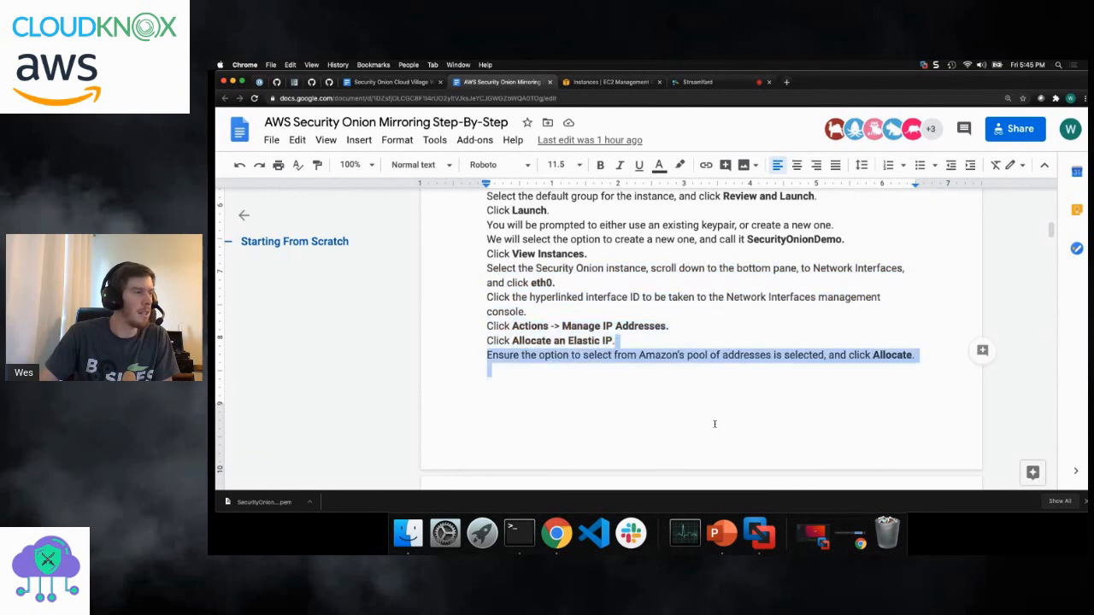
{"action": "left_click", "coordinate": [616, 341]}
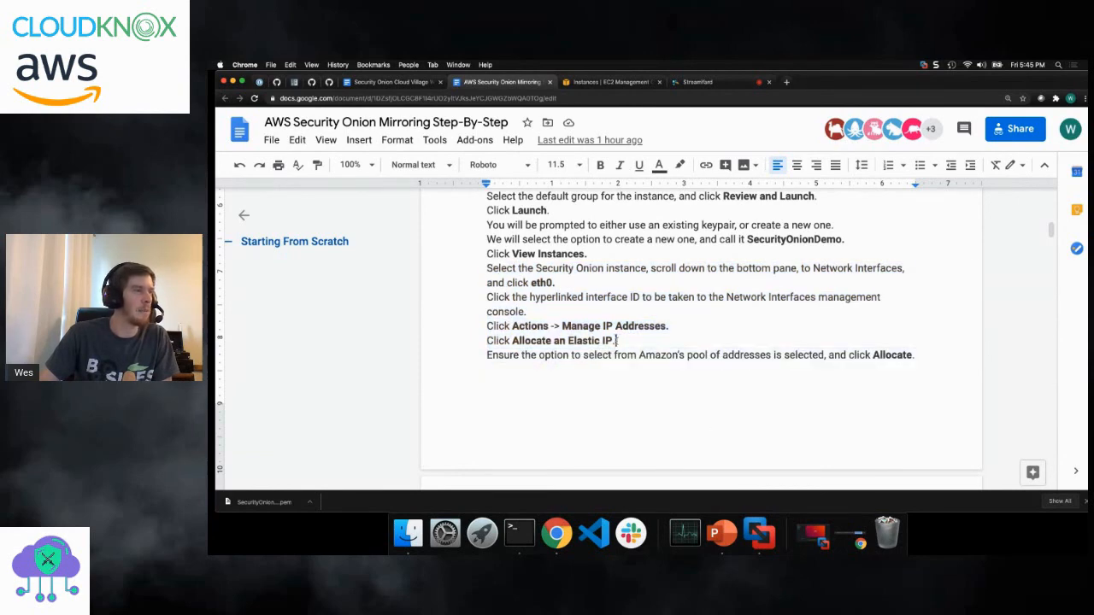
- Return to the EC2 console and open the new instance's eth0 interface in the network interfaces management page
{"action": "left_click", "coordinate": [611, 82]}
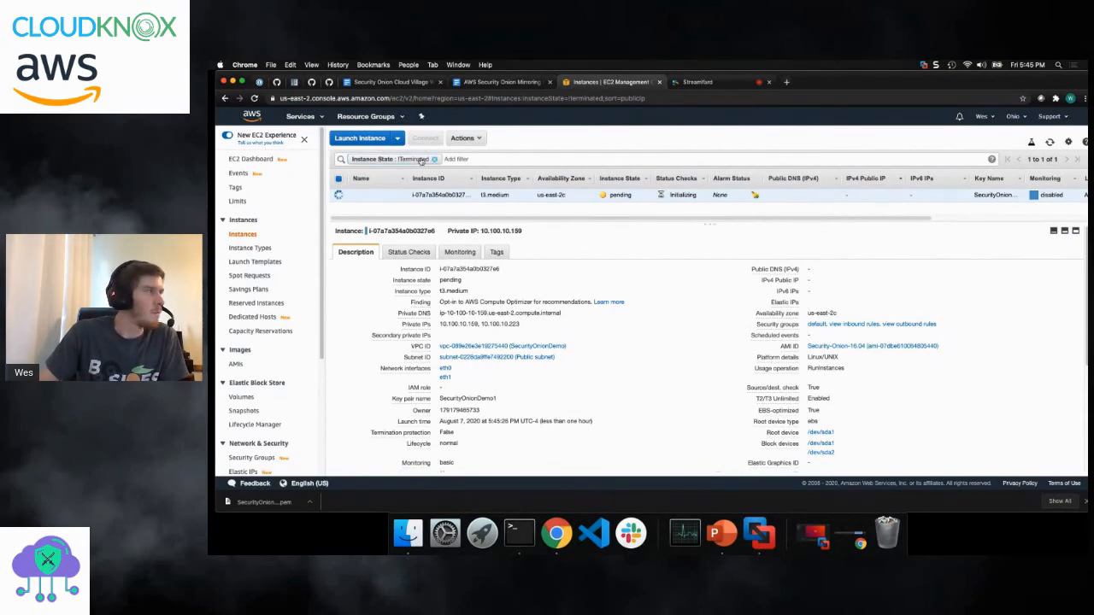
{"action": "left_click", "coordinate": [468, 138]}
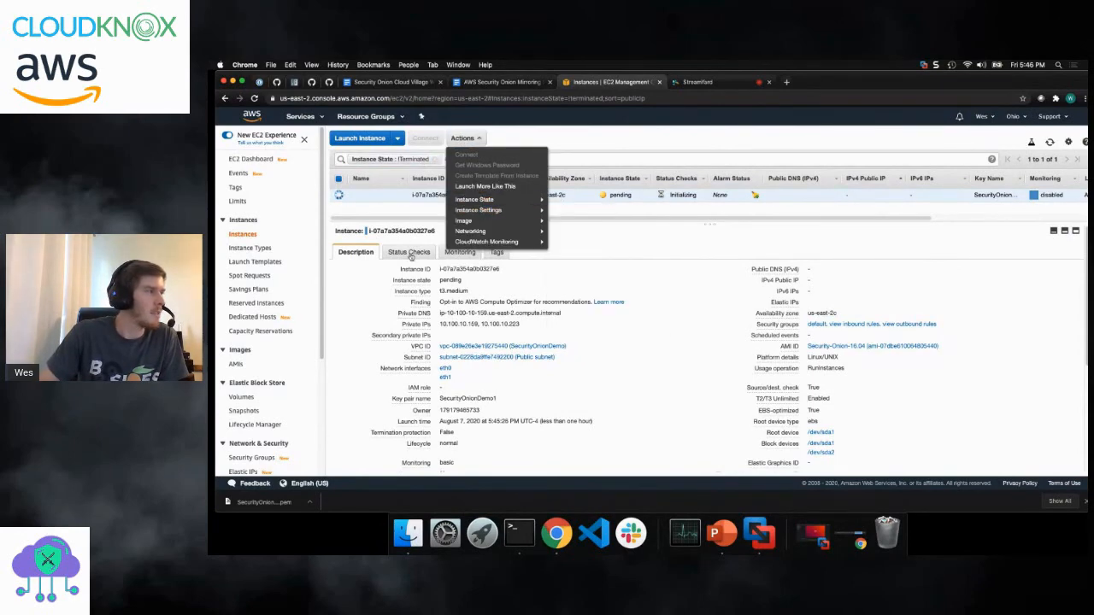
{"action": "left_click", "coordinate": [609, 289]}
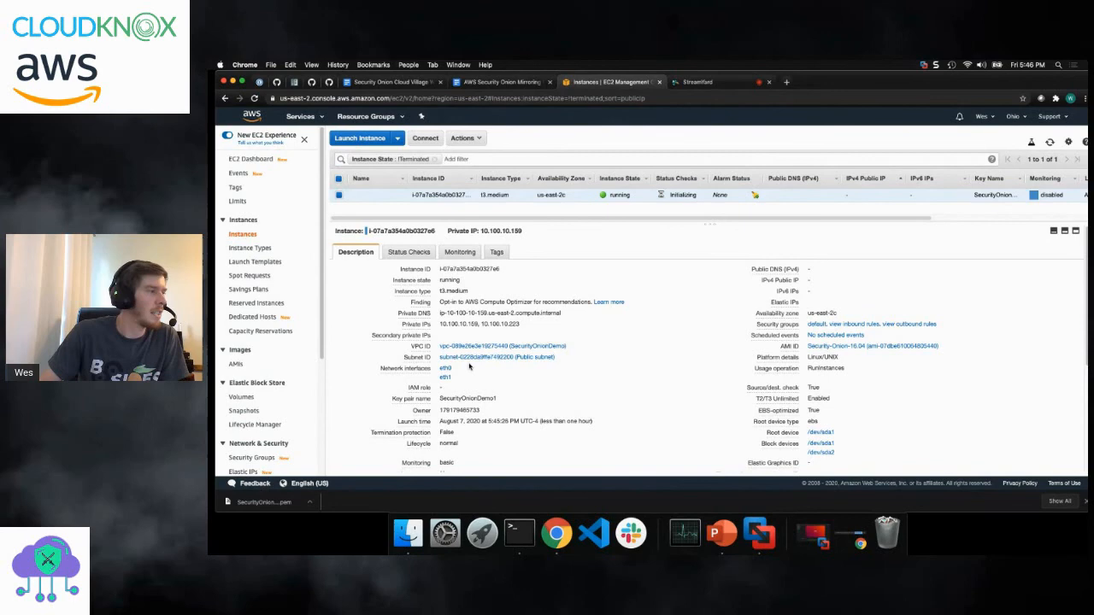
{"action": "left_click", "coordinate": [445, 369]}
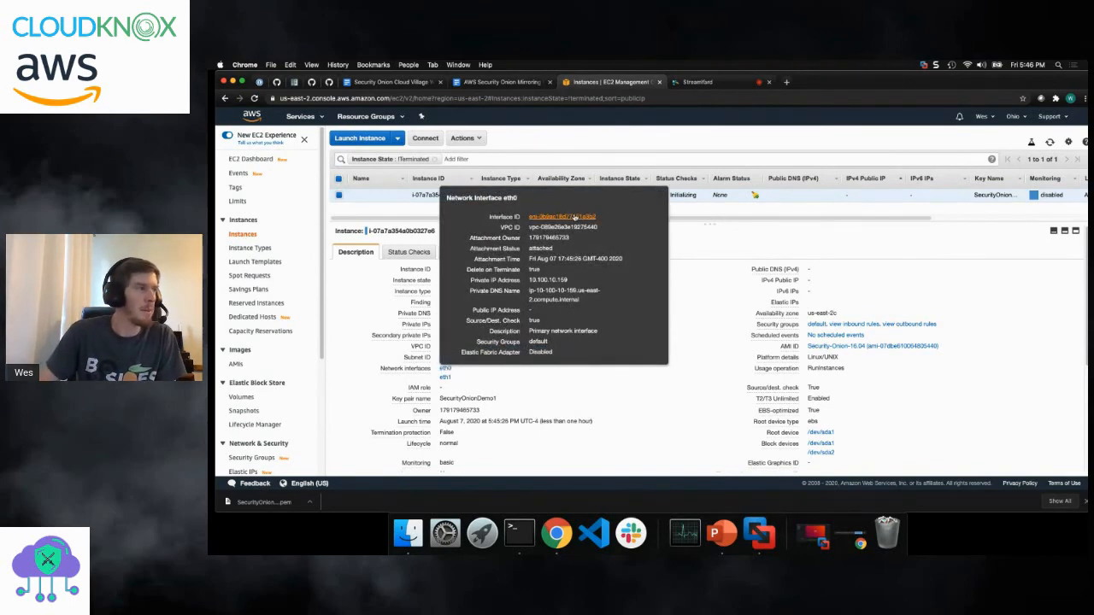
{"action": "left_click", "coordinate": [572, 217]}
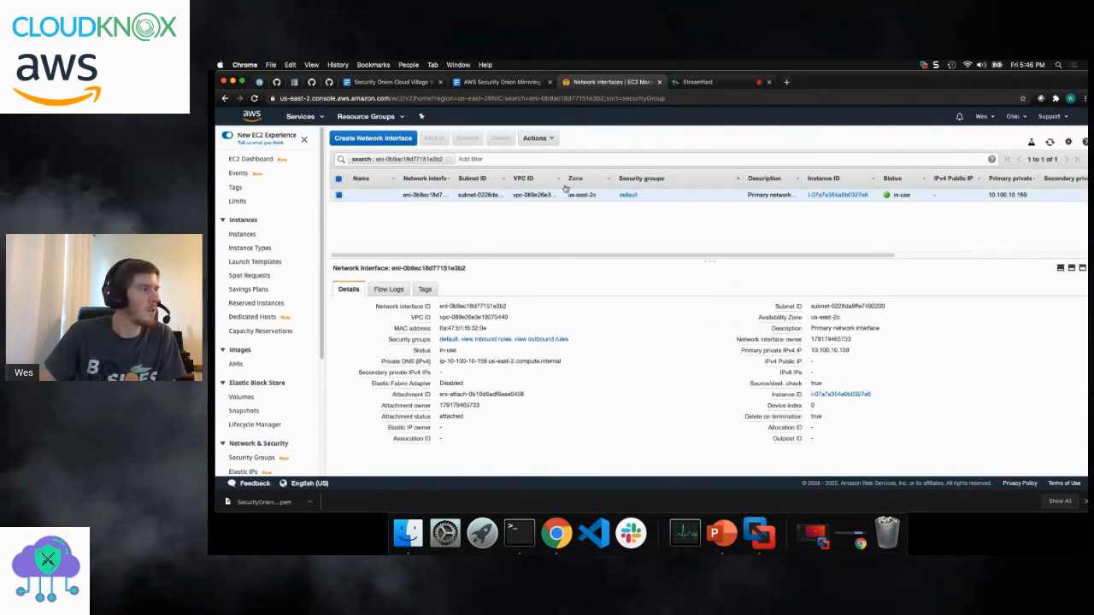
- From the eth0 interface's IP address management, allocate an Elastic IP from Amazon's pool of IPv4 addresses
{"action": "left_click", "coordinate": [537, 138]}
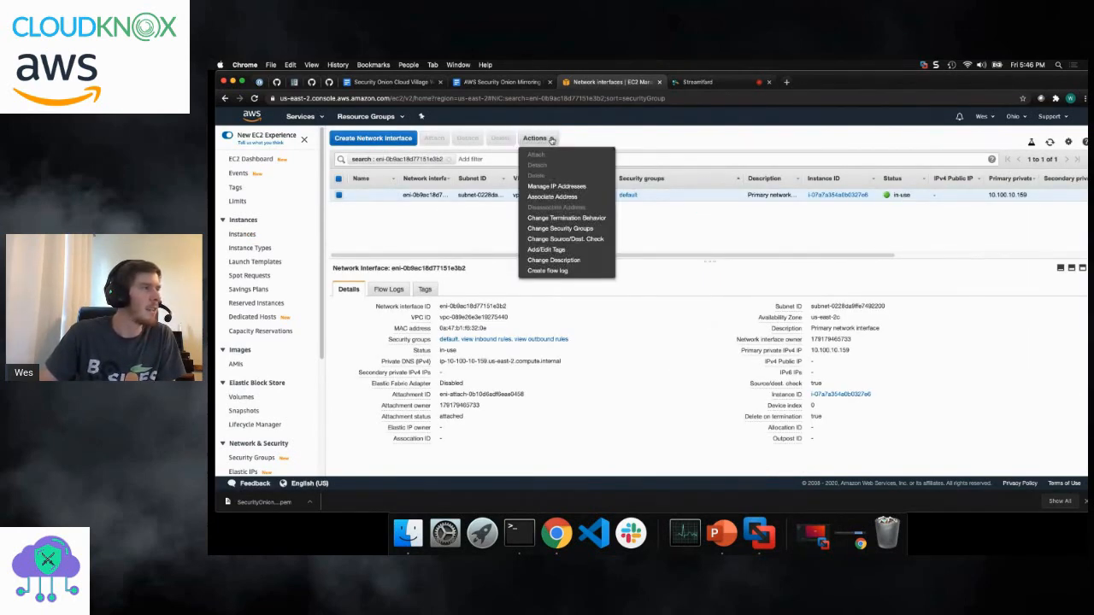
{"action": "left_click", "coordinate": [557, 186]}
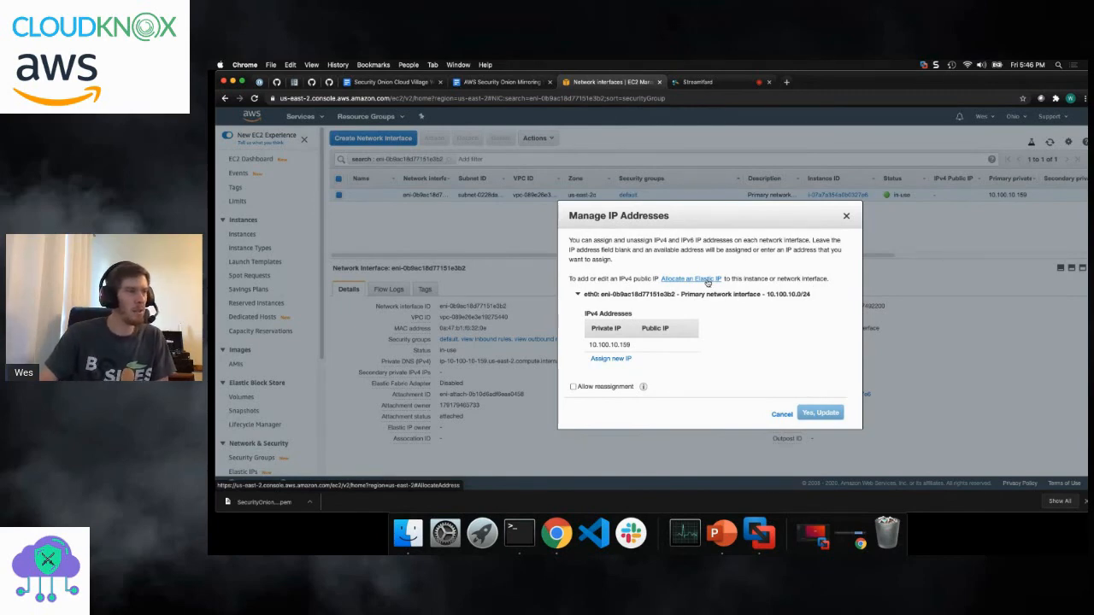
{"action": "left_click", "coordinate": [708, 282]}
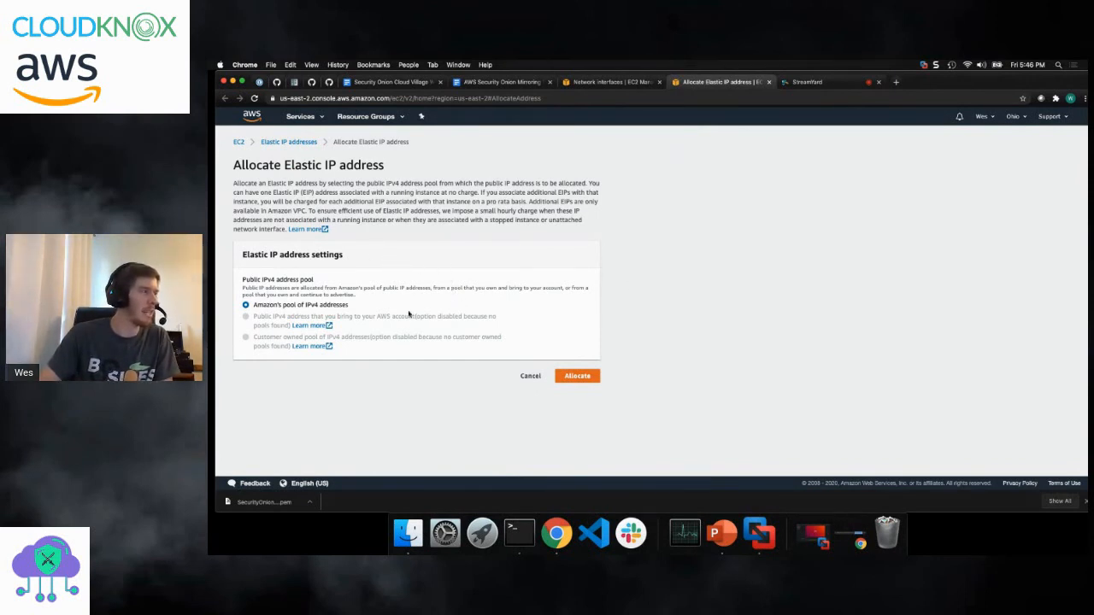
{"action": "left_click", "coordinate": [581, 376]}
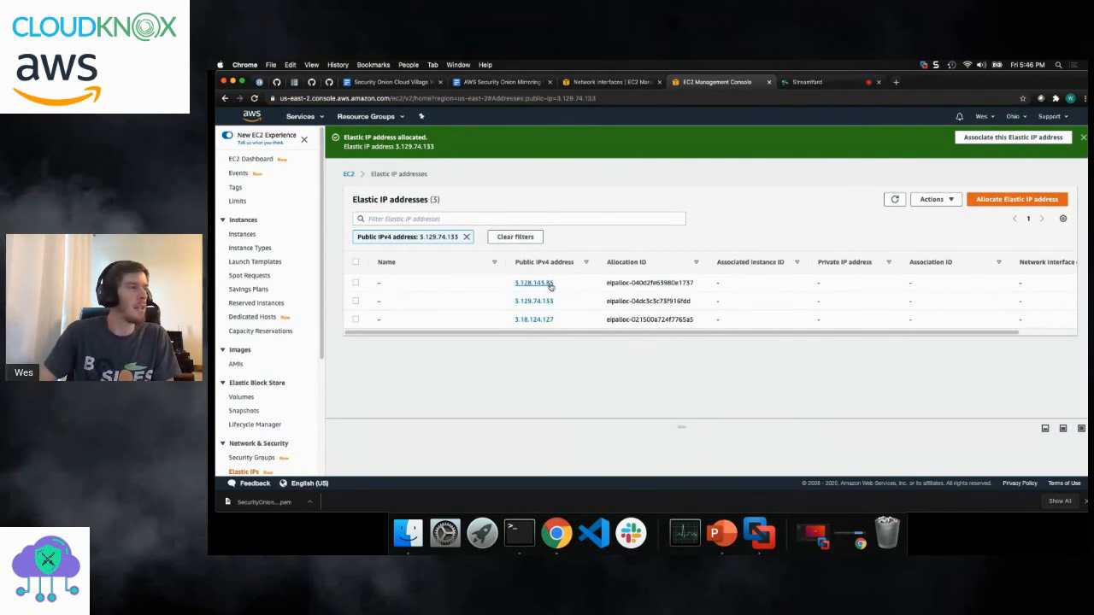
- Release the Elastic IP addresses 3.129.74.133 and 3.18.124.127
{"action": "left_click", "coordinate": [355, 301]}
{"action": "left_click", "coordinate": [355, 319]}
{"action": "left_click", "coordinate": [936, 200]}
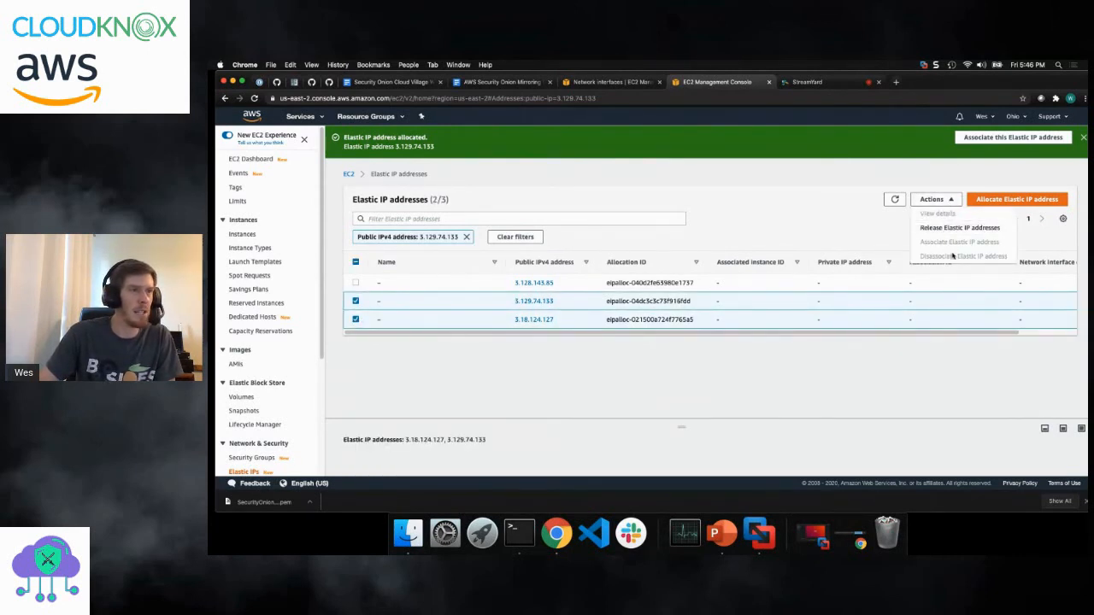
{"action": "left_click", "coordinate": [855, 243]}
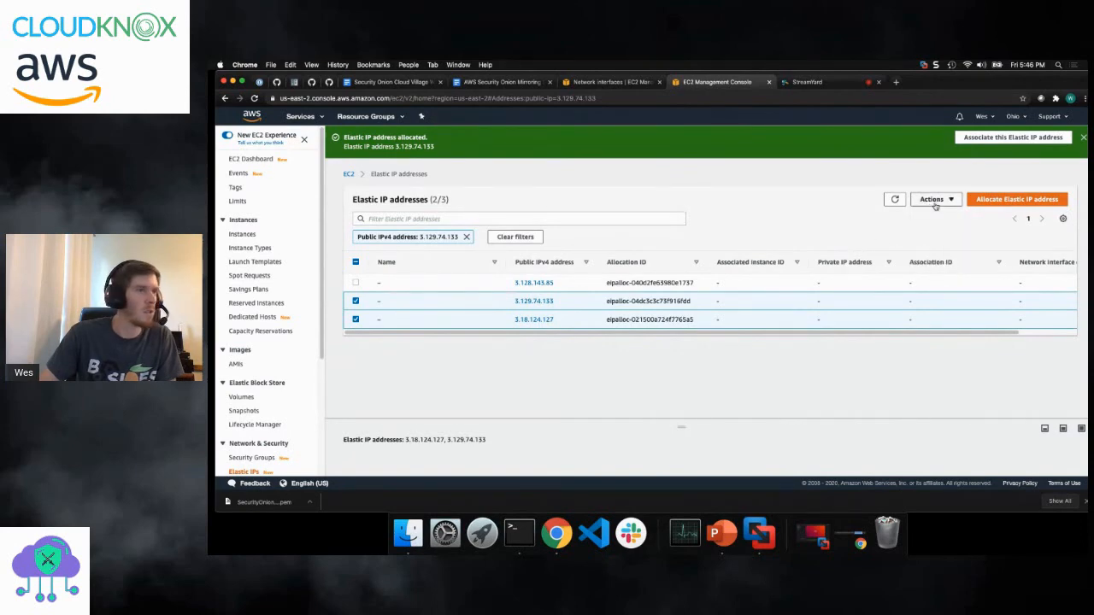
{"action": "left_click", "coordinate": [936, 203]}
{"action": "left_click", "coordinate": [949, 228]}
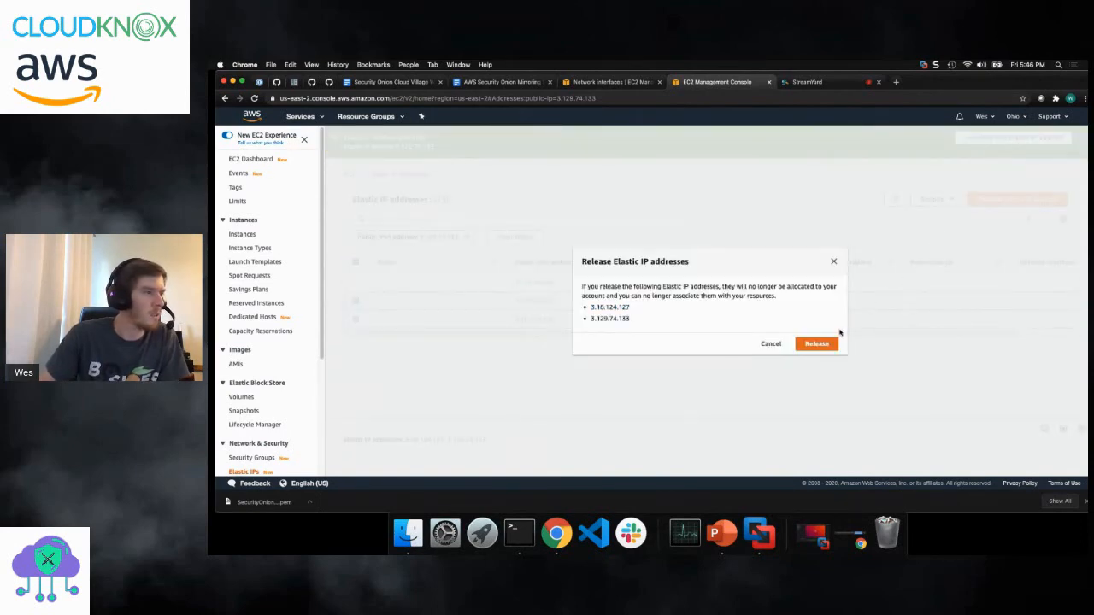
{"action": "left_click", "coordinate": [827, 343]}
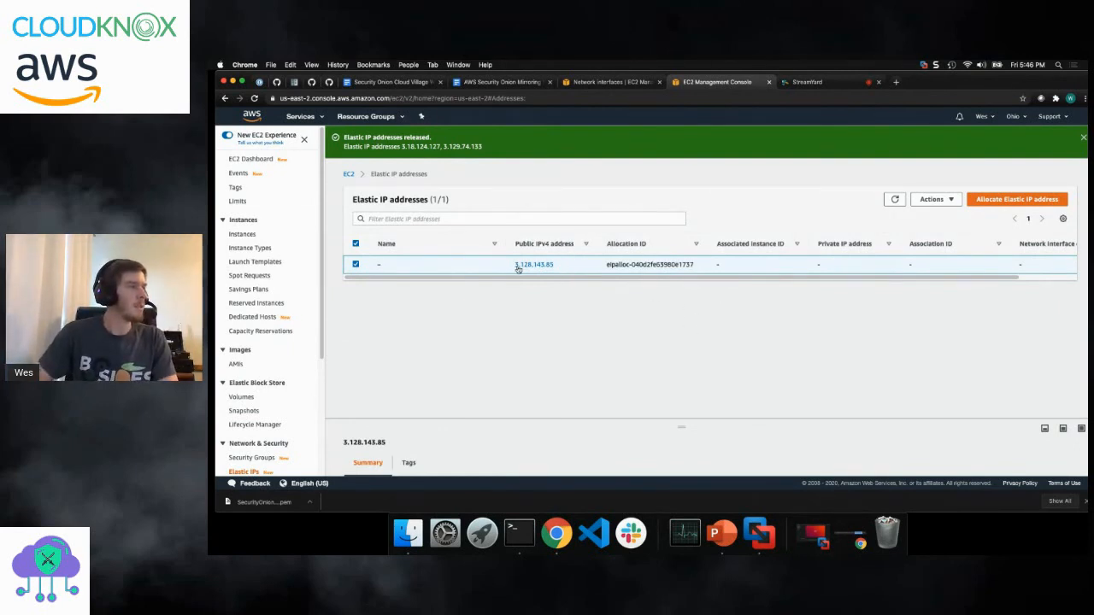
- Associate Elastic IP 3.128.143.85 with the eth0 interface's private address 10.100.10.159, allowing reassociation
{"action": "left_click", "coordinate": [627, 87]}
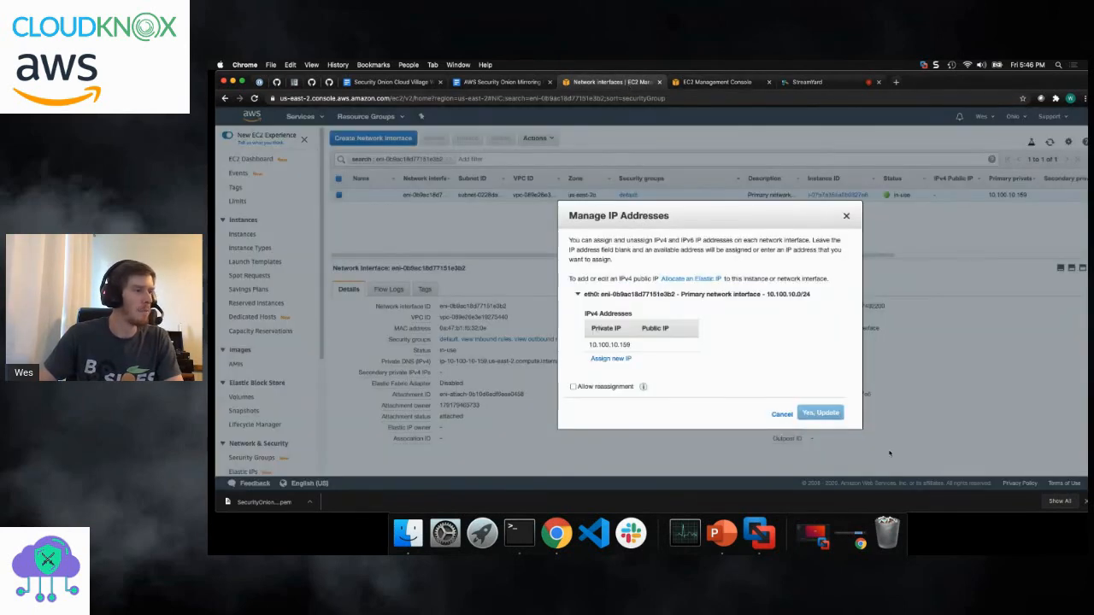
{"action": "left_click", "coordinate": [779, 414]}
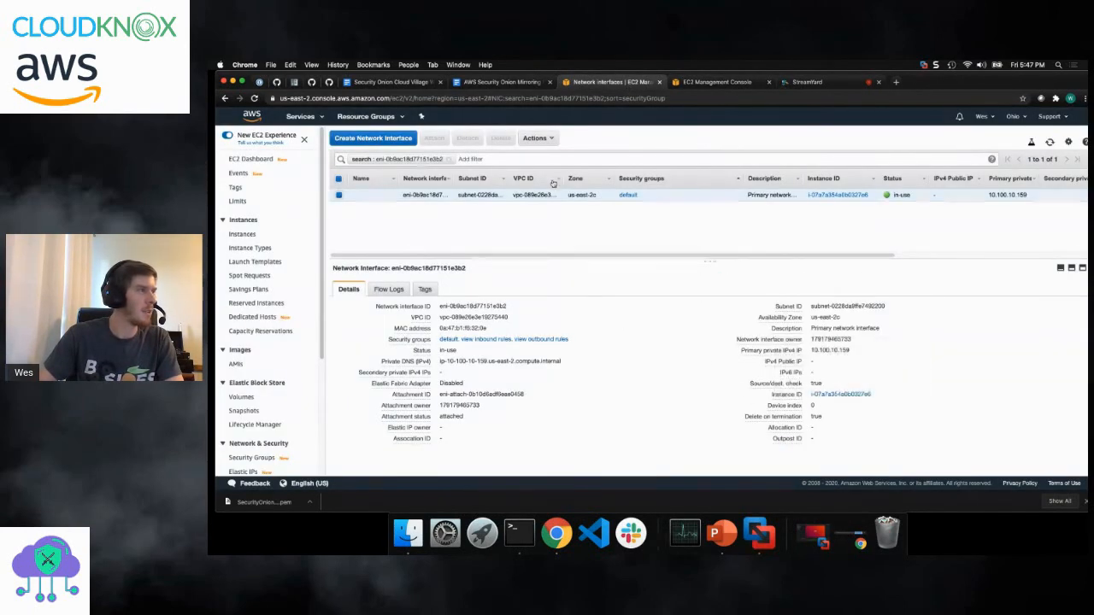
{"action": "left_click", "coordinate": [536, 138]}
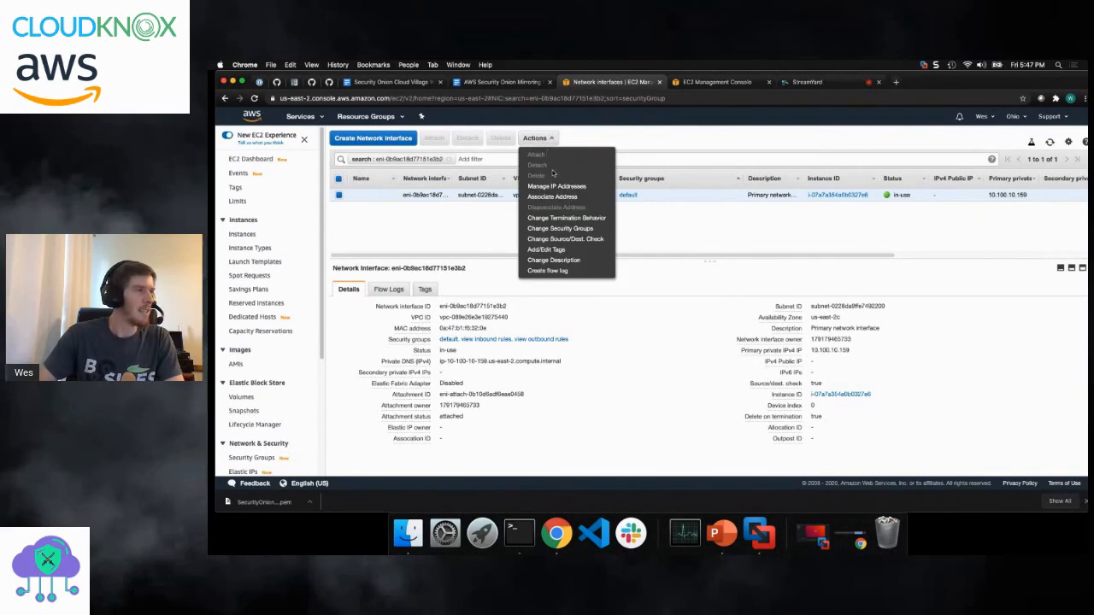
{"action": "left_click", "coordinate": [553, 197]}
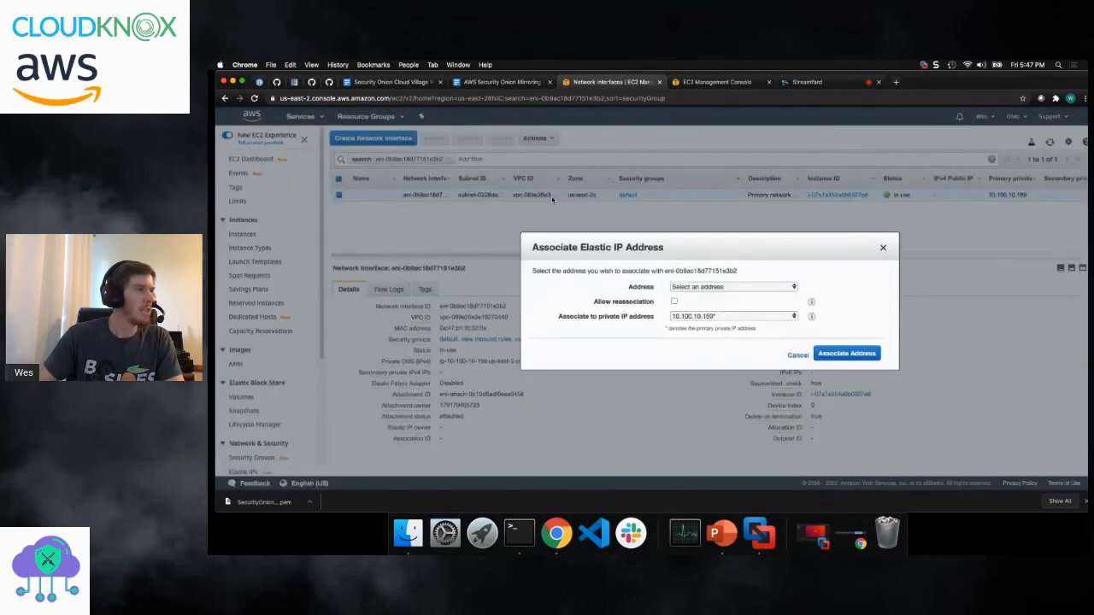
{"action": "left_click", "coordinate": [682, 287]}
{"action": "left_click", "coordinate": [682, 301]}
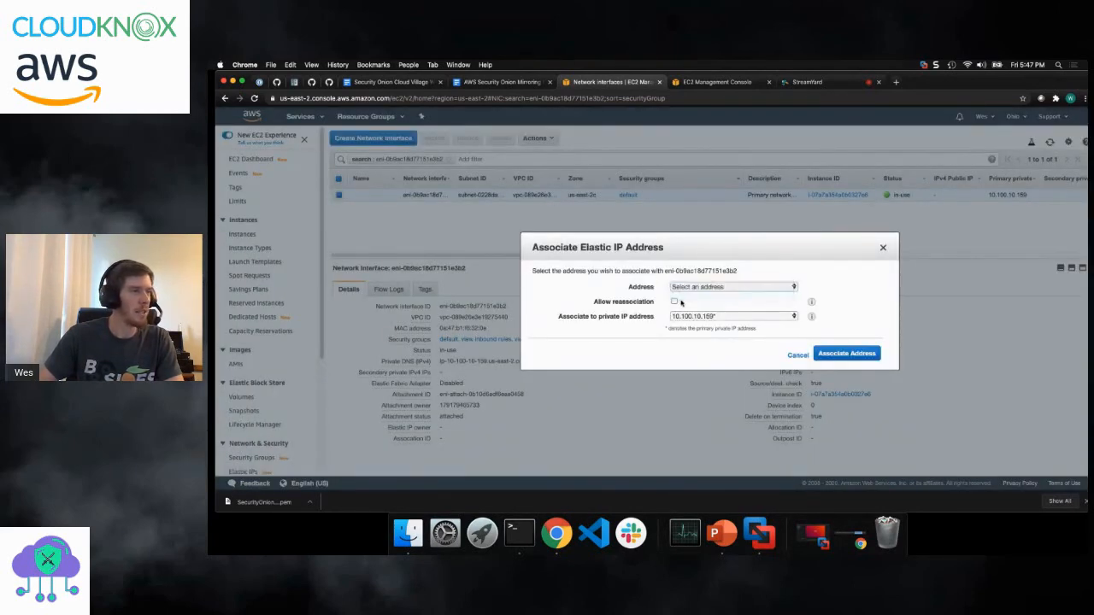
{"action": "left_click", "coordinate": [675, 302]}
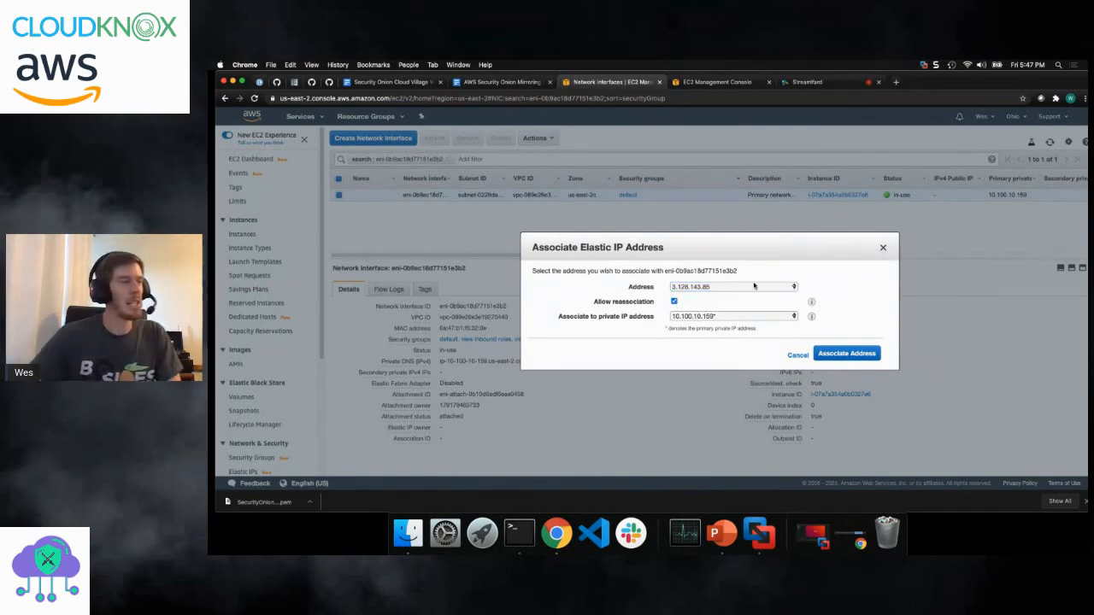
{"action": "left_click", "coordinate": [840, 355]}
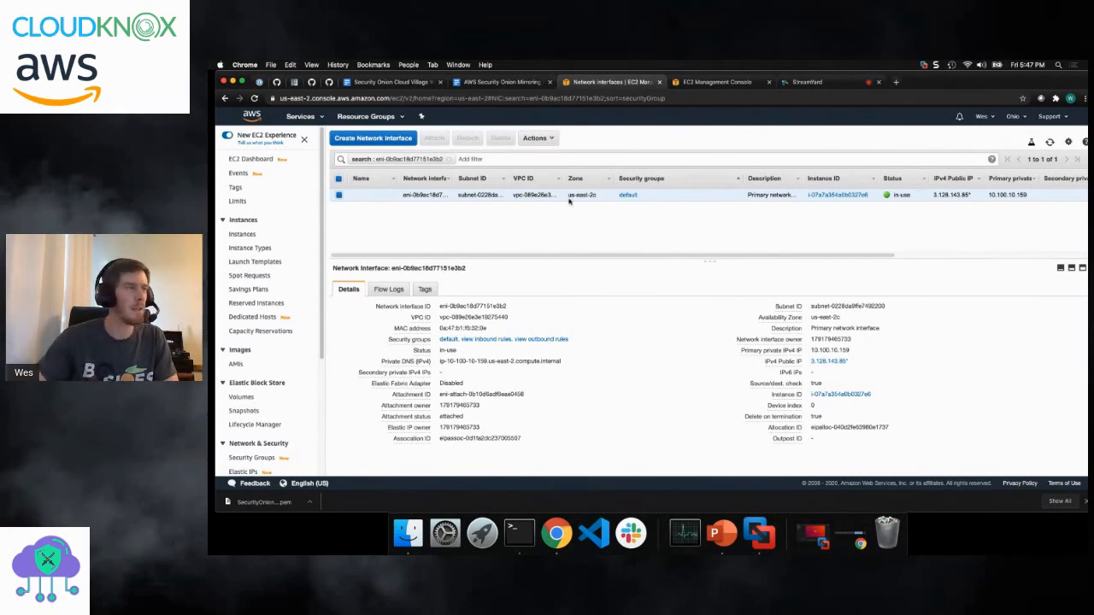
- Copy the Security Onion instance's public IPv4 address from the EC2 instances list and switch to Terminal
{"action": "left_click", "coordinate": [242, 233]}
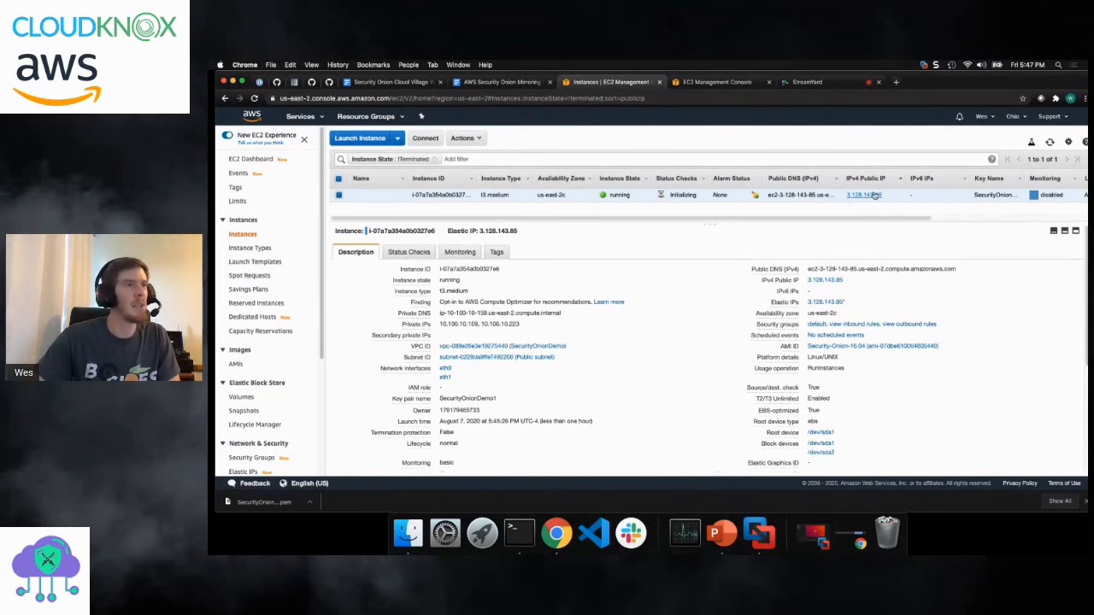
{"action": "left_click_drag", "start_coordinate": [885, 196], "coordinate": [848, 200]}
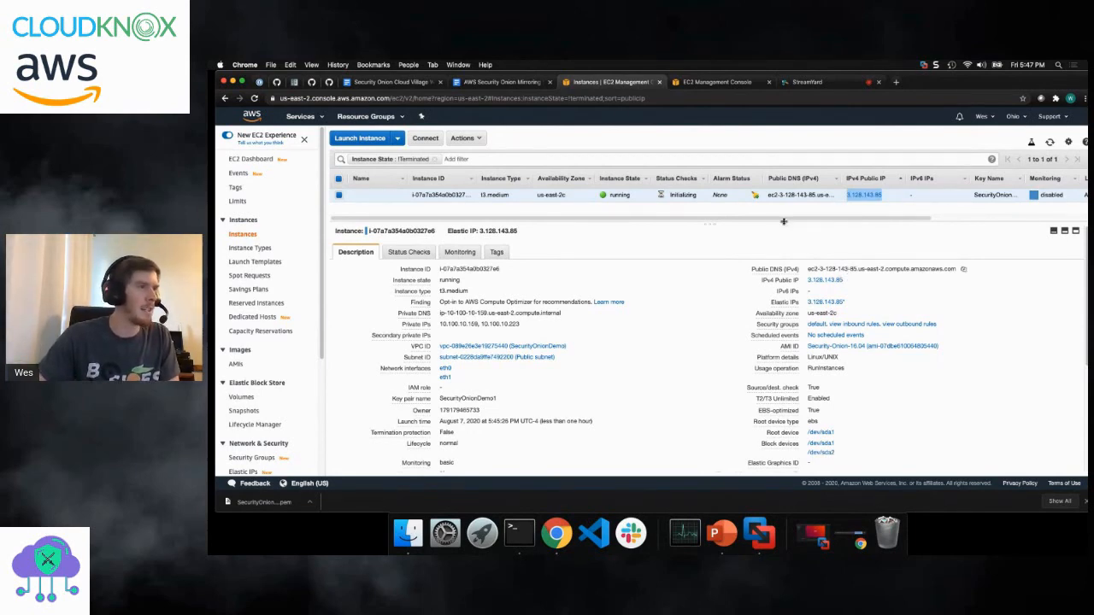
{"action": "left_click", "coordinate": [528, 543]}
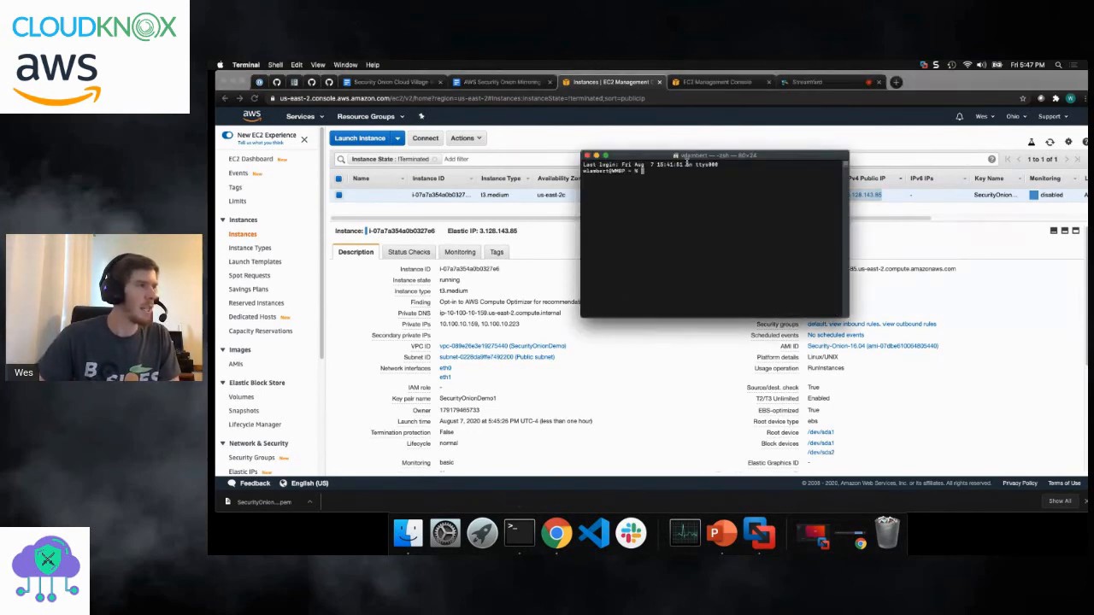
{"action": "left_click_drag", "start_coordinate": [687, 160], "coordinate": [501, 216]}
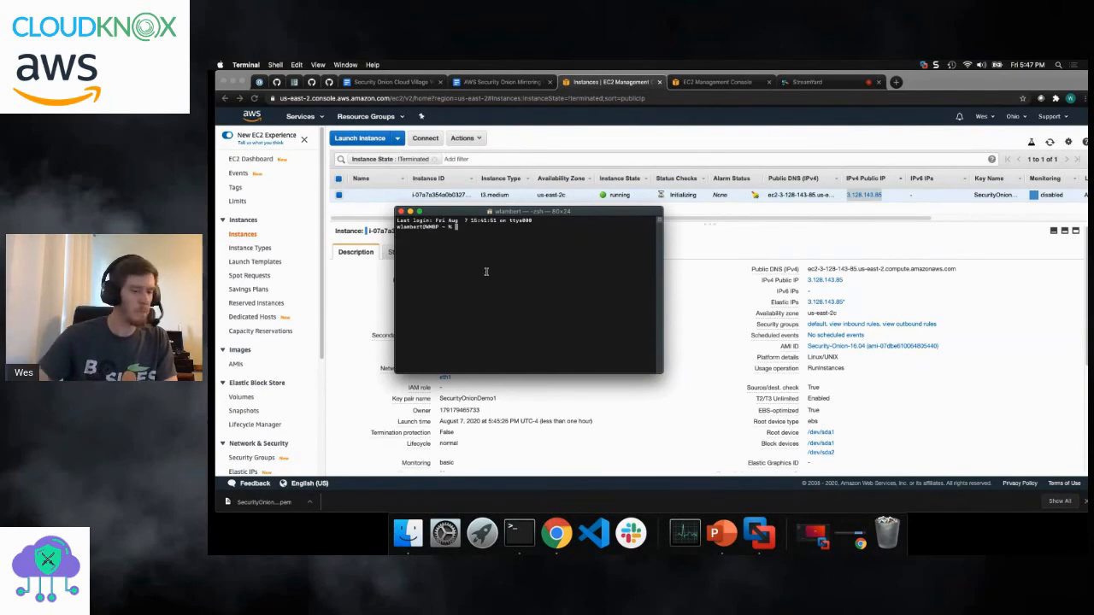
{"action": "type", "text": "sudo "}
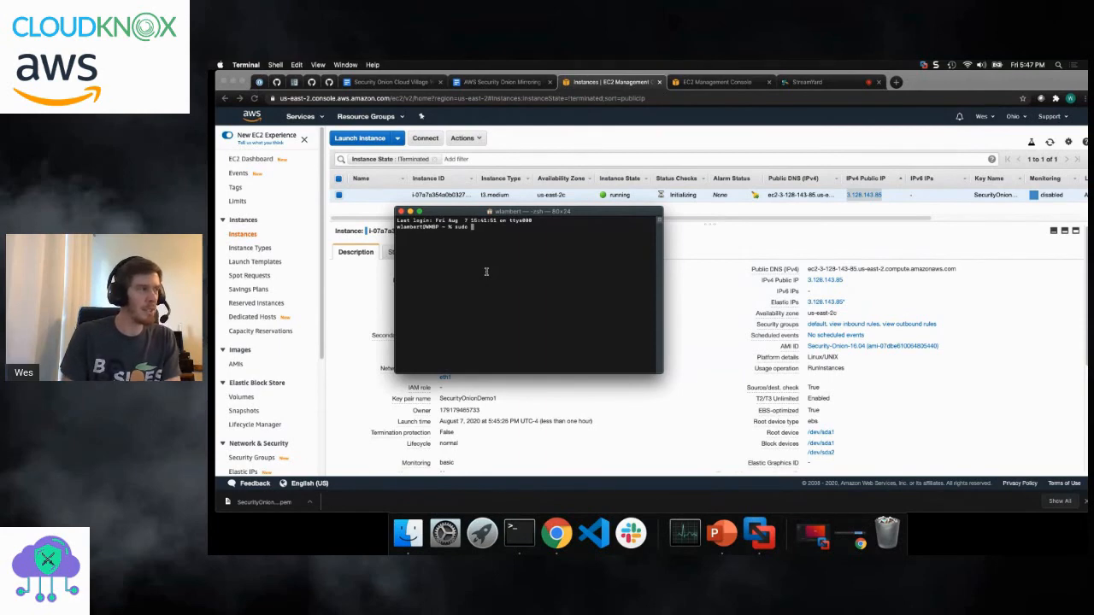
{"action": "type", "text": "ssh -i "}
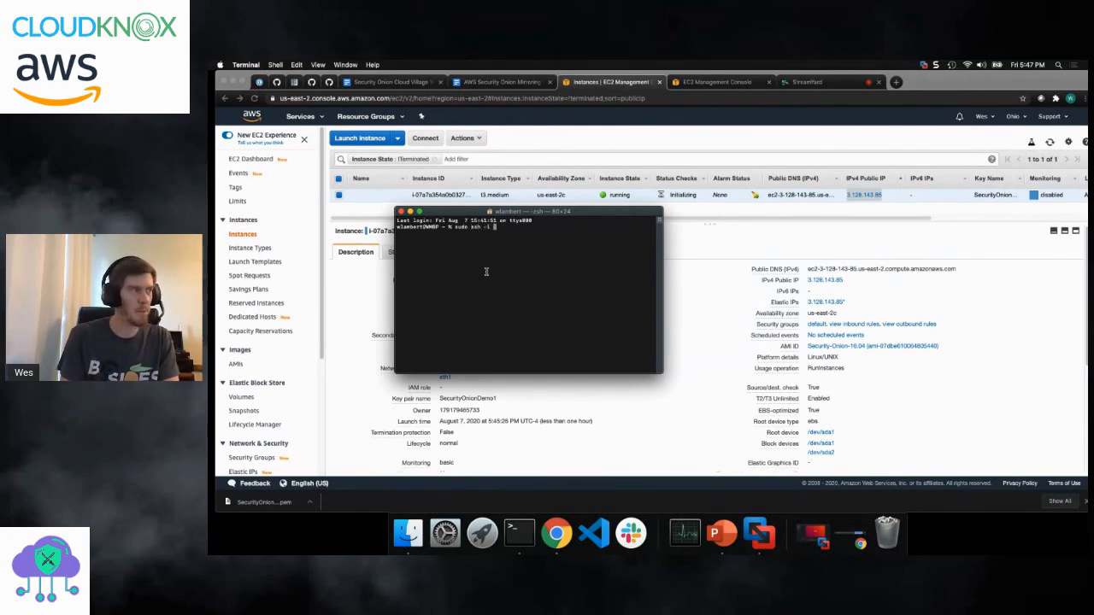
{"action": "type", "text": "Sec"}
{"action": "key", "text": "BackSpace"}
{"action": "key", "text": "BackSpace"}
{"action": "key", "text": "BackSpace"}
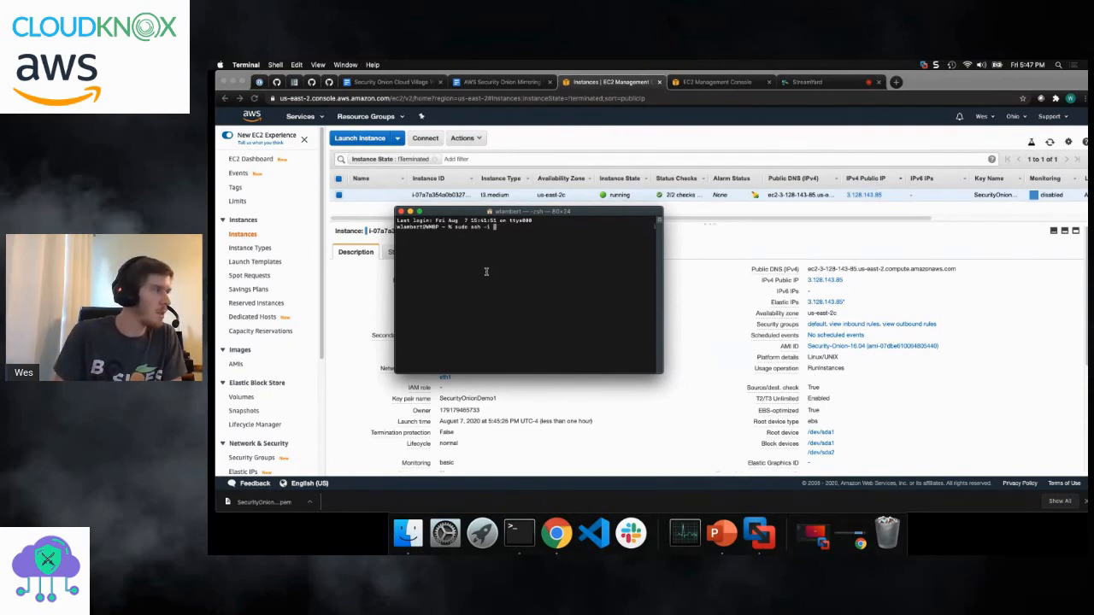
{"action": "key", "text": "BackSpace"}
{"action": "key", "text": "BackSpace"}
{"action": "key", "text": "BackSpace"}
{"action": "key", "text": "BackSpace"}
{"action": "key", "text": "BackSpace"}
{"action": "key", "text": "BackSpace"}
{"action": "key", "text": "BackSpace"}
{"action": "key", "text": "BackSpace"}
{"action": "key", "text": "BackSpace"}
{"action": "key", "text": "BackSpace"}
{"action": "key", "text": "BackSpace"}
{"action": "key", "text": "BackSpace"}
- Change the shell's working directory to Downloads
{"action": "type", "text": "cd Down"}
{"action": "key", "text": "Tab"}
{"action": "key", "text": "Return"}
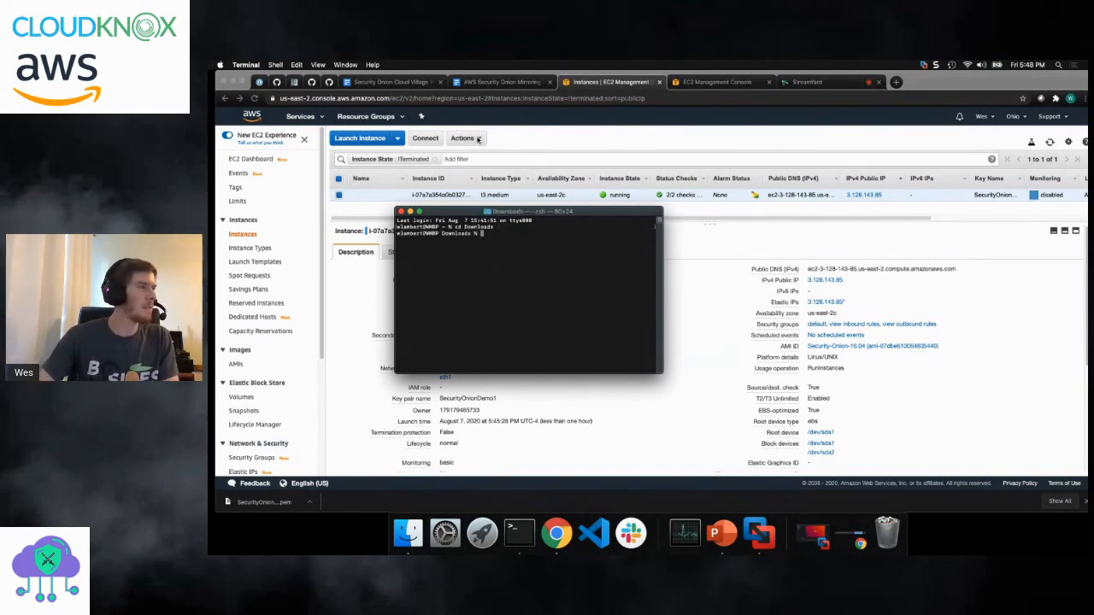
- Look up the SSH connection command for Mac or Linux hosts in the step-by-step mirroring document
{"action": "left_click", "coordinate": [492, 84]}
{"action": "scroll", "coordinate": [555, 305], "scroll_direction": "down", "scroll_amount": 10}
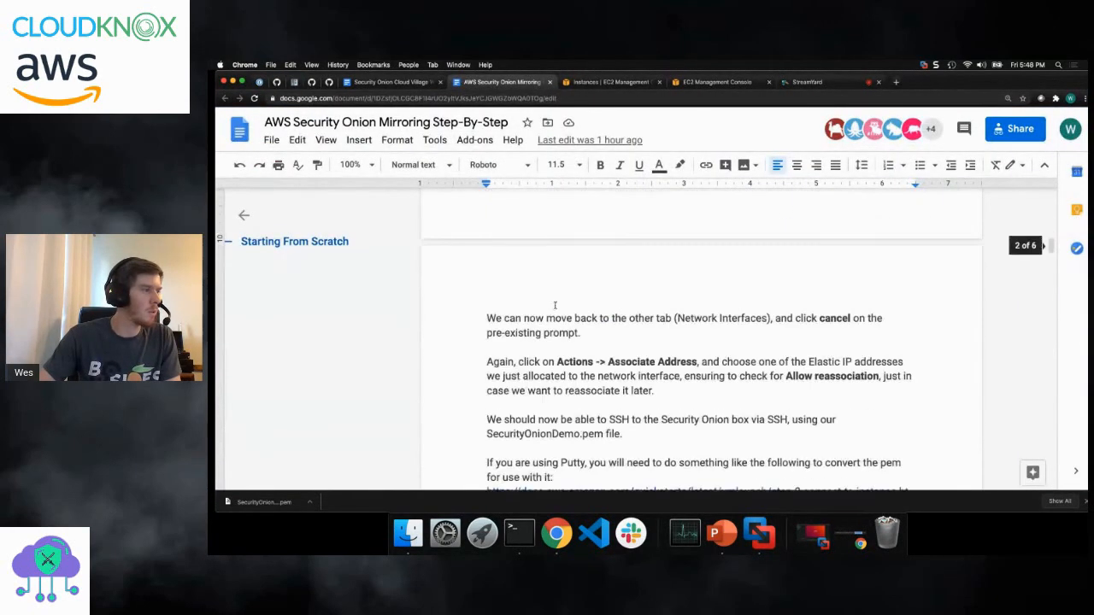
{"action": "scroll", "coordinate": [556, 305], "scroll_direction": "down", "scroll_amount": 2}
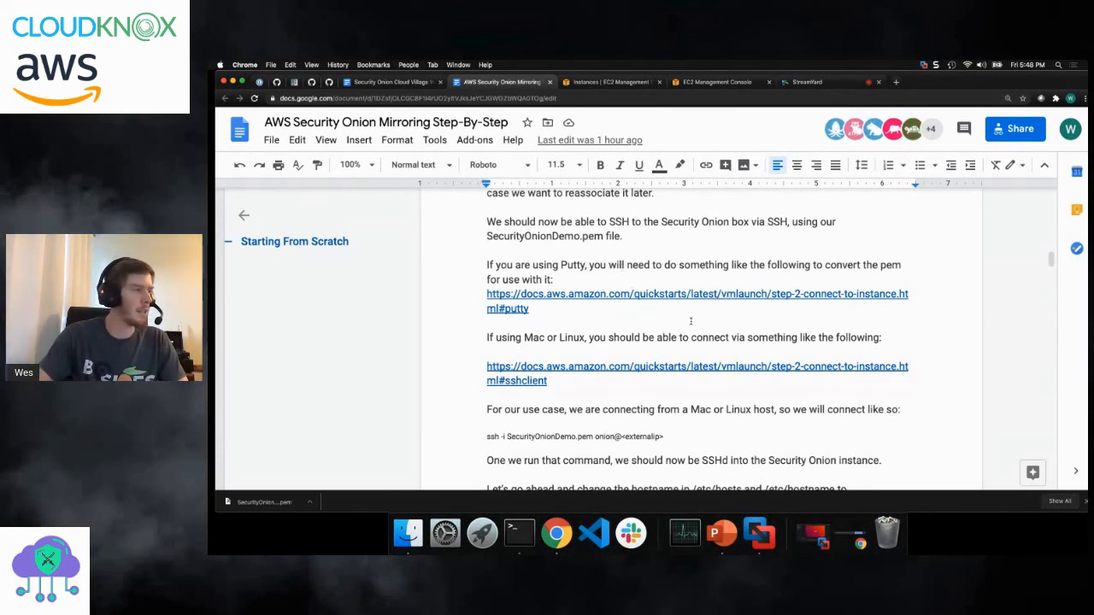
{"action": "left_click", "coordinate": [489, 436]}
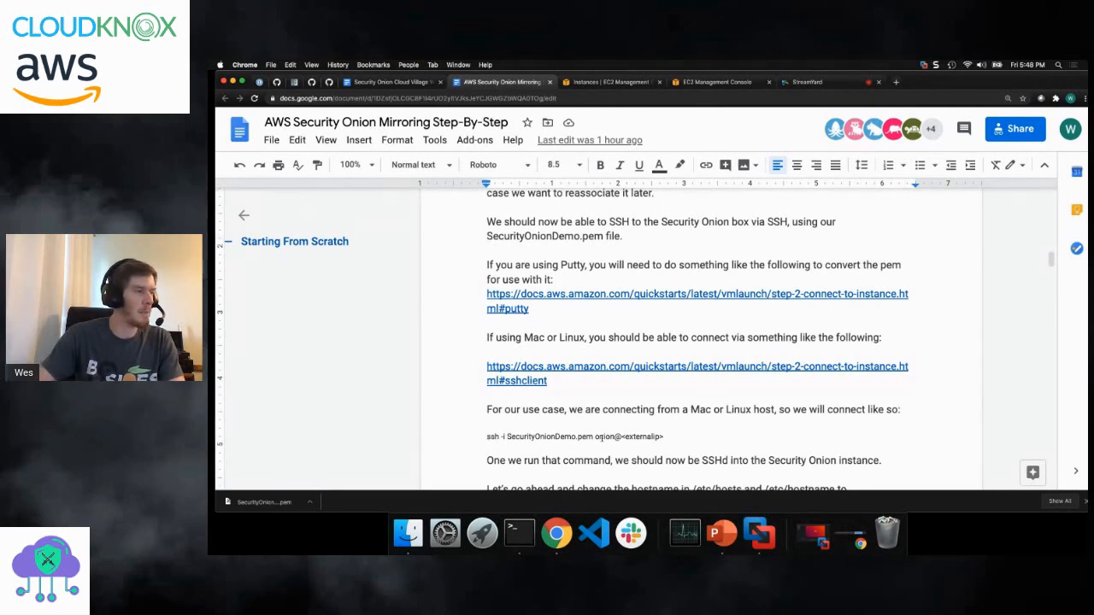
{"action": "left_click_drag", "start_coordinate": [664, 436], "coordinate": [487, 436]}
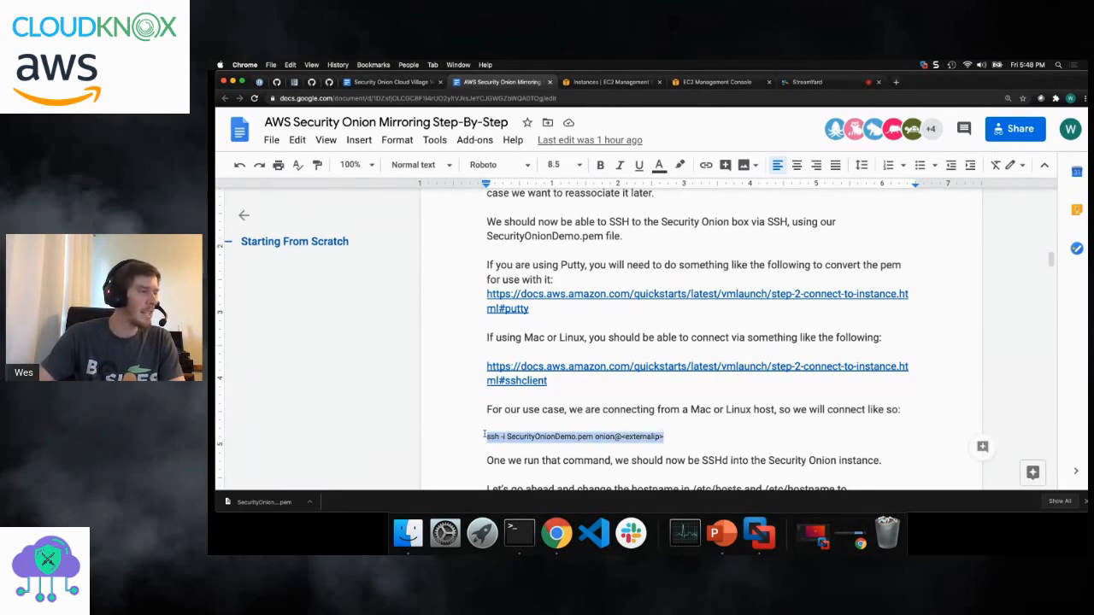
{"action": "left_click", "coordinate": [485, 437]}
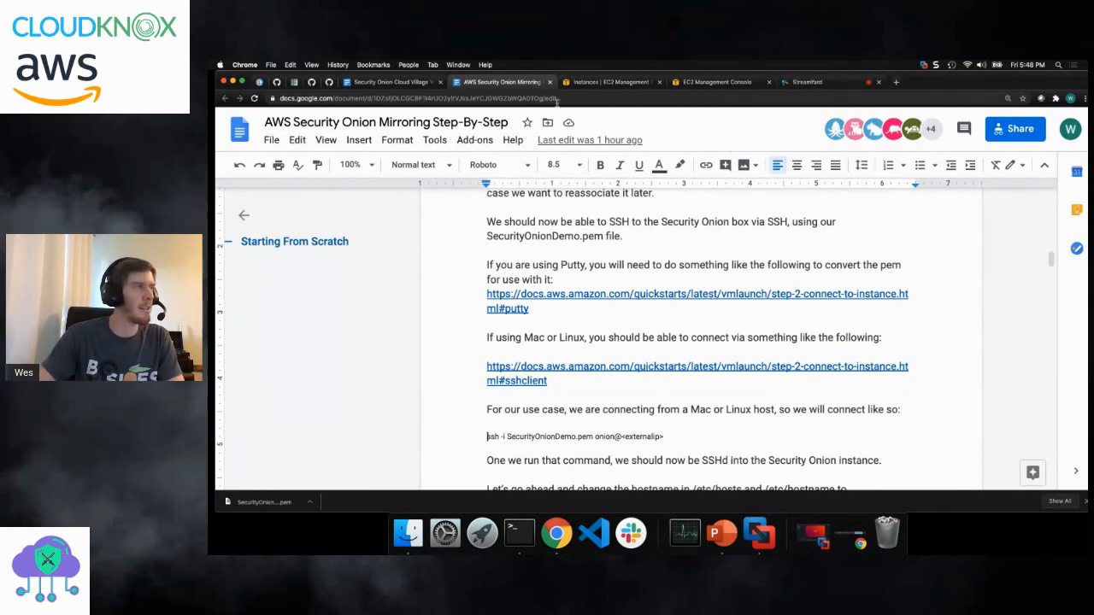
- Return to Terminal and begin the connection command with sudo ssh -i SecurityOnionDemo1.pem onion@
{"action": "left_click", "coordinate": [519, 533]}
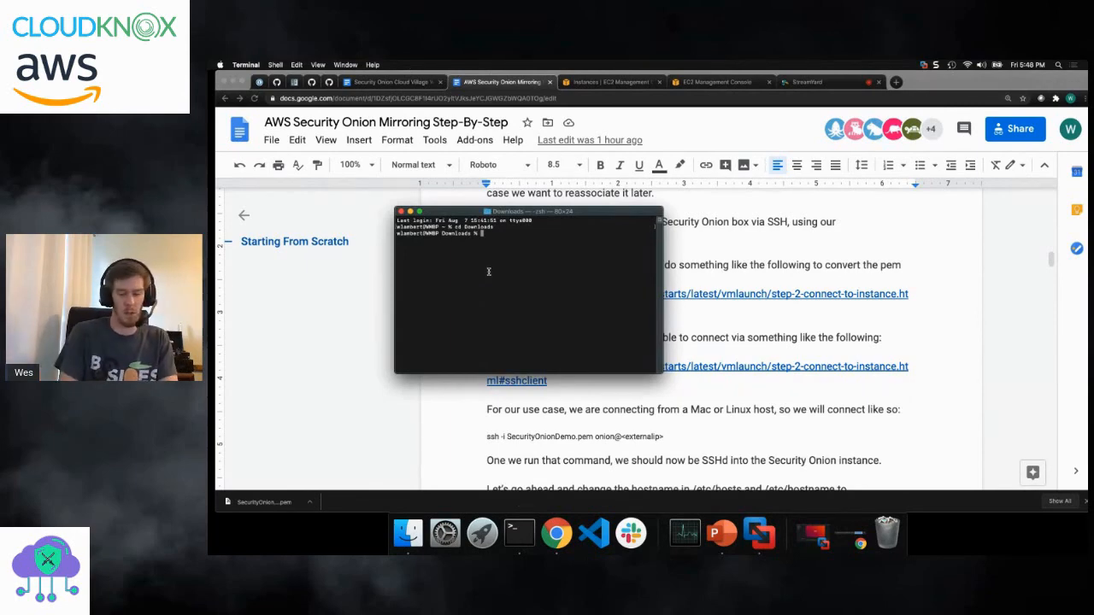
{"action": "type", "text": "sudo ssh -i"}
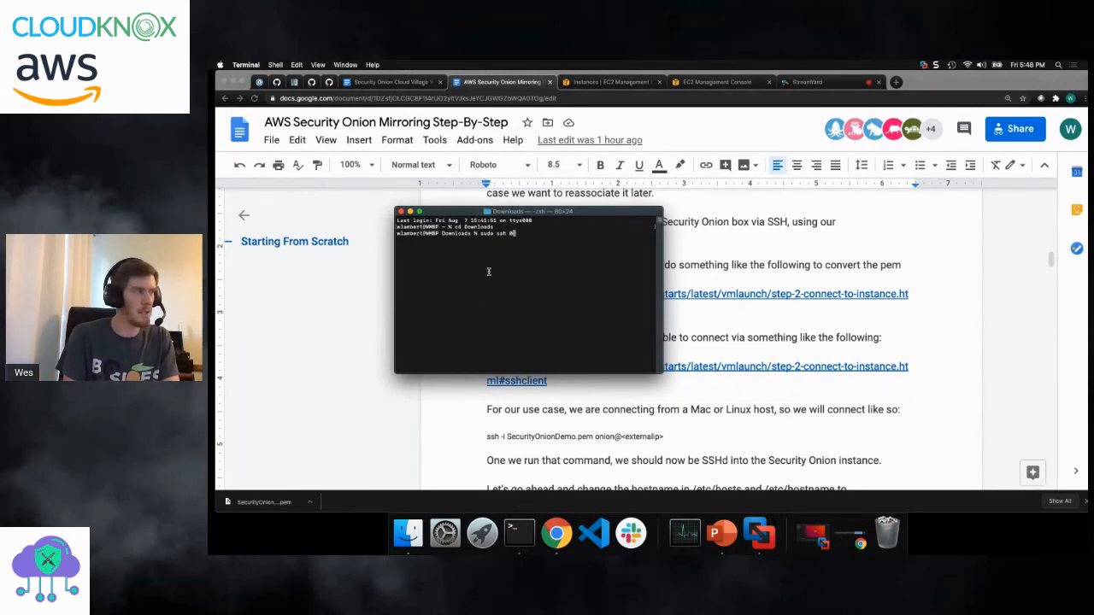
{"action": "type", "text": " SecurityOnionDemo"}
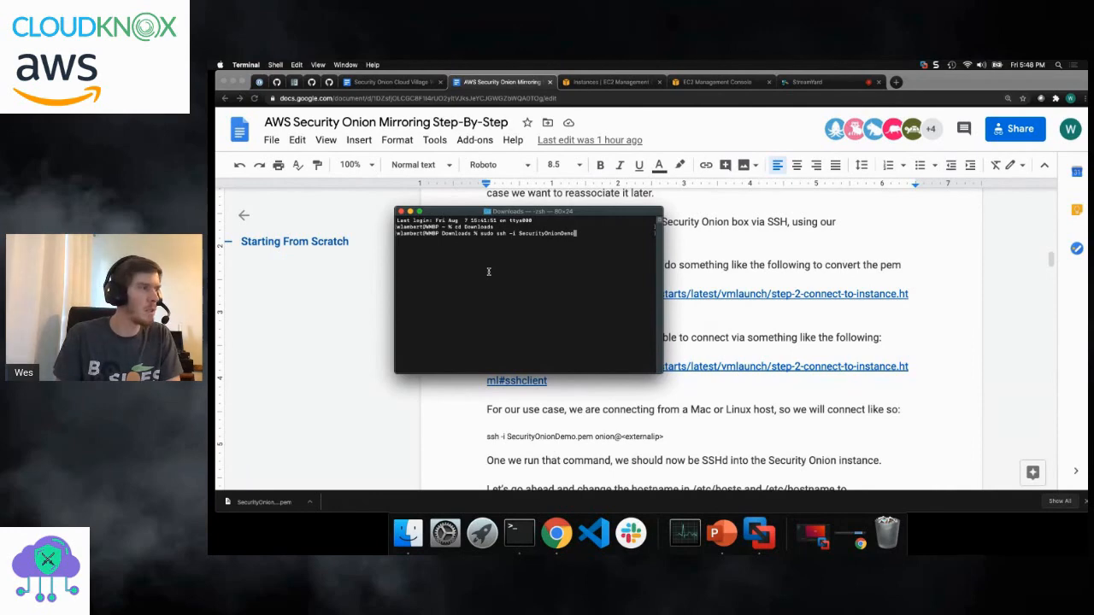
{"action": "key", "text": "Tab"}
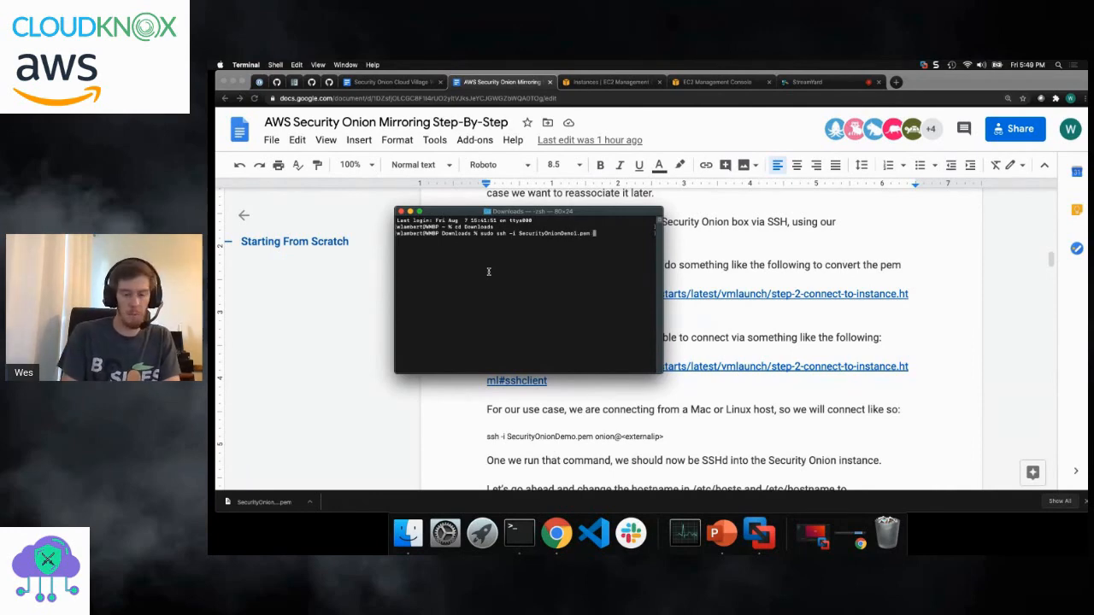
{"action": "type", "text": "onion"}
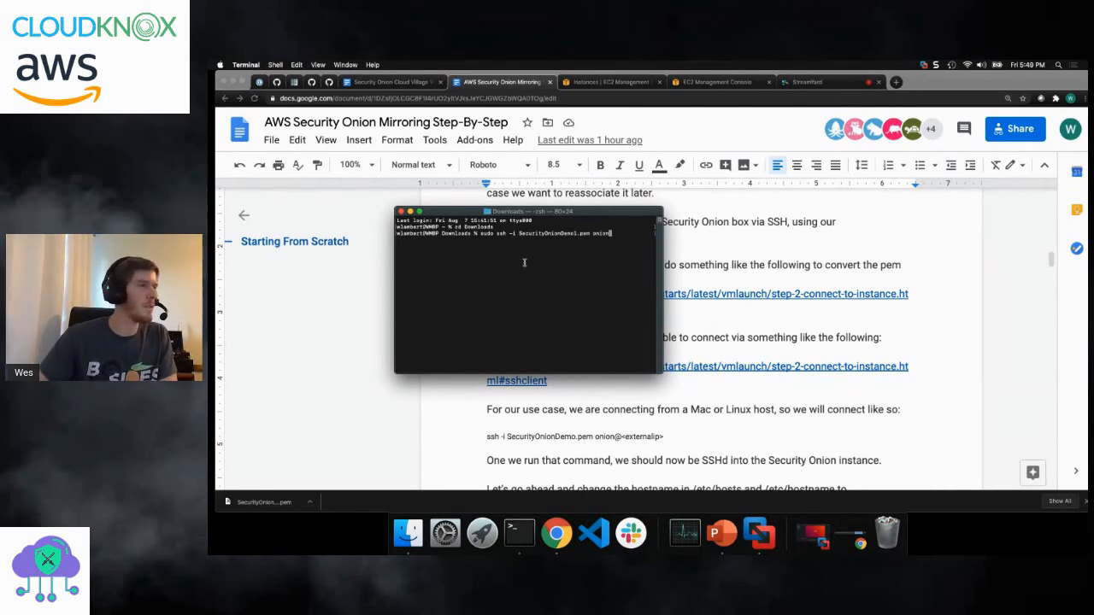
{"action": "left_click_drag", "start_coordinate": [568, 212], "coordinate": [503, 202]}
{"action": "type", "text": "@"}
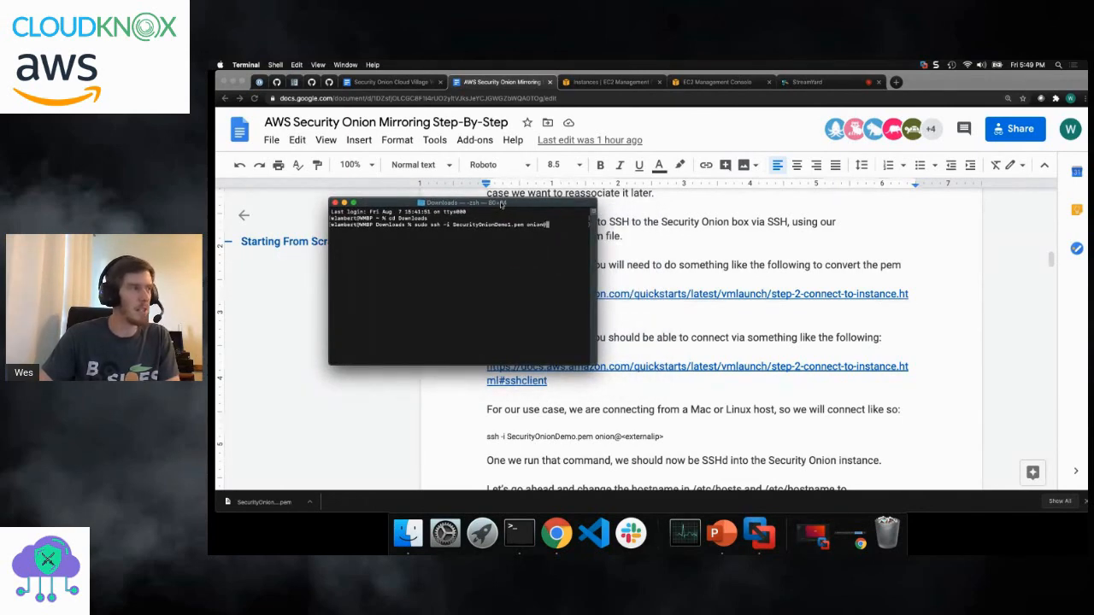
- Complete the ssh command with the instance's public IP 3.128.143.85, copied from the EC2 console, and run it
{"action": "left_click", "coordinate": [629, 82]}
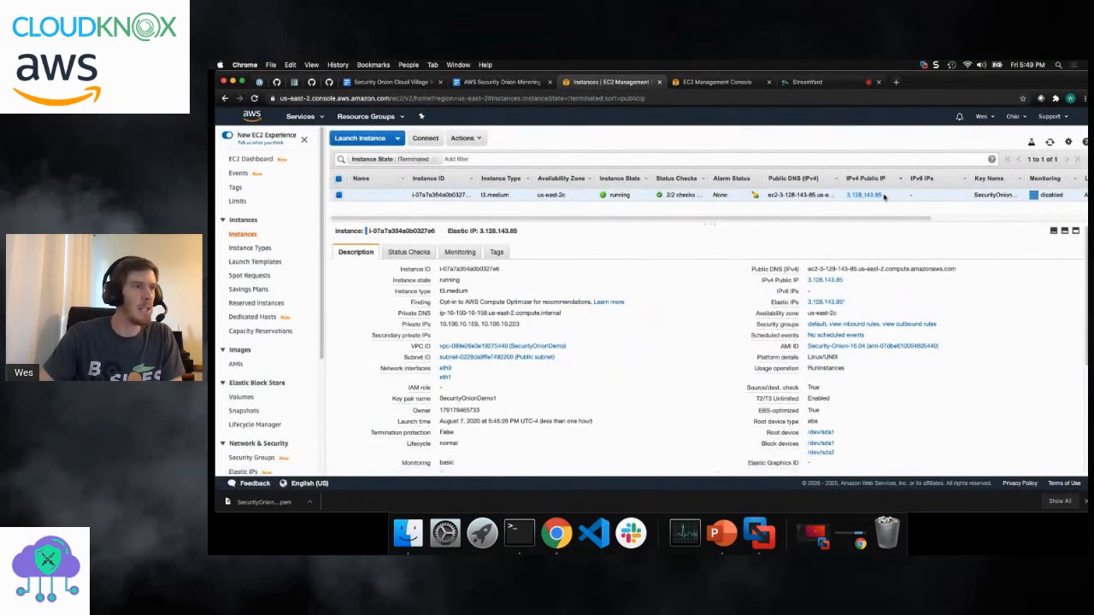
{"action": "left_click_drag", "start_coordinate": [884, 197], "coordinate": [846, 196]}
{"action": "key", "text": "super+c"}
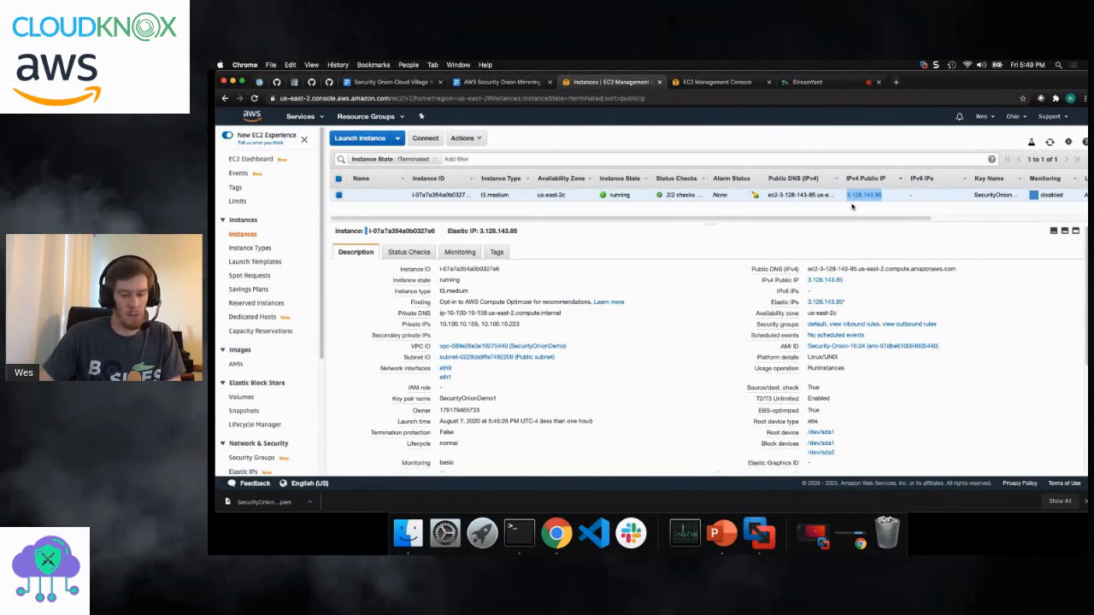
{"action": "left_click", "coordinate": [519, 533]}
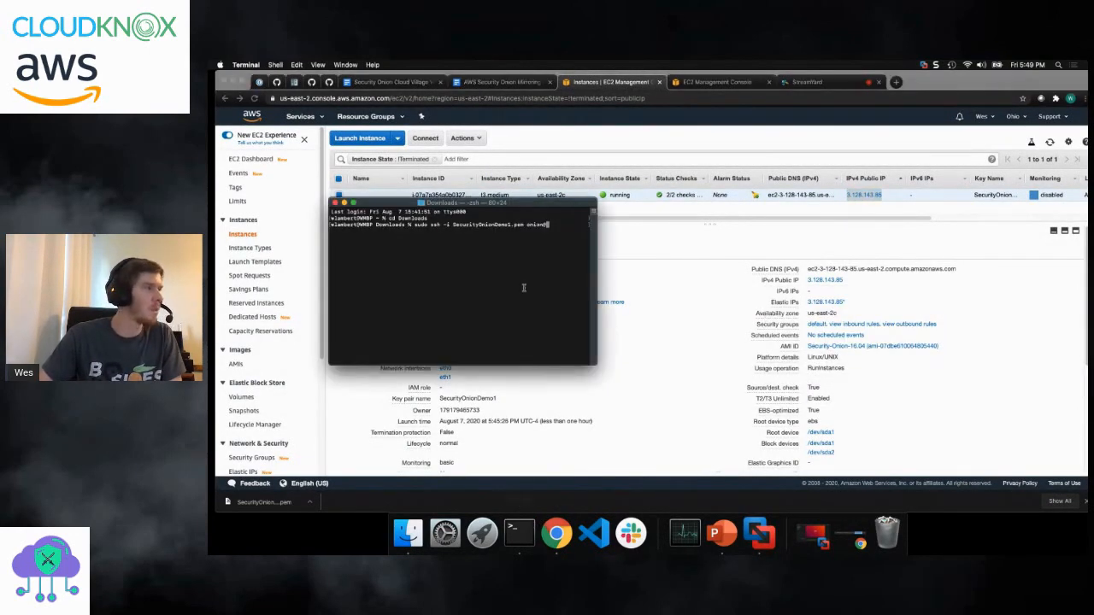
{"action": "right_click", "coordinate": [548, 224]}
{"action": "left_click", "coordinate": [560, 232]}
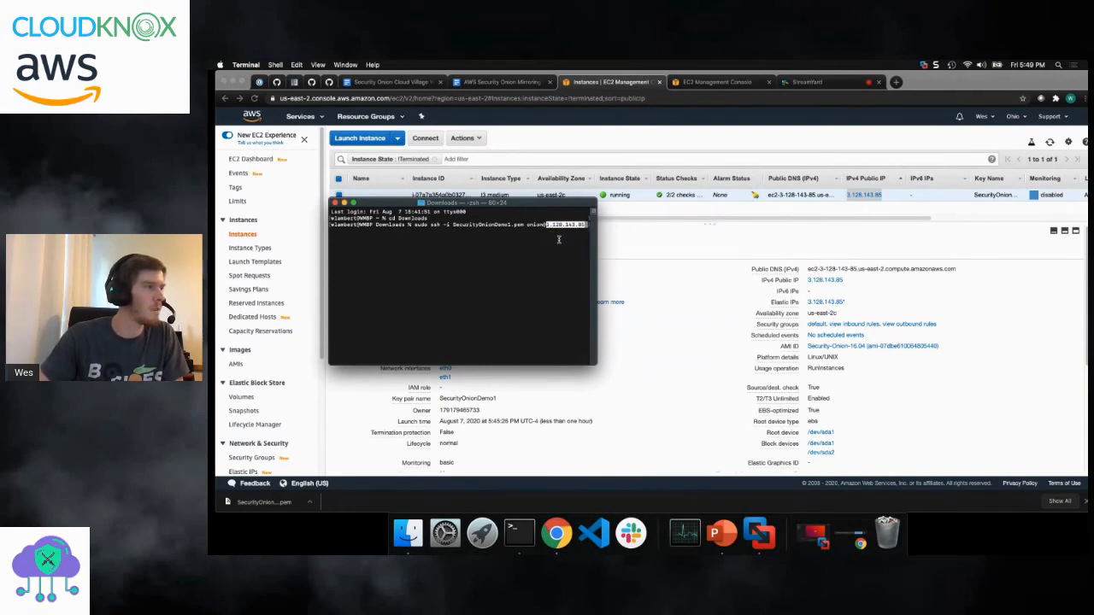
{"action": "key", "text": "Return"}
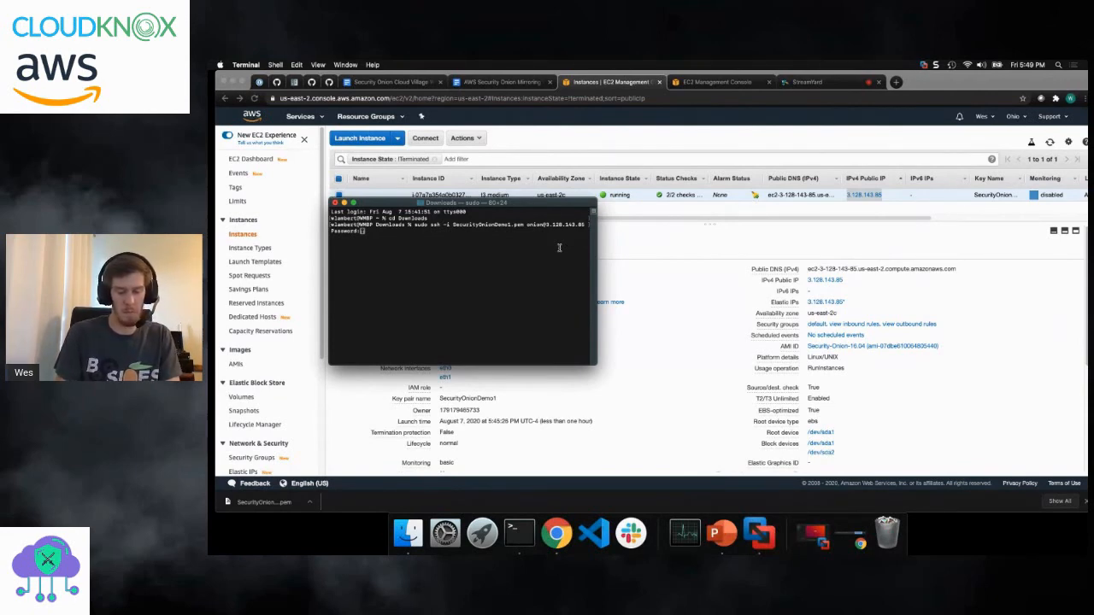
- Enter the local account password for sudo to try the SSH connection, and abort the attempt
{"action": "key", "text": "Return"}
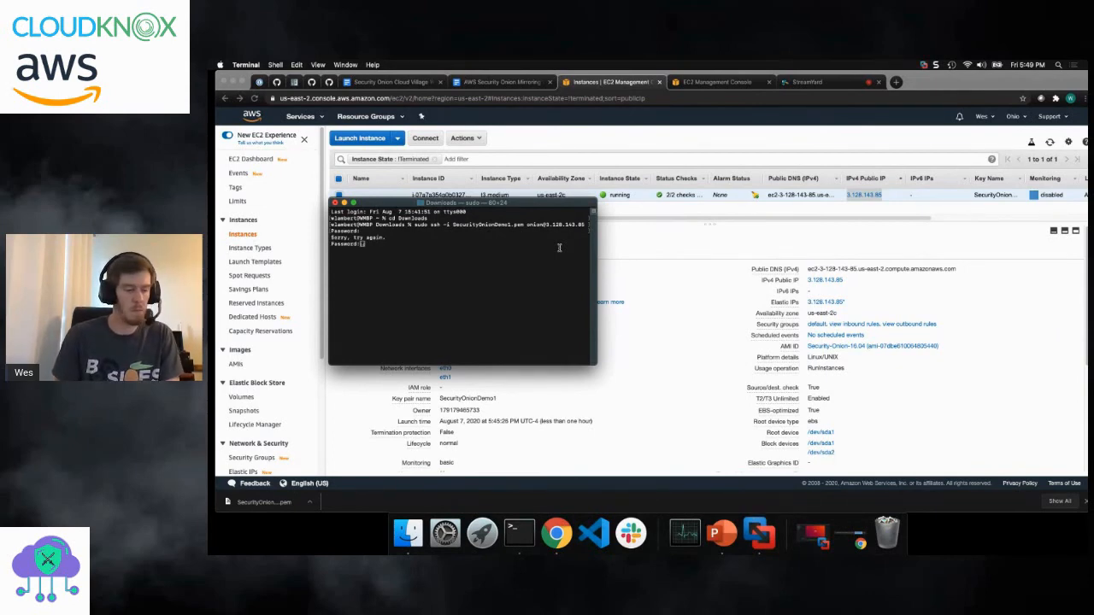
{"action": "key", "text": "Return"}
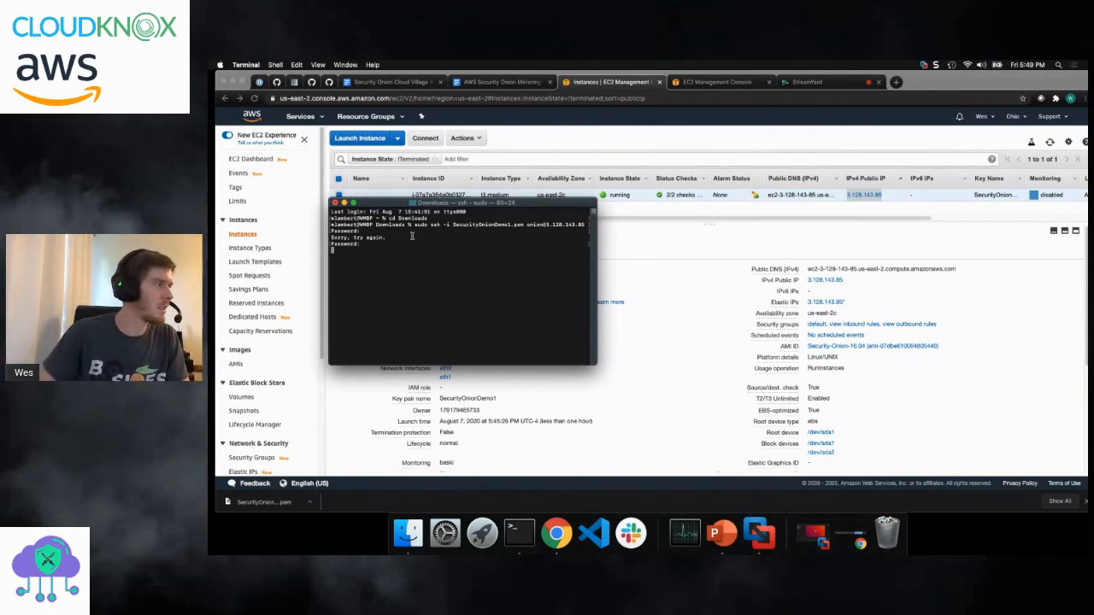
{"action": "key", "text": "ctrl+c"}
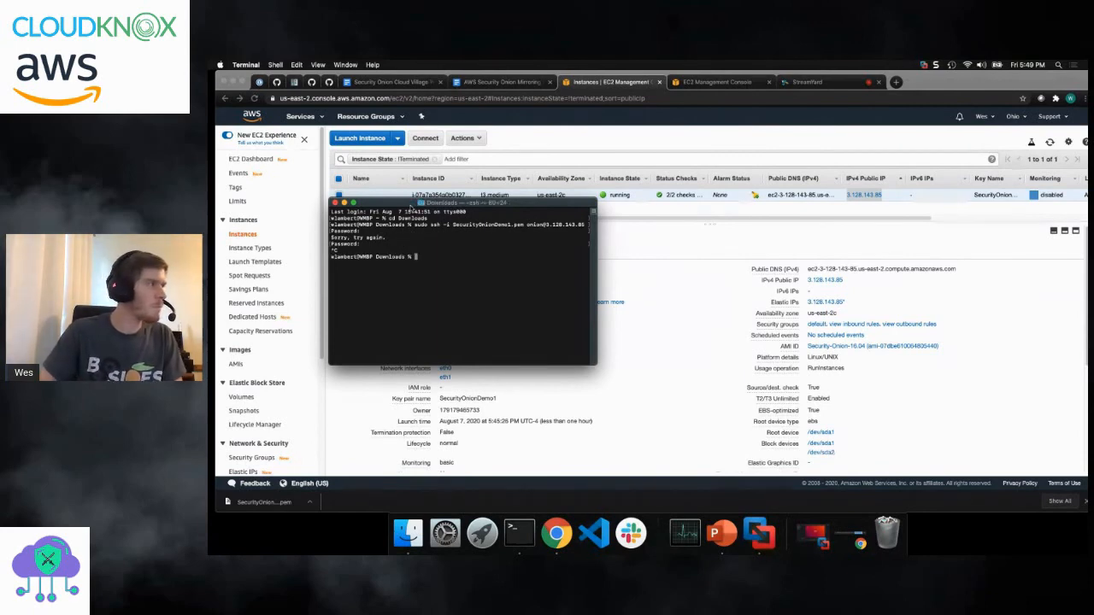
{"action": "left_click_drag", "start_coordinate": [411, 205], "coordinate": [813, 220]}
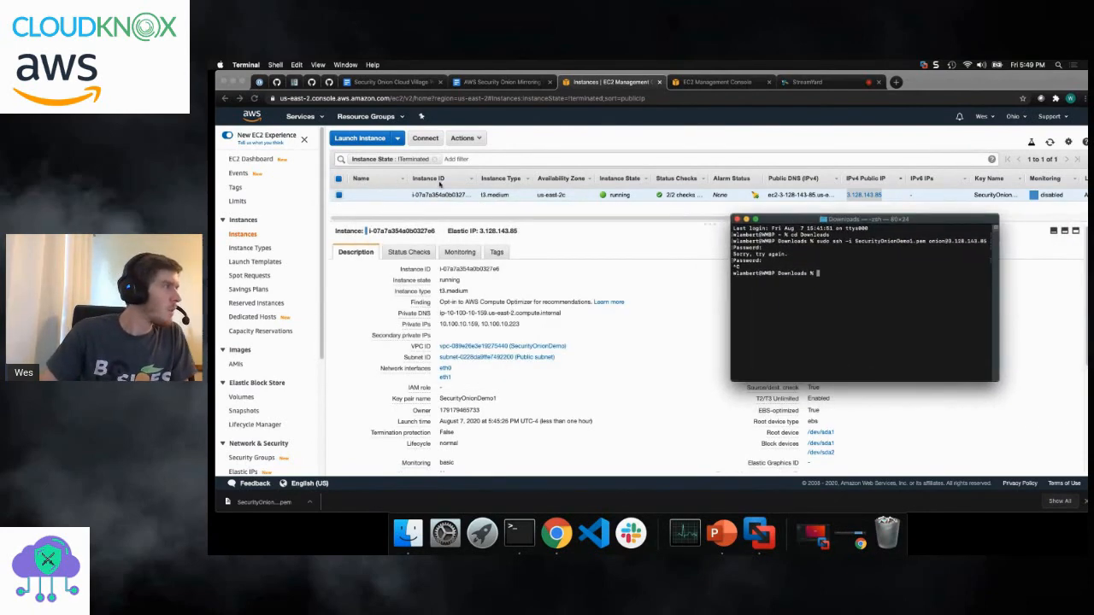
- Open the inbound rules of the default security group for editing in the EC2 console
{"action": "scroll", "coordinate": [253, 262], "scroll_direction": "down", "scroll_amount": 1}
{"action": "scroll", "coordinate": [257, 260], "scroll_direction": "down", "scroll_amount": 4}
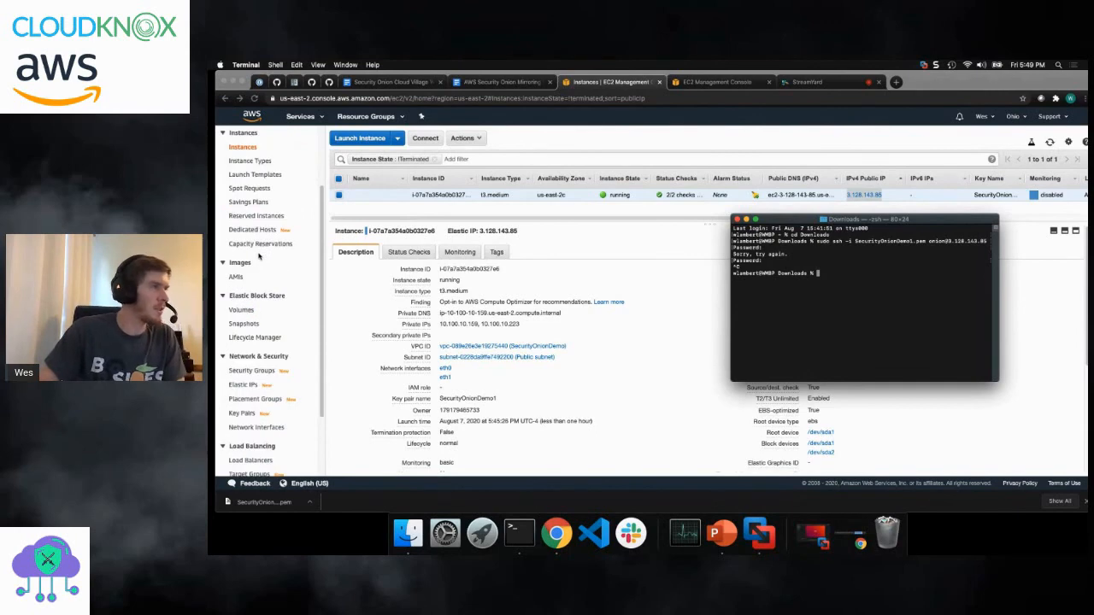
{"action": "scroll", "coordinate": [589, 311], "scroll_direction": "down", "scroll_amount": 1}
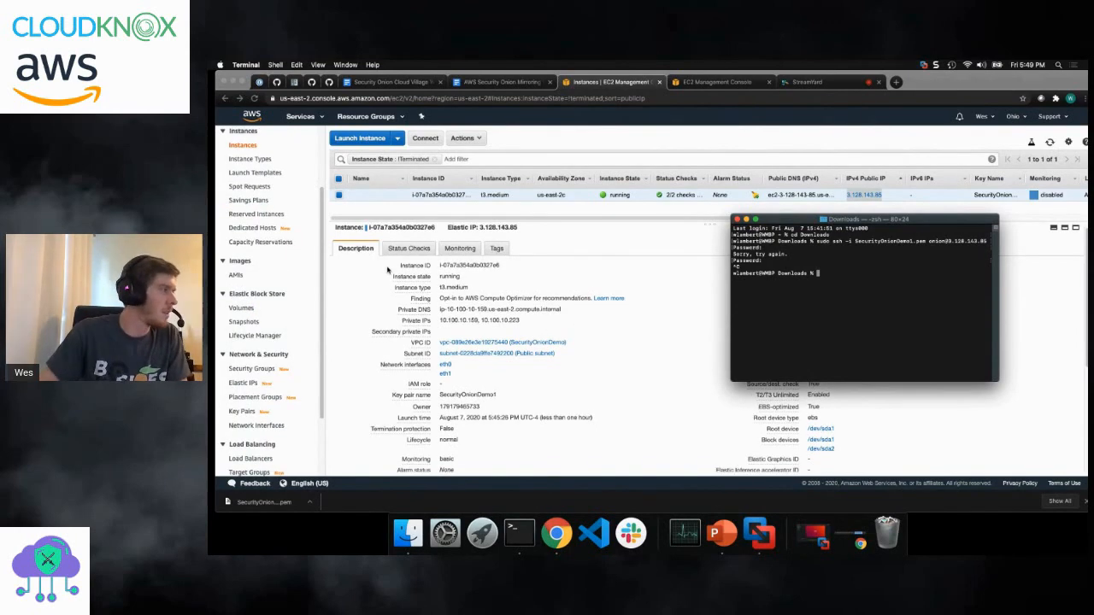
{"action": "left_click", "coordinate": [254, 368]}
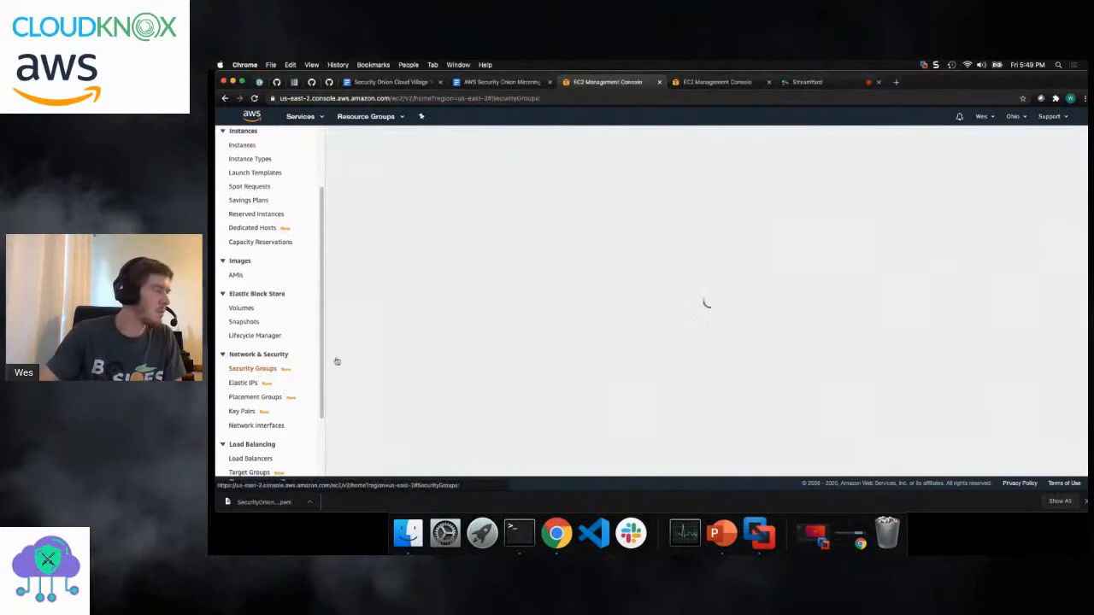
{"action": "left_click", "coordinate": [501, 230]}
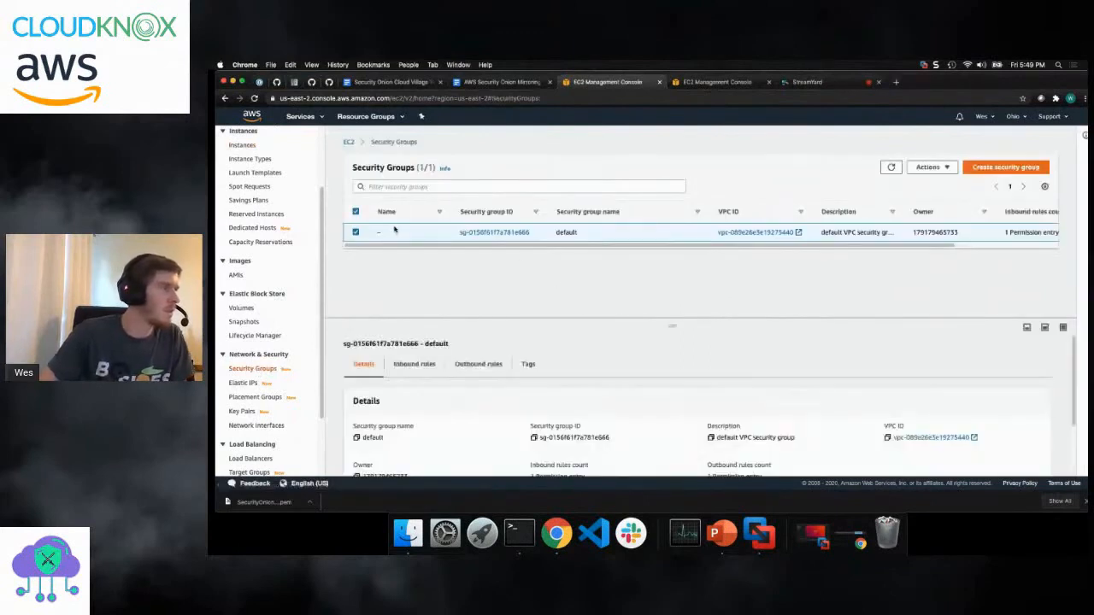
{"action": "left_click", "coordinate": [419, 363]}
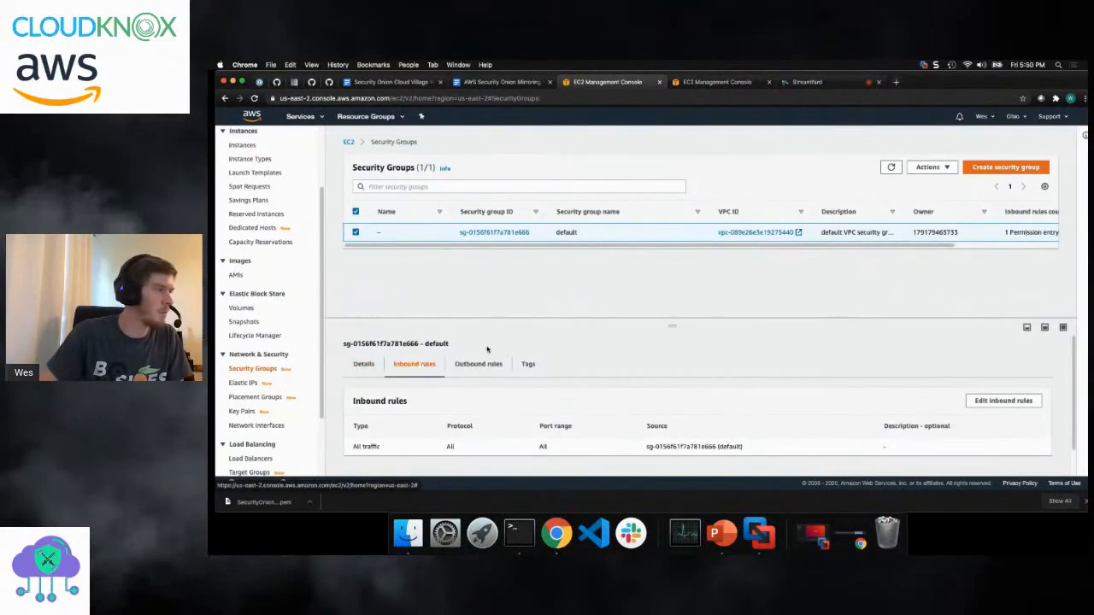
{"action": "scroll", "coordinate": [491, 336], "scroll_direction": "down", "scroll_amount": 1}
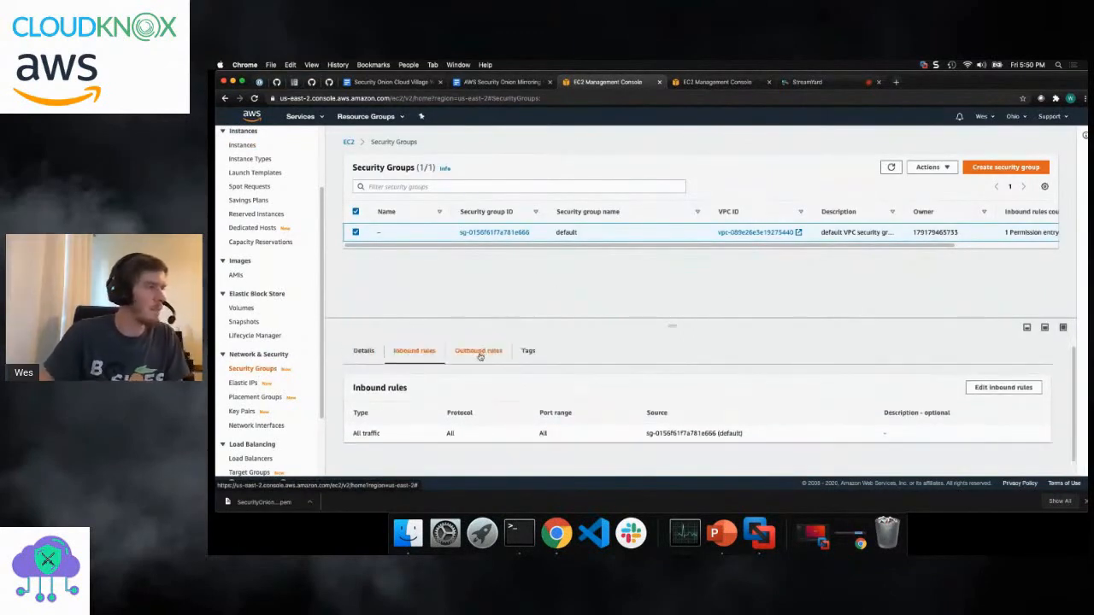
{"action": "left_click", "coordinate": [1006, 388]}
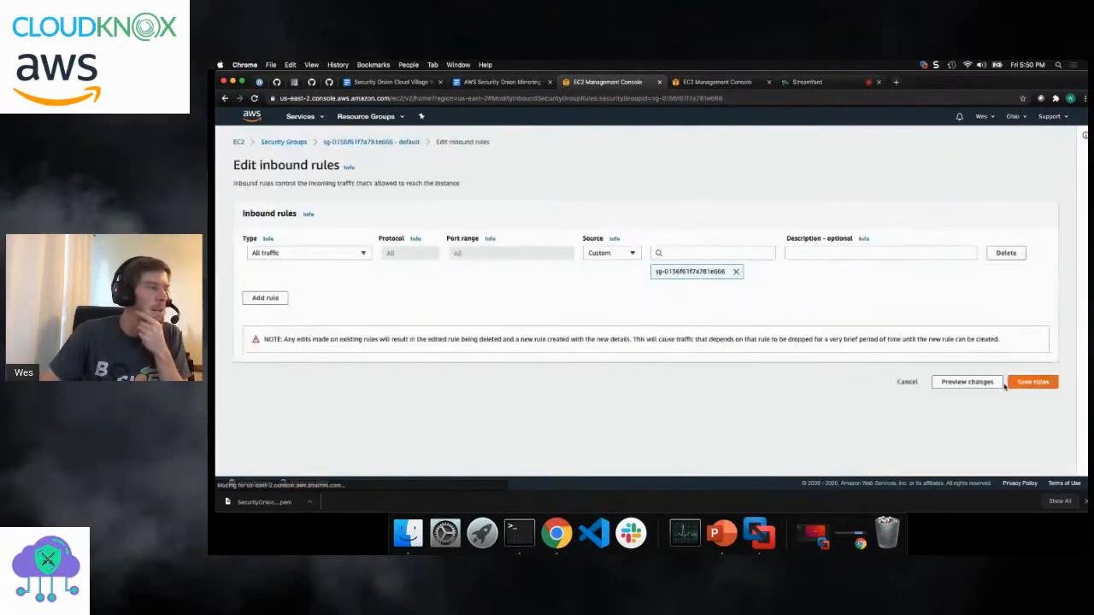
- Change the existing inbound rule to SSH with My IP as source and the description "SSH access"
{"action": "left_click", "coordinate": [327, 252]}
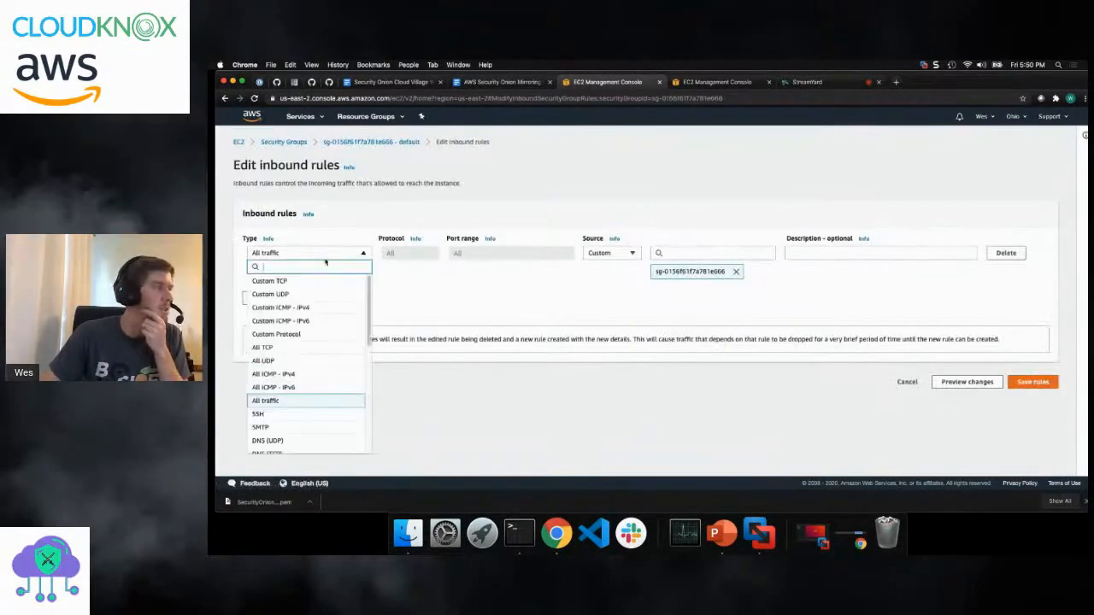
{"action": "left_click", "coordinate": [297, 418]}
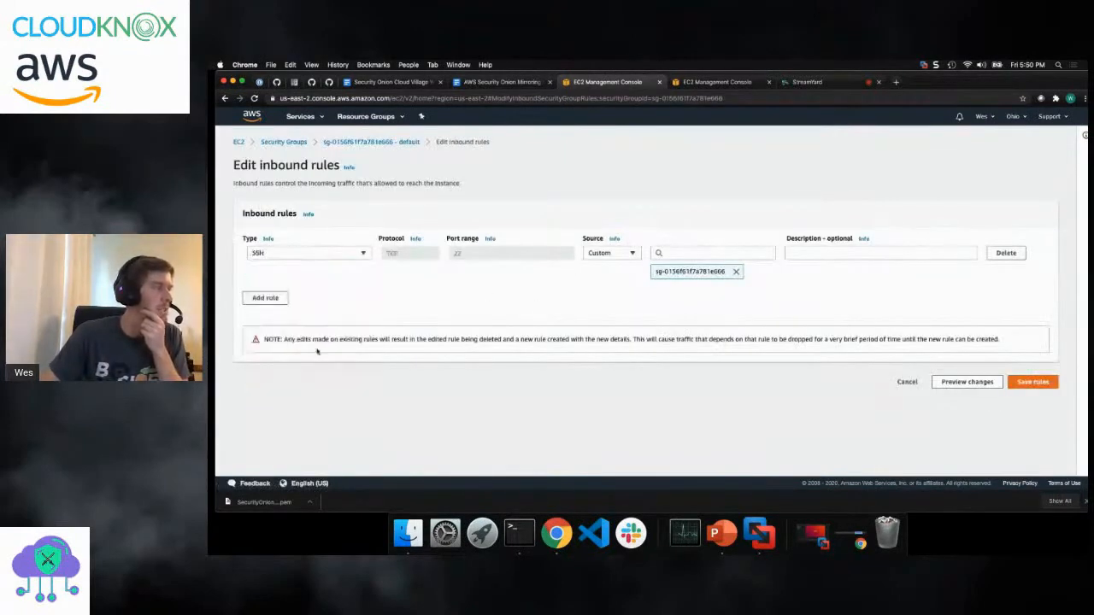
{"action": "left_click", "coordinate": [636, 255]}
{"action": "left_click", "coordinate": [620, 294]}
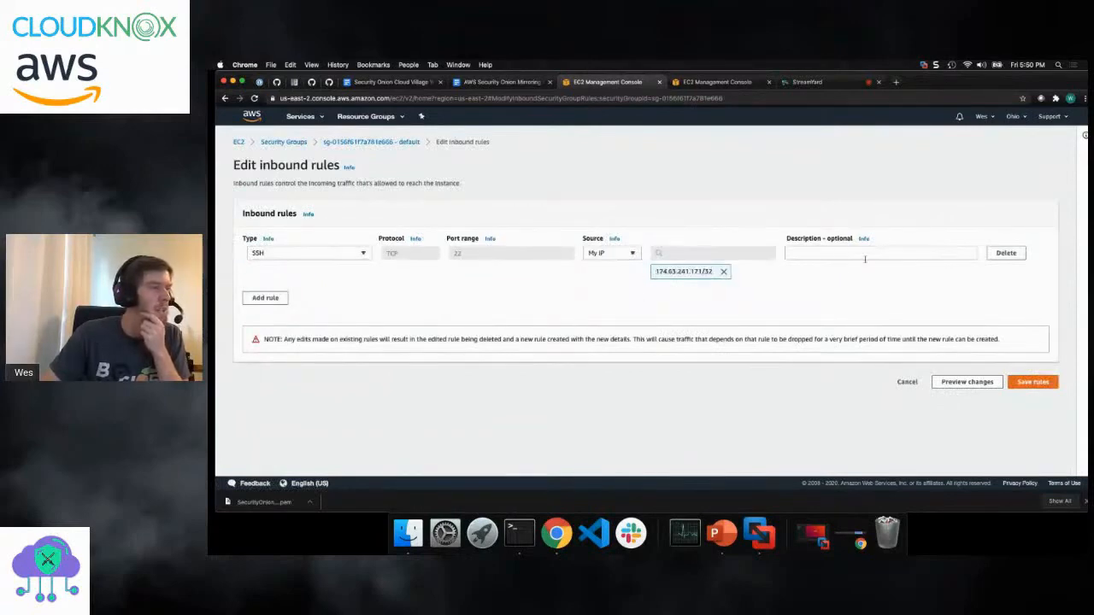
{"action": "left_click", "coordinate": [829, 255]}
{"action": "type", "text": "SSH access"}
{"action": "left_click", "coordinate": [944, 293]}
- Add an HTTPS inbound rule with My IP as source and the description "Web interface"
{"action": "left_click", "coordinate": [282, 298]}
{"action": "left_click", "coordinate": [289, 293]}
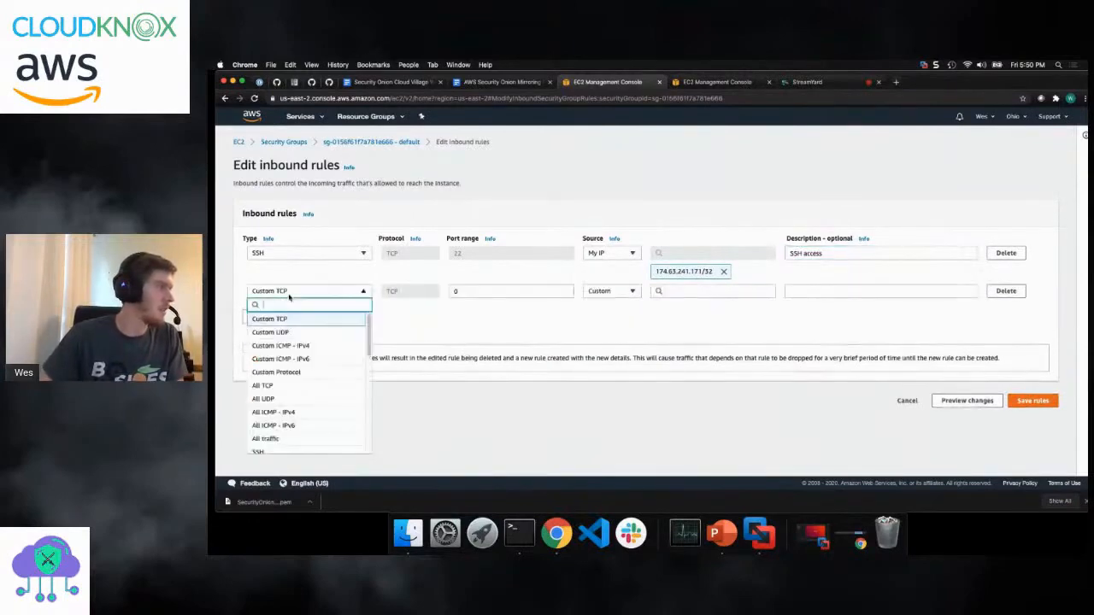
{"action": "scroll", "coordinate": [290, 413], "scroll_direction": "down", "scroll_amount": 5}
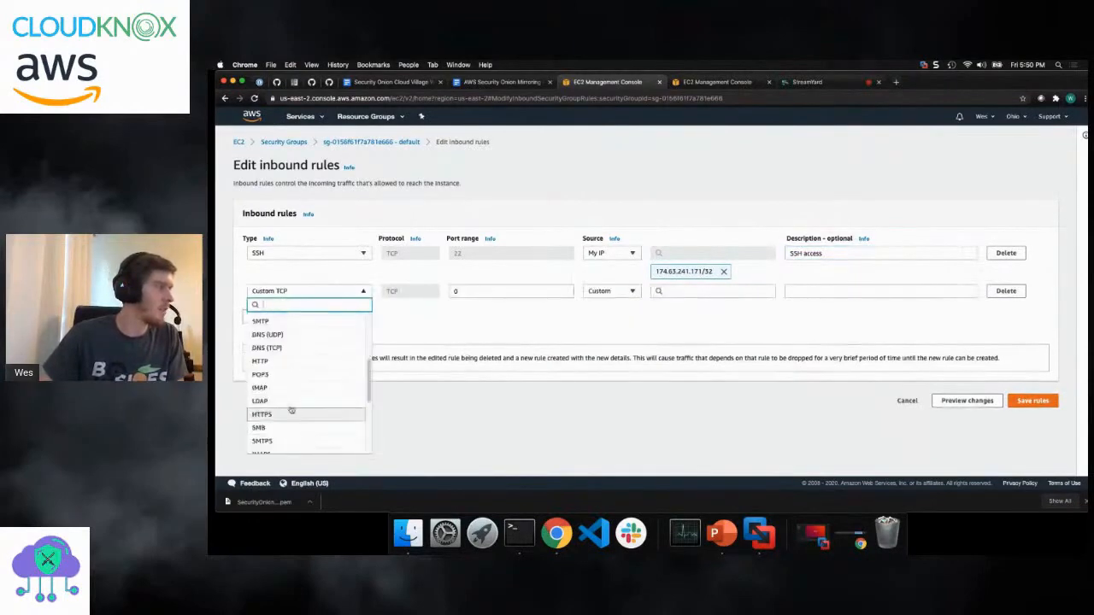
{"action": "left_click", "coordinate": [293, 414]}
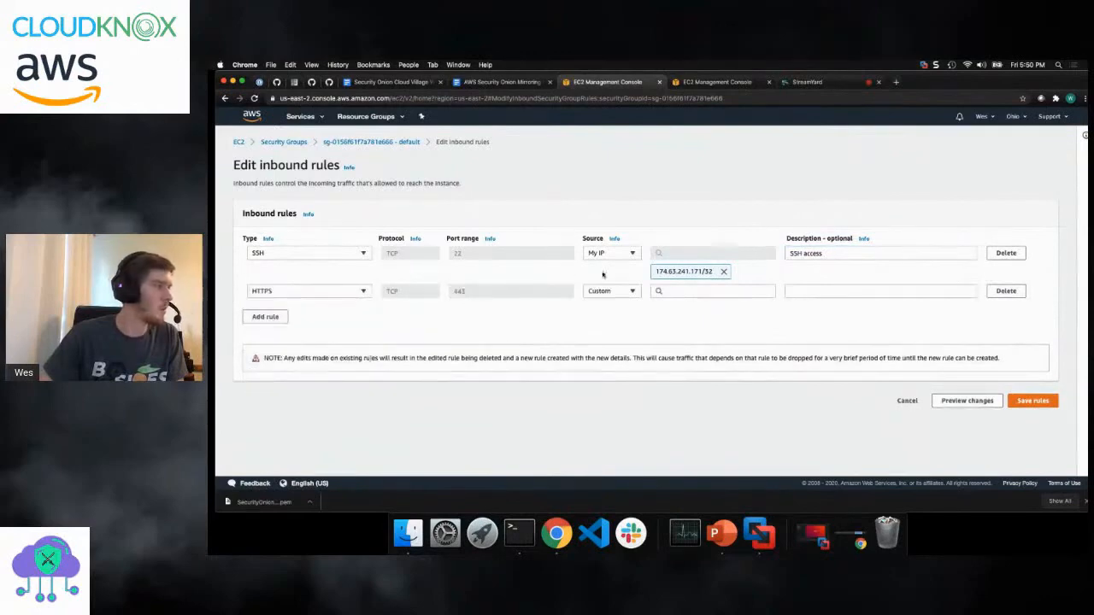
{"action": "left_click", "coordinate": [692, 291]}
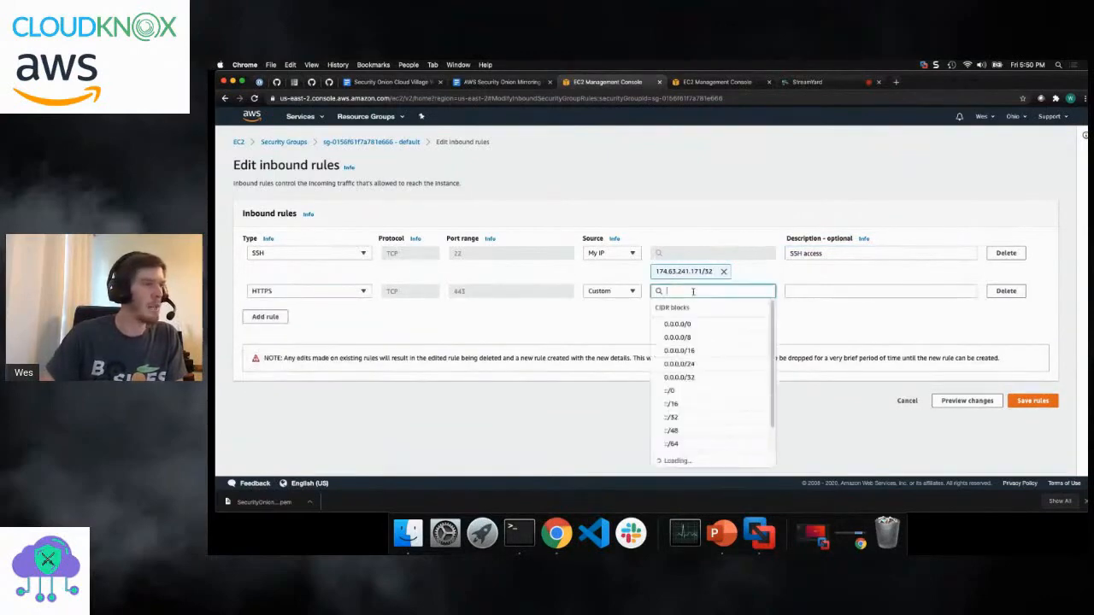
{"action": "left_click", "coordinate": [617, 292]}
{"action": "left_click", "coordinate": [615, 333]}
{"action": "left_click", "coordinate": [800, 291]}
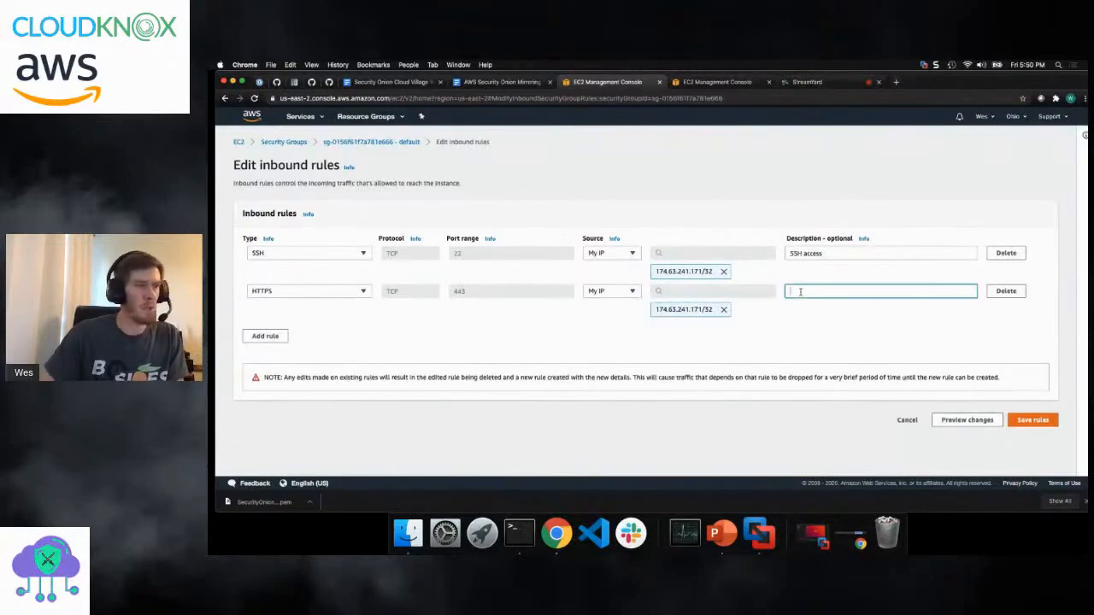
{"action": "type", "text": "Web interface"}
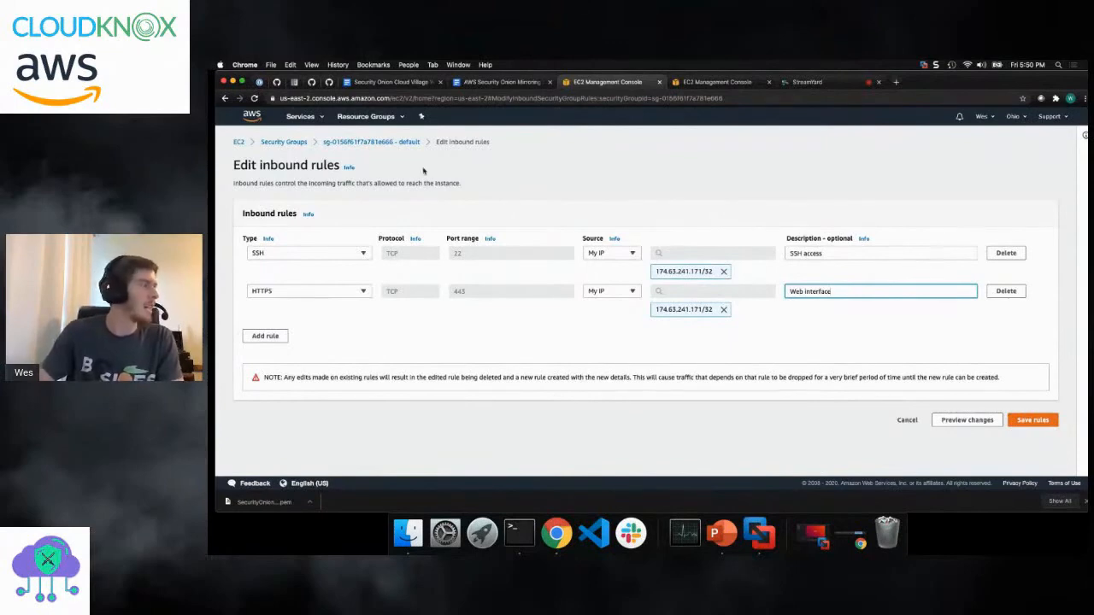
- Save the inbound rules and review them in the default security group's details
{"action": "left_click", "coordinate": [1036, 419]}
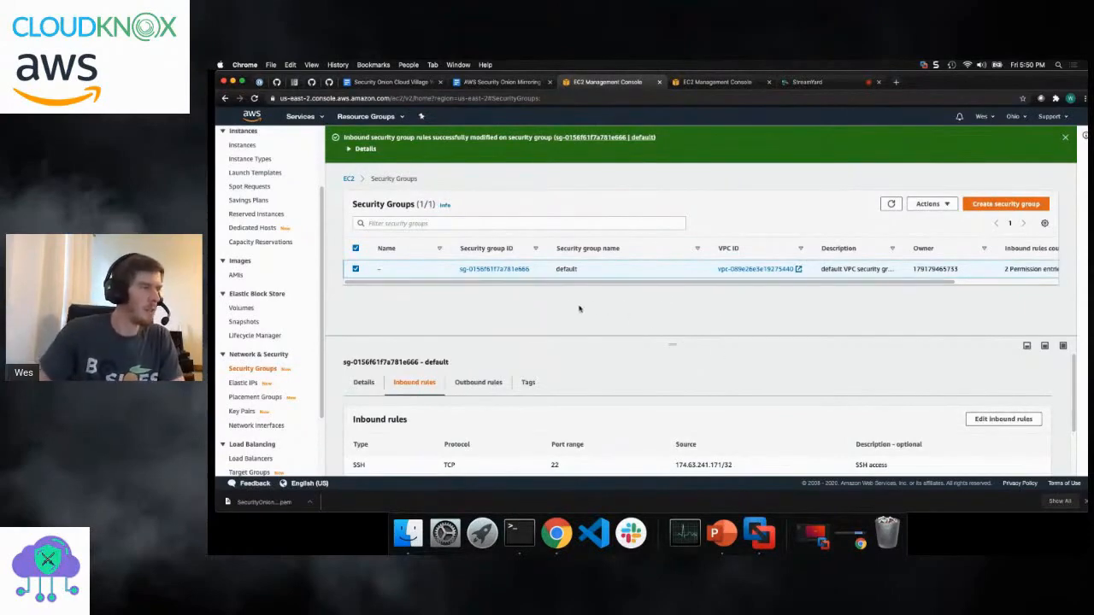
{"action": "scroll", "coordinate": [1072, 377], "scroll_direction": "down", "scroll_amount": 1}
{"action": "scroll", "coordinate": [1073, 381], "scroll_direction": "down", "scroll_amount": 3}
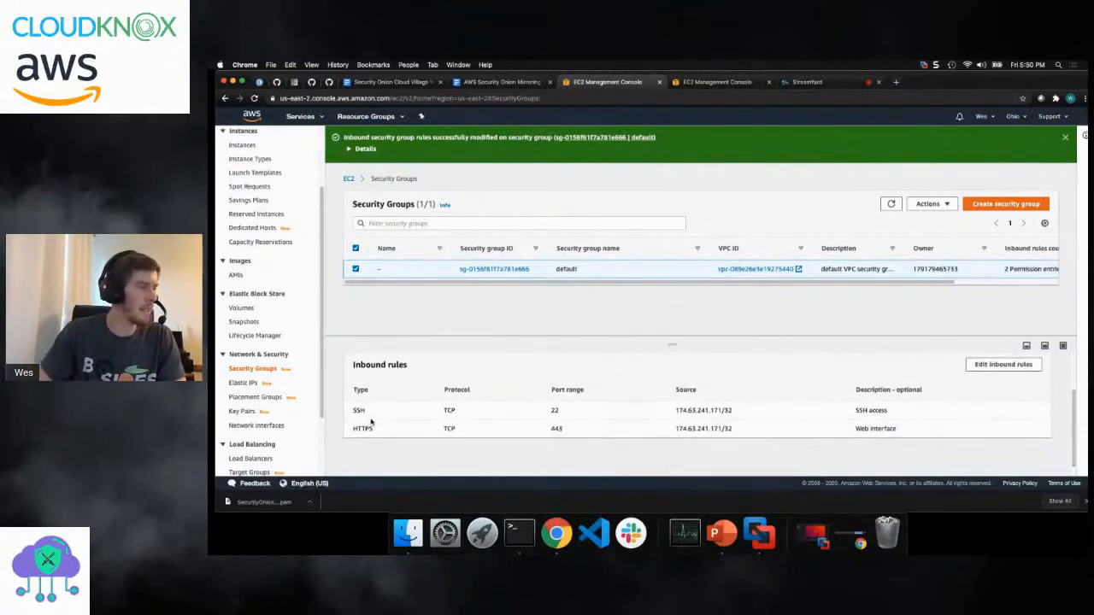
{"action": "scroll", "coordinate": [1068, 392], "scroll_direction": "up", "scroll_amount": 3}
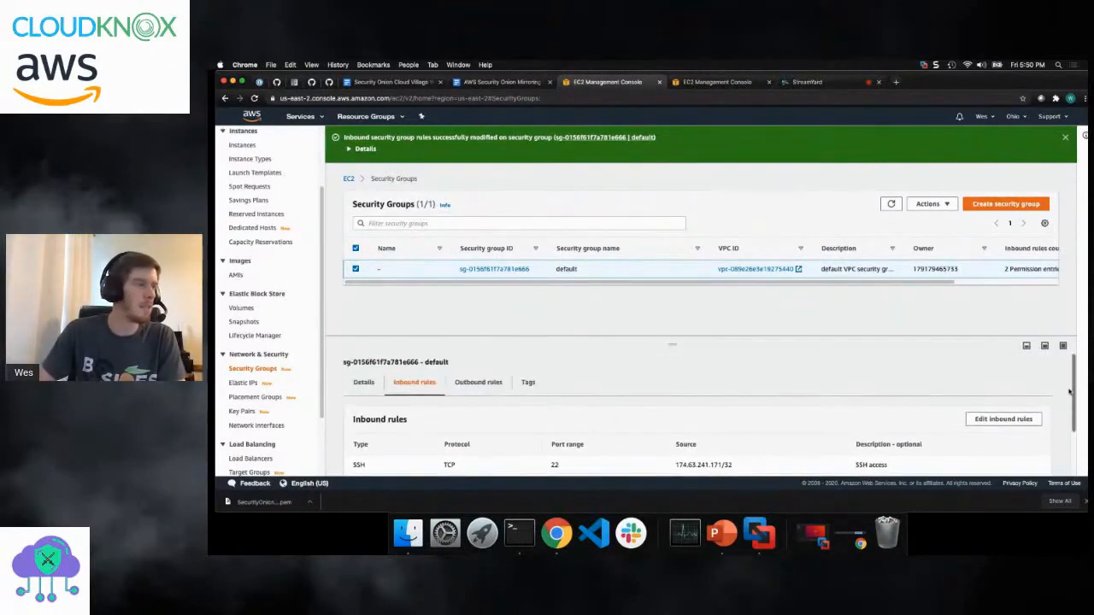
- Rerun the previous sudo ssh command in Terminal and accept the host's key fingerprint with yes
{"action": "left_click", "coordinate": [520, 532]}
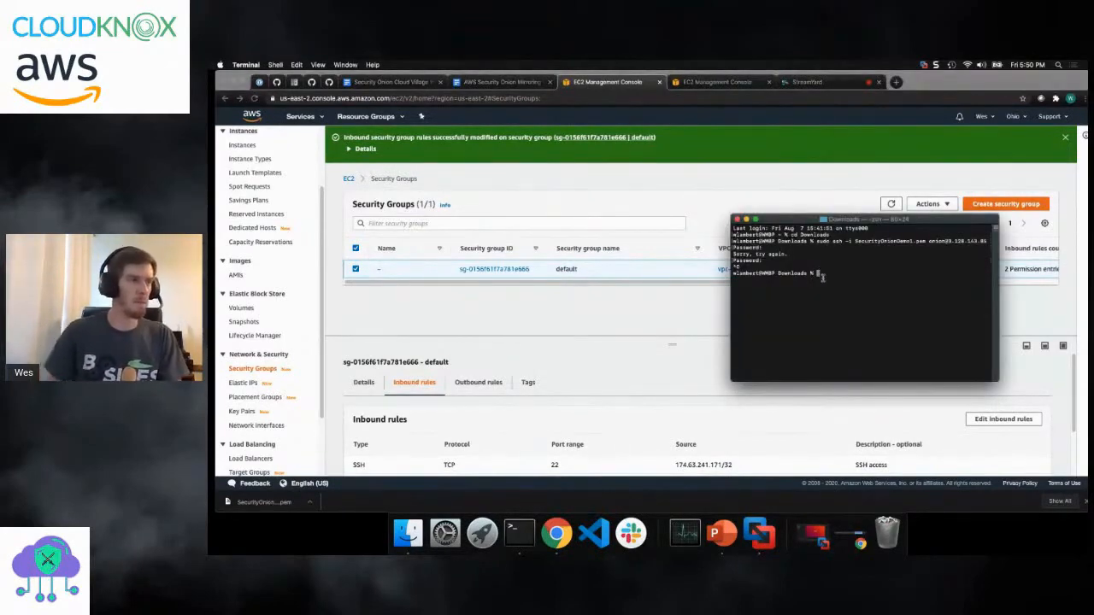
{"action": "key", "text": "Up"}
{"action": "key", "text": "Down"}
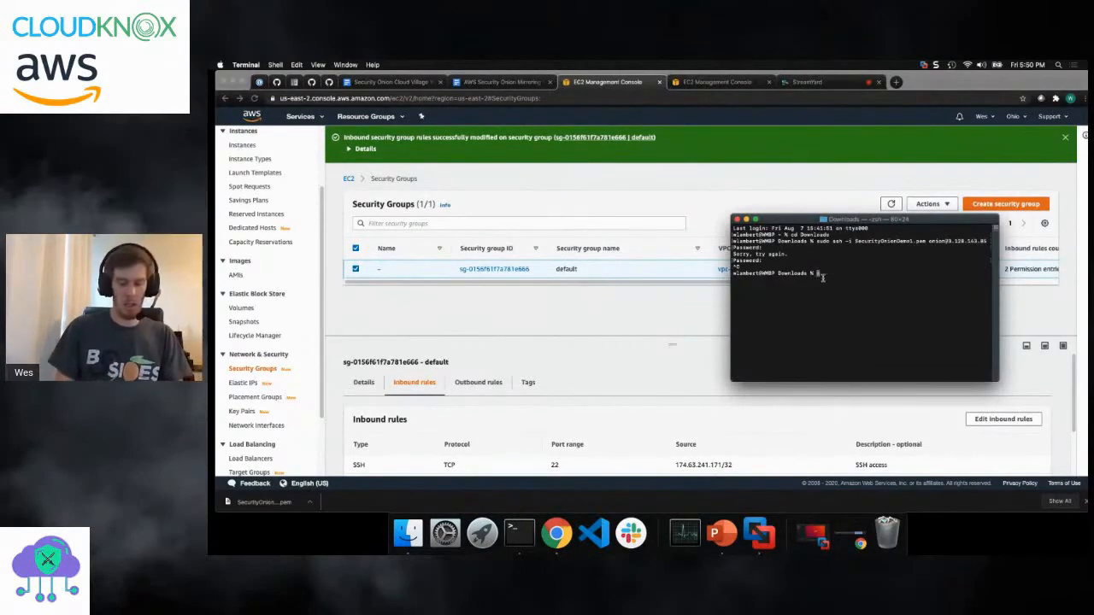
{"action": "key", "text": "Up"}
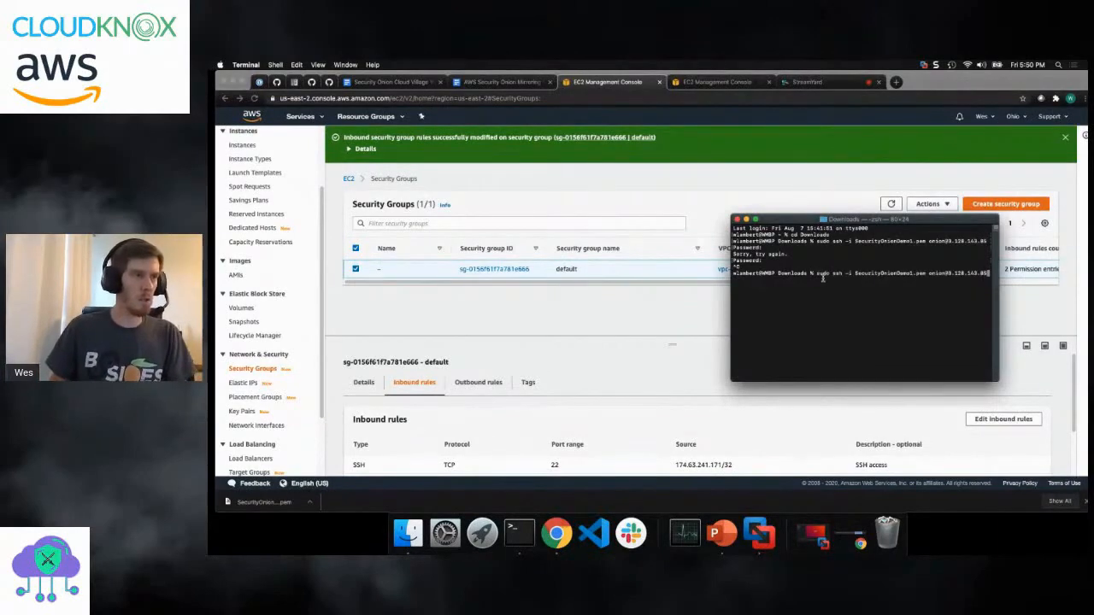
{"action": "key", "text": "Return"}
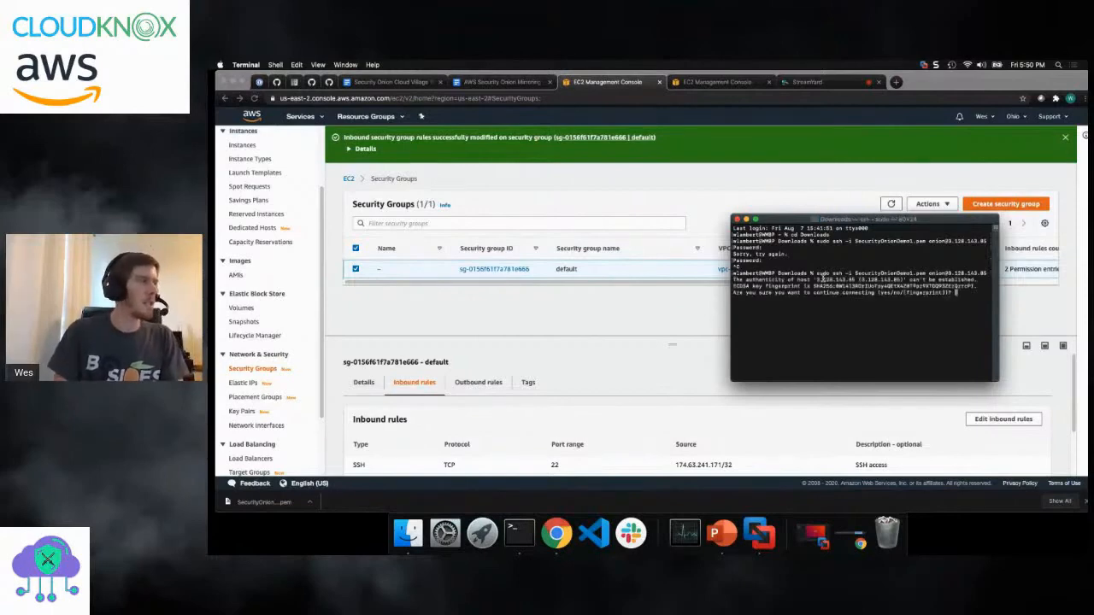
{"action": "left_click_drag", "start_coordinate": [819, 219], "coordinate": [593, 194]}
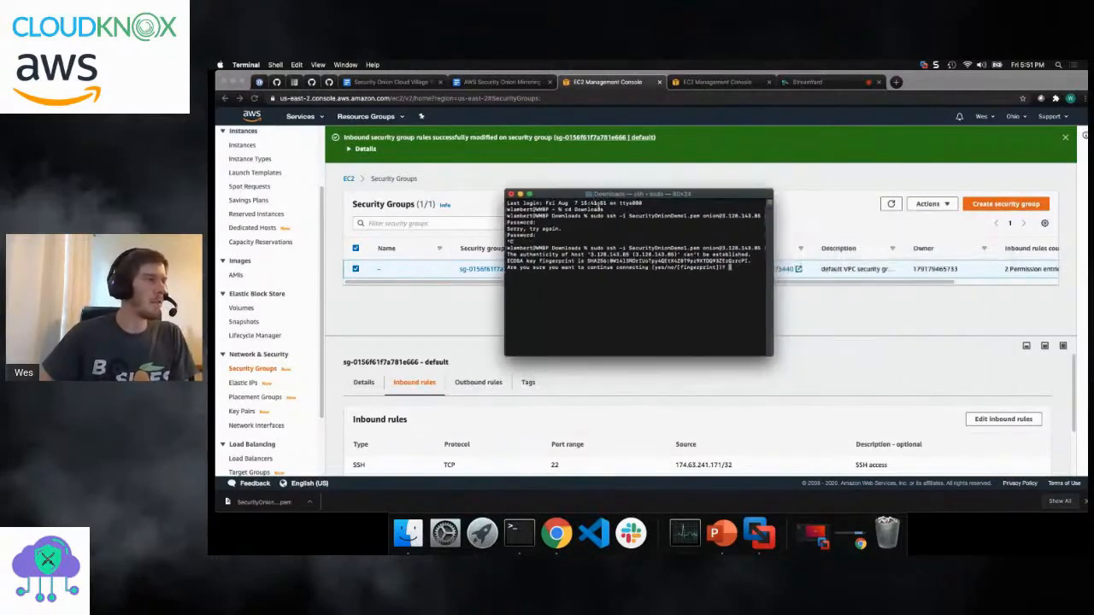
{"action": "type", "text": "yes"}
{"action": "key", "text": "Return"}
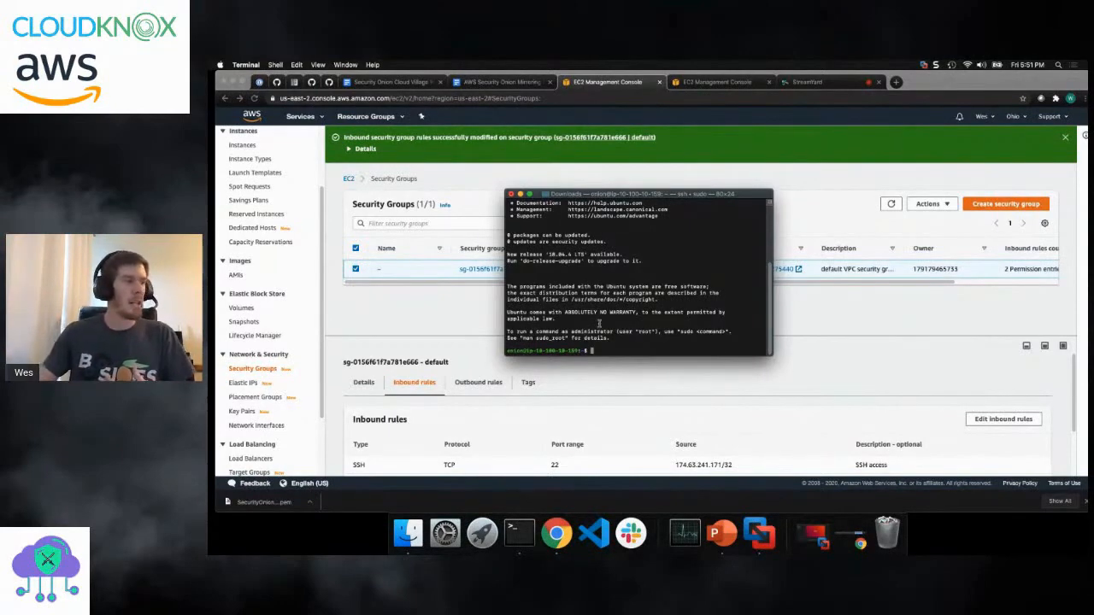
- Edit /etc/hostname in vi with sudo, replacing the hostname with securityonion, and save the file
{"action": "type", "text": "sudo "}
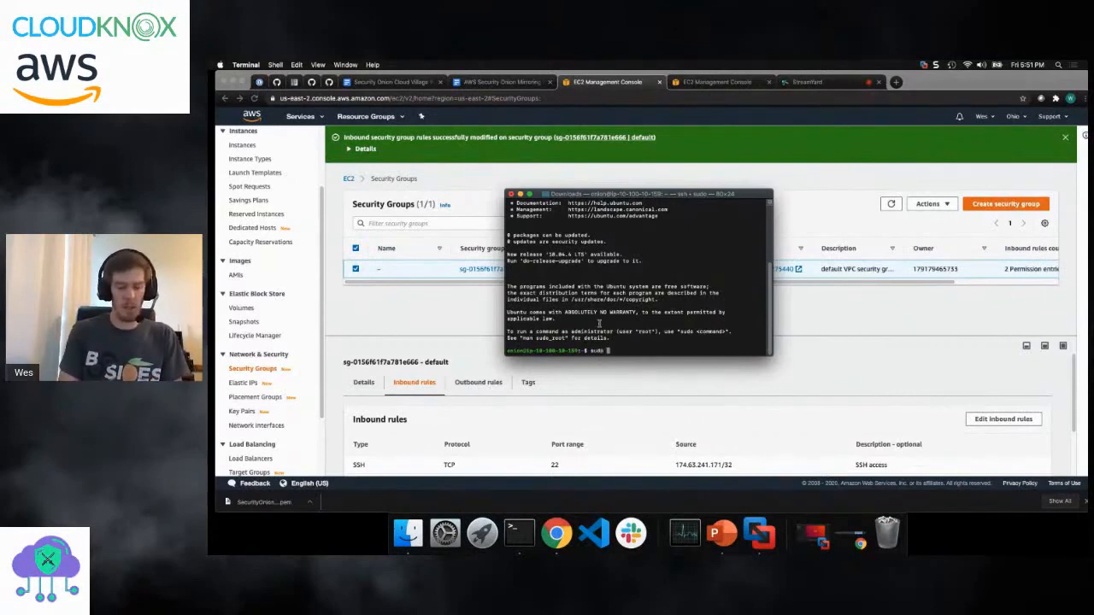
{"action": "type", "text": "vi /etc/hostname"}
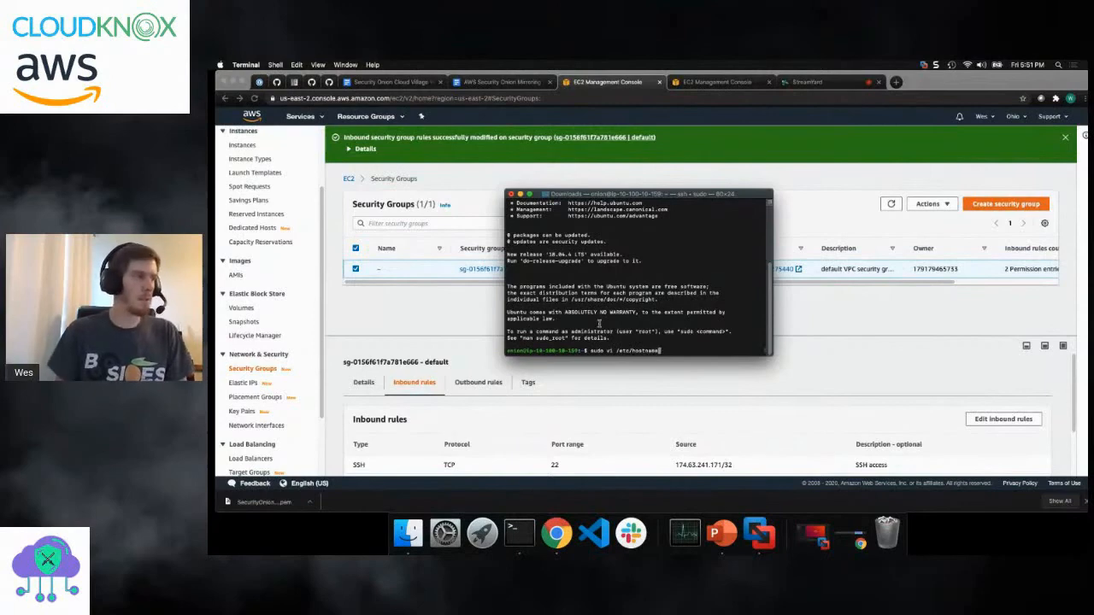
{"action": "key", "text": "Return"}
{"action": "key", "text": "i"}
{"action": "key", "text": "Right"}
{"action": "key", "text": "Right"}
{"action": "key", "text": "Right"}
{"action": "key", "text": "Right"}
{"action": "key", "text": "Right"}
{"action": "key", "text": "Right"}
{"action": "key", "text": "Right"}
{"action": "key", "text": "Right"}
{"action": "key", "text": "Right"}
{"action": "key", "text": "Right"}
{"action": "key", "text": "Right"}
{"action": "key", "text": "Right"}
{"action": "key", "text": "Right"}
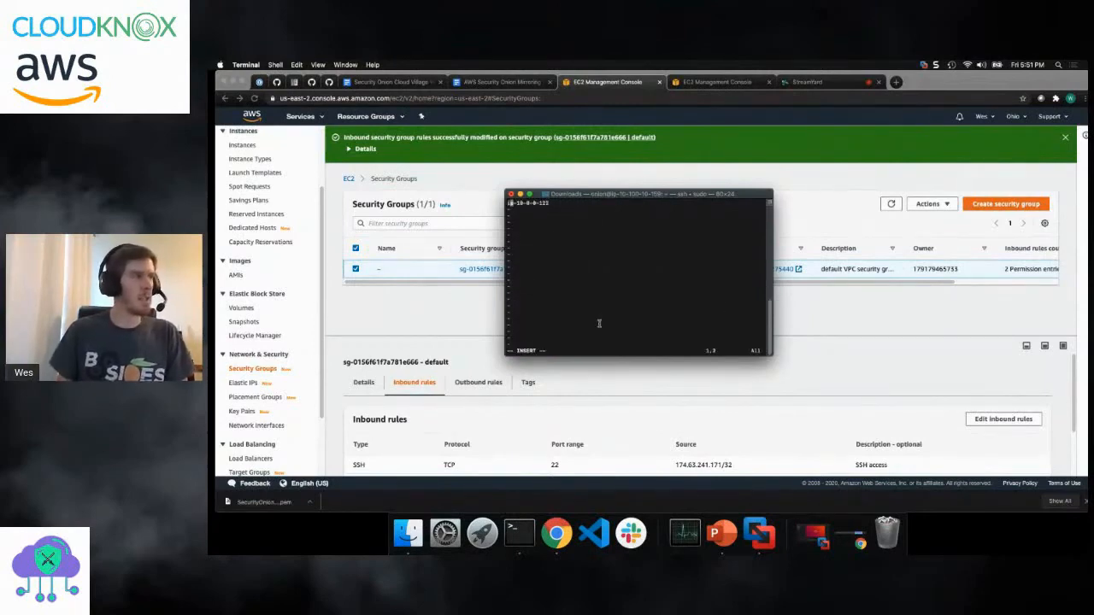
{"action": "key", "text": "BackSpace"}
{"action": "key", "text": "BackSpace"}
{"action": "key", "text": "BackSpace"}
{"action": "key", "text": "BackSpace"}
{"action": "key", "text": "BackSpace"}
{"action": "key", "text": "BackSpace"}
{"action": "key", "text": "BackSpace"}
{"action": "key", "text": "BackSpace"}
{"action": "key", "text": "BackSpace"}
{"action": "key", "text": "BackSpace"}
{"action": "key", "text": "BackSpace"}
{"action": "key", "text": "BackSpace"}
{"action": "key", "text": "BackSpace"}
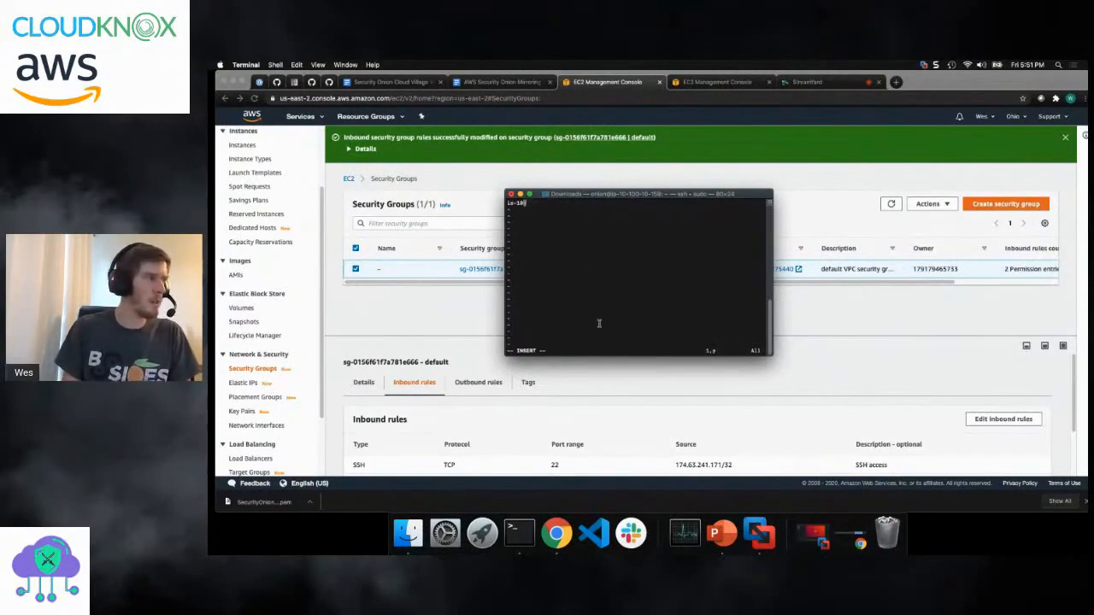
{"action": "type", "text": "securityonion"}
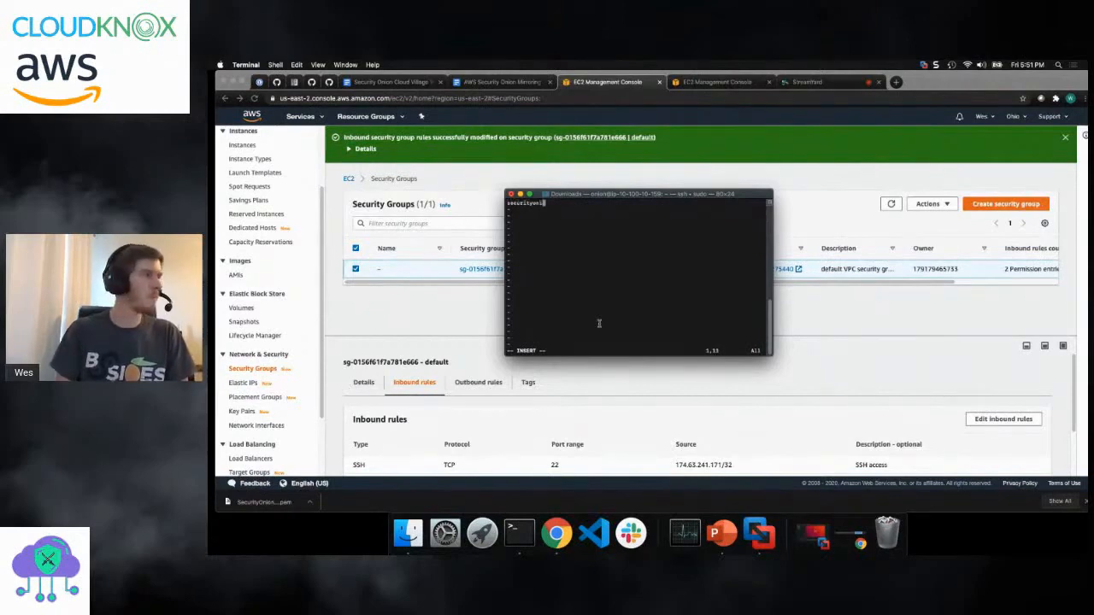
{"action": "key", "text": "Escape"}
{"action": "type", "text": ":wq"}
{"action": "key", "text": "Return"}
- Edit /etc/hosts in vi with sudo, replacing localhost with securityoniondemo on the 127.0.0.1 line, and save the file
{"action": "type", "text": "sudo vi /etc/hosts"}
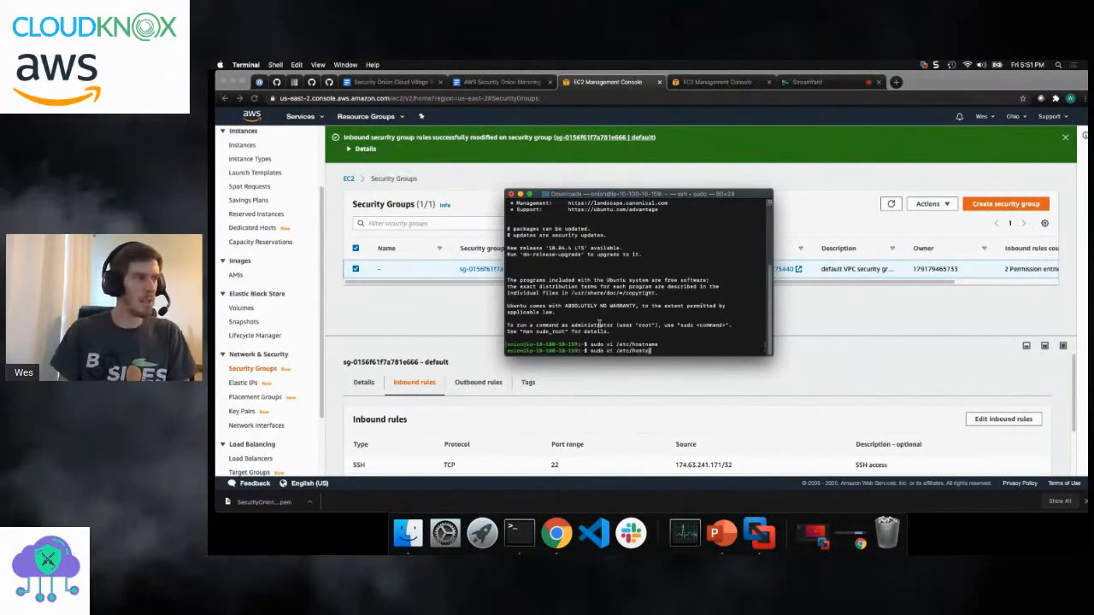
{"action": "key", "text": "Return"}
{"action": "key", "text": "Right"}
{"action": "key", "text": "Right"}
{"action": "key", "text": "Right"}
{"action": "key", "text": "Right"}
{"action": "key", "text": "Right"}
{"action": "key", "text": "Right"}
{"action": "key", "text": "Right"}
{"action": "key", "text": "Right"}
{"action": "key", "text": "Right"}
{"action": "key", "text": "Right"}
{"action": "key", "text": "Right"}
{"action": "key", "text": "Right"}
{"action": "key", "text": "Right"}
{"action": "key", "text": "Right"}
{"action": "key", "text": "Right"}
{"action": "key", "text": "Right"}
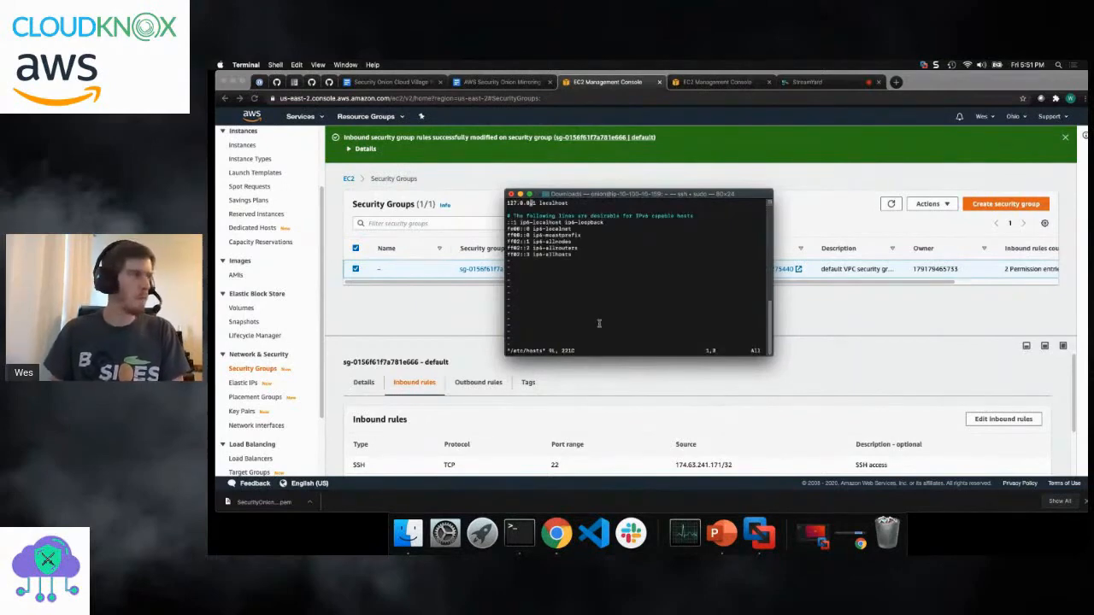
{"action": "key", "text": "i"}
{"action": "key", "text": "BackSpace"}
{"action": "key", "text": "BackSpace"}
{"action": "key", "text": "BackSpace"}
{"action": "key", "text": "BackSpace"}
{"action": "key", "text": "BackSpace"}
{"action": "key", "text": "BackSpace"}
{"action": "key", "text": "BackSpace"}
{"action": "key", "text": "BackSpace"}
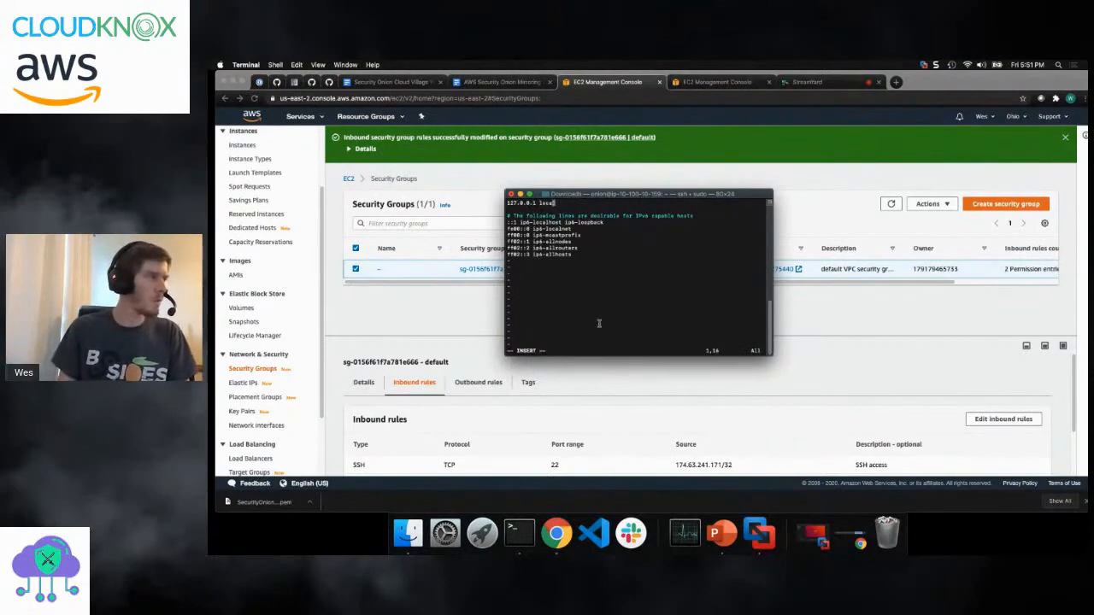
{"action": "type", "text": "sec"}
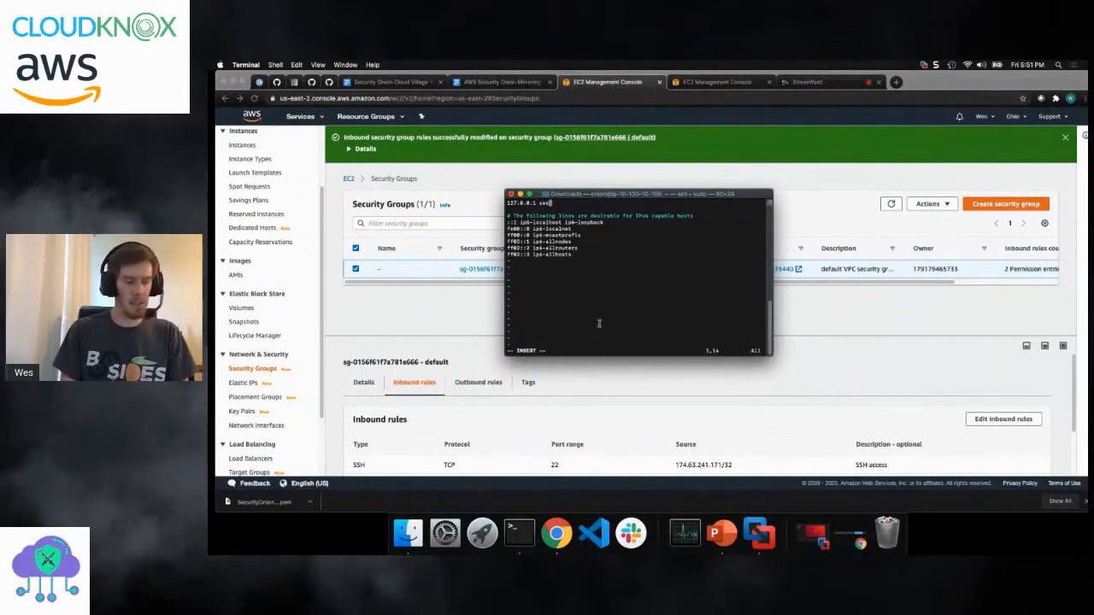
{"action": "type", "text": "urityoniondemo"}
{"action": "key", "text": "Escape"}
{"action": "key", "text": "Left"}
{"action": "key", "text": "Left"}
{"action": "key", "text": "Left"}
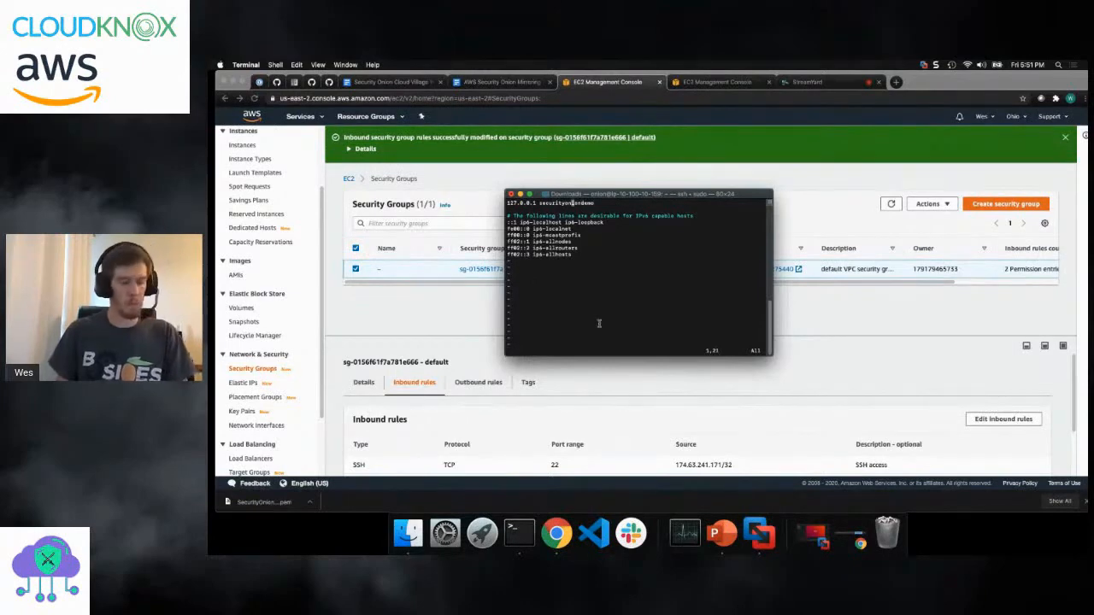
{"action": "type", "text": ":wq"}
{"action": "key", "text": "Return"}
- Reboot the instance with sudo reboot and reconnect by rerunning the previous sudo ssh command
{"action": "type", "text": "sudo reboot"}
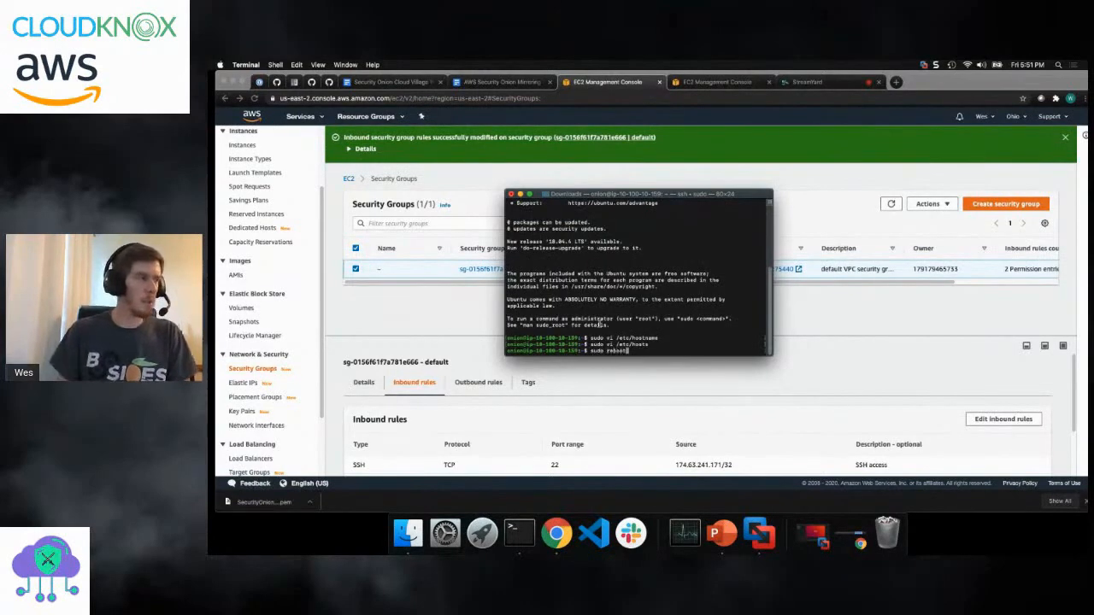
{"action": "key", "text": "Return"}
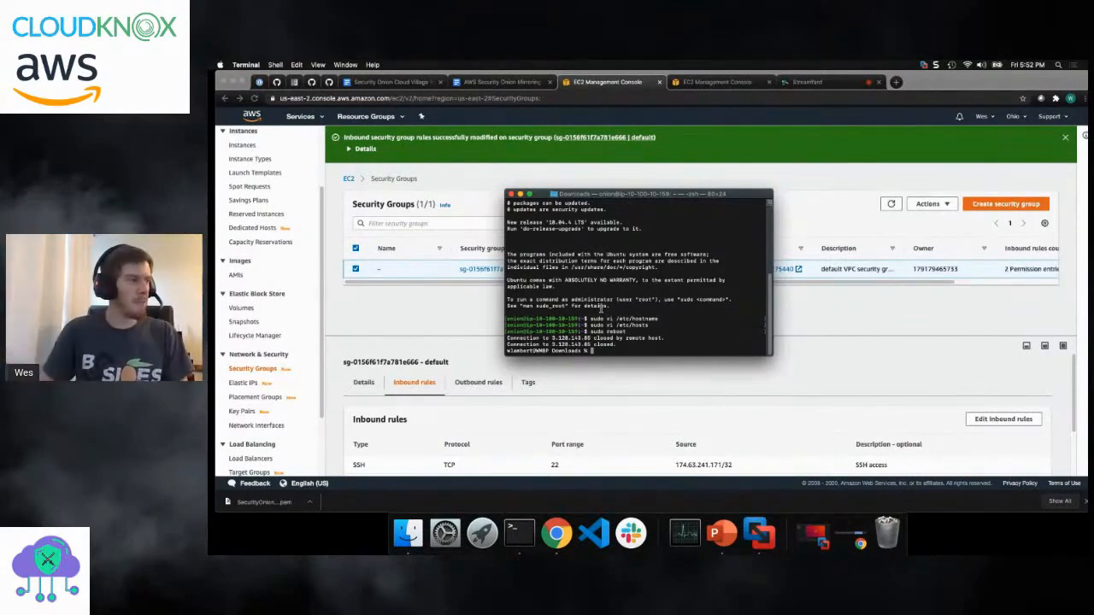
{"action": "key", "text": "Up"}
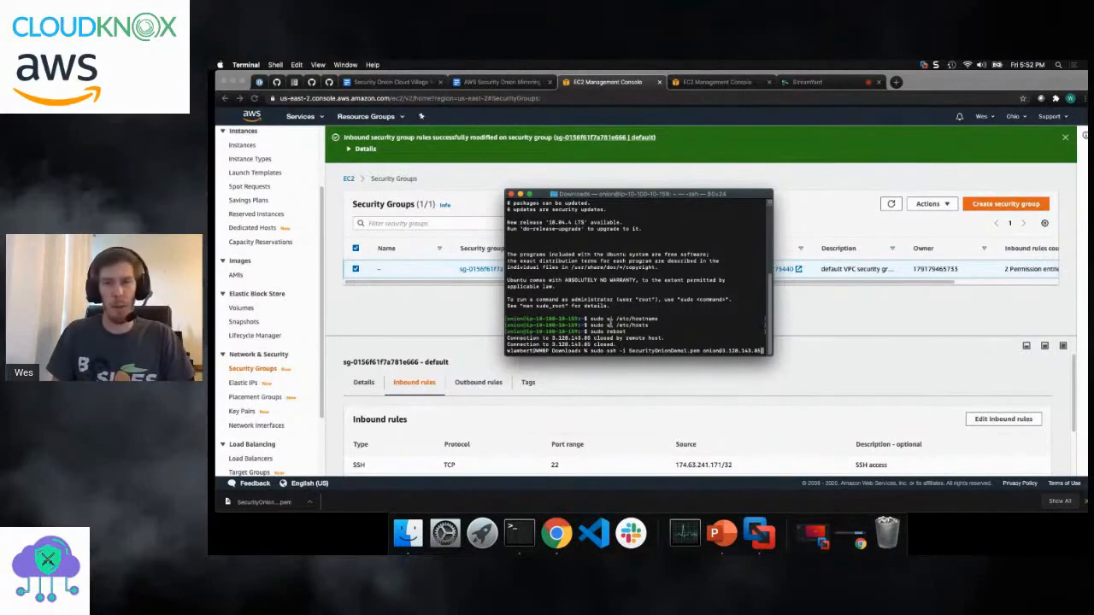
{"action": "key", "text": "Return"}
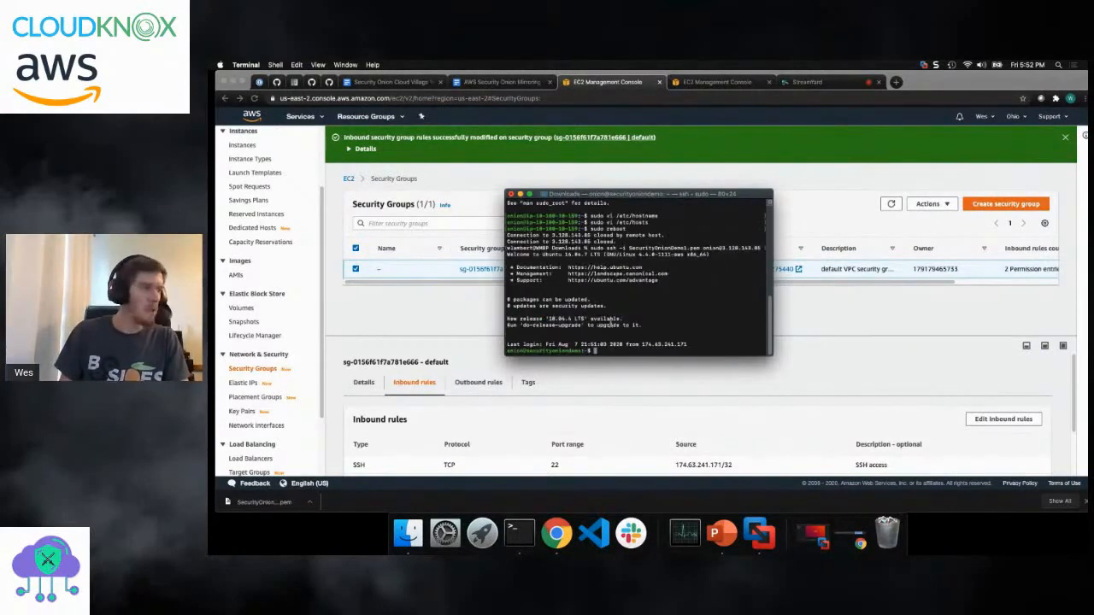
- Run sudo sosetup-minimal and agree to proceed with minimal mode and the listed services
{"action": "type", "text": "sudo su"}
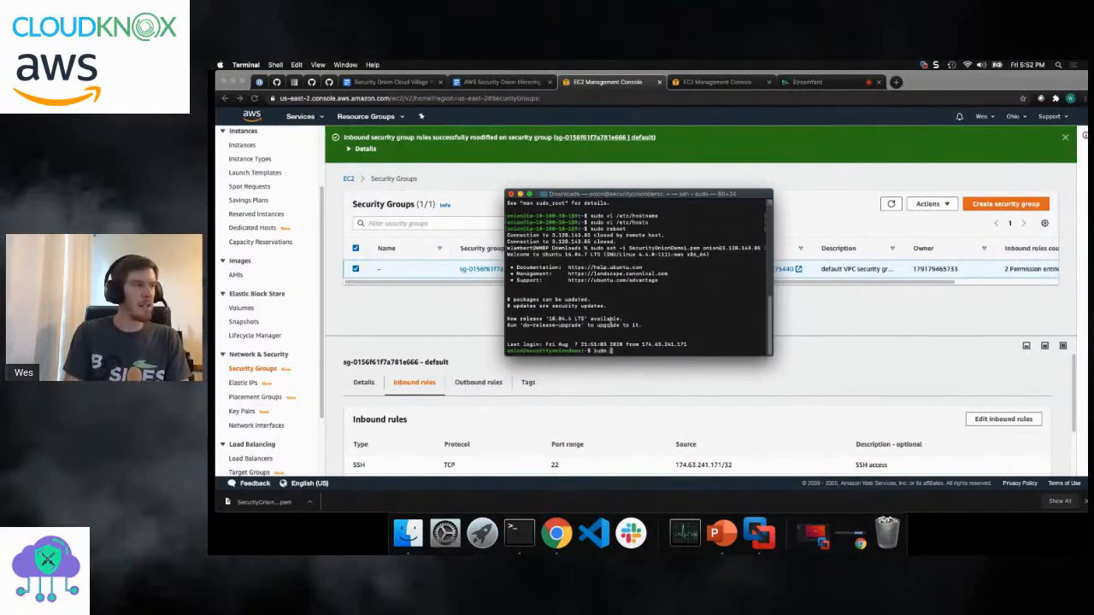
{"action": "type", "text": "setup"}
{"action": "type", "text": "-mniimal"}
{"action": "key", "text": "BackSpace"}
{"action": "key", "text": "BackSpace"}
{"action": "key", "text": "BackSpace"}
{"action": "key", "text": "BackSpace"}
{"action": "key", "text": "BackSpace"}
{"action": "key", "text": "BackSpace"}
{"action": "type", "text": "in"}
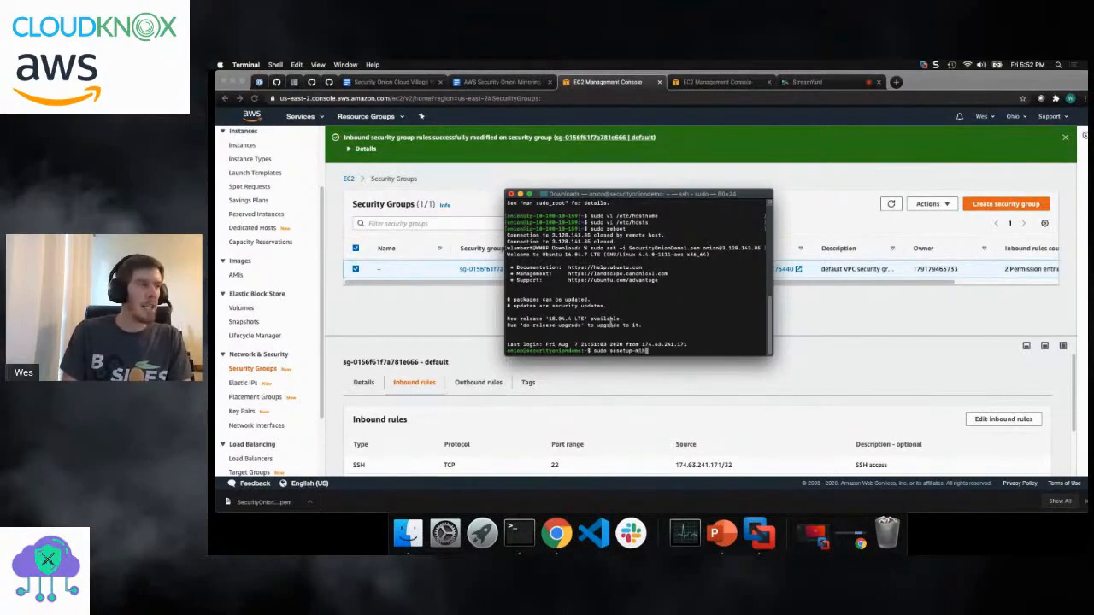
{"action": "type", "text": "imal"}
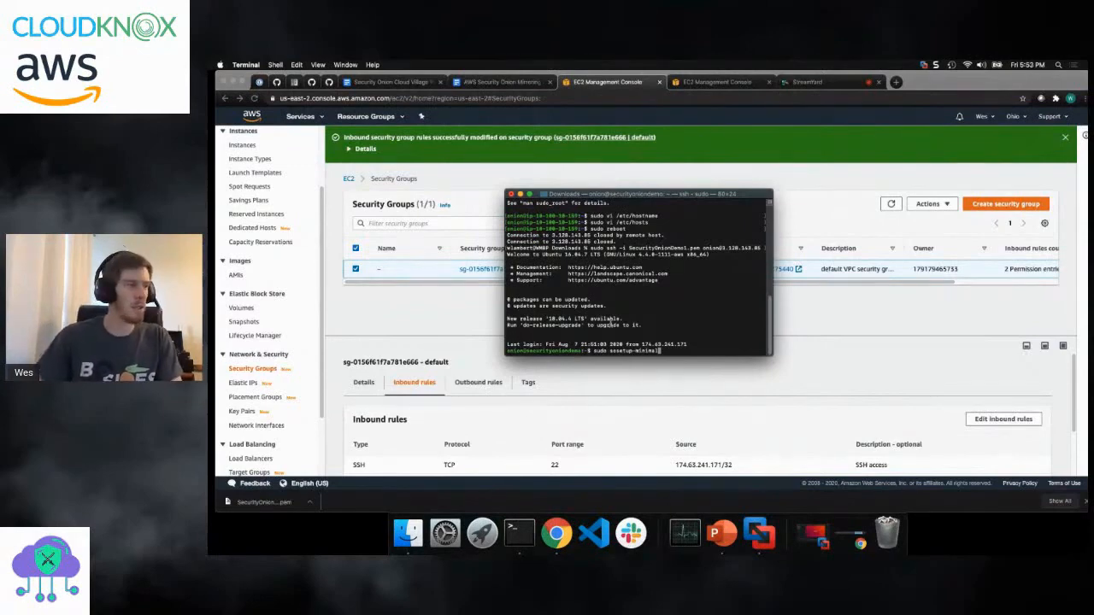
{"action": "key", "text": "Return"}
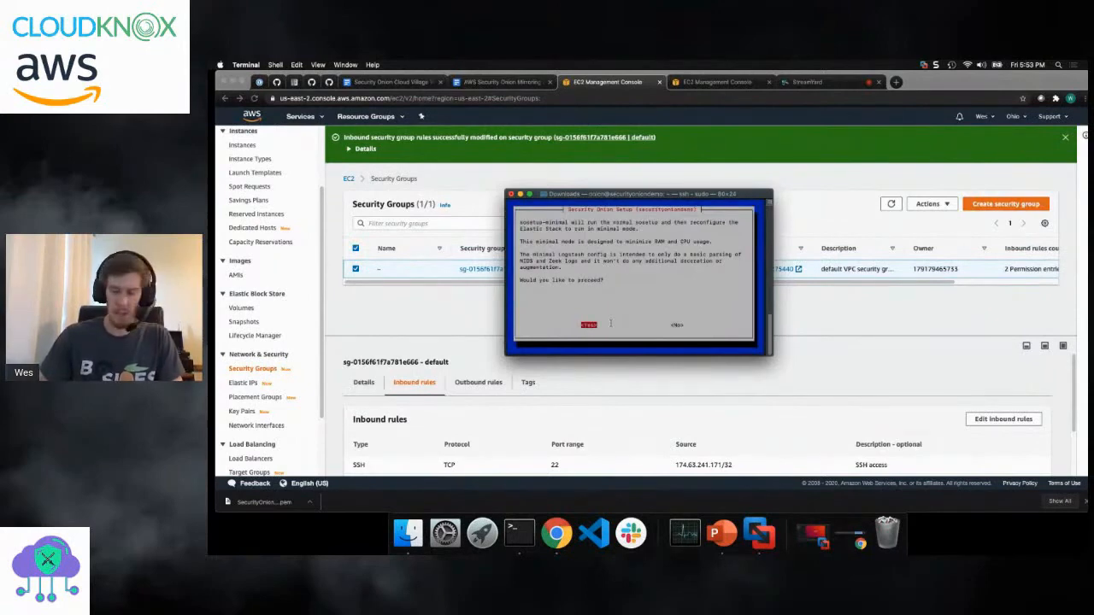
{"action": "key", "text": "Return"}
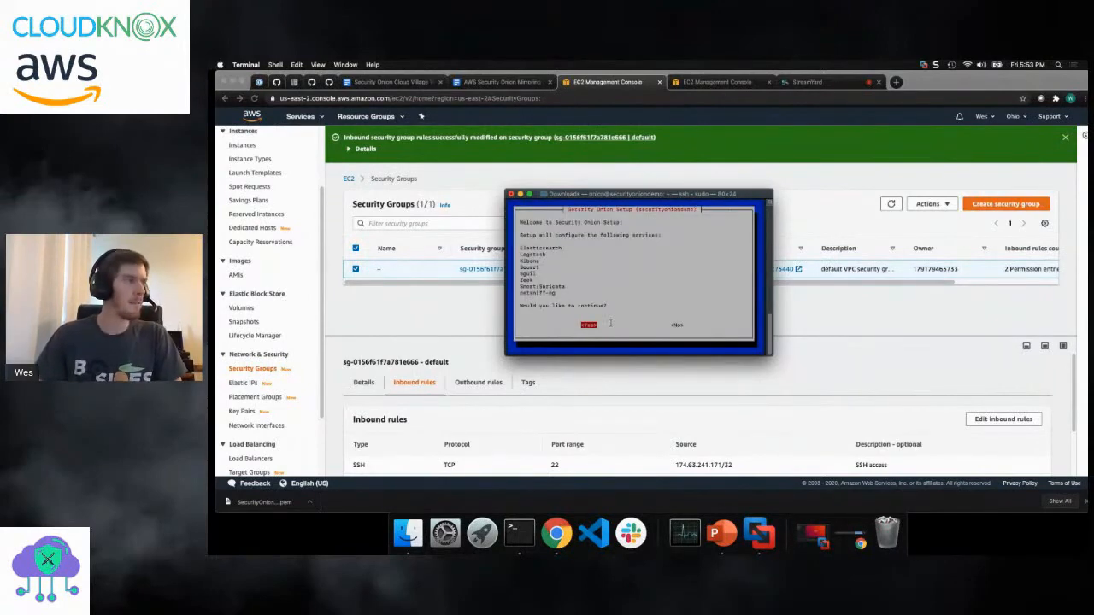
{"action": "key", "text": "Return"}
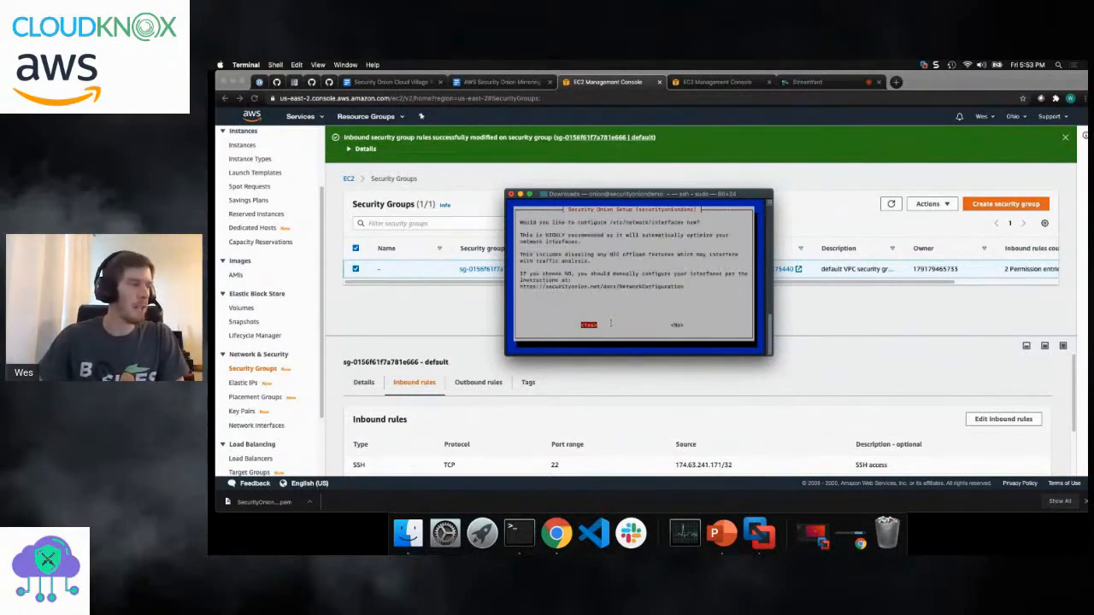
- Choose to configure /etc/network/interfaces, with ens5 as the management interface using DHCP
{"action": "key", "text": "Return"}
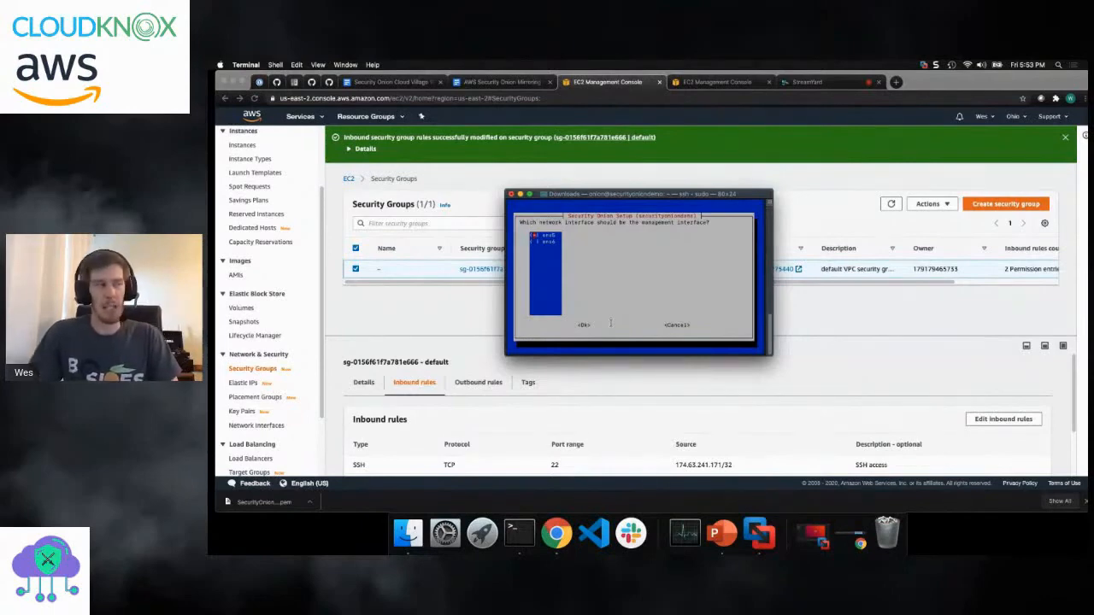
{"action": "key", "text": "Tab"}
{"action": "key", "text": "Return"}
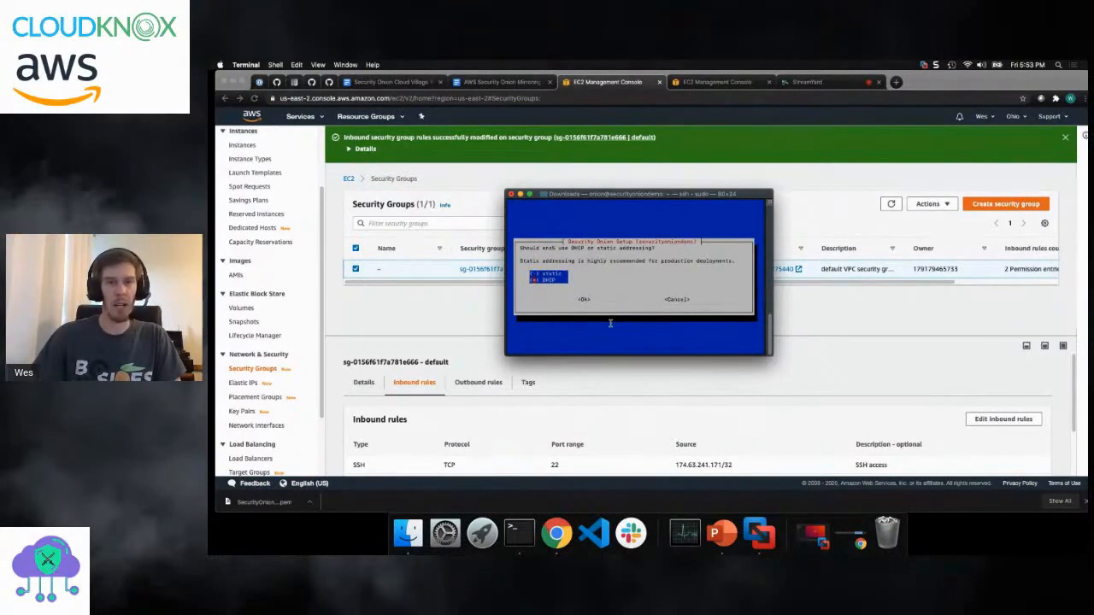
{"action": "key", "text": "Tab"}
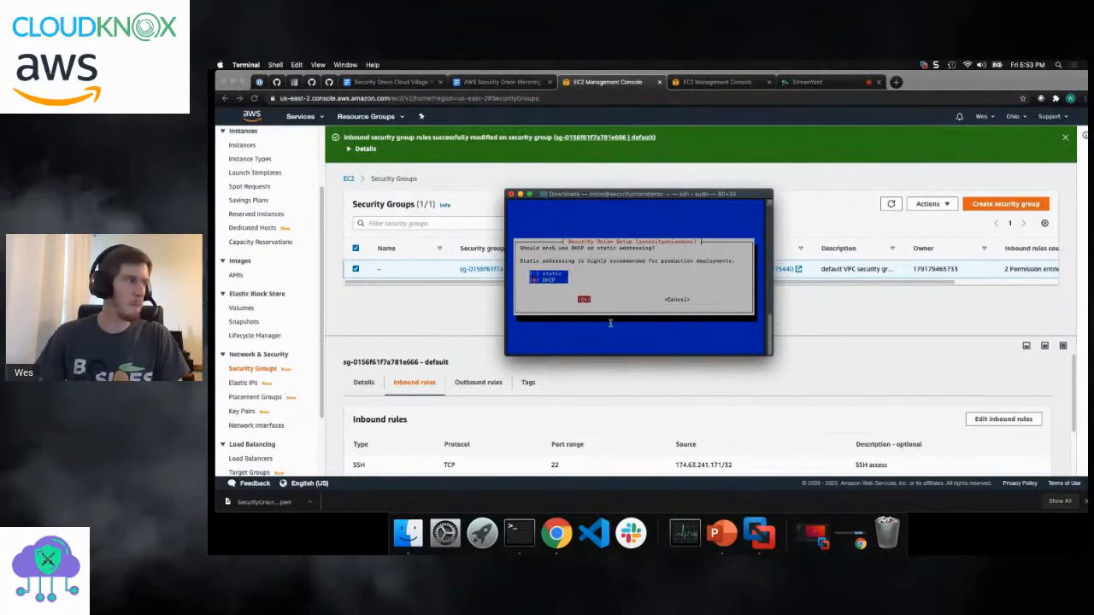
{"action": "key", "text": "Return"}
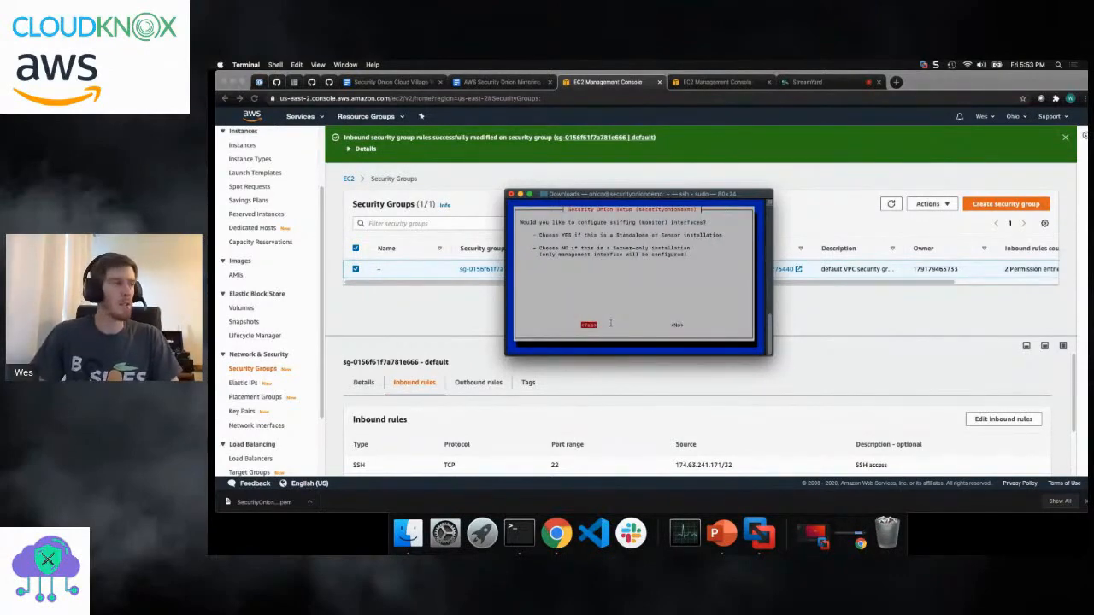
- Configure ens6 as the sniffing interface, applying the network changes and declining the immediate reboot
{"action": "key", "text": "Return"}
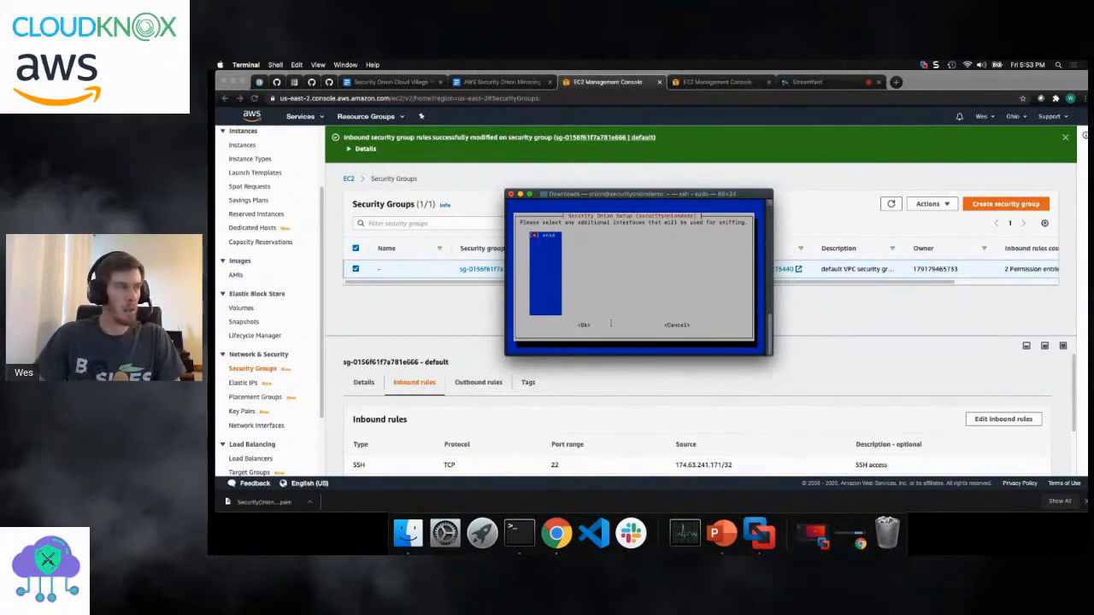
{"action": "key", "text": "Tab"}
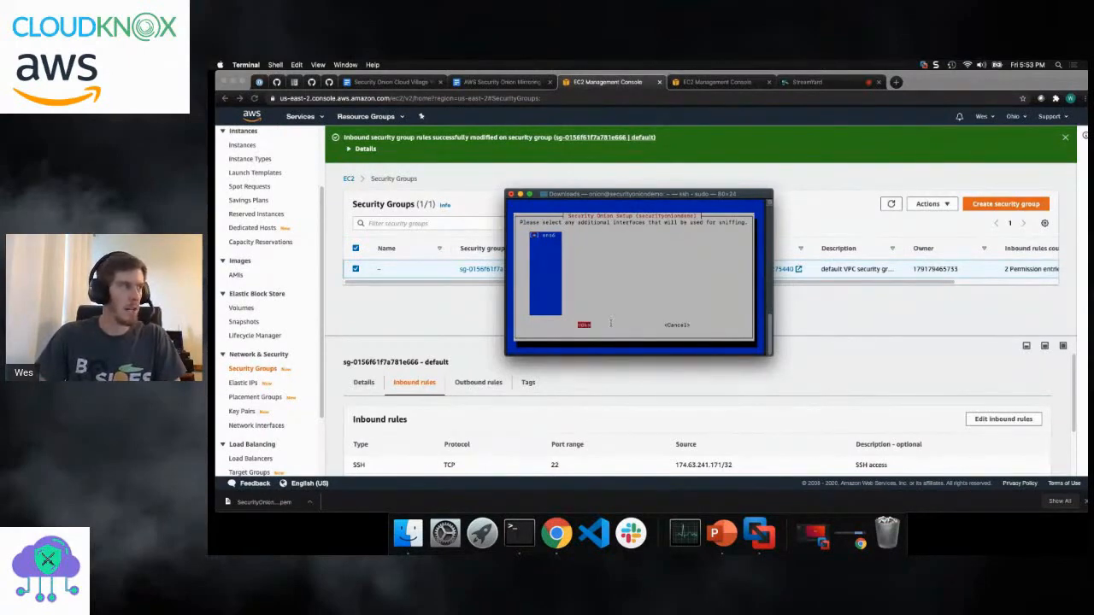
{"action": "key", "text": "Return"}
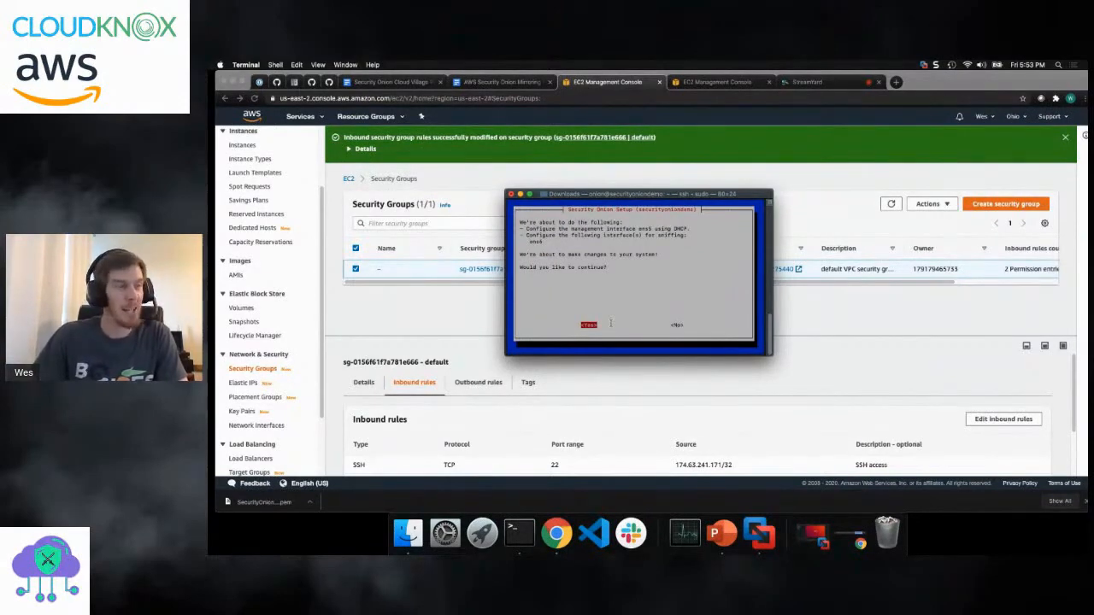
{"action": "key", "text": "Return"}
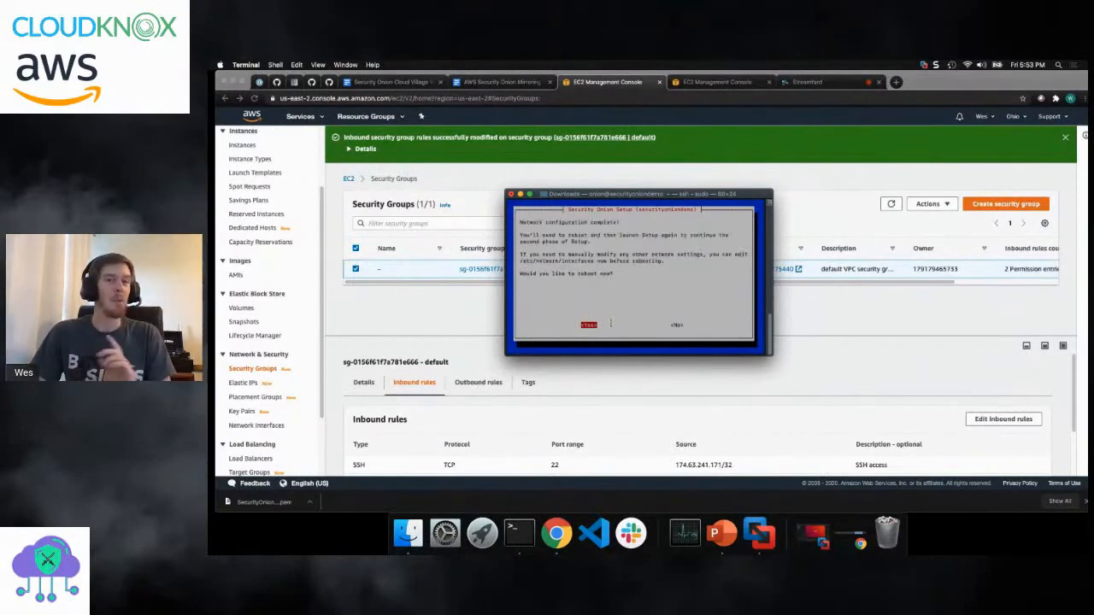
{"action": "key", "text": "Right"}
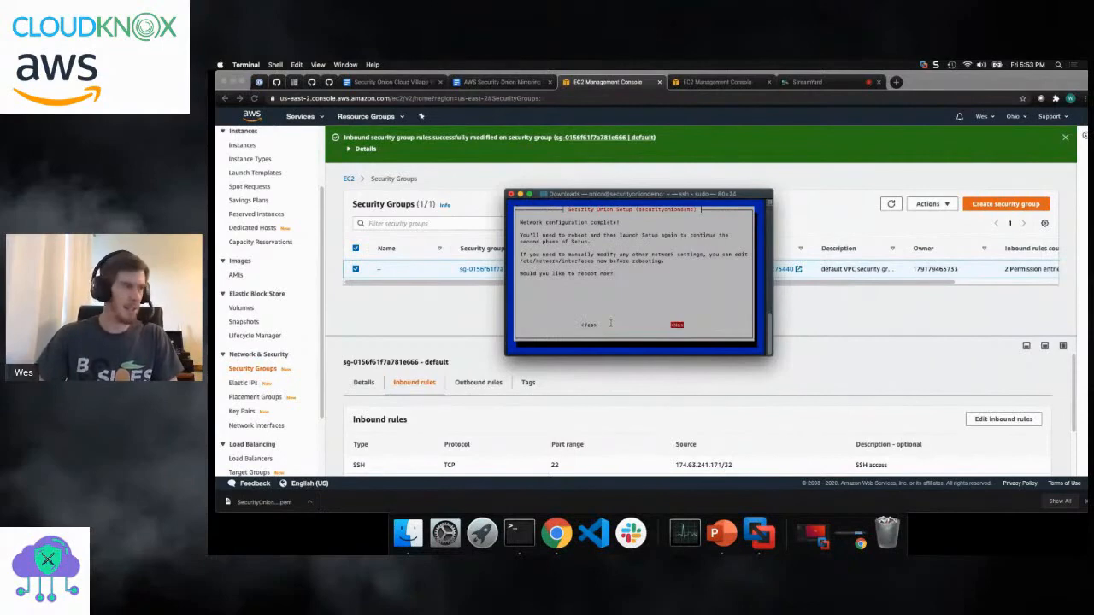
{"action": "key", "text": "Return"}
- Edit /etc/network/interfaces in vi with sudo, adding mtu 1575 at the end of the ens6 section, and save the file
{"action": "type", "text": "sudo reboot"}
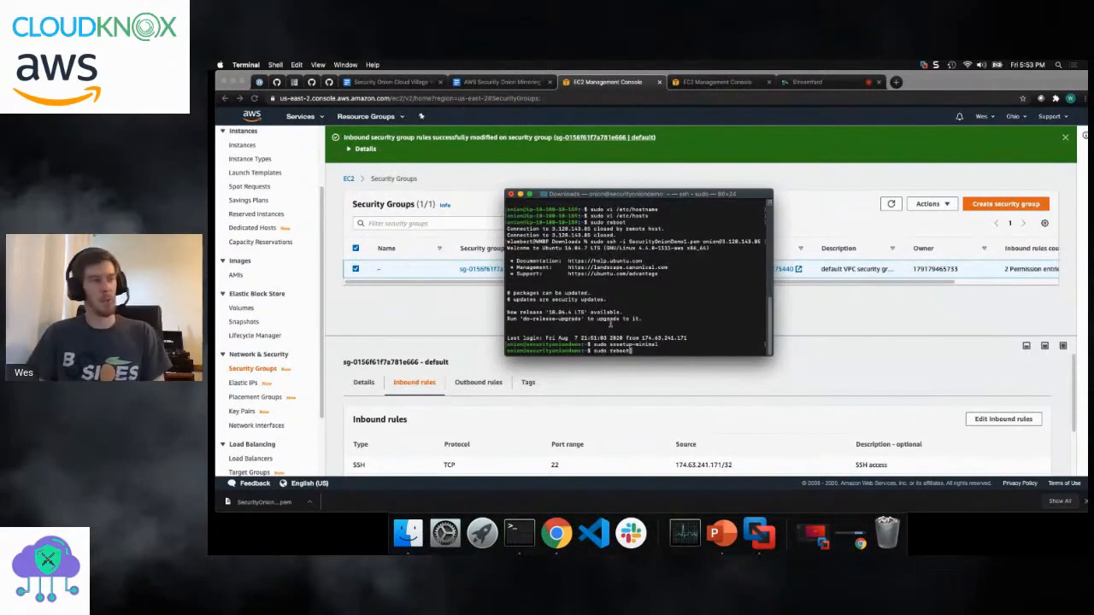
{"action": "key", "text": "Up"}
{"action": "key", "text": "Up"}
{"action": "key", "text": "Up"}
{"action": "key", "text": "Up"}
{"action": "key", "text": "BackSpace"}
{"action": "key", "text": "BackSpace"}
{"action": "key", "text": "BackSpace"}
{"action": "key", "text": "BackSpace"}
{"action": "key", "text": "BackSpace"}
{"action": "key", "text": "BackSpace"}
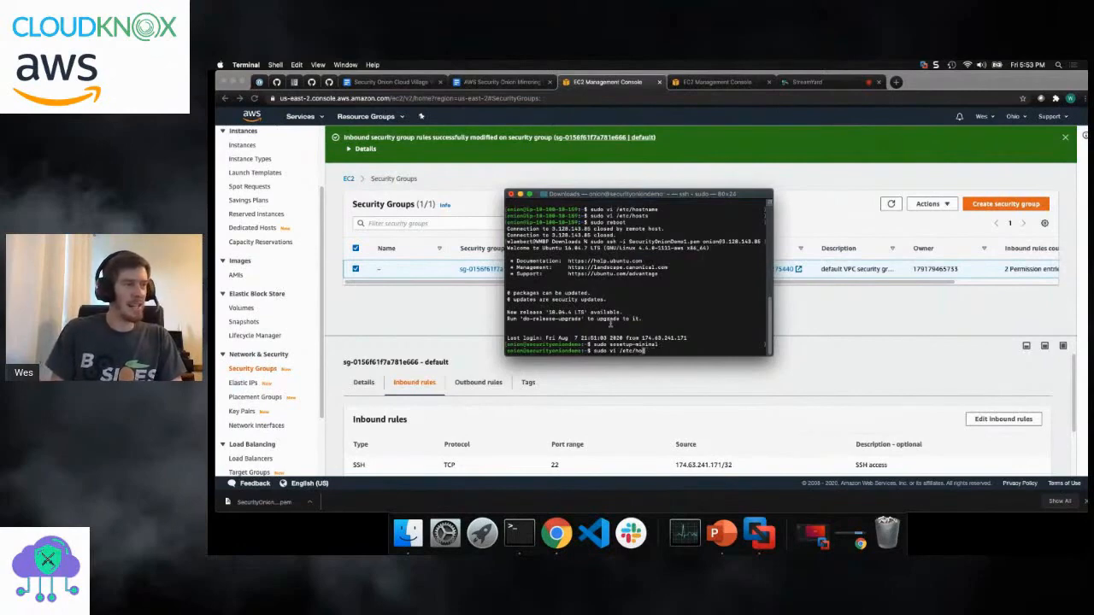
{"action": "type", "text": "twork/"}
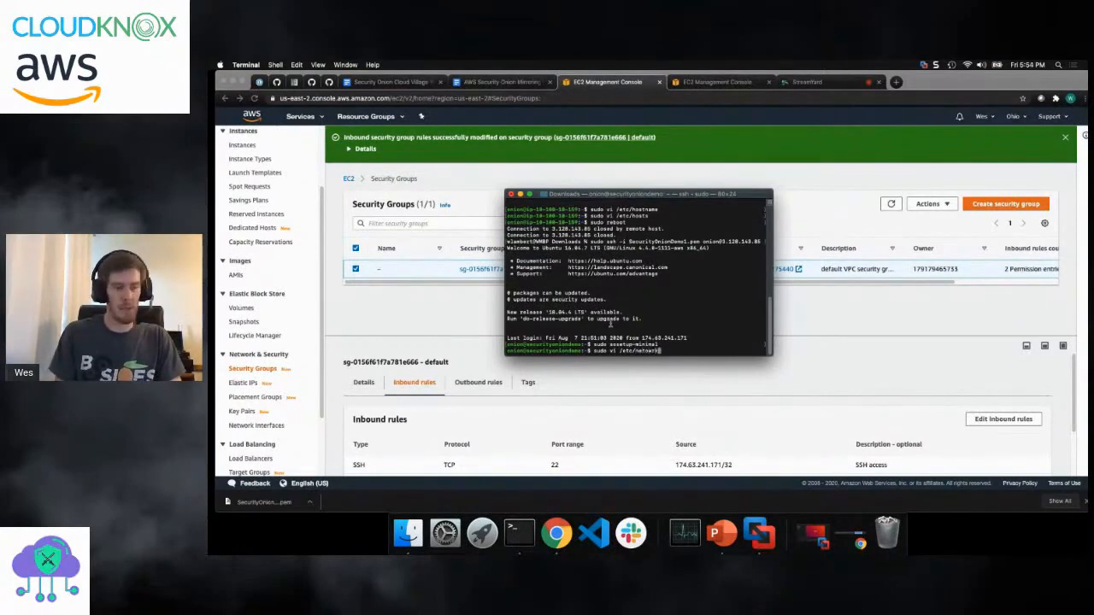
{"action": "type", "text": "interfaces"}
{"action": "key", "text": "Return"}
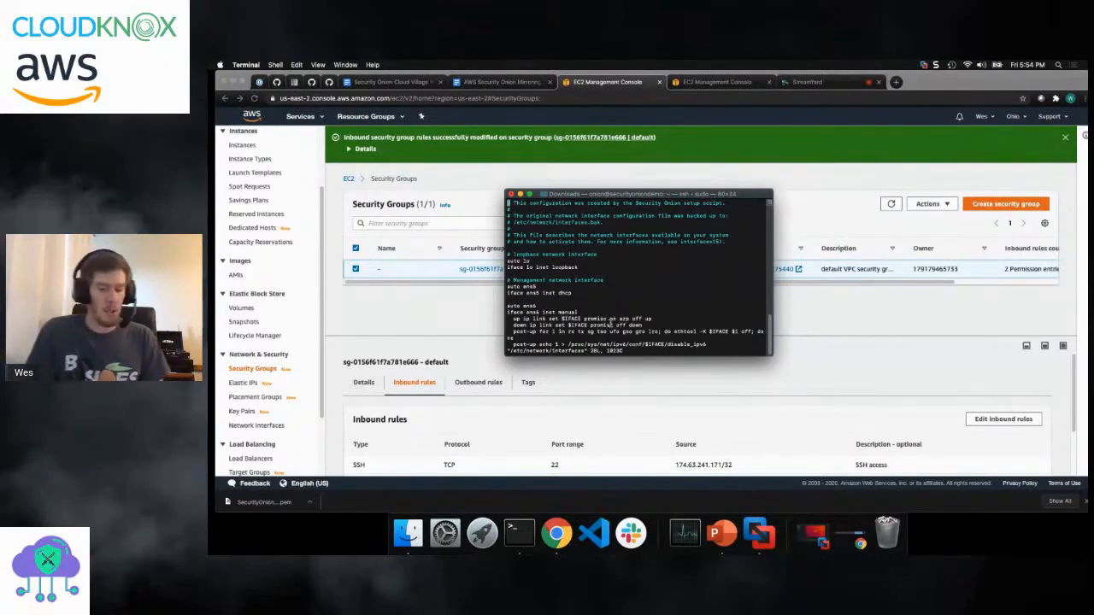
{"action": "key", "text": "shift+g"}
{"action": "type", "text": "i"}
{"action": "type", "text": "mtu 157"}
{"action": "type", "text": "5"}
{"action": "key", "text": "Escape"}
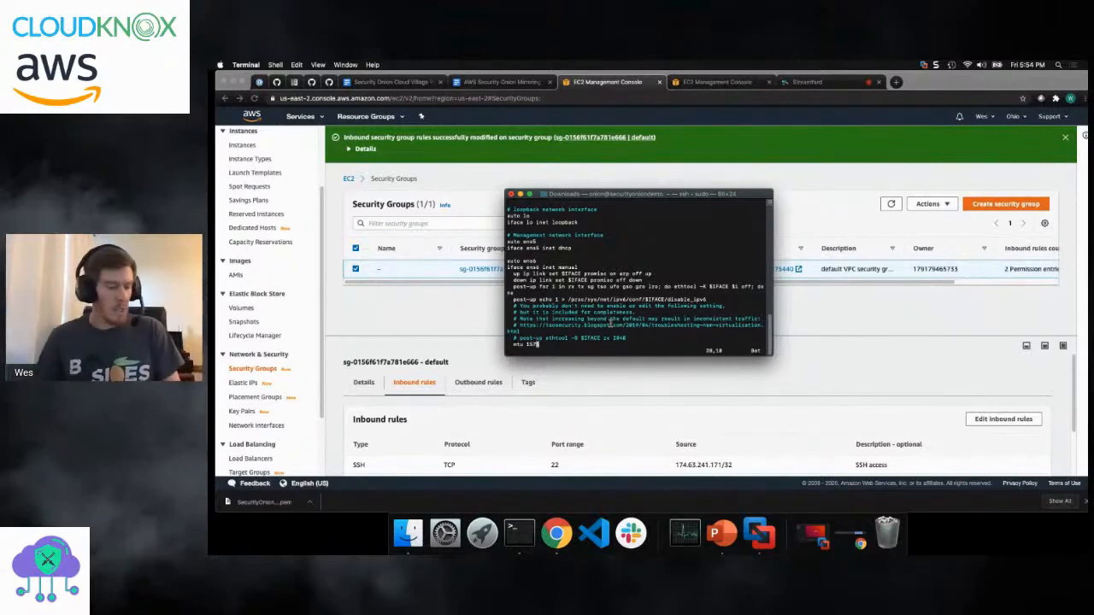
{"action": "type", "text": ":wq"}
{"action": "key", "text": "Return"}
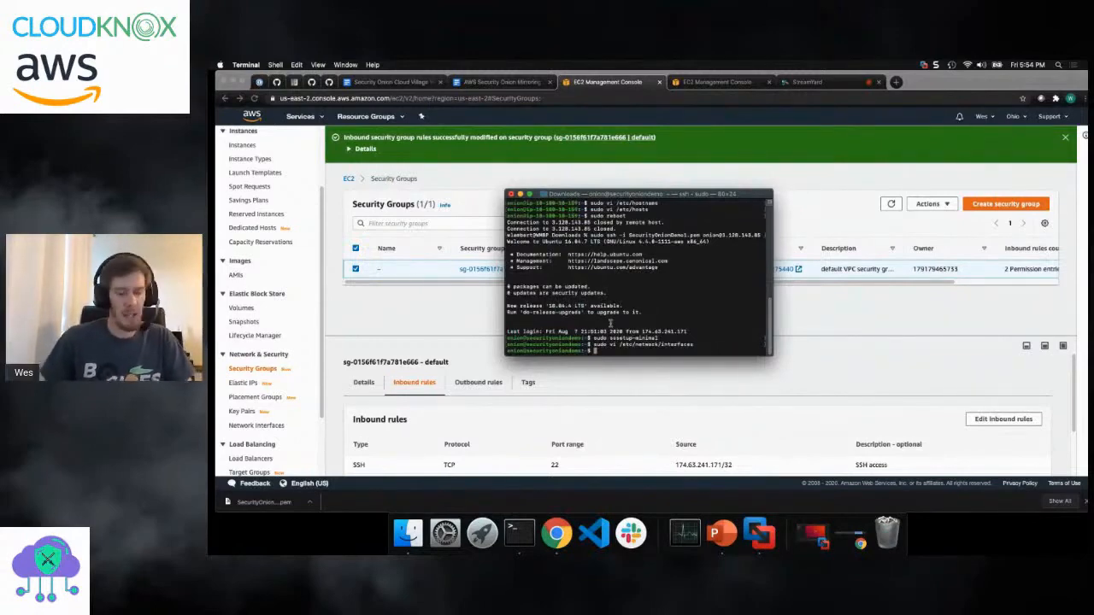
- Reboot the instance with sudo reboot, and read the sosetup-minimal rerun options in the AWS Security Onion Mirroring Step-By-Step document in Chrome
{"action": "type", "text": "sudo reboot"}
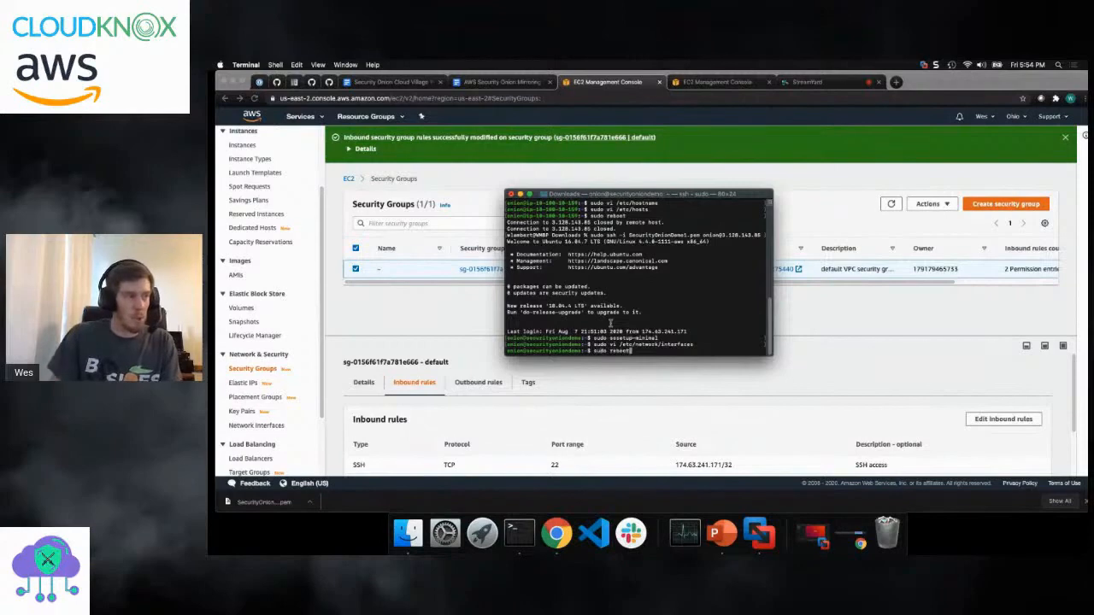
{"action": "key", "text": "Return"}
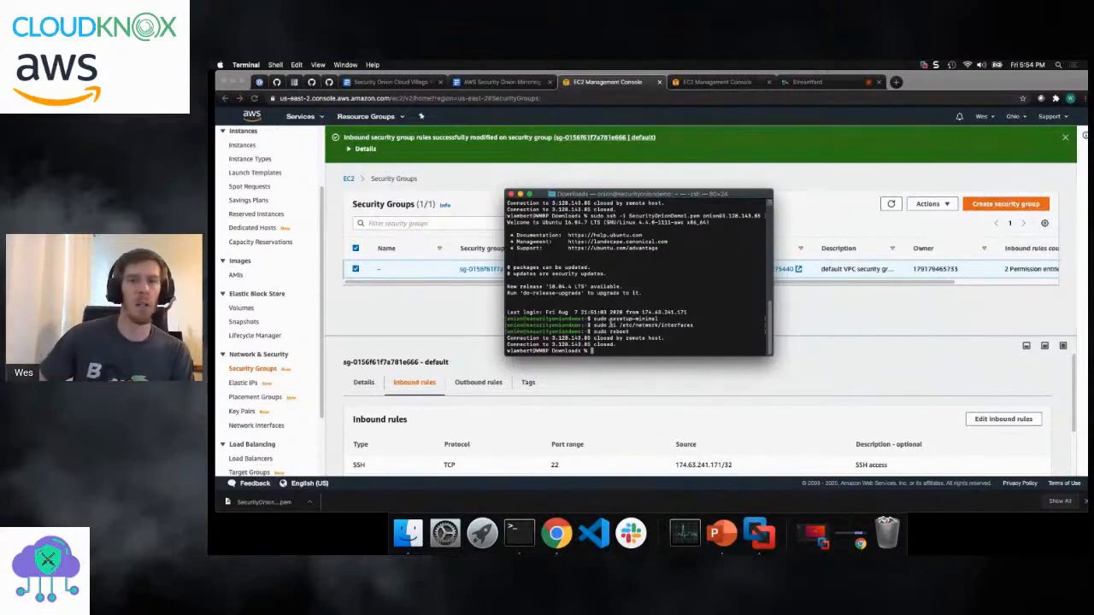
{"action": "left_click", "coordinate": [477, 82]}
{"action": "scroll", "coordinate": [547, 312], "scroll_direction": "down", "scroll_amount": 10}
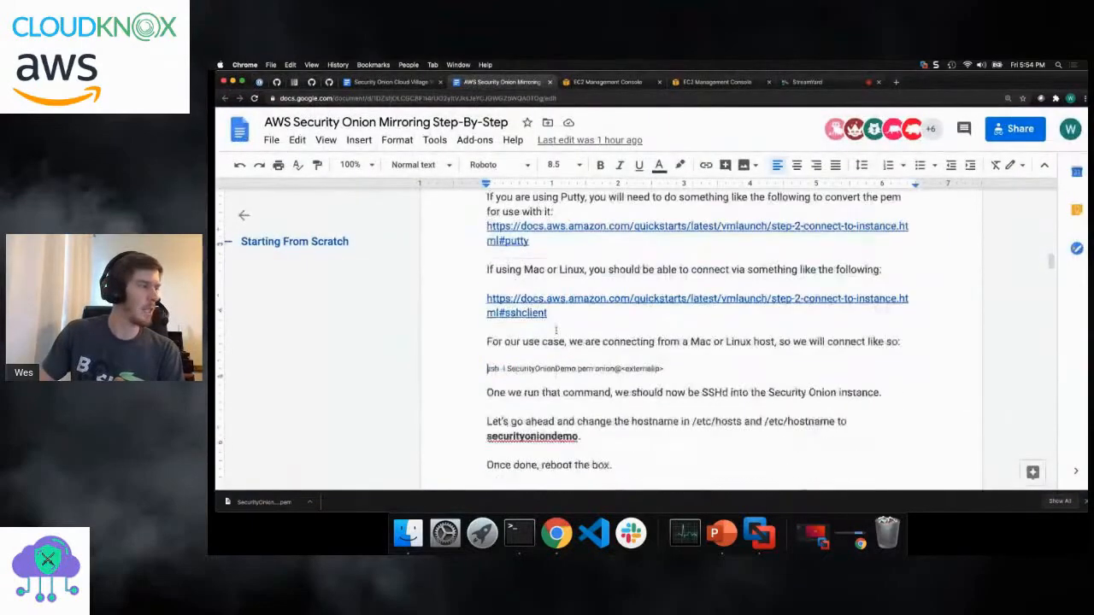
{"action": "scroll", "coordinate": [553, 315], "scroll_direction": "down", "scroll_amount": 2}
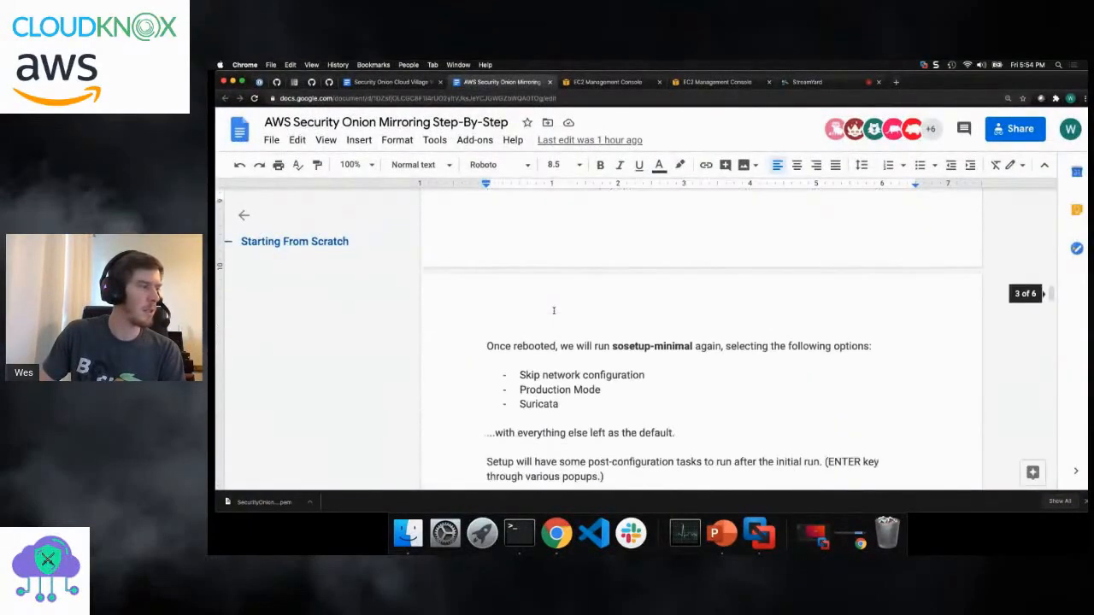
{"action": "scroll", "coordinate": [554, 300], "scroll_direction": "down", "scroll_amount": 3}
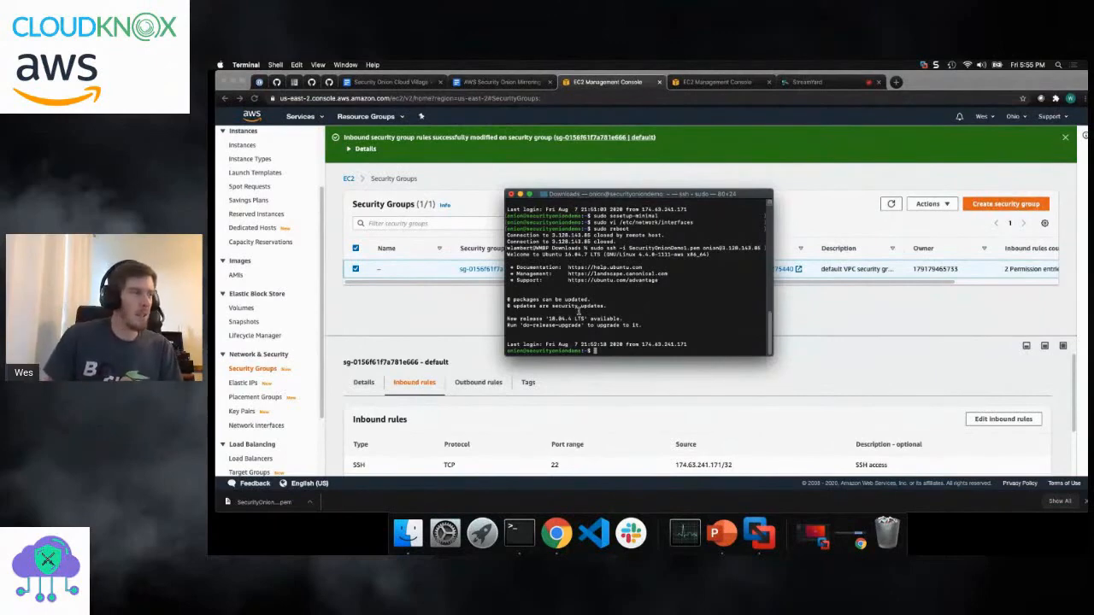
- Run sudo sosetup-minimal again, skipping network configuration and continuing with the service setup
{"action": "type", "text": "sudo sosetup"}
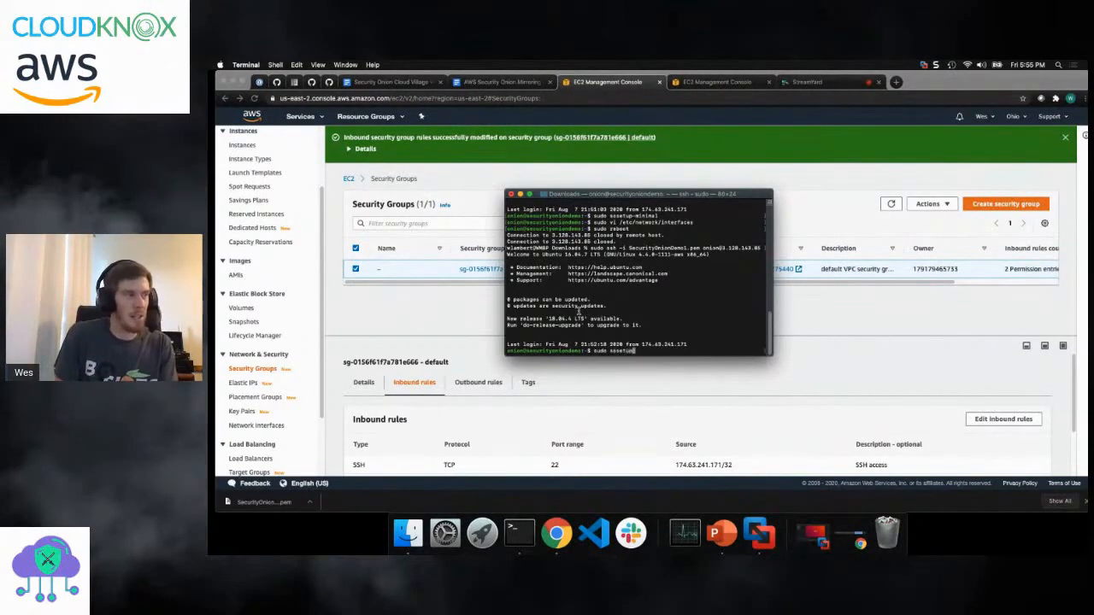
{"action": "type", "text": "-minimal"}
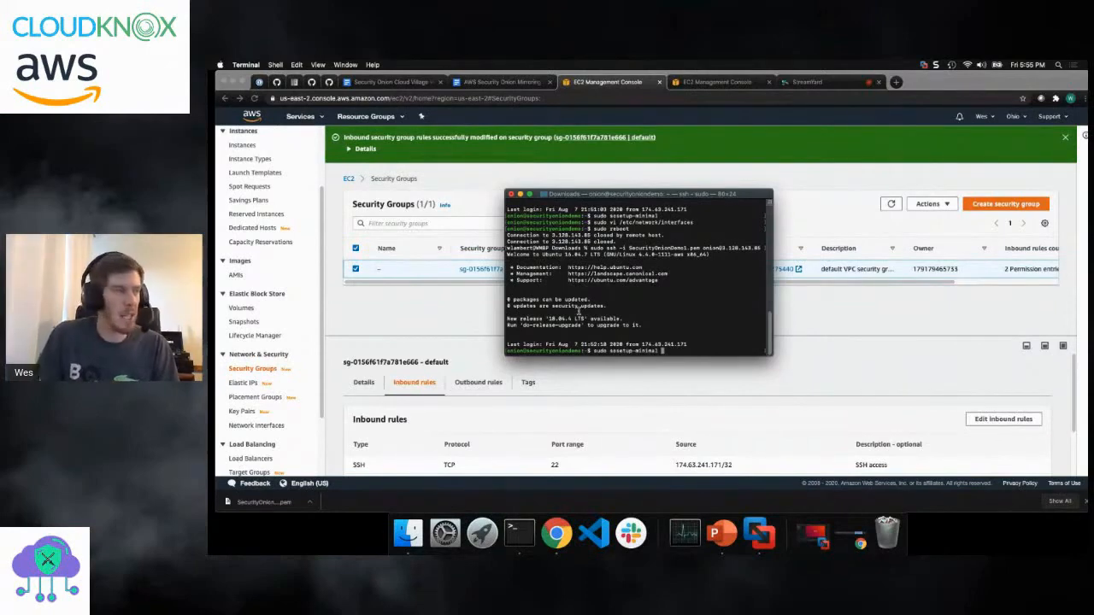
{"action": "key", "text": "Return"}
{"action": "key", "text": "Return"}
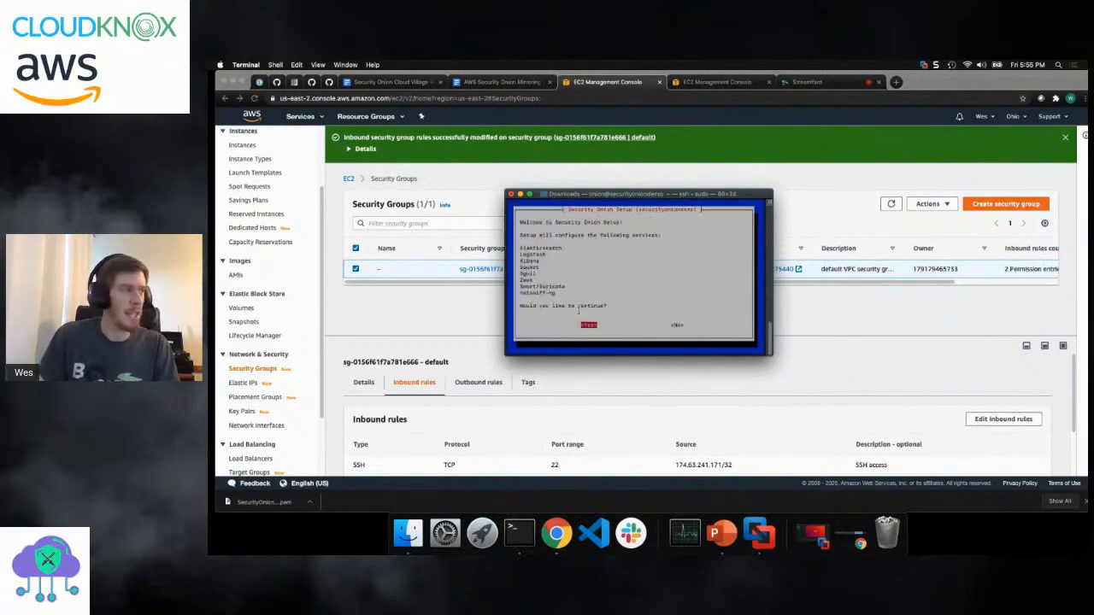
{"action": "key", "text": "Return"}
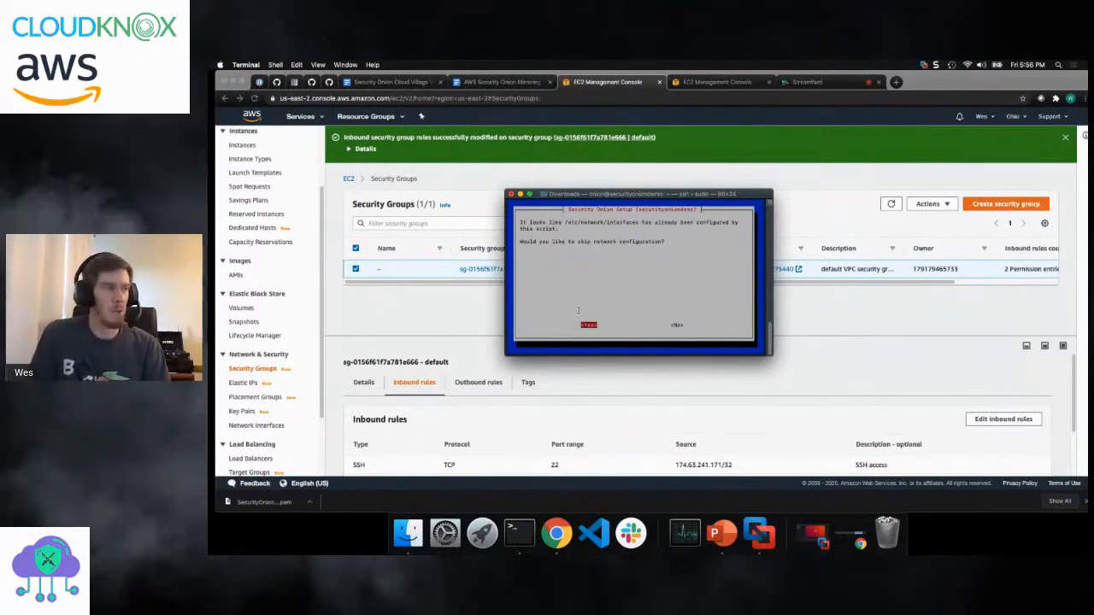
{"action": "key", "text": "Return"}
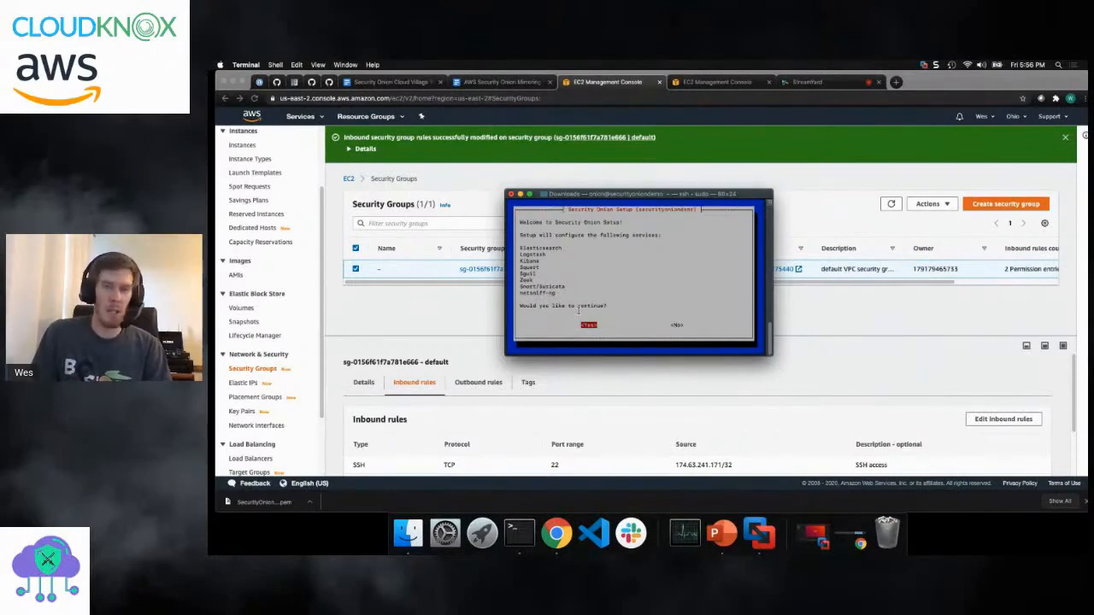
{"action": "key", "text": "Return"}
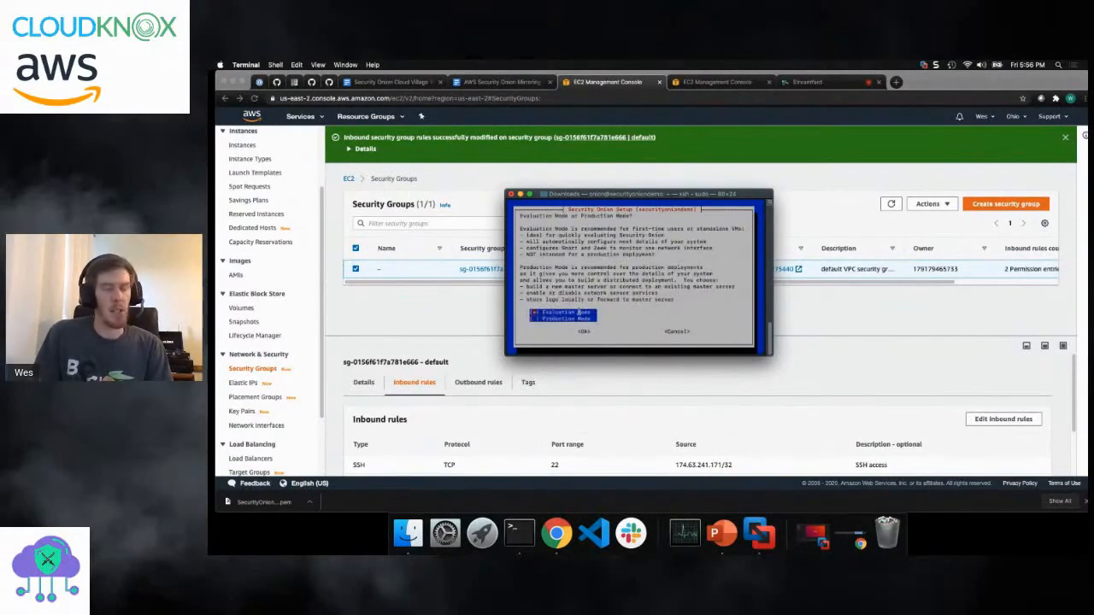
- Choose Production Mode and build a new Security Onion deployment
{"action": "key", "text": "Tab"}
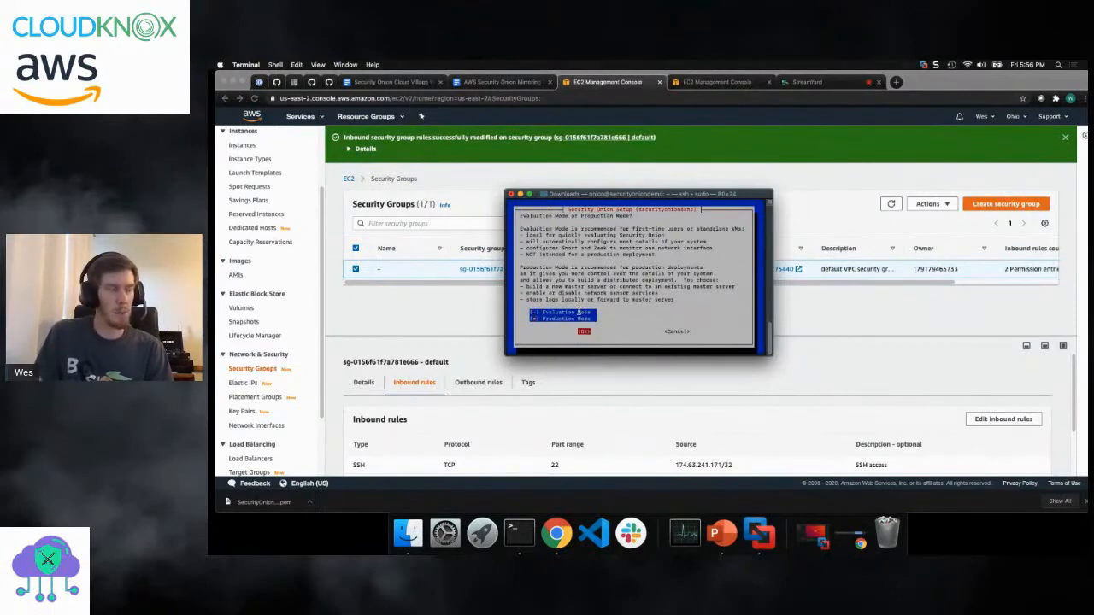
{"action": "key", "text": "Return"}
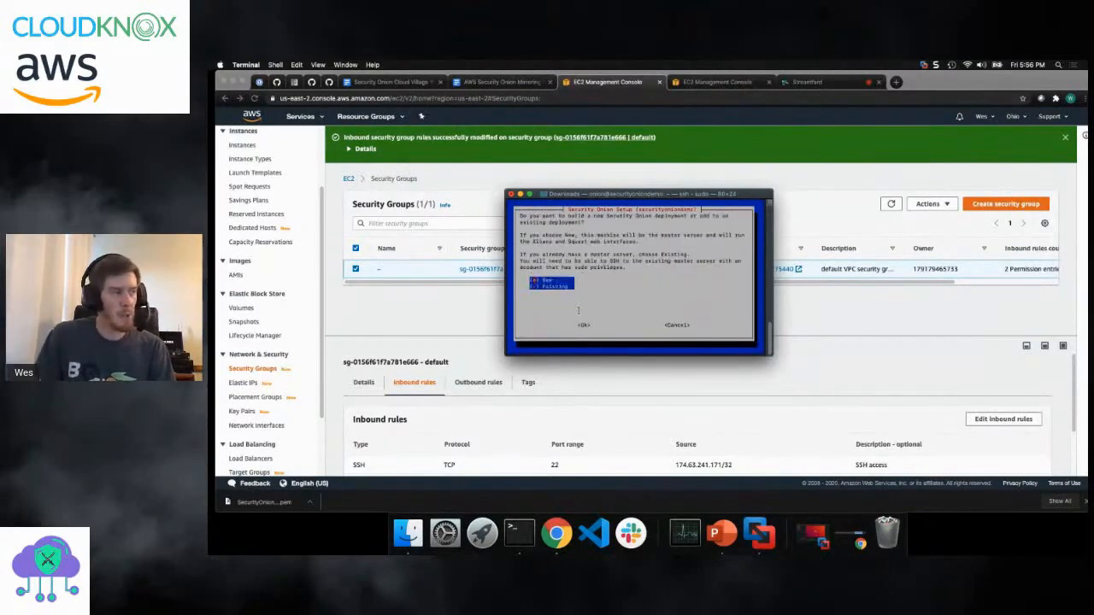
{"action": "key", "text": "Tab"}
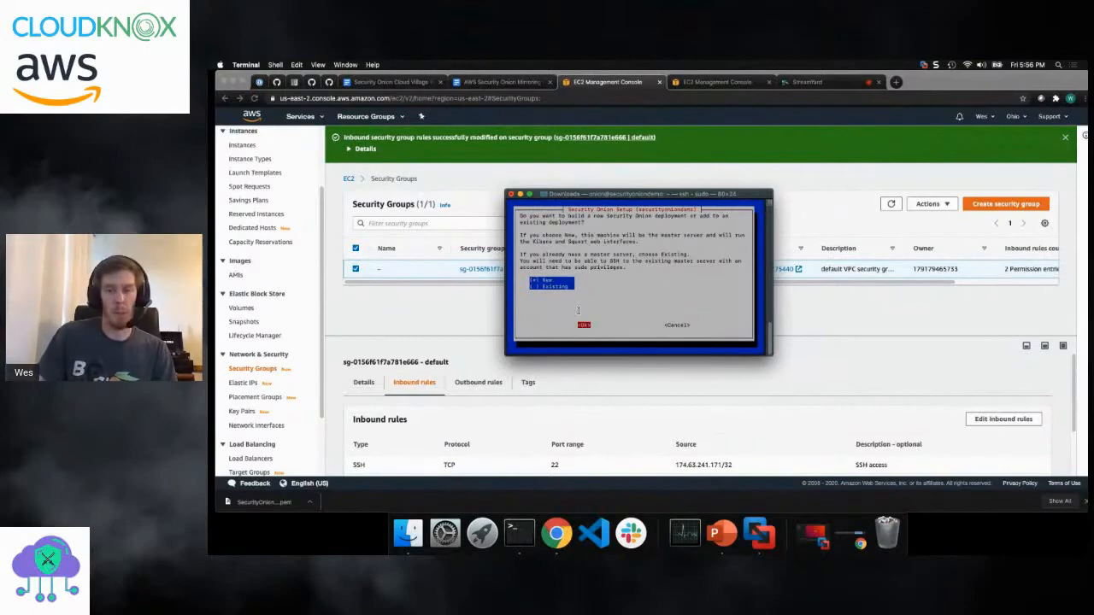
{"action": "key", "text": "Return"}
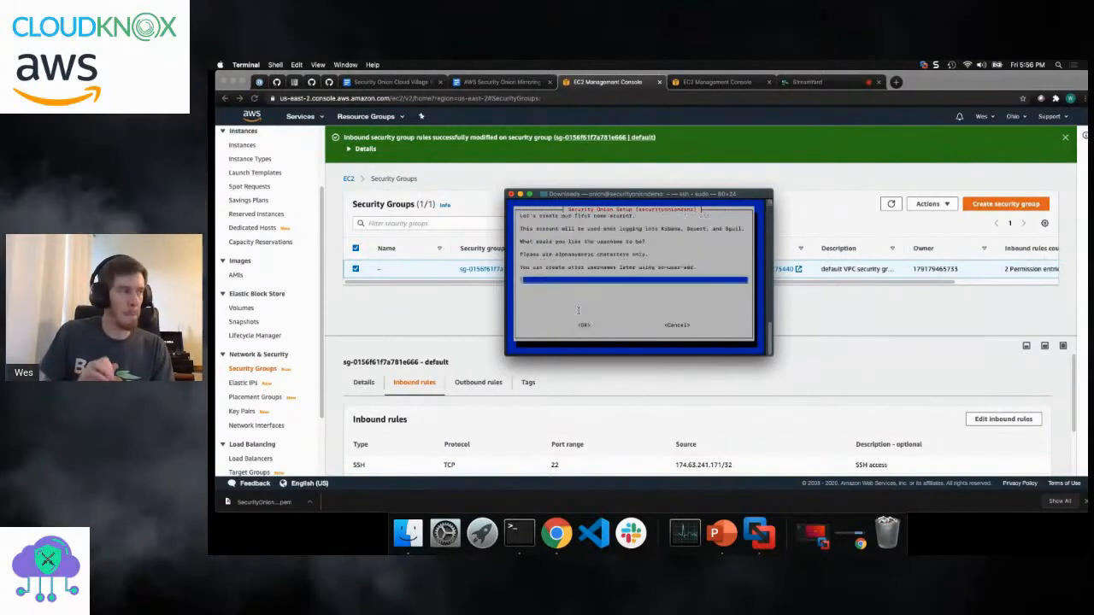
- Create the first user account for Kibana, Squert and Sguil, entering its username and setting and confirming the account password
{"action": "type", "text": "wlambert"}
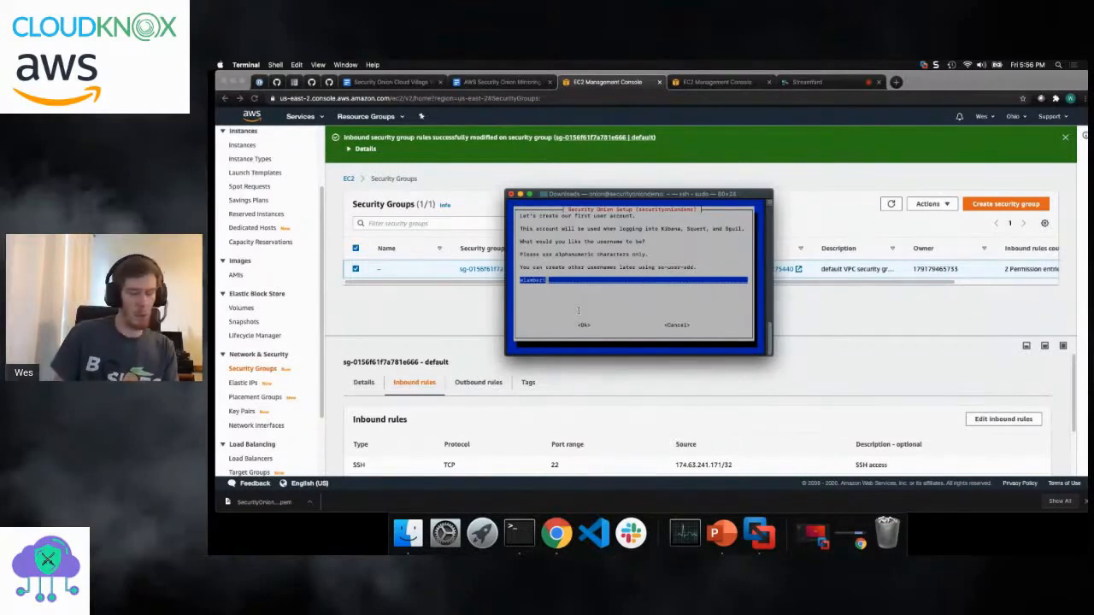
{"action": "key", "text": "Return"}
{"action": "type", "text": "********"}
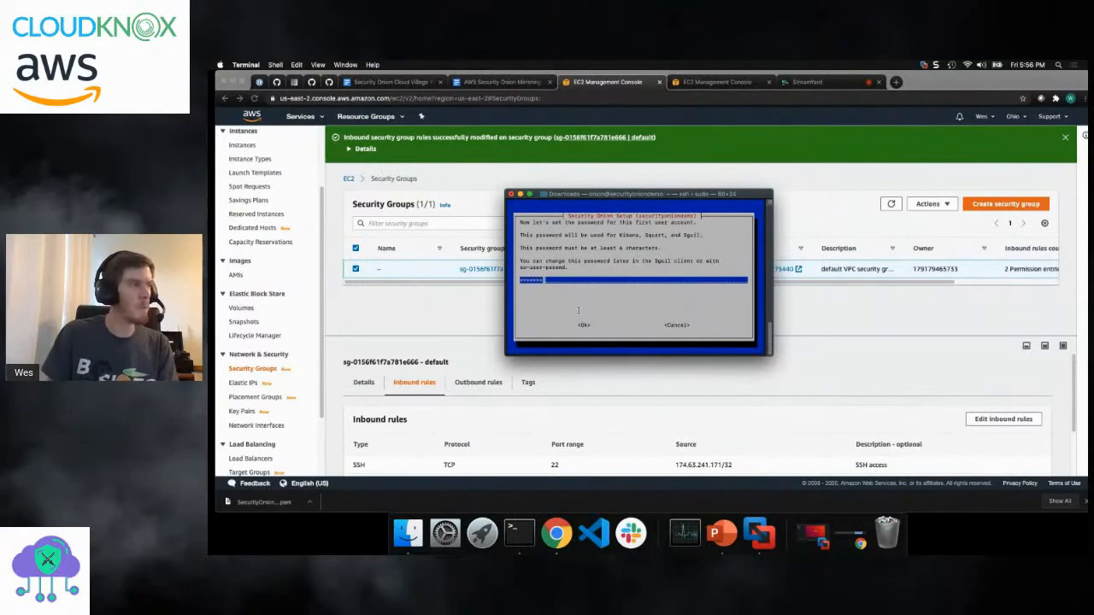
{"action": "key", "text": "Return"}
{"action": "type", "text": "********"}
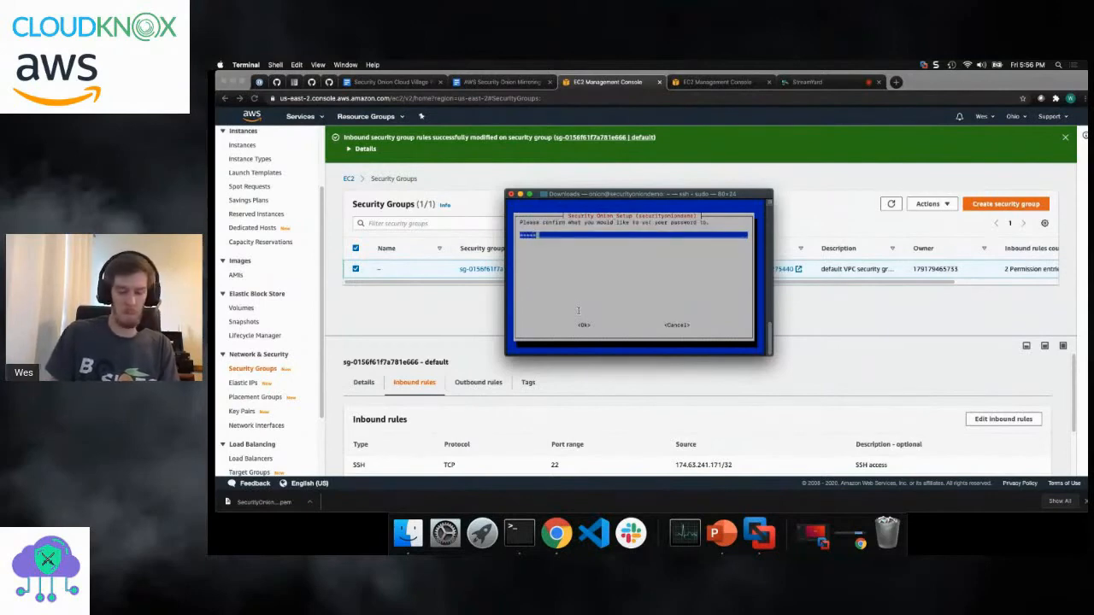
{"action": "key", "text": "Return"}
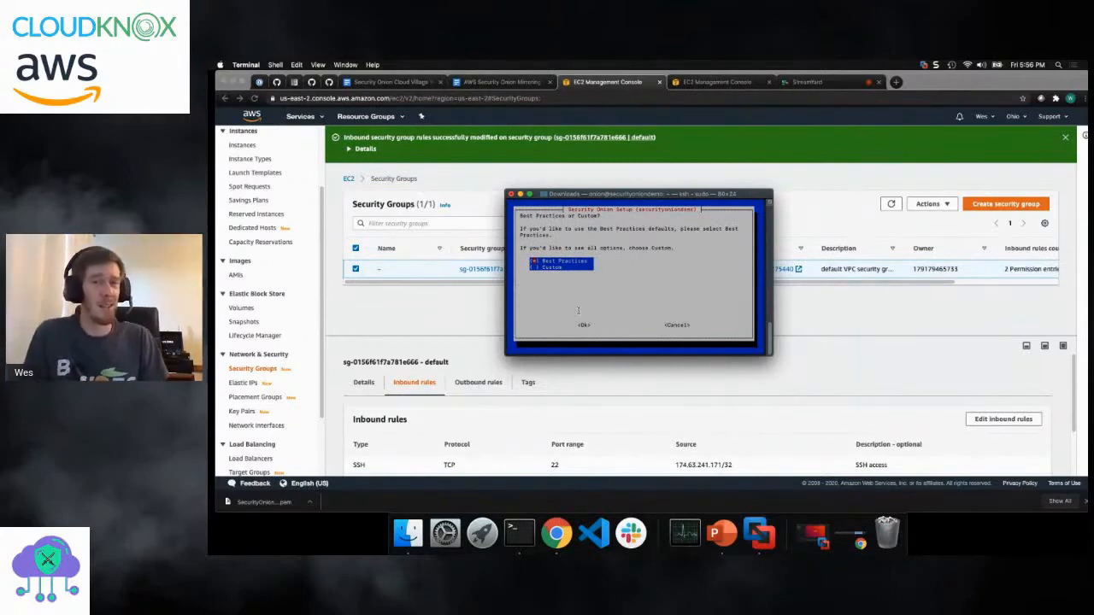
- Choose the Best Practices defaults with the ETOPEN Emerging Threats Open ruleset and the Suricata IDS engine
{"action": "key", "text": "Tab"}
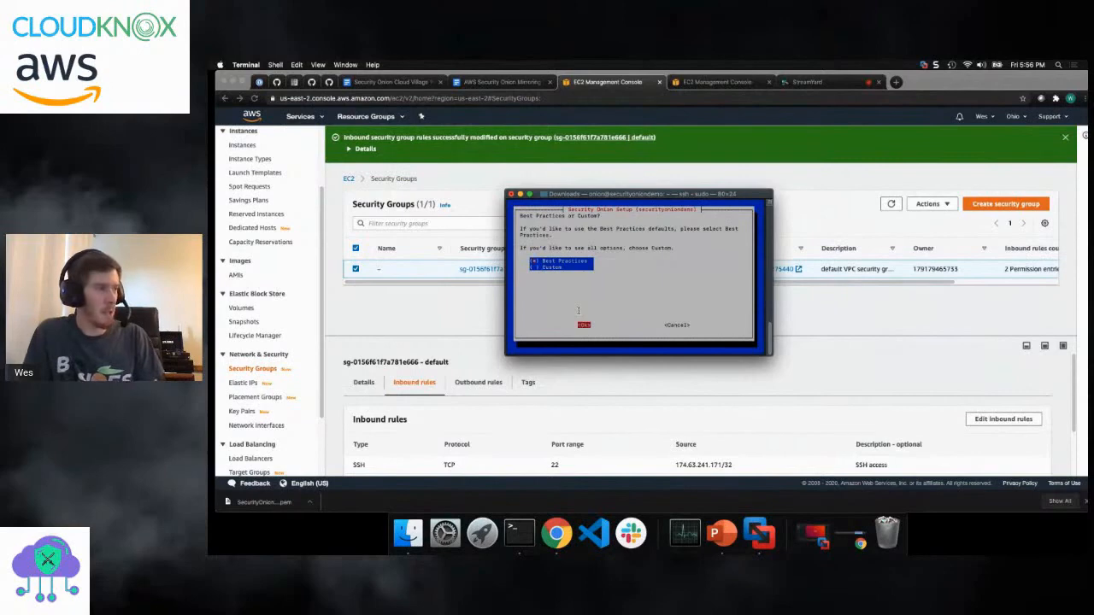
{"action": "key", "text": "Return"}
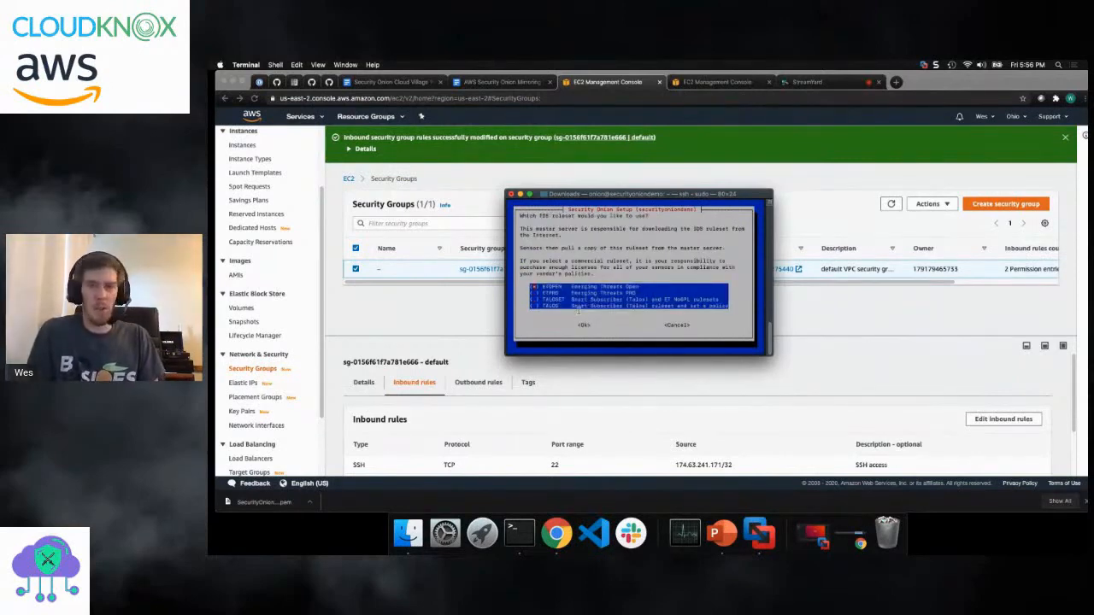
{"action": "key", "text": "Tab"}
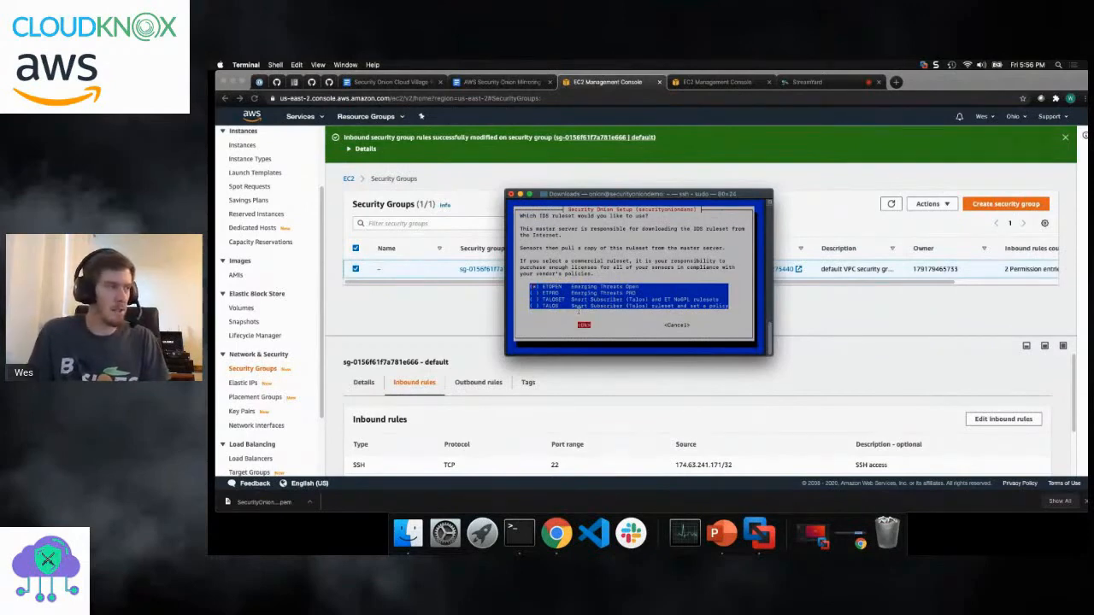
{"action": "key", "text": "Return"}
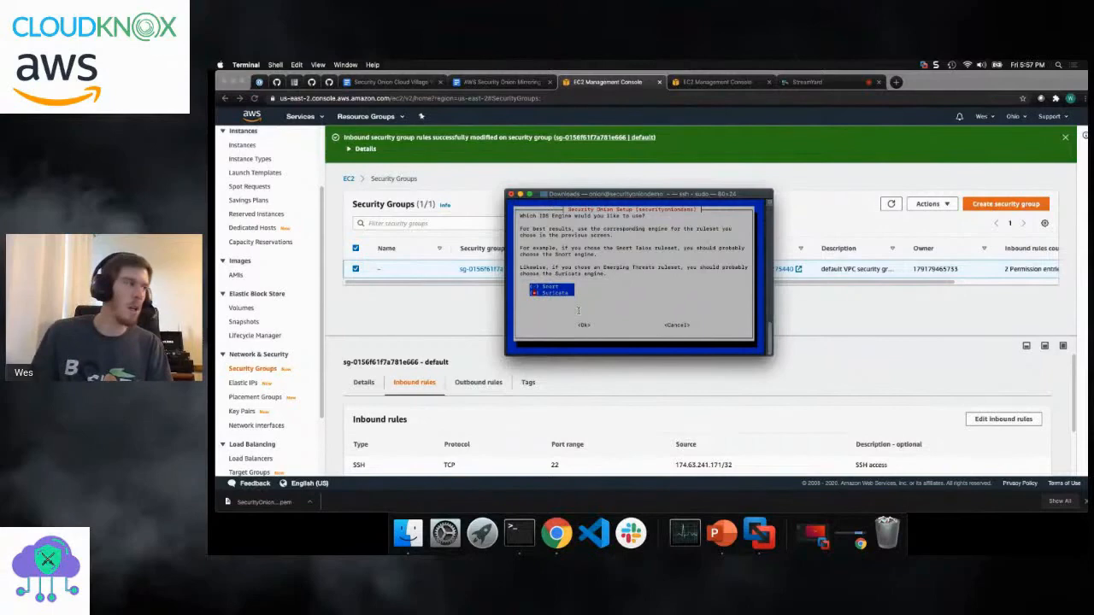
{"action": "key", "text": "Tab"}
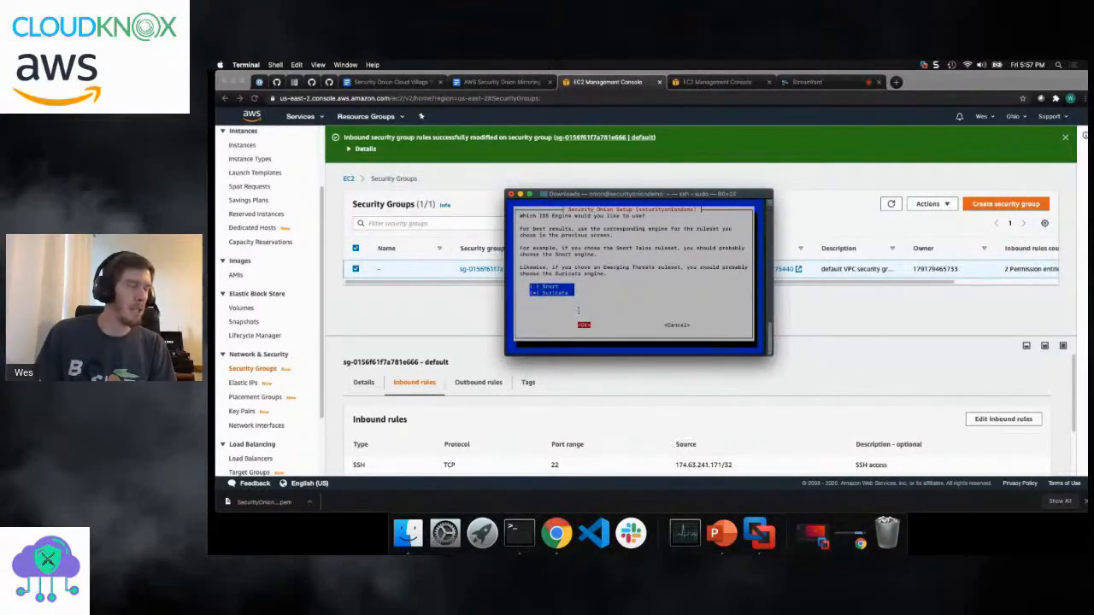
{"action": "key", "text": "Return"}
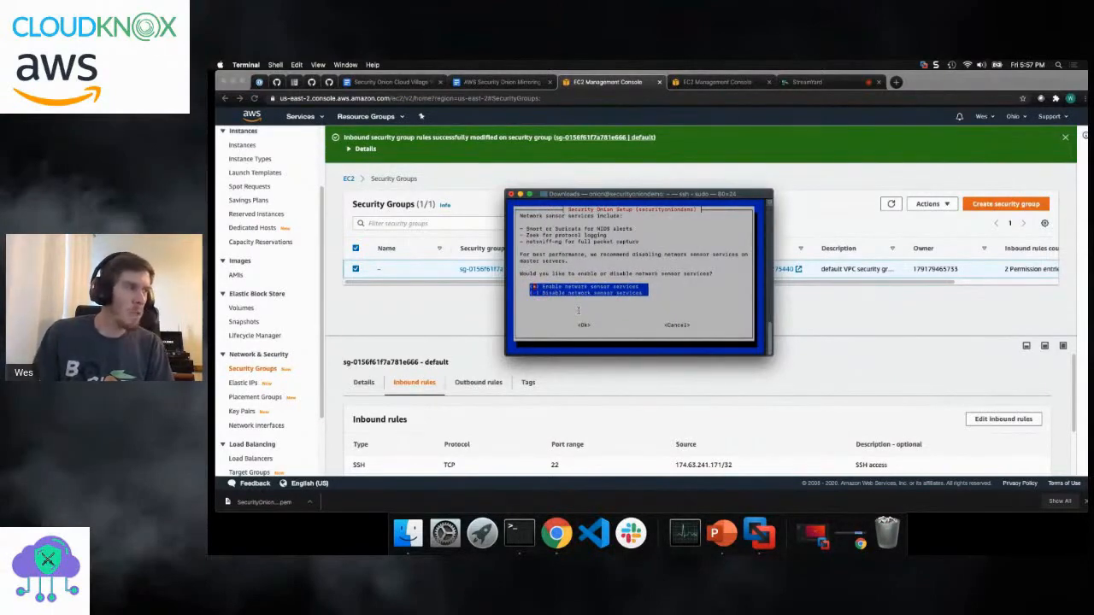
- Enable network sensor services and accept the defaults for PF_RING min_num_slots, the monitored interface and HOME_NET
{"action": "key", "text": "Tab"}
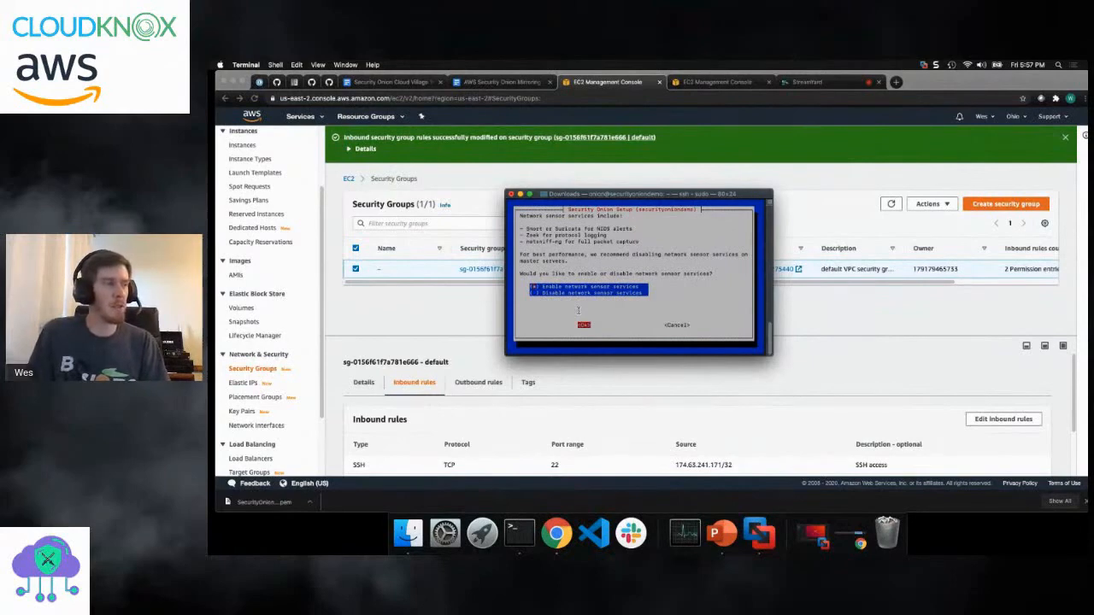
{"action": "key", "text": "Return"}
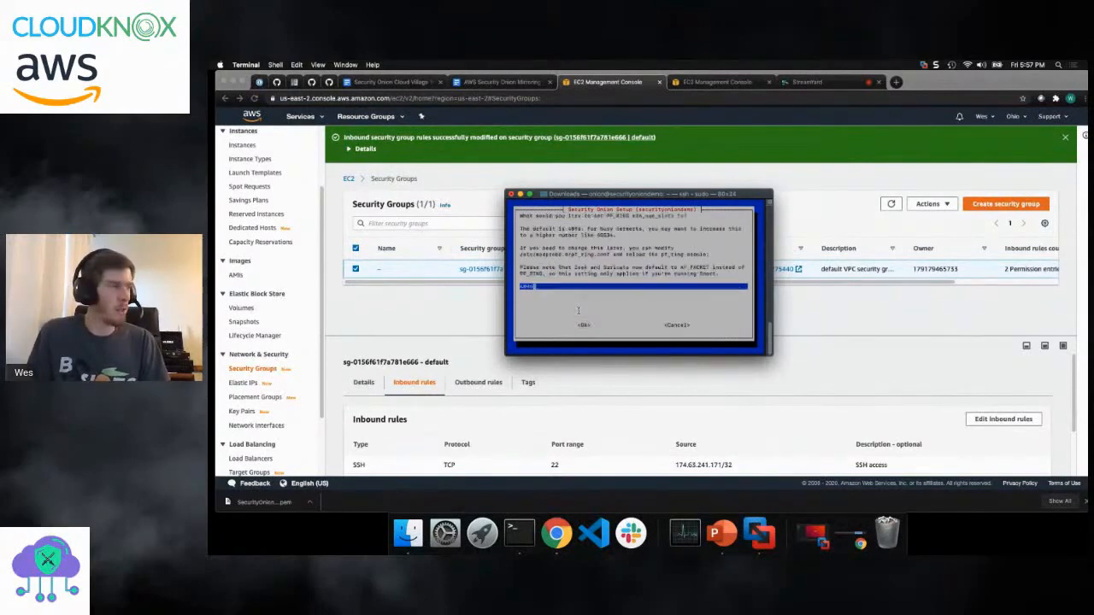
{"action": "key", "text": "Tab"}
{"action": "key", "text": "Return"}
{"action": "key", "text": "Tab"}
{"action": "key", "text": "Return"}
{"action": "key", "text": "Tab"}
{"action": "key", "text": "Return"}
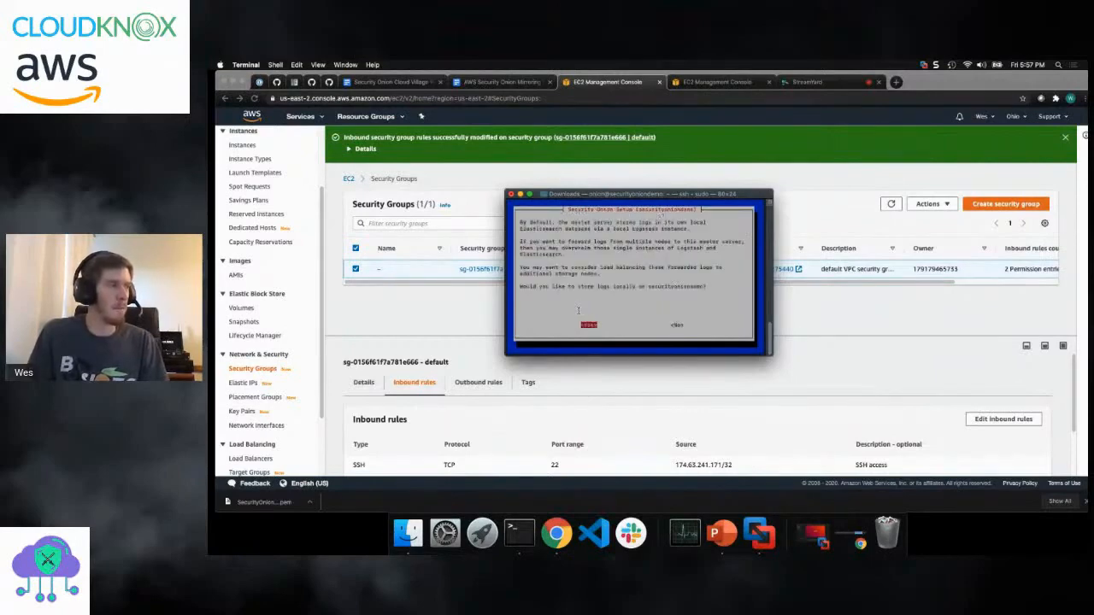
- Choose to store logs locally with the default storage setting, and apply the summarised setup changes
{"action": "key", "text": "Return"}
{"action": "key", "text": "Tab"}
{"action": "key", "text": "Return"}
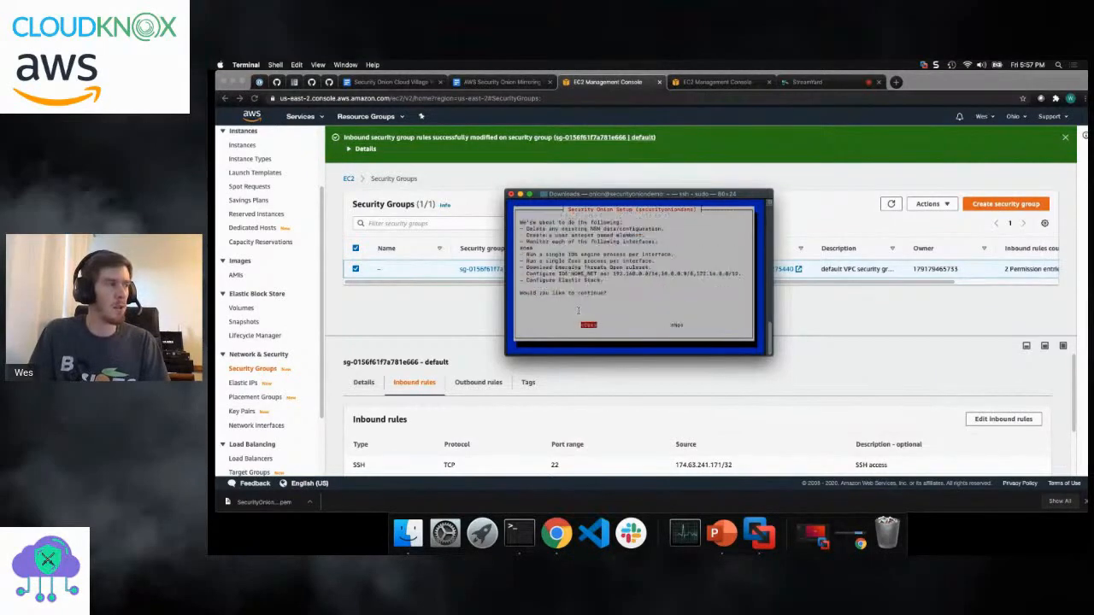
{"action": "key", "text": "Return"}
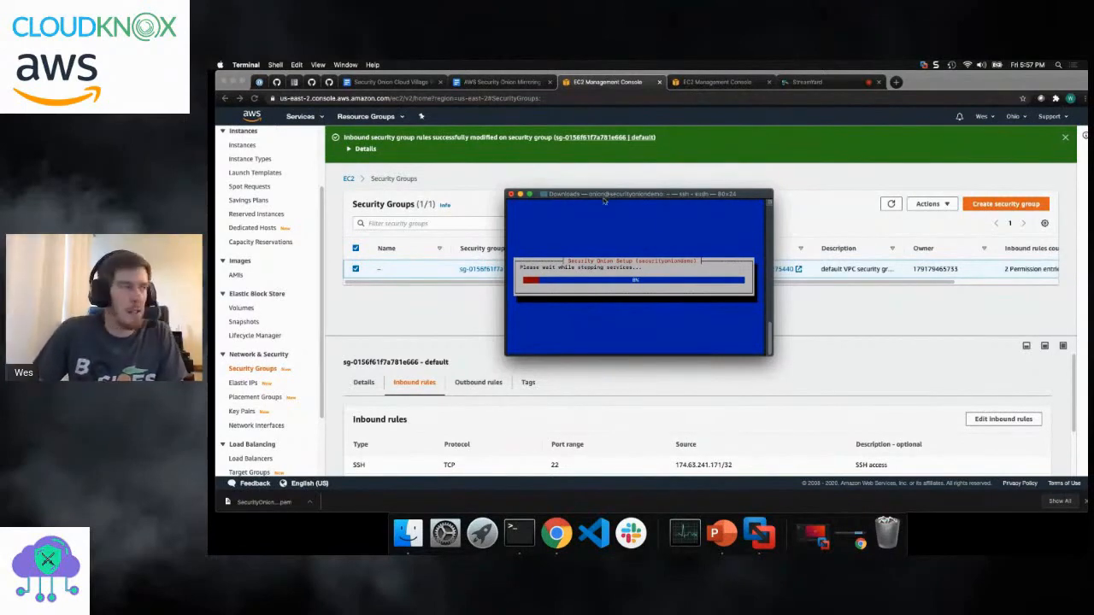
- Minimise the Terminal window while setup runs and open the EC2 Instances list in Chrome
{"action": "left_click_drag", "start_coordinate": [604, 195], "coordinate": [520, 178]}
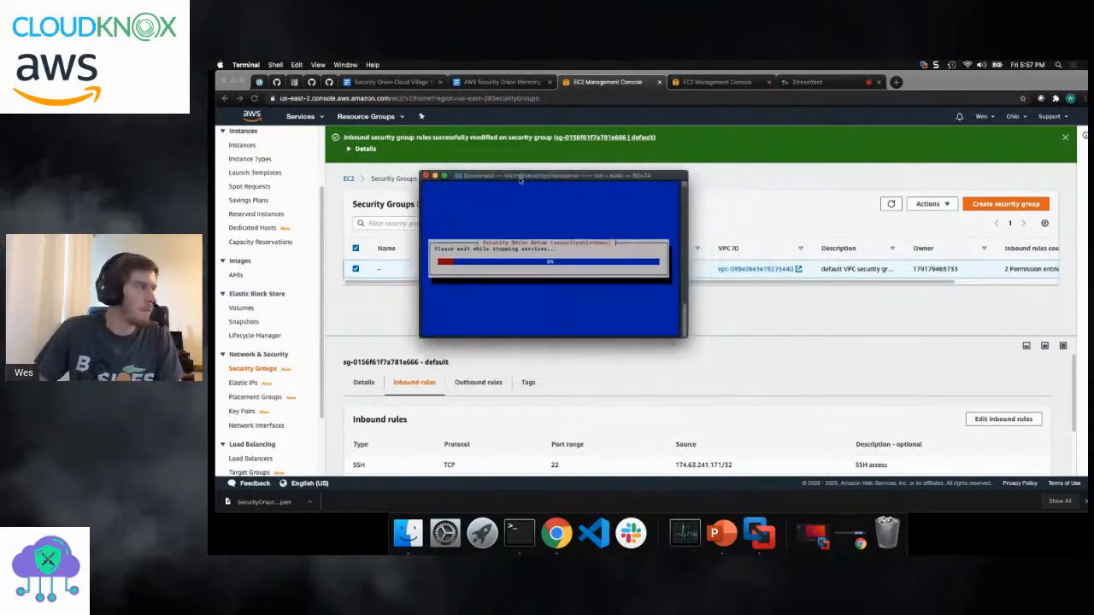
{"action": "left_click", "coordinate": [435, 176]}
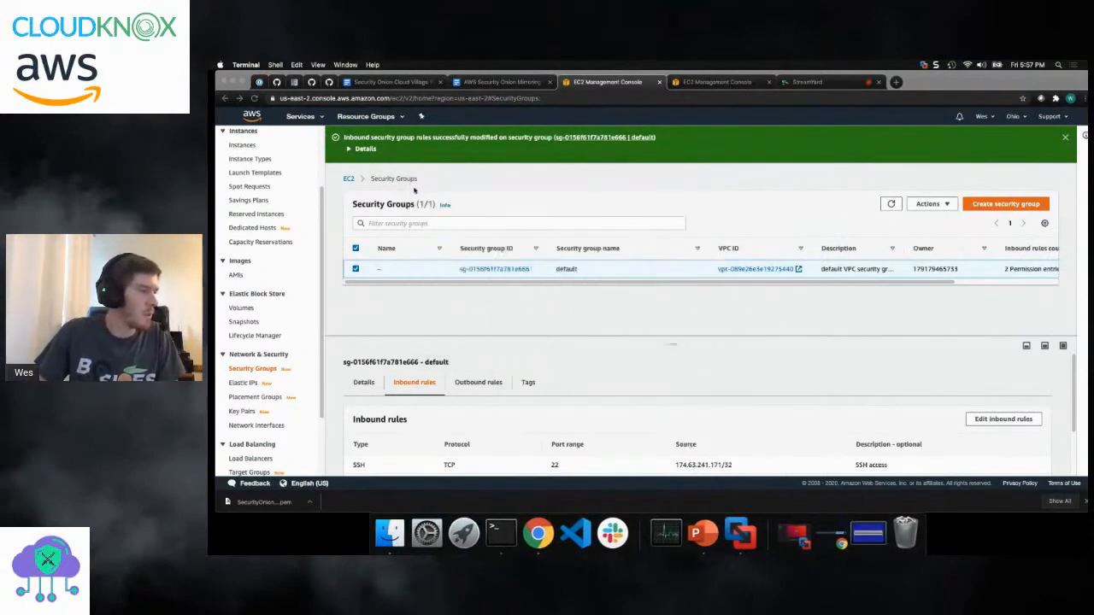
{"action": "scroll", "coordinate": [318, 226], "scroll_direction": "up", "scroll_amount": 5}
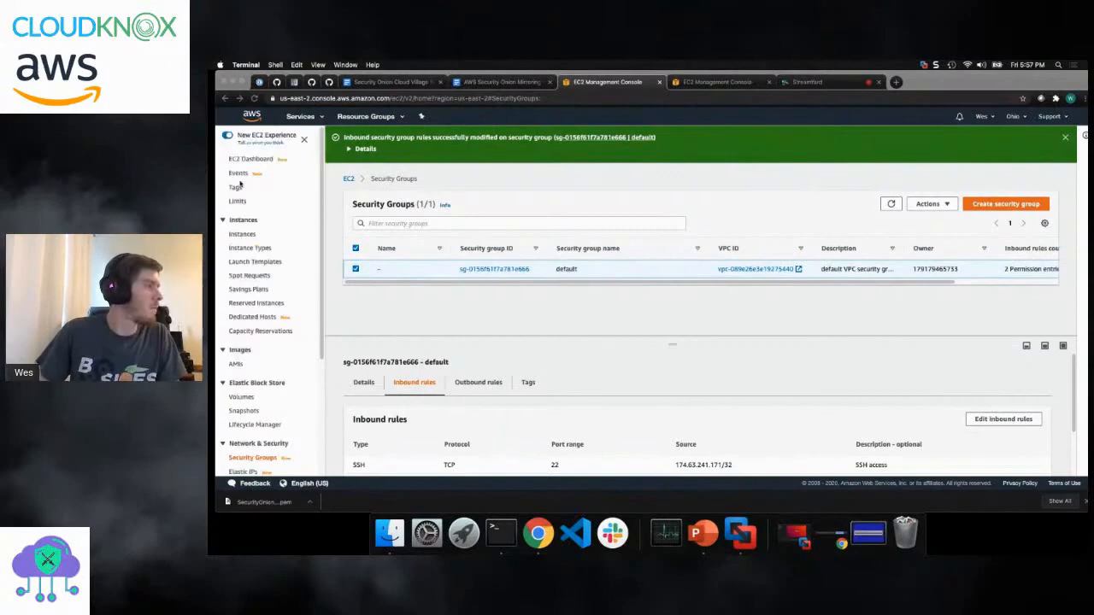
{"action": "left_click", "coordinate": [244, 235]}
{"action": "left_click", "coordinate": [242, 235]}
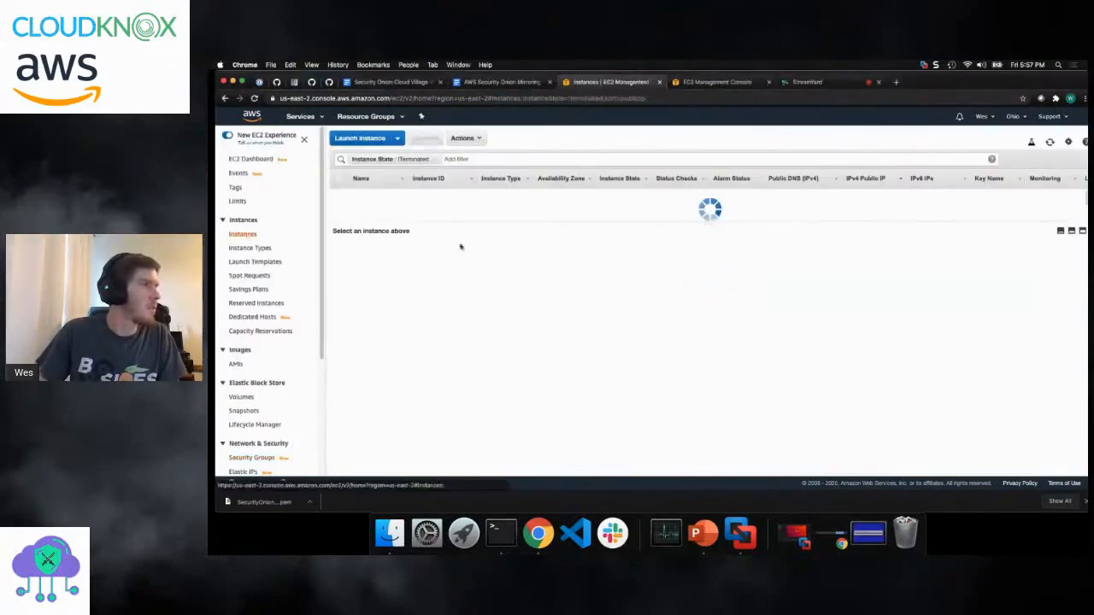
- Consult the AWS Security Onion Mirroring Step-By-Step document, and begin launching an instance from the 64-bit (x86) Amazon Linux 2 AMI (HVM)
{"action": "left_click", "coordinate": [501, 82]}
{"action": "scroll", "coordinate": [613, 368], "scroll_direction": "down", "scroll_amount": 5}
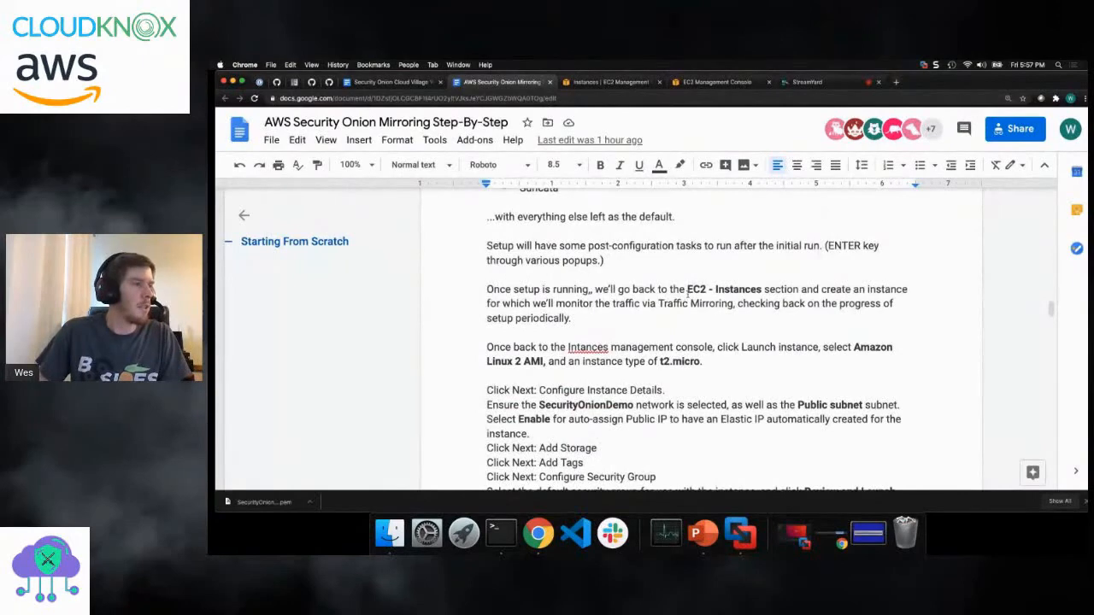
{"action": "left_click", "coordinate": [609, 82]}
{"action": "left_click", "coordinate": [359, 140]}
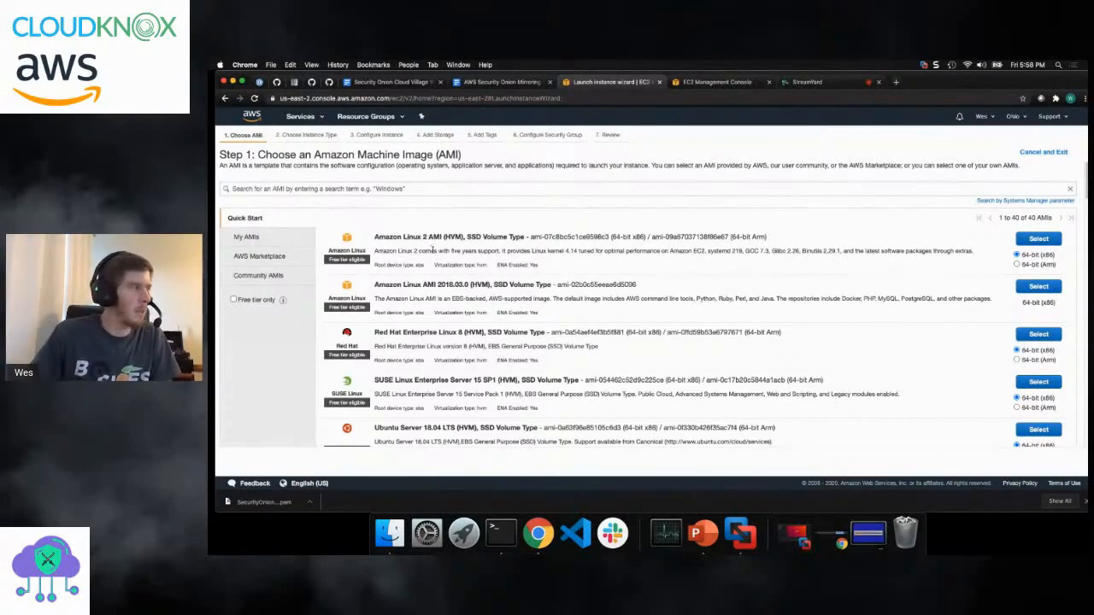
{"action": "left_click", "coordinate": [1038, 240]}
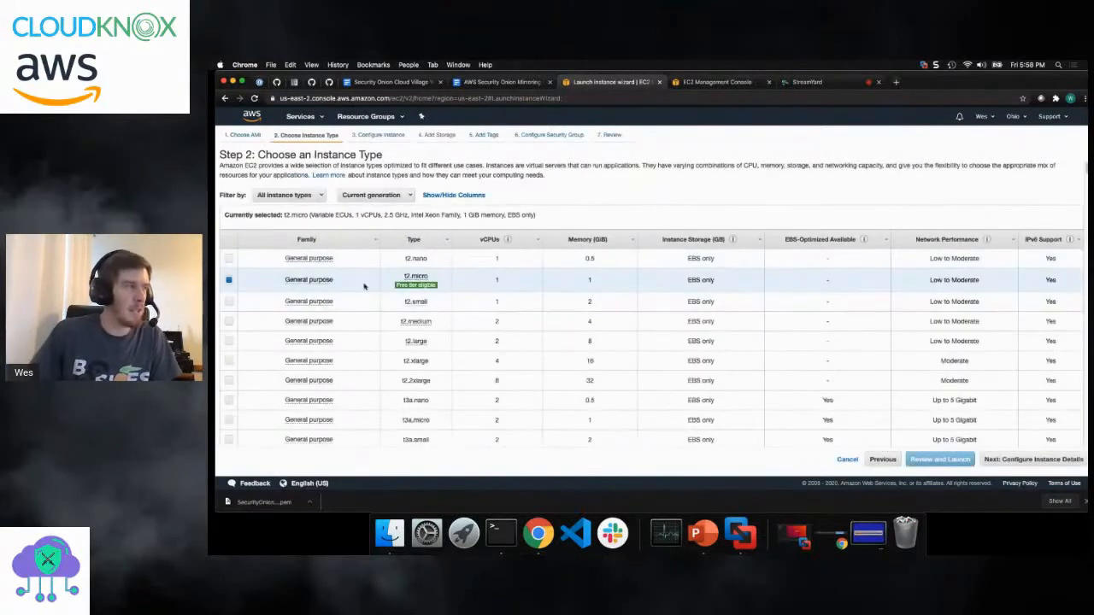
- Select t3.micro as the instance type for the new Amazon Linux 2 instance
{"action": "scroll", "coordinate": [283, 282], "scroll_direction": "down", "scroll_amount": 2}
{"action": "scroll", "coordinate": [282, 282], "scroll_direction": "down", "scroll_amount": 2}
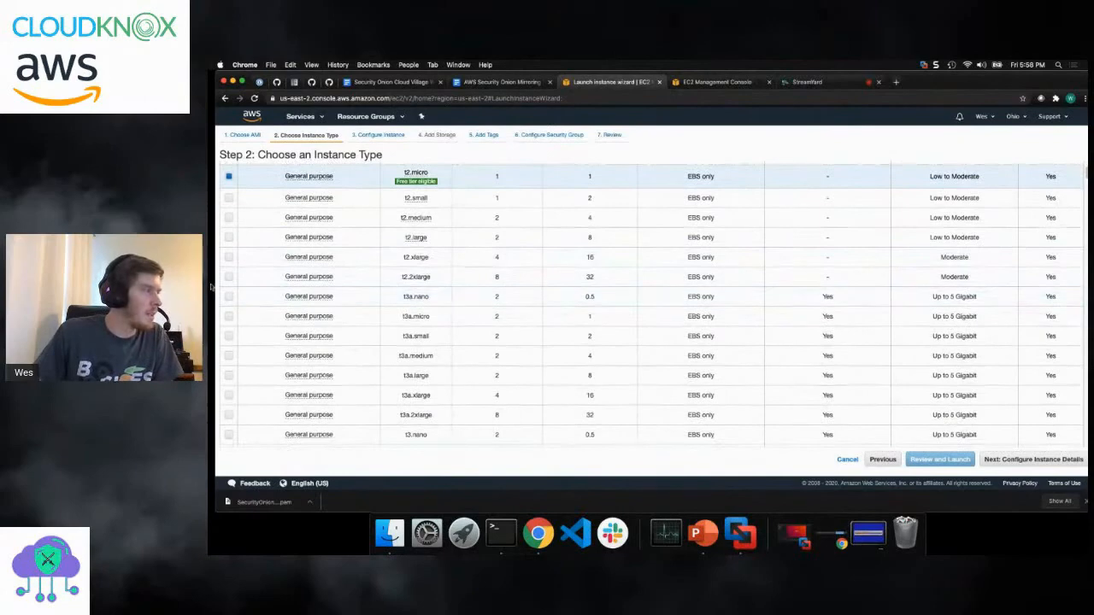
{"action": "scroll", "coordinate": [248, 333], "scroll_direction": "down", "scroll_amount": 2}
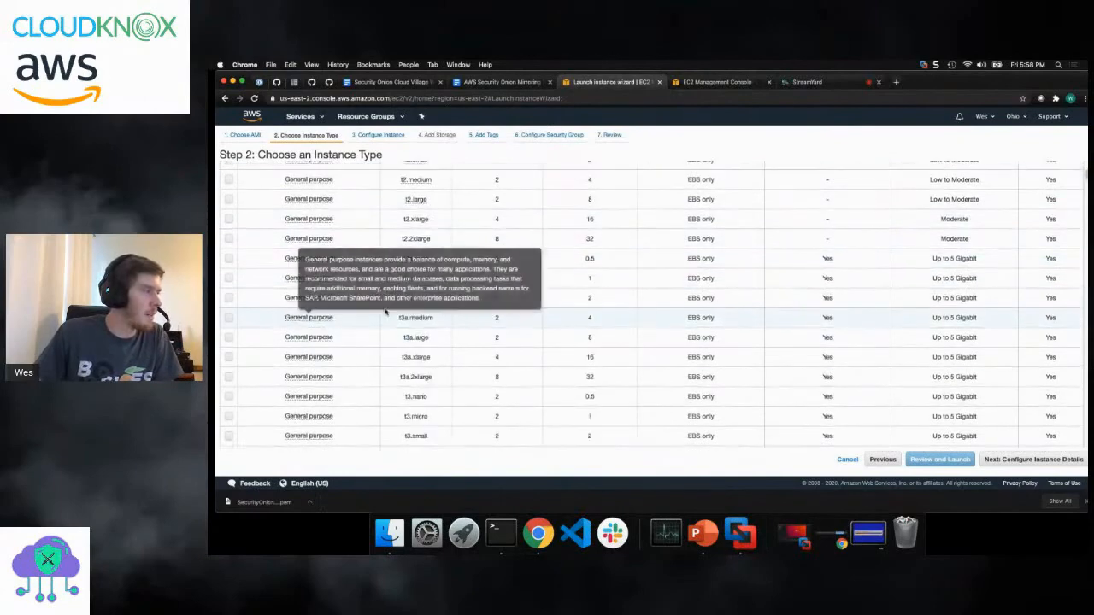
{"action": "left_click", "coordinate": [229, 417]}
{"action": "left_click", "coordinate": [229, 417]}
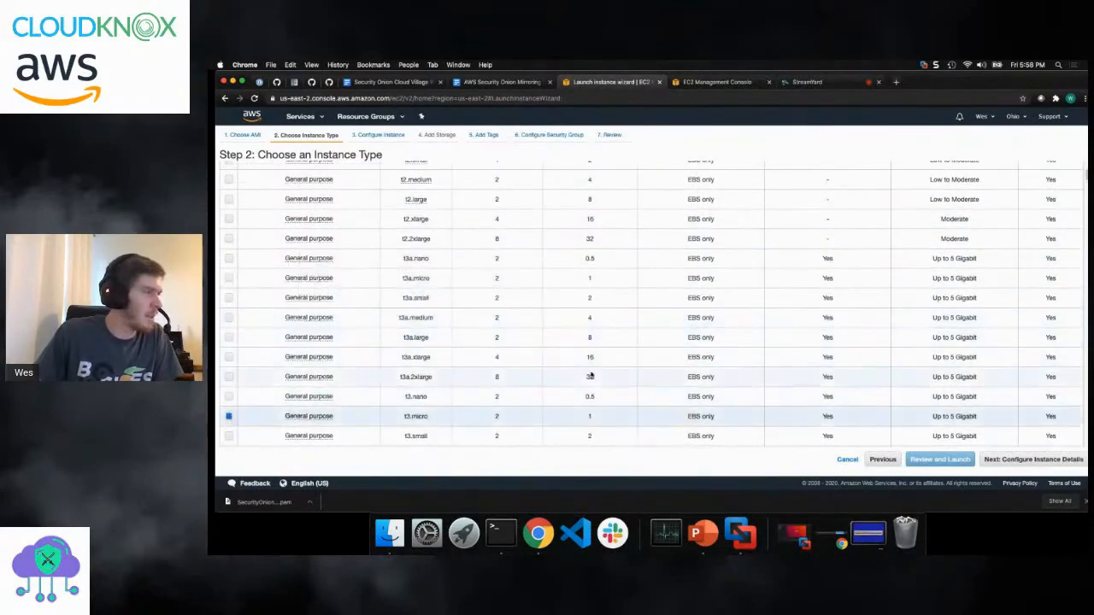
- Configure the instance details with Auto-assign Public IP set to Enable, leaving the other network settings at their defaults
{"action": "left_click", "coordinate": [1022, 460]}
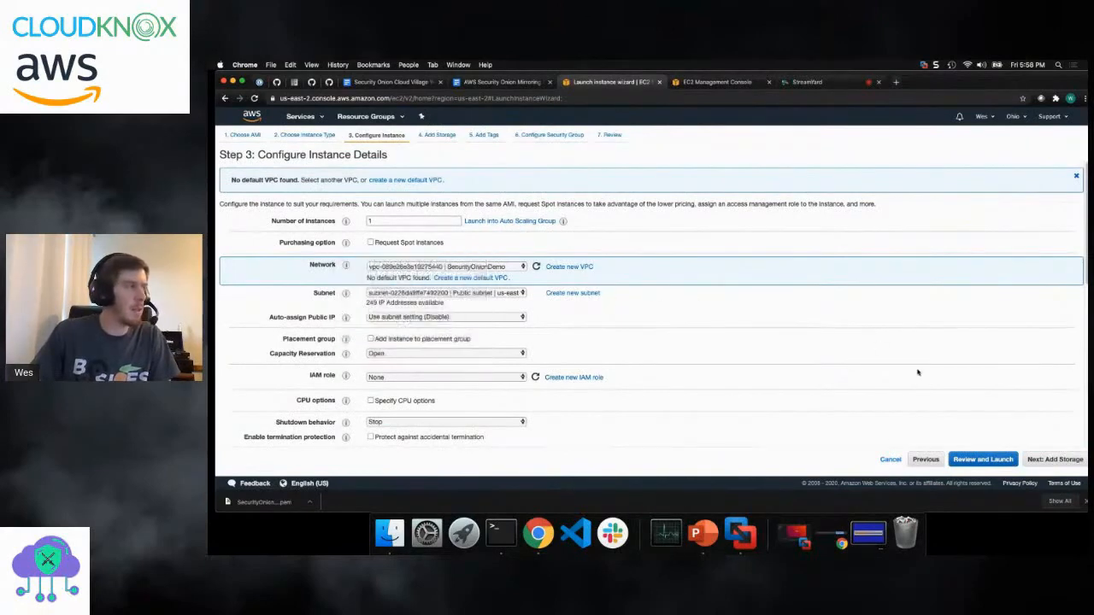
{"action": "scroll", "coordinate": [779, 288], "scroll_direction": "down", "scroll_amount": 5}
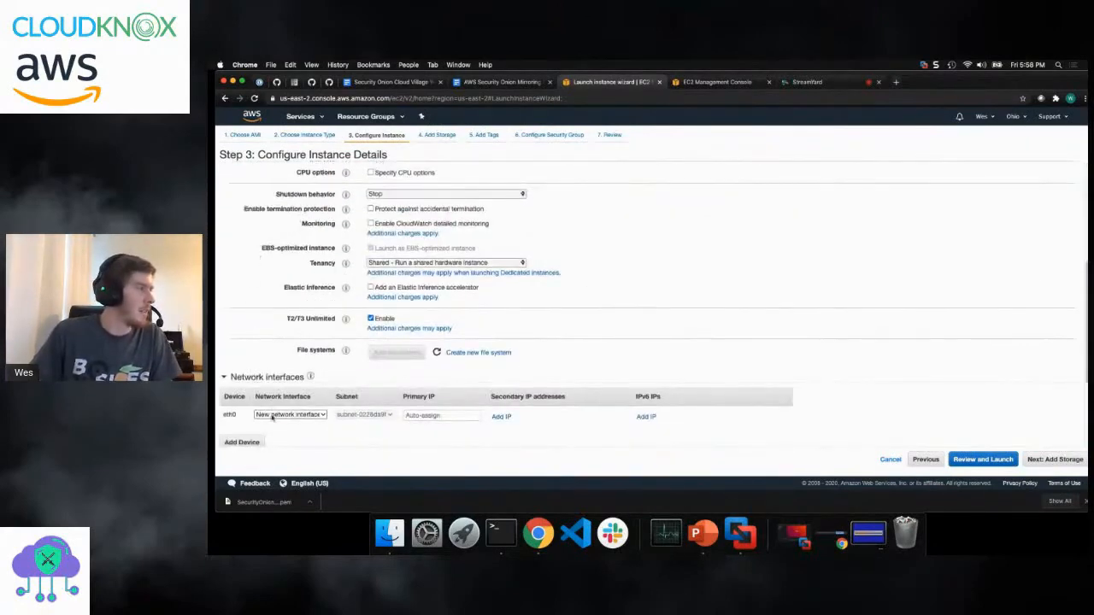
{"action": "scroll", "coordinate": [352, 267], "scroll_direction": "up", "scroll_amount": 2}
{"action": "scroll", "coordinate": [352, 267], "scroll_direction": "up", "scroll_amount": 2}
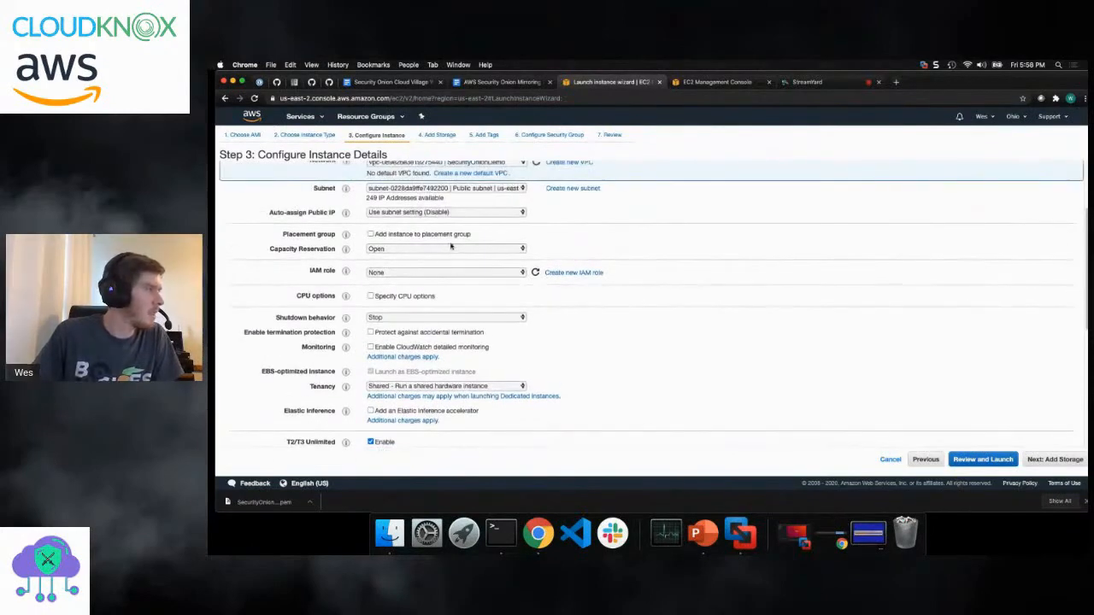
{"action": "left_click", "coordinate": [479, 213]}
{"action": "left_click", "coordinate": [477, 220]}
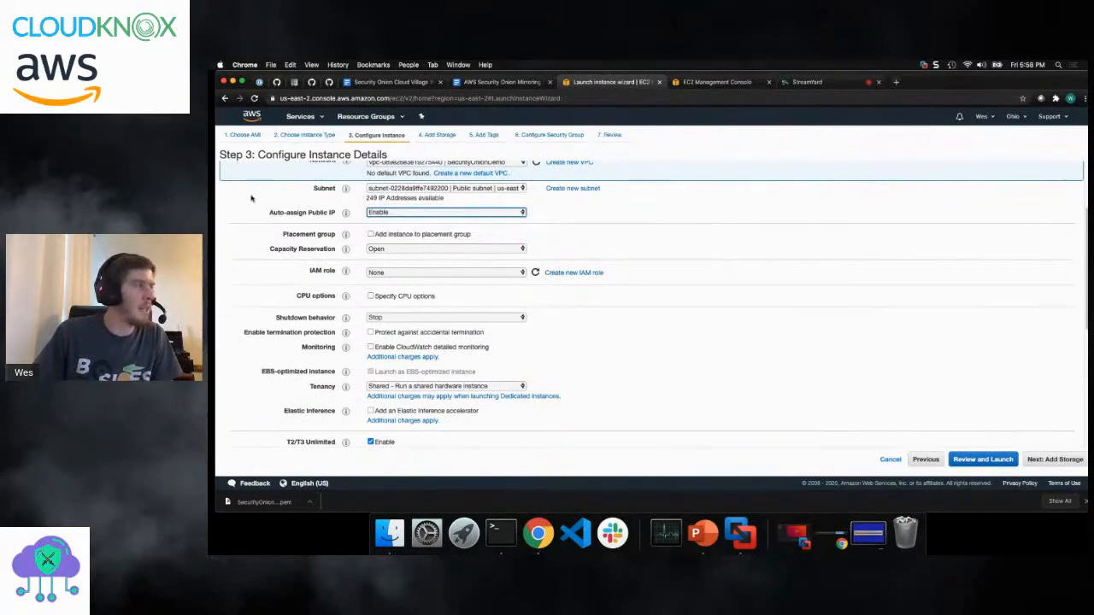
{"action": "scroll", "coordinate": [871, 300], "scroll_direction": "down", "scroll_amount": 5}
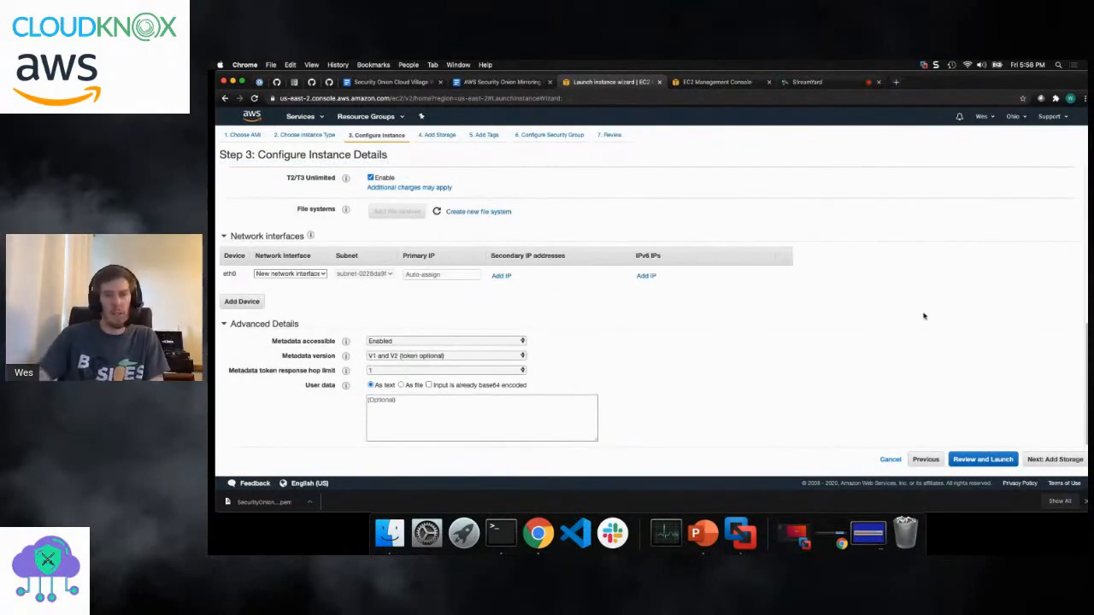
- Accept the default storage without adding tags, and assign the existing default VPC security group to the instance
{"action": "left_click", "coordinate": [1040, 459]}
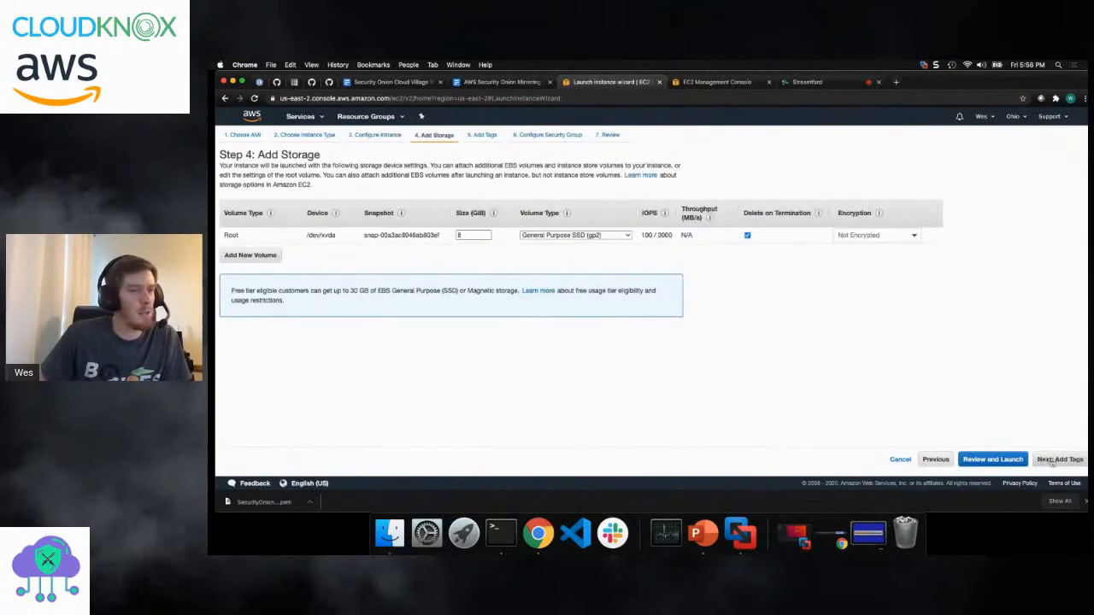
{"action": "left_click", "coordinate": [1054, 461]}
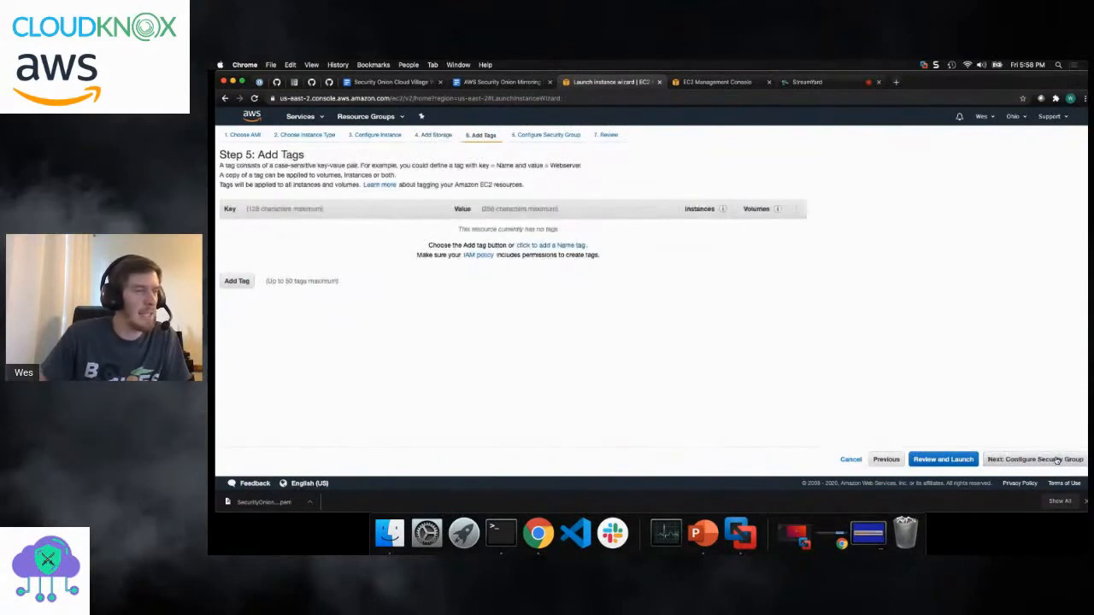
{"action": "left_click", "coordinate": [1057, 460]}
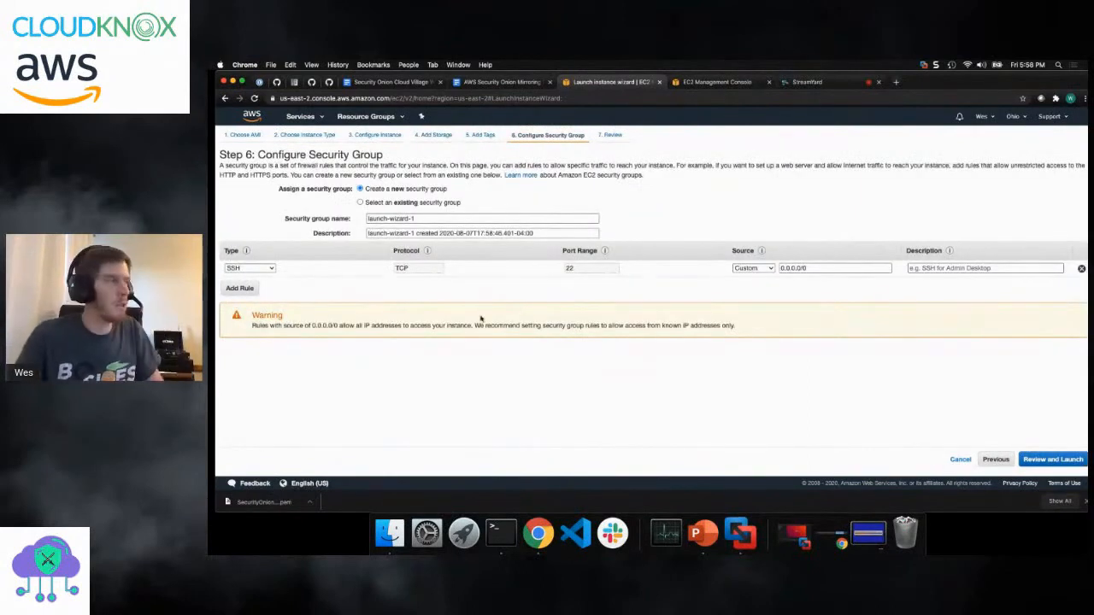
{"action": "left_click", "coordinate": [359, 202]}
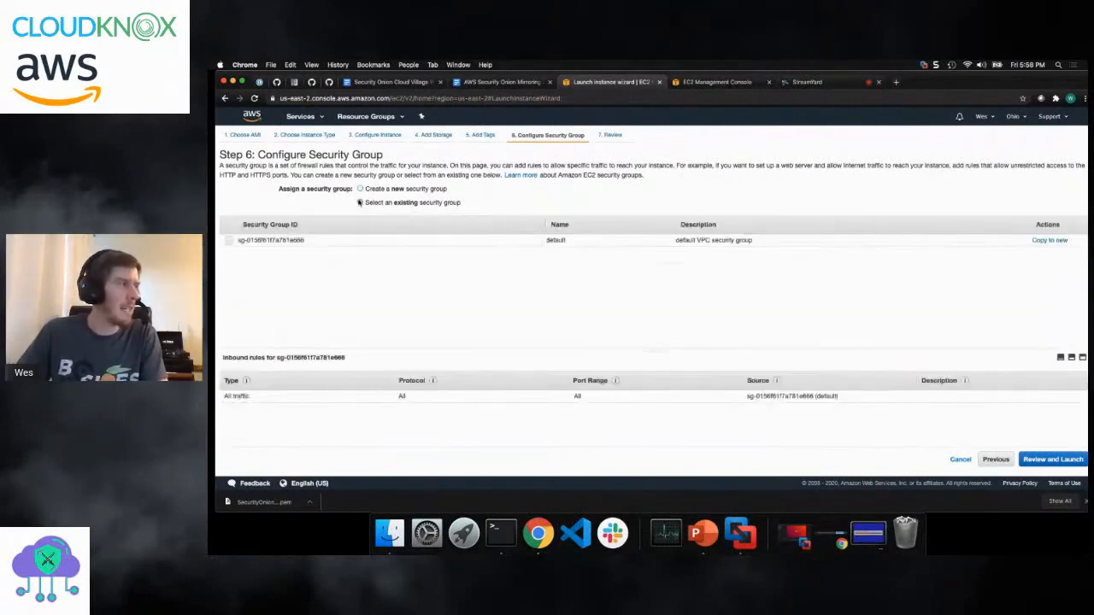
{"action": "left_click", "coordinate": [229, 240]}
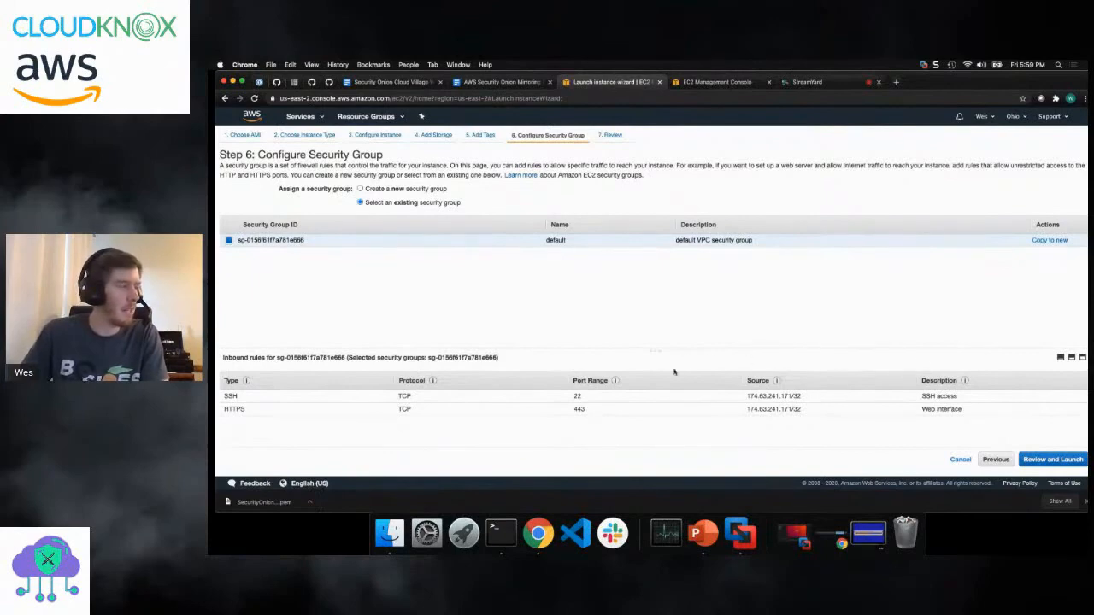
{"action": "left_click", "coordinate": [1050, 459]}
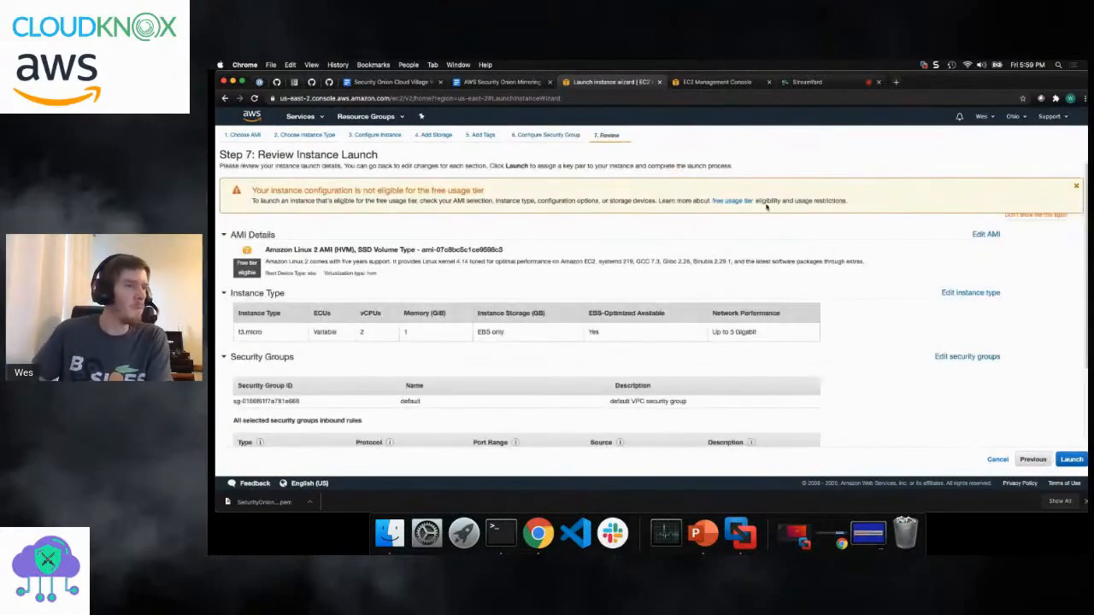
- Launch the instance with the existing SecurityOnionDemo1 key pair, acknowledging access to its private key file, and open the Instances list
{"action": "scroll", "coordinate": [967, 349], "scroll_direction": "down", "scroll_amount": 3}
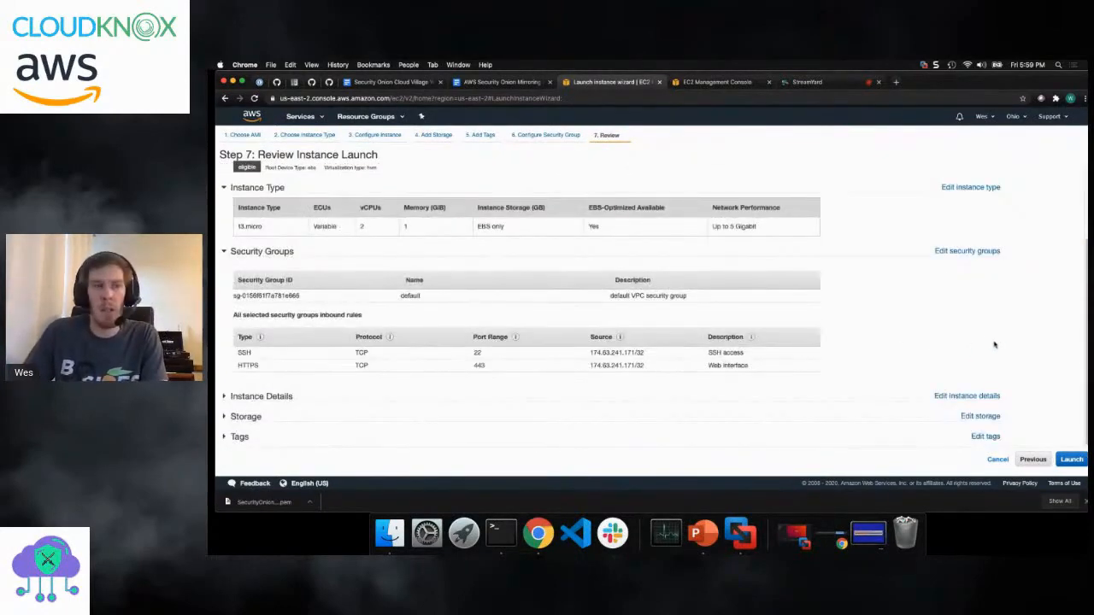
{"action": "left_click", "coordinate": [1074, 460]}
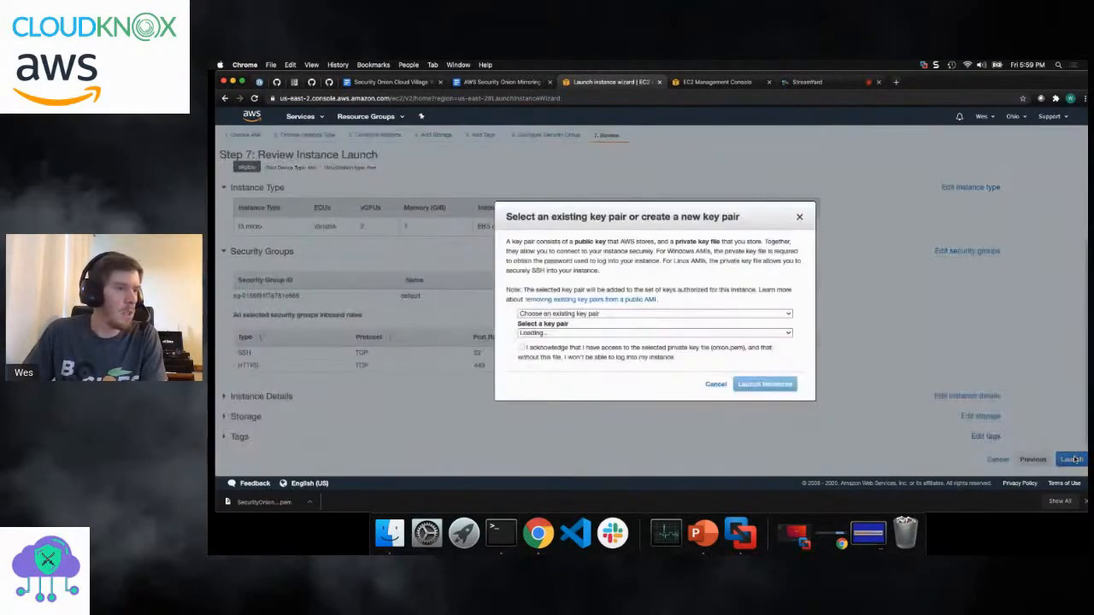
{"action": "left_click", "coordinate": [704, 313]}
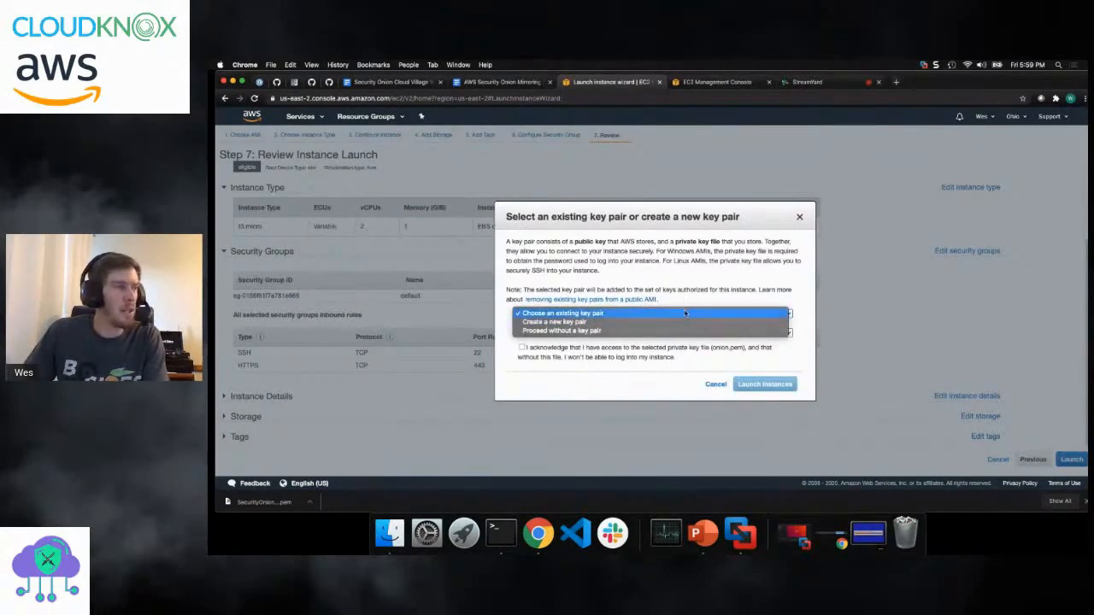
{"action": "left_click", "coordinate": [685, 312]}
{"action": "left_click", "coordinate": [582, 332]}
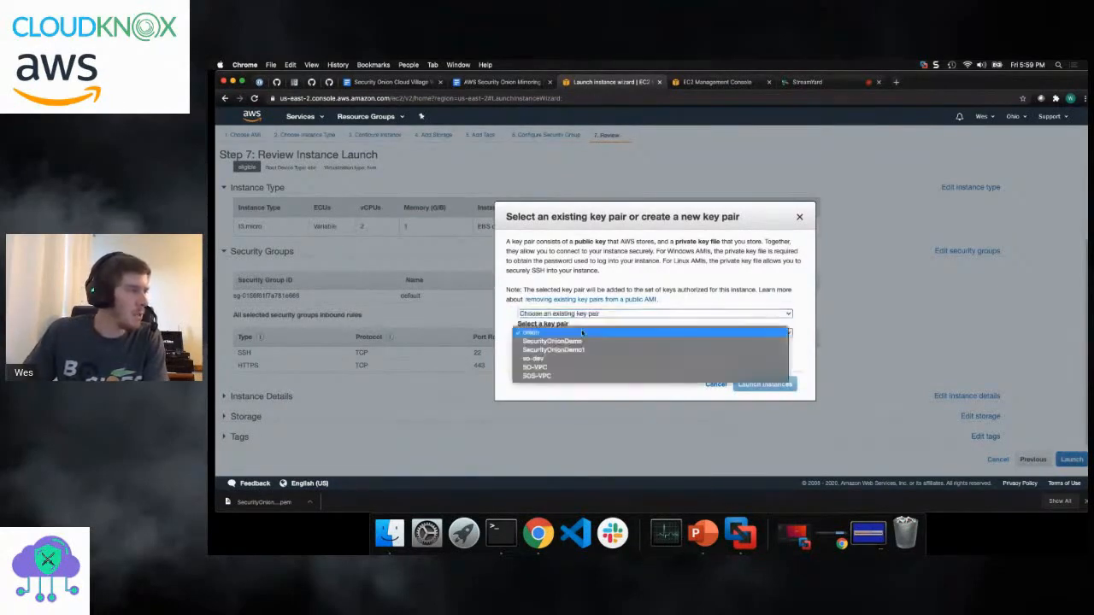
{"action": "left_click", "coordinate": [607, 350]}
{"action": "left_click", "coordinate": [523, 347]}
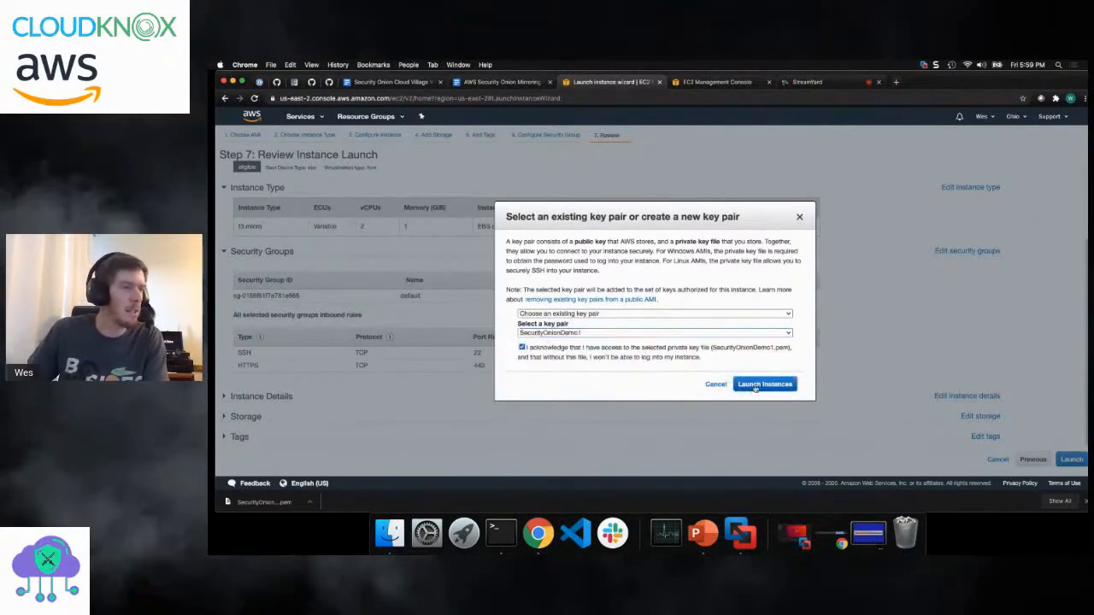
{"action": "left_click", "coordinate": [754, 384]}
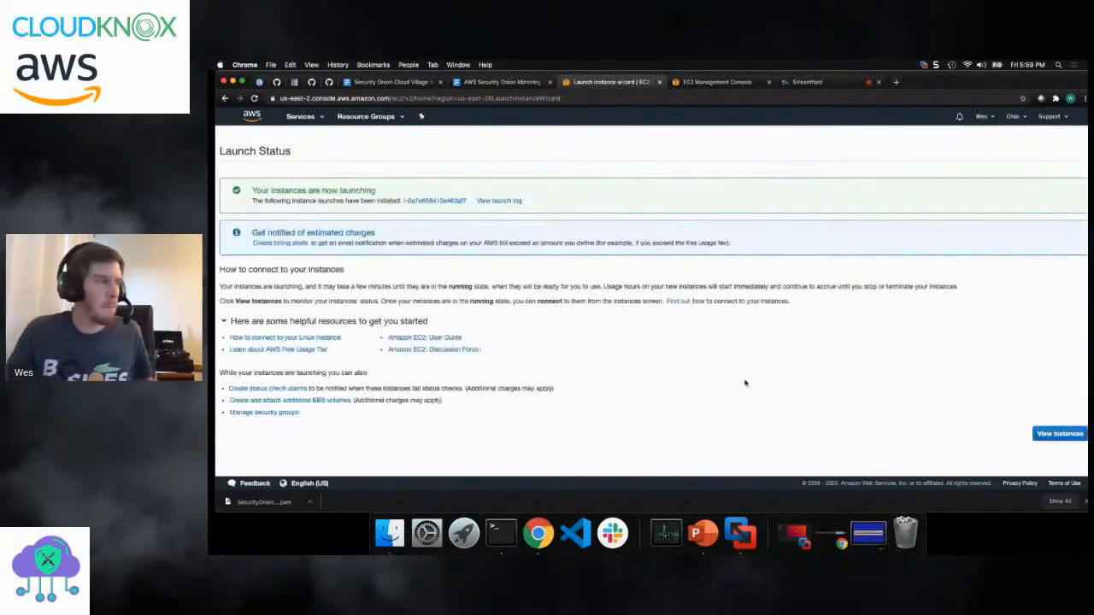
{"action": "left_click", "coordinate": [1060, 433]}
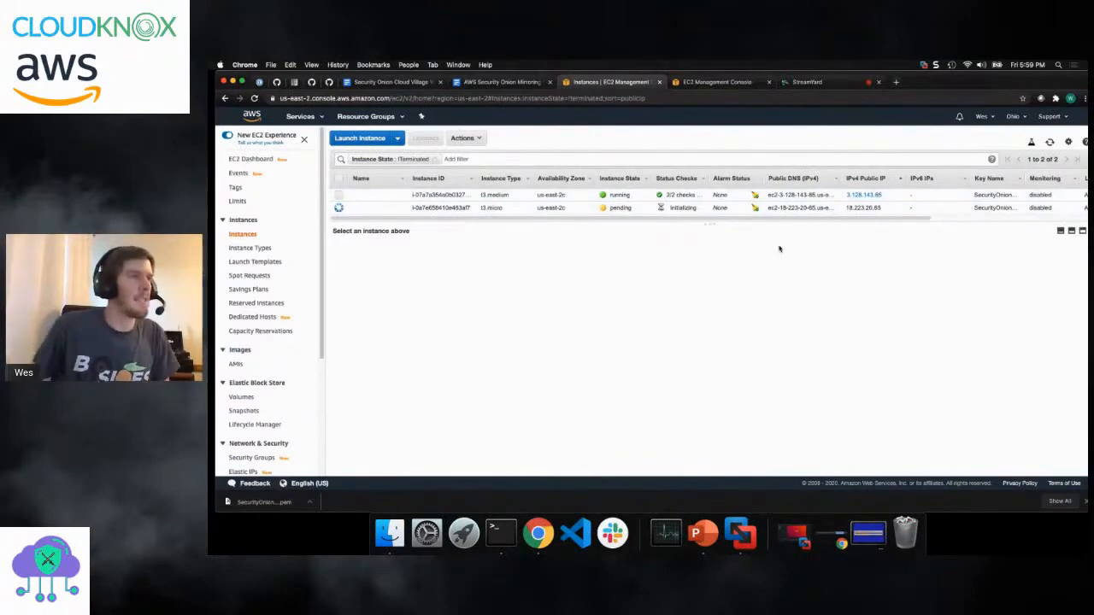
- Check the Security Onion setup progress in Terminal, and consult the mirroring document in Chrome for the security group instructions before returning to EC2 Instances
{"action": "left_click", "coordinate": [497, 536]}
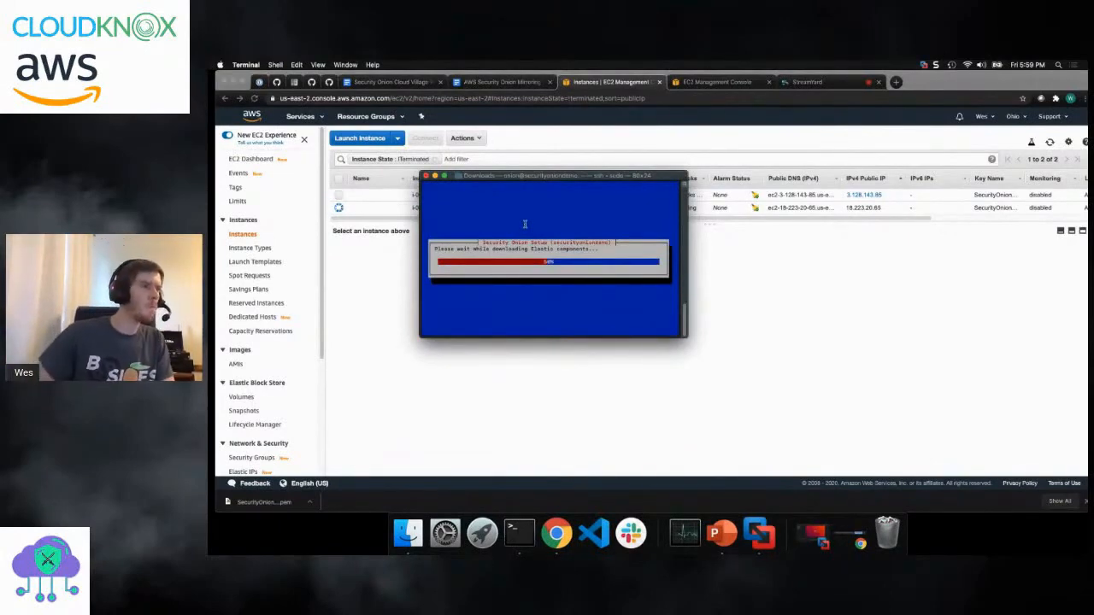
{"action": "left_click_drag", "start_coordinate": [528, 180], "coordinate": [788, 172]}
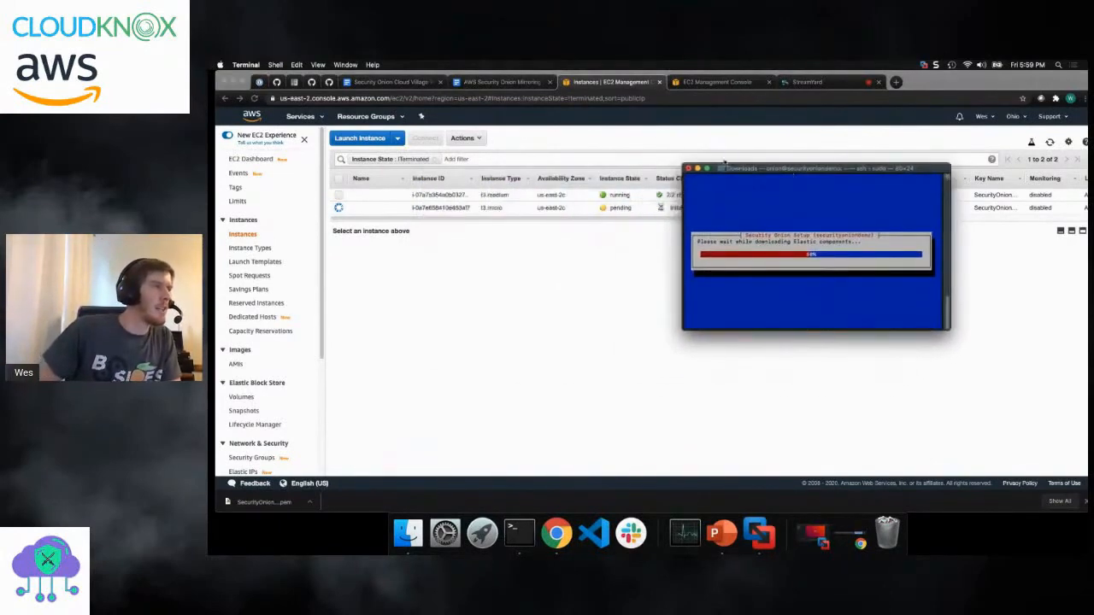
{"action": "left_click", "coordinate": [512, 83]}
{"action": "scroll", "coordinate": [555, 291], "scroll_direction": "down", "scroll_amount": 6}
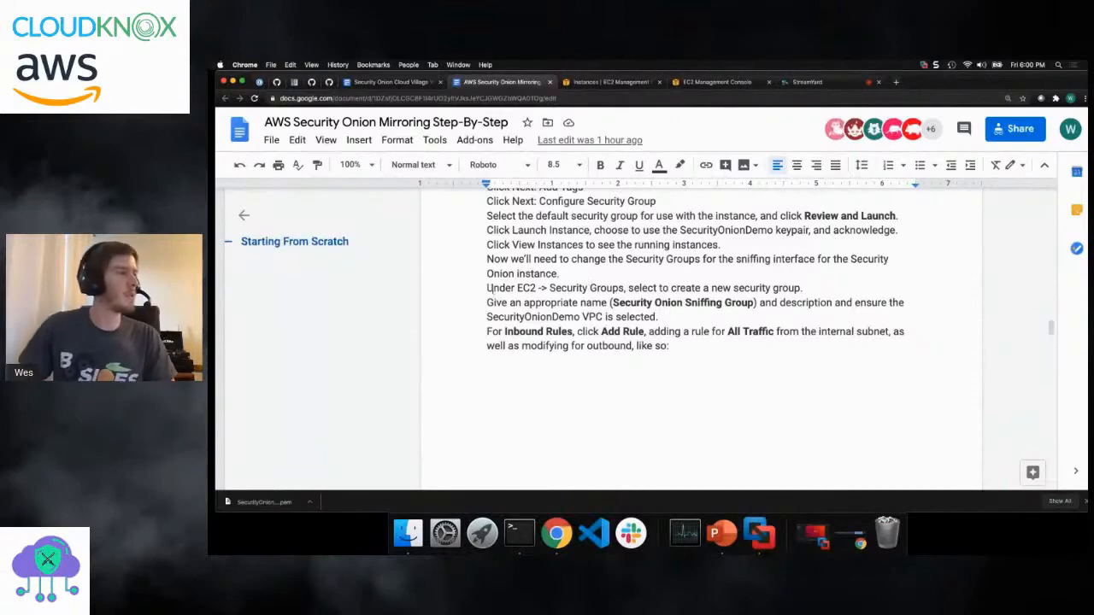
{"action": "left_click", "coordinate": [564, 83]}
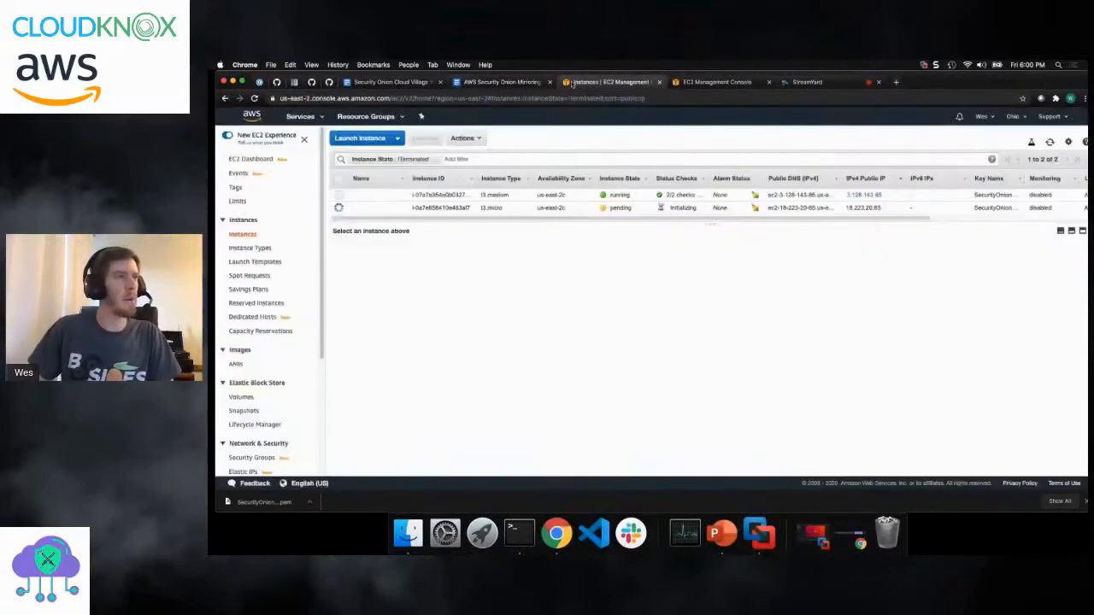
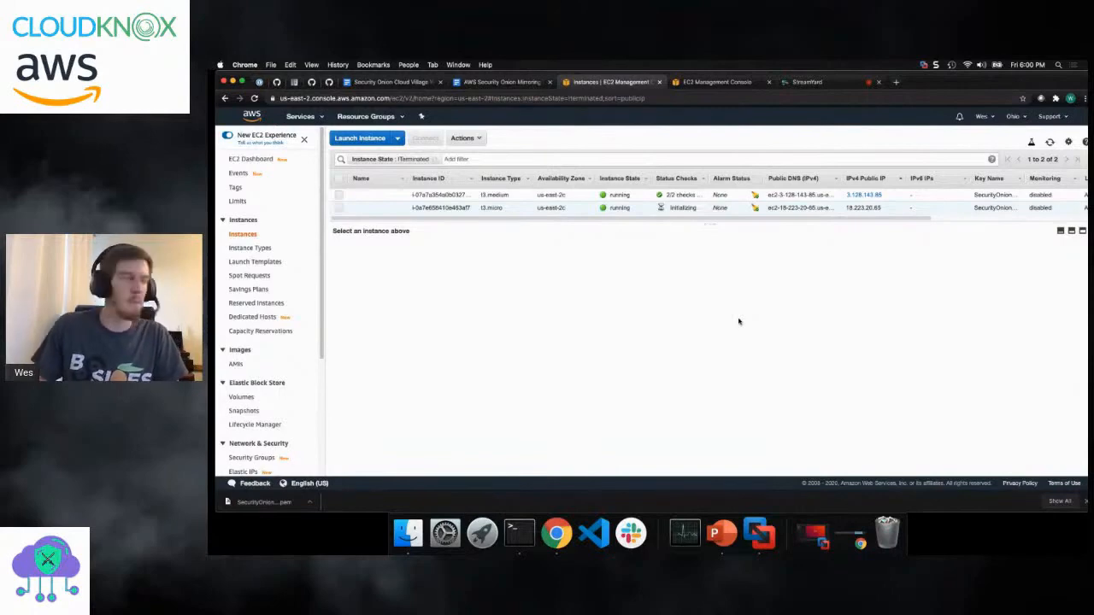
- Start a new EC2 security group and name it Security Onion Sniffing Group
{"action": "left_click", "coordinate": [257, 459]}
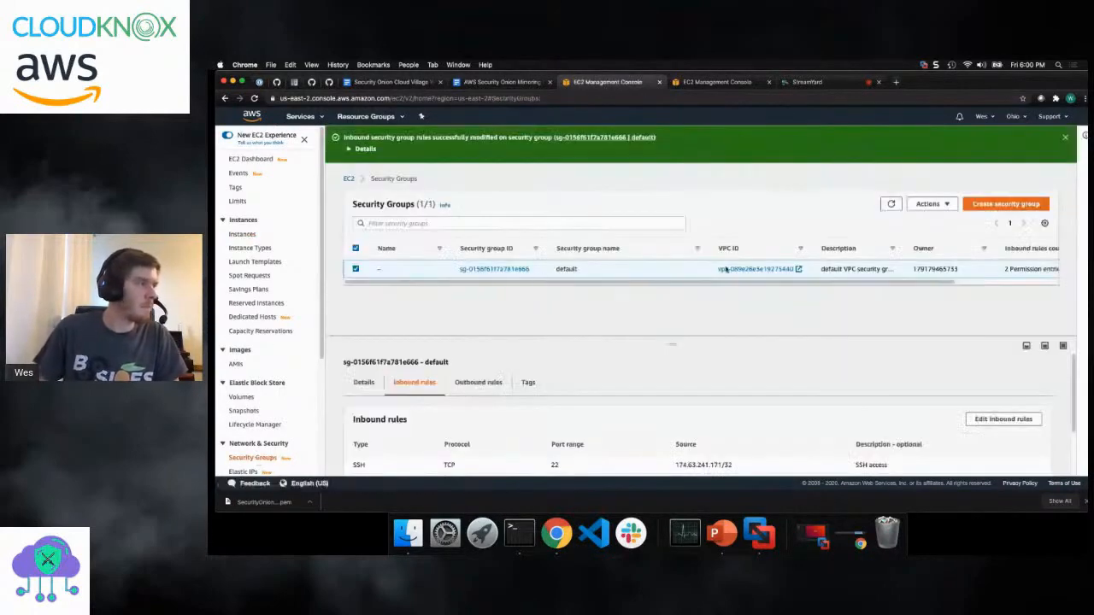
{"action": "left_click", "coordinate": [1006, 203]}
{"action": "left_click", "coordinate": [394, 248]}
{"action": "type", "text": "Security"}
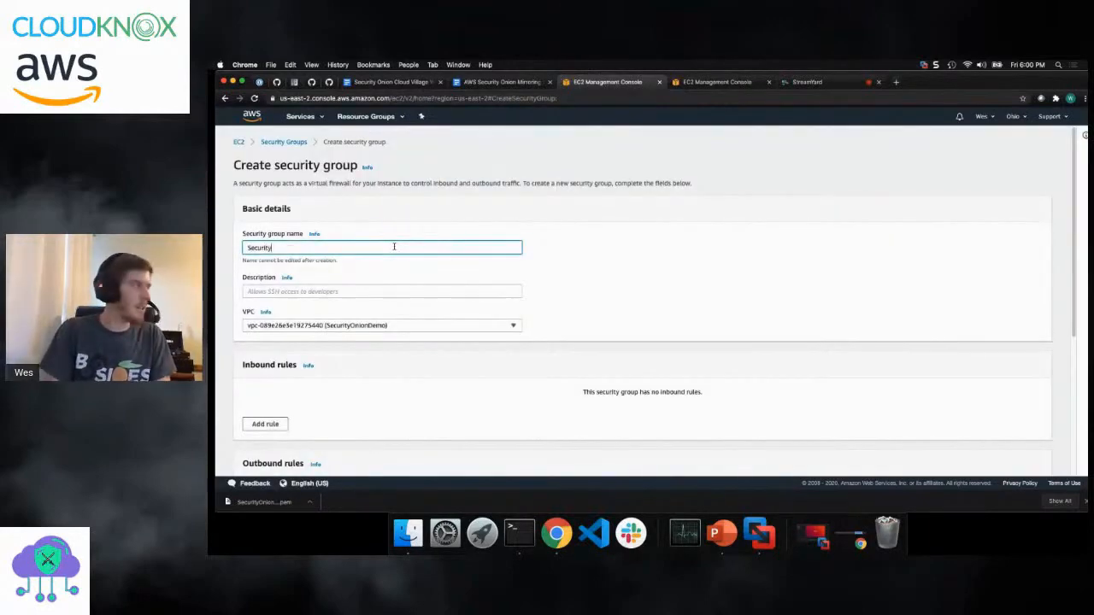
{"action": "type", "text": " Onion S"}
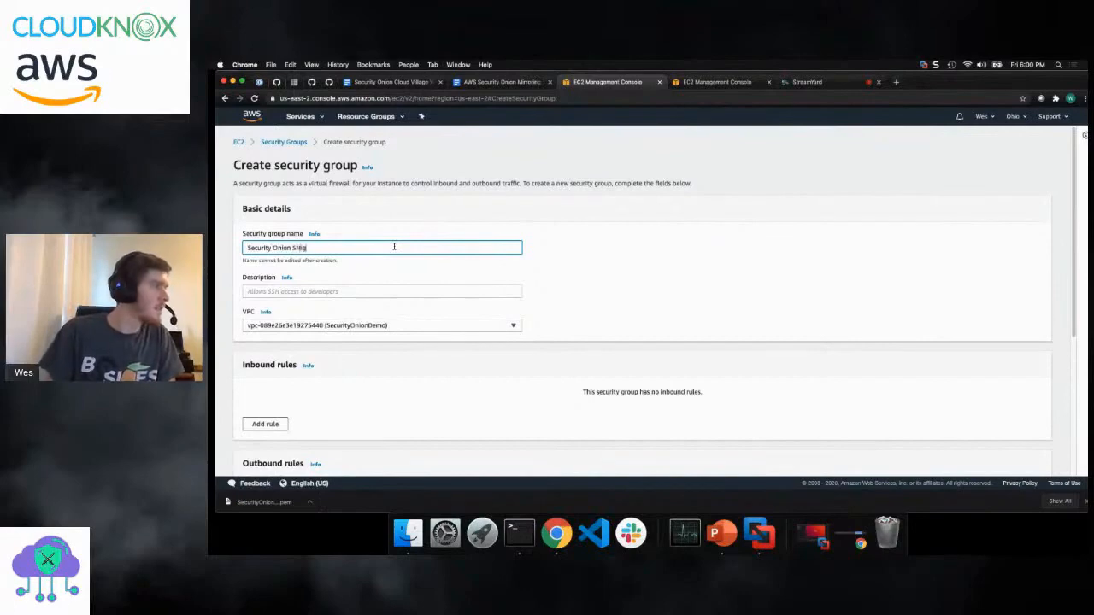
{"action": "type", "text": "ni"}
{"action": "key", "text": "BackSpace"}
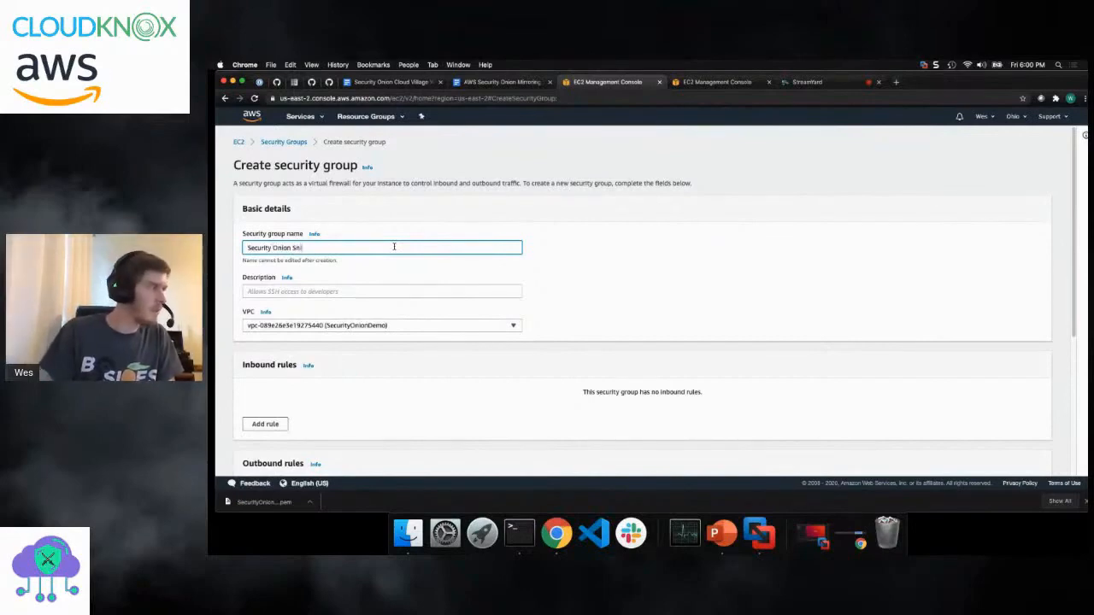
{"action": "type", "text": "iffing Group"}
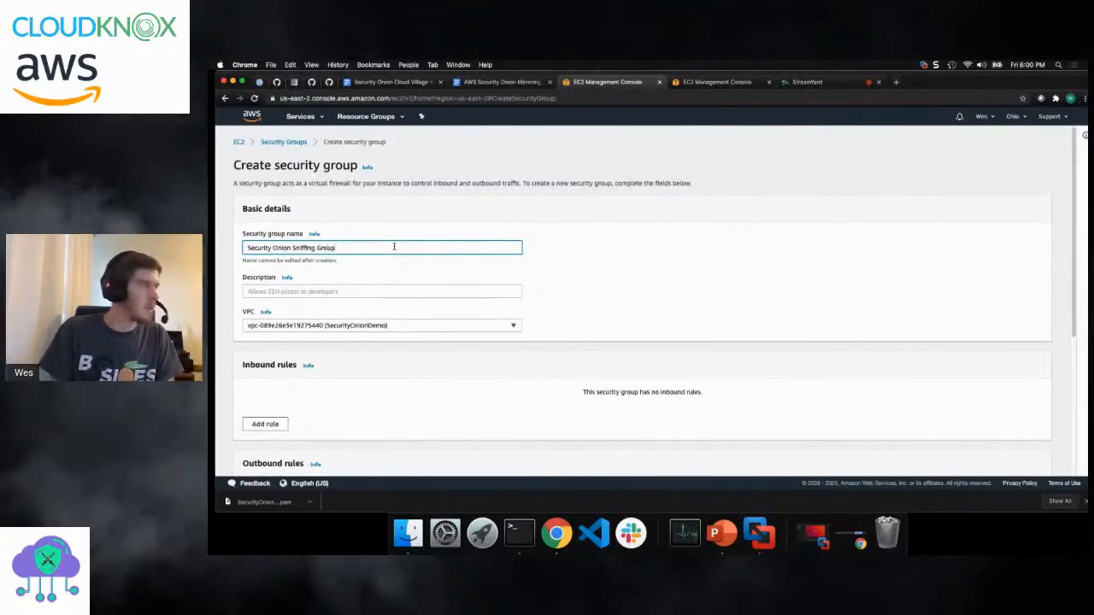
- Describe the new security group as "Group that dictates who can talk to SO sniffing interface"
{"action": "left_click", "coordinate": [410, 292]}
{"action": "type", "text": "Group that dictat"}
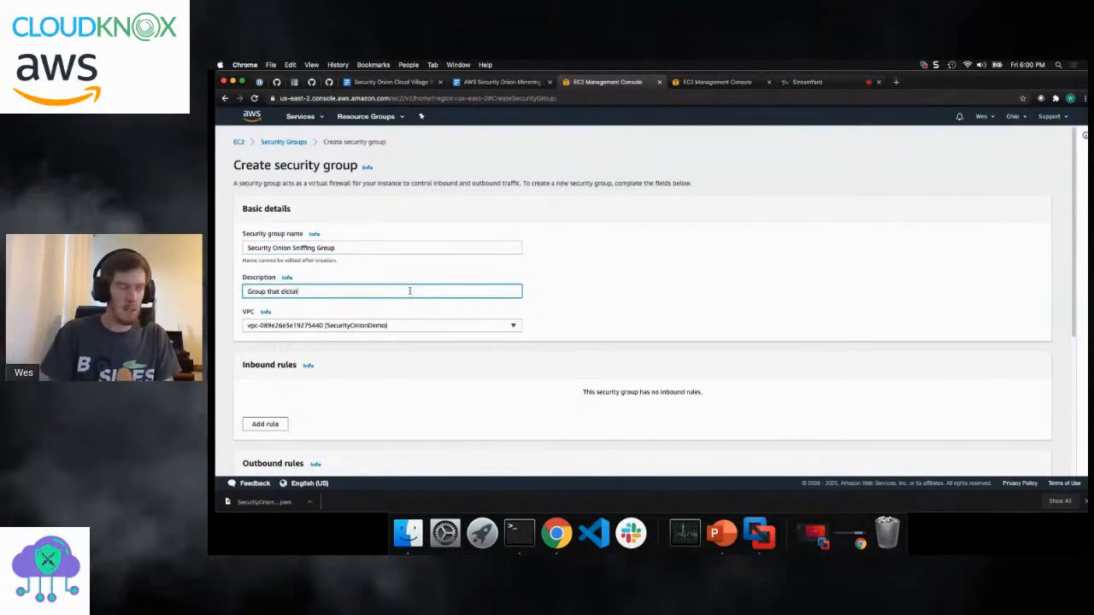
{"action": "type", "text": "es who can talk to SO sniffing interface"}
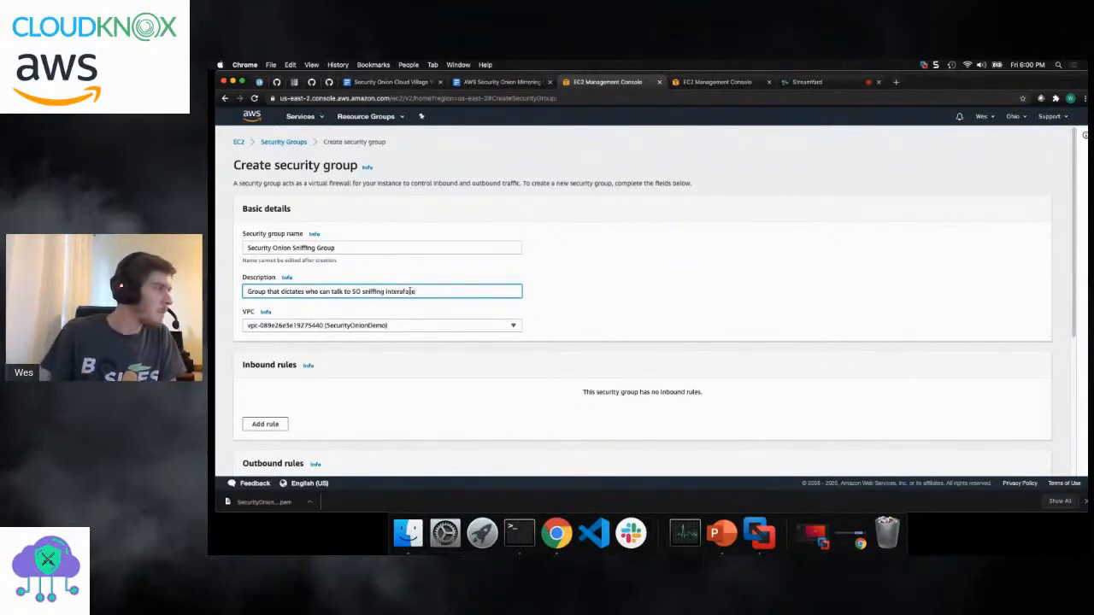
- Restrict the outbound all-traffic rule to the custom destination 10.100.10.0/24, removing the 0.0.0.0/0 destination
{"action": "scroll", "coordinate": [327, 248], "scroll_direction": "down", "scroll_amount": 2}
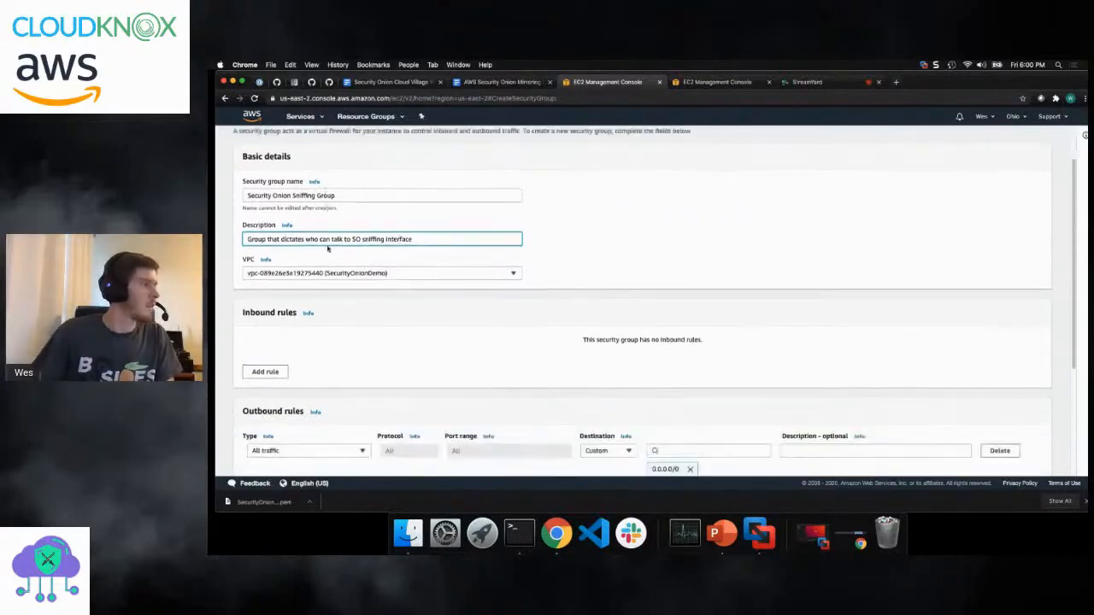
{"action": "scroll", "coordinate": [327, 248], "scroll_direction": "down", "scroll_amount": 5}
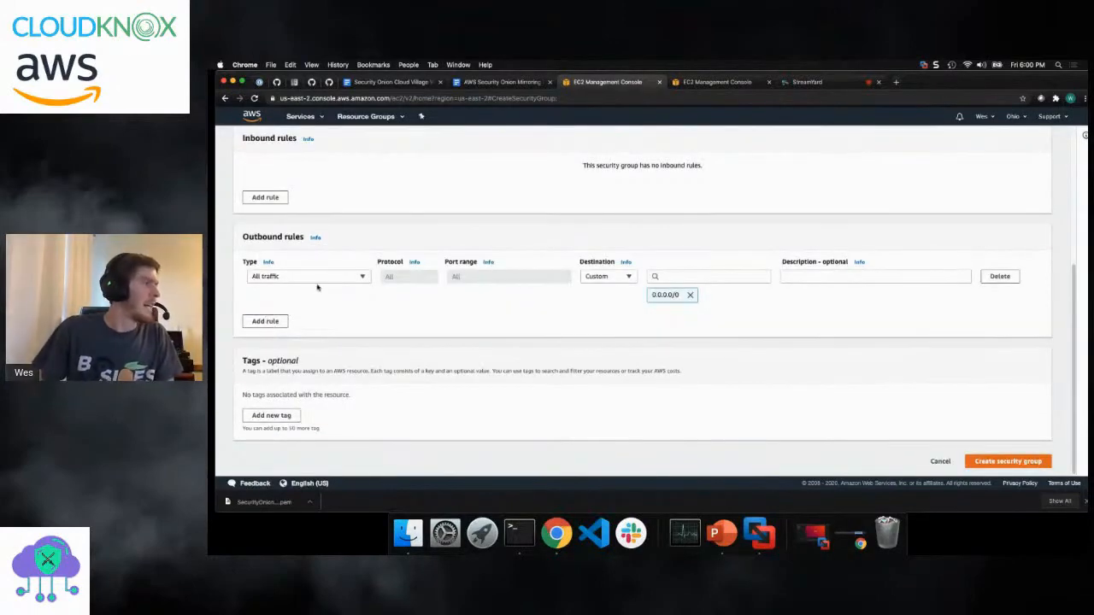
{"action": "left_click", "coordinate": [323, 279]}
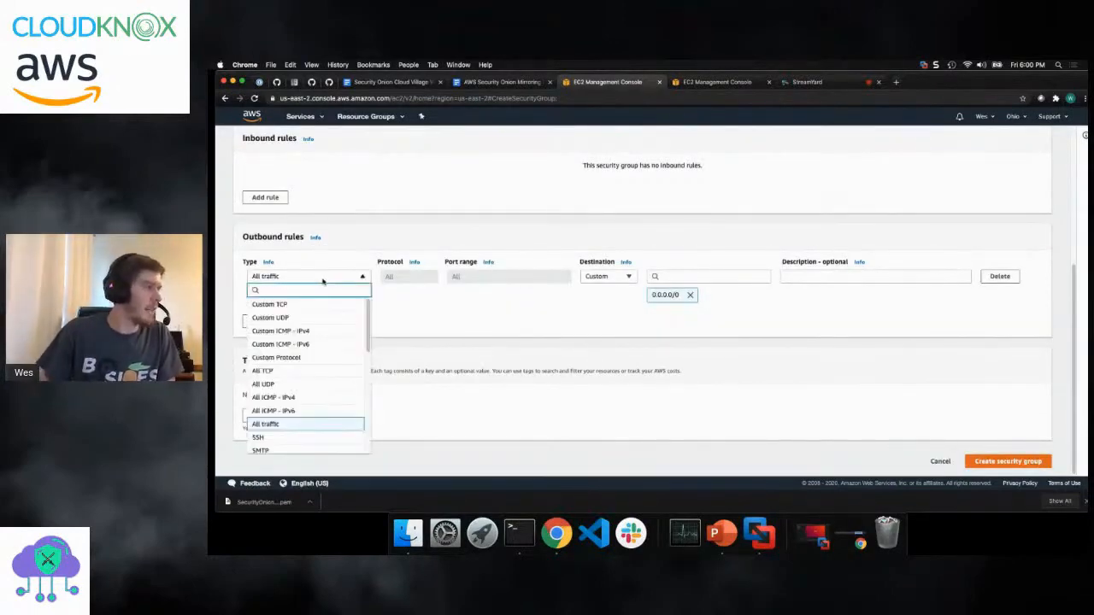
{"action": "left_click", "coordinate": [448, 314]}
{"action": "left_click", "coordinate": [603, 282]}
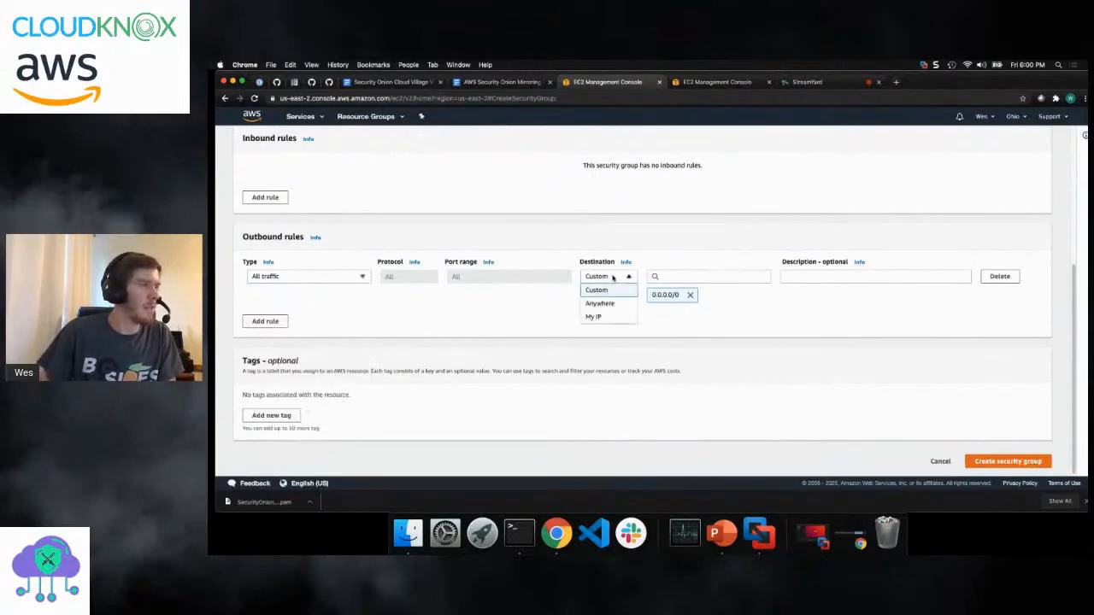
{"action": "left_click", "coordinate": [609, 328]}
{"action": "left_click", "coordinate": [705, 276]}
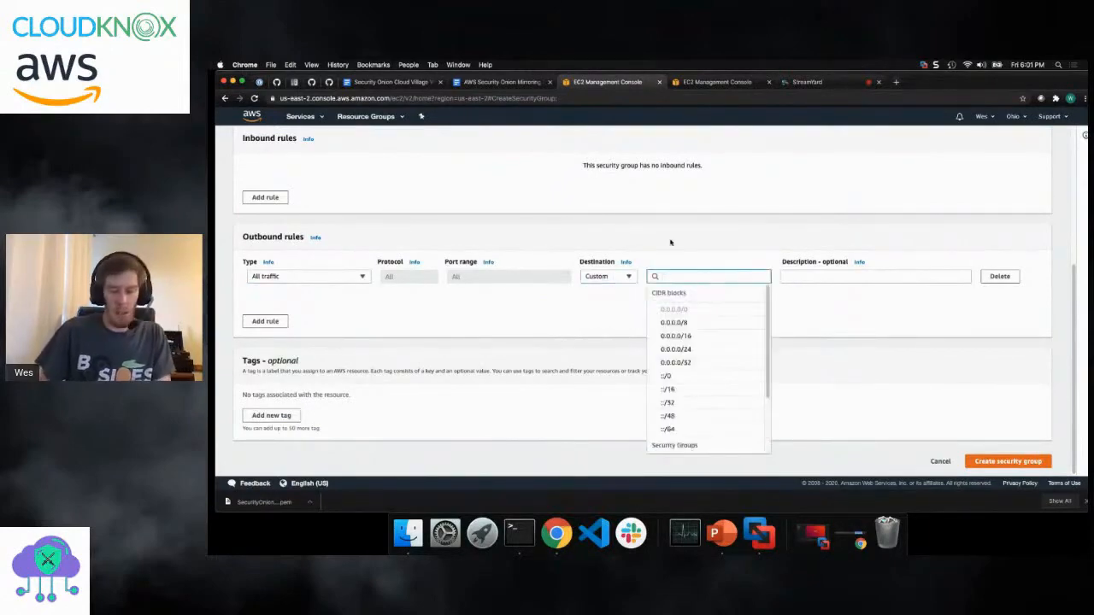
{"action": "type", "text": "10.100.10"}
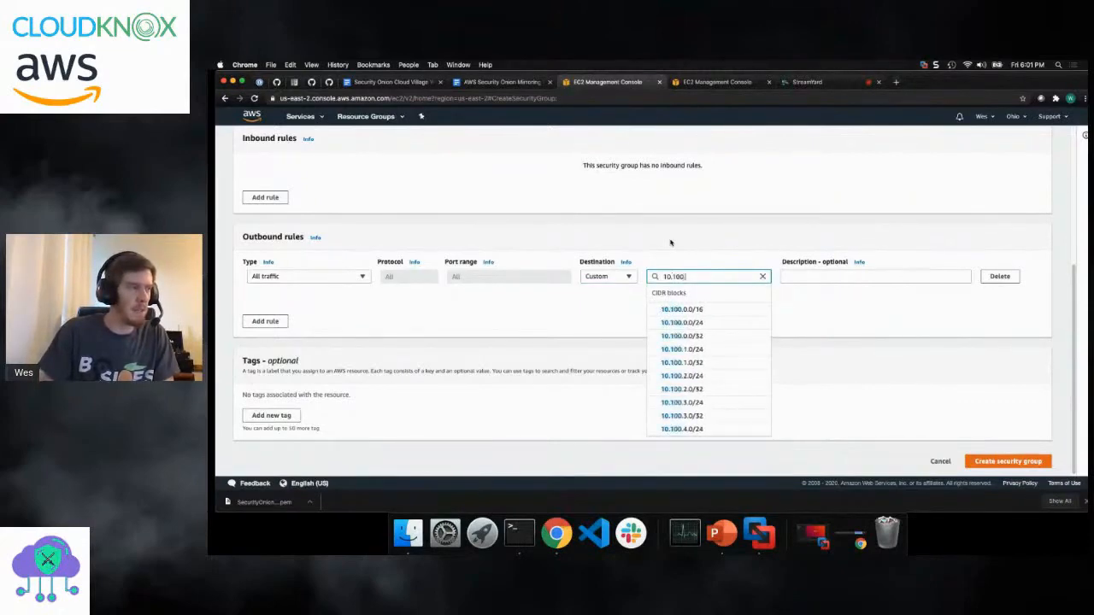
{"action": "type", "text": ".0/24"}
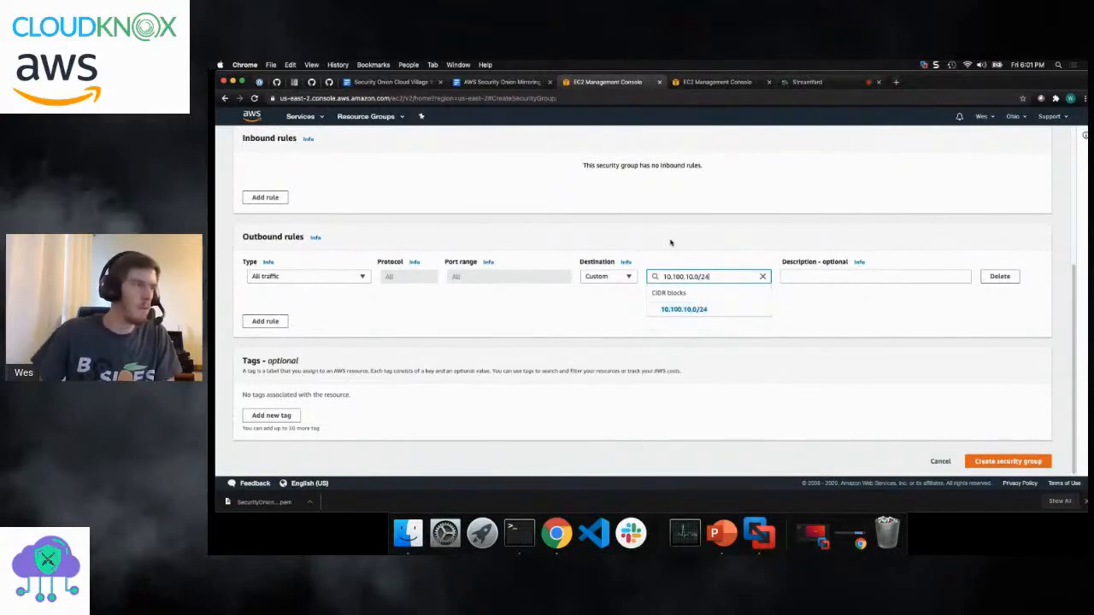
{"action": "key", "text": "Return"}
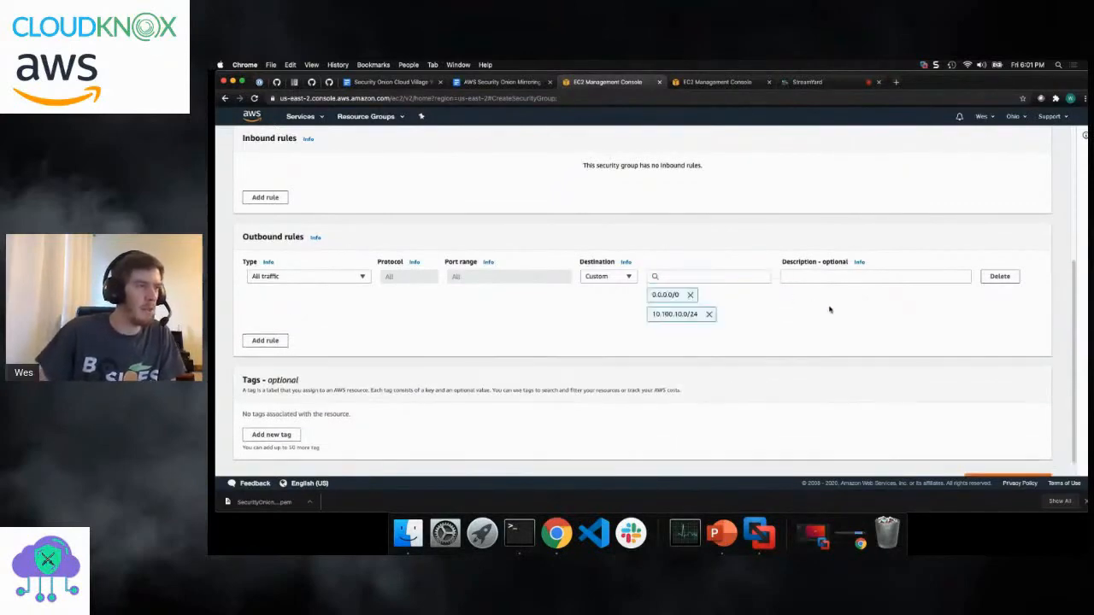
{"action": "left_click", "coordinate": [690, 294]}
- Enter "Only accept from our internal" as the outbound rule's description
{"action": "left_click", "coordinate": [810, 274]}
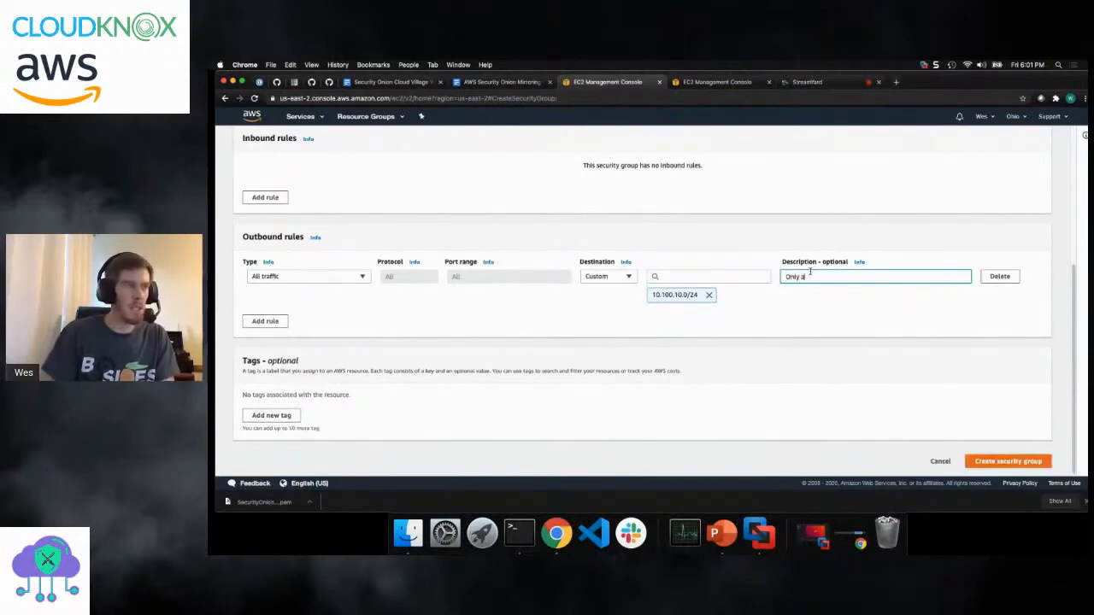
{"action": "type", "text": "Only accept freom m"}
{"action": "key", "text": "BackSpace"}
{"action": "key", "text": "BackSpace"}
{"action": "key", "text": "BackSpace"}
{"action": "key", "text": "BackSpace"}
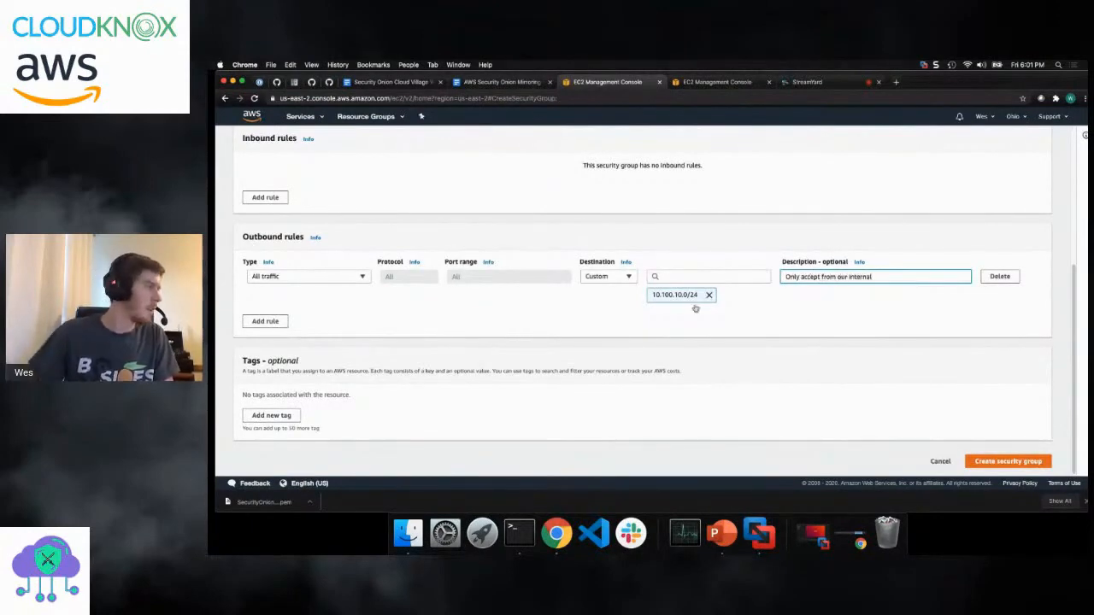
- Add an inbound rule allowing all traffic from the custom source 10.100.10.0/24
{"action": "scroll", "coordinate": [475, 230], "scroll_direction": "up", "scroll_amount": 2}
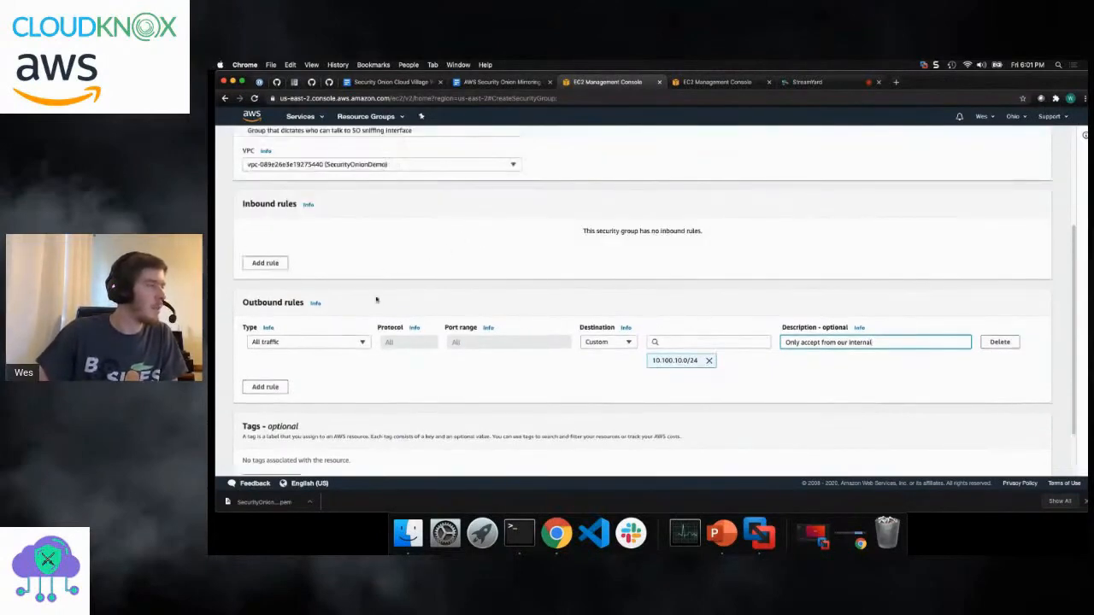
{"action": "left_click", "coordinate": [263, 263]}
{"action": "left_click", "coordinate": [323, 238]}
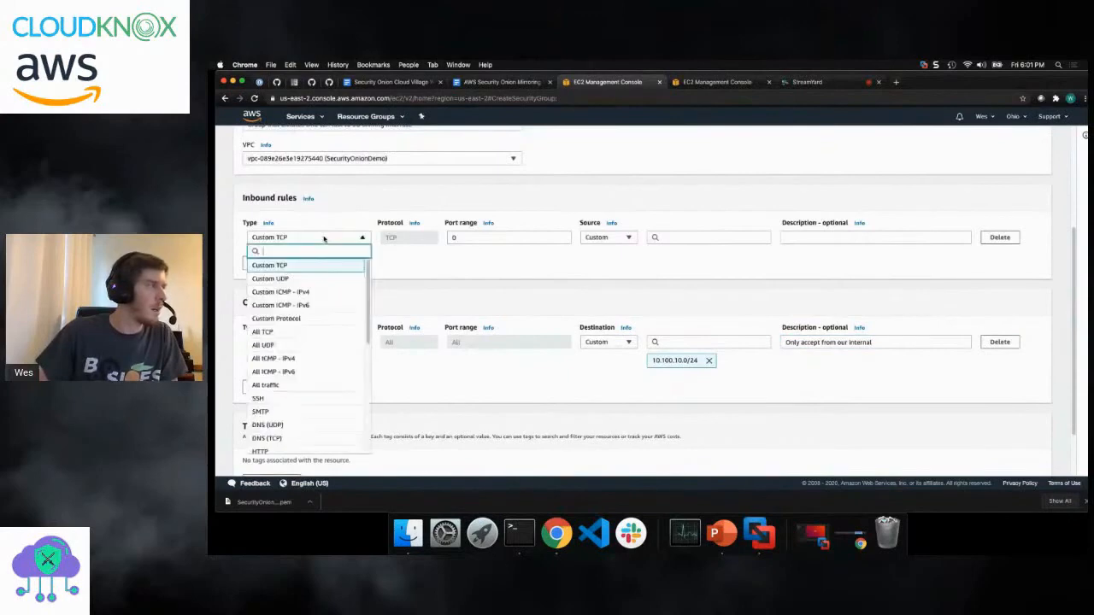
{"action": "left_click", "coordinate": [285, 385]}
{"action": "left_click", "coordinate": [713, 239]}
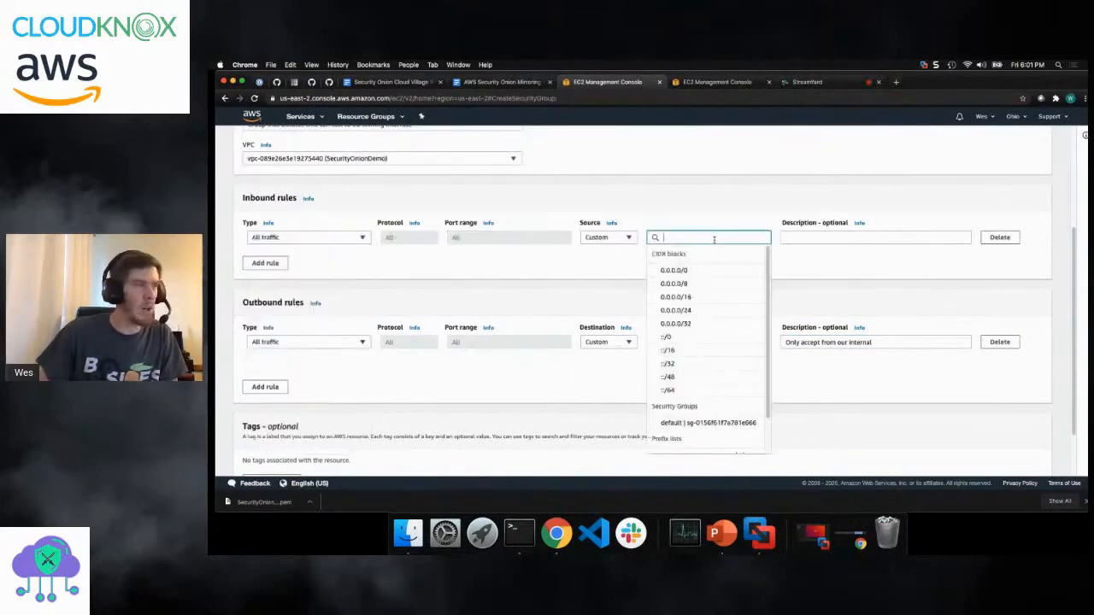
{"action": "type", "text": "10.100."}
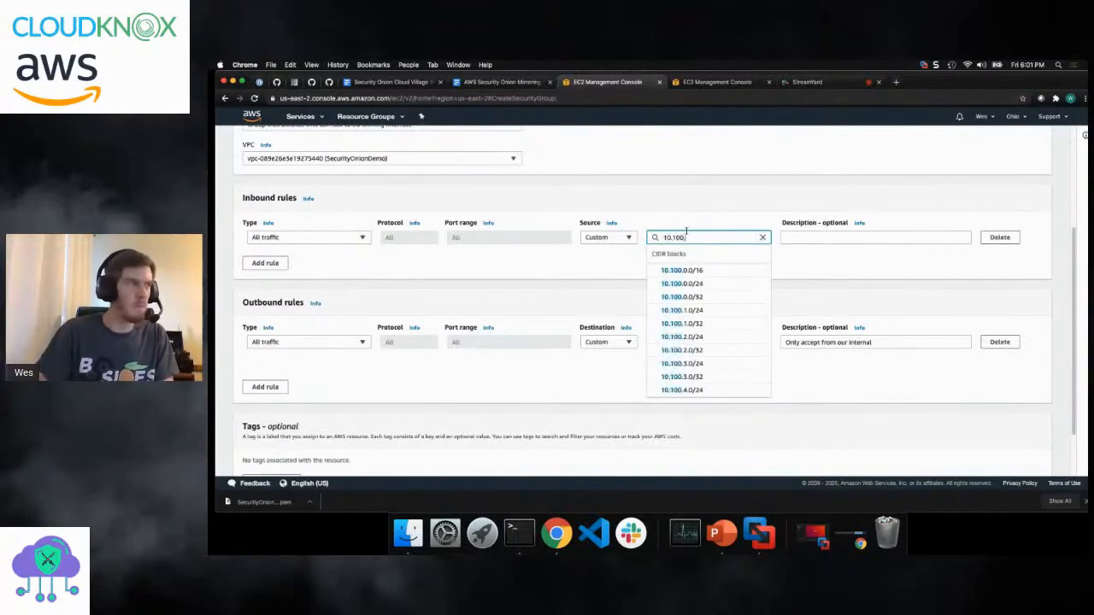
{"action": "type", "text": "10.0"}
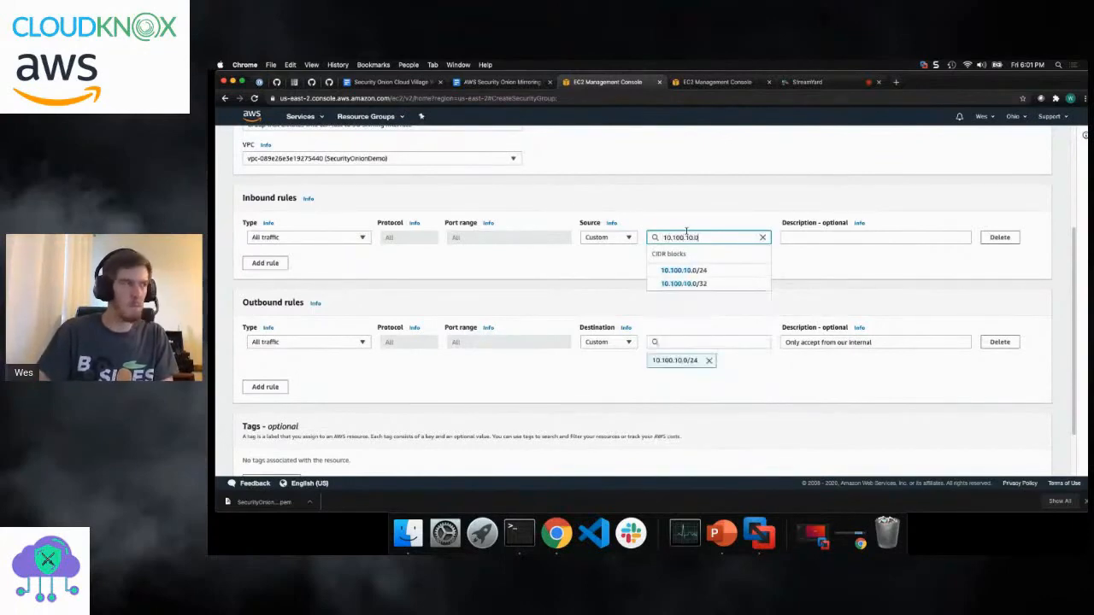
{"action": "left_click", "coordinate": [666, 270]}
- Copy the outbound rule's description, "Only accept from our internal", into the inbound rule's description
{"action": "left_click", "coordinate": [859, 236]}
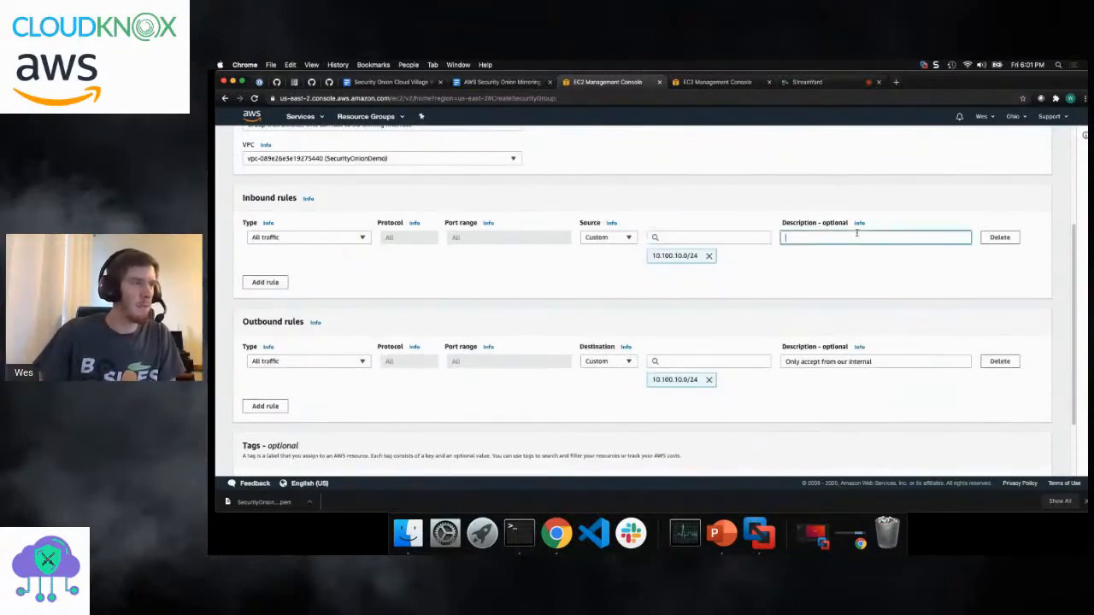
{"action": "left_click_drag", "start_coordinate": [872, 363], "coordinate": [779, 362]}
{"action": "key", "text": "super+c"}
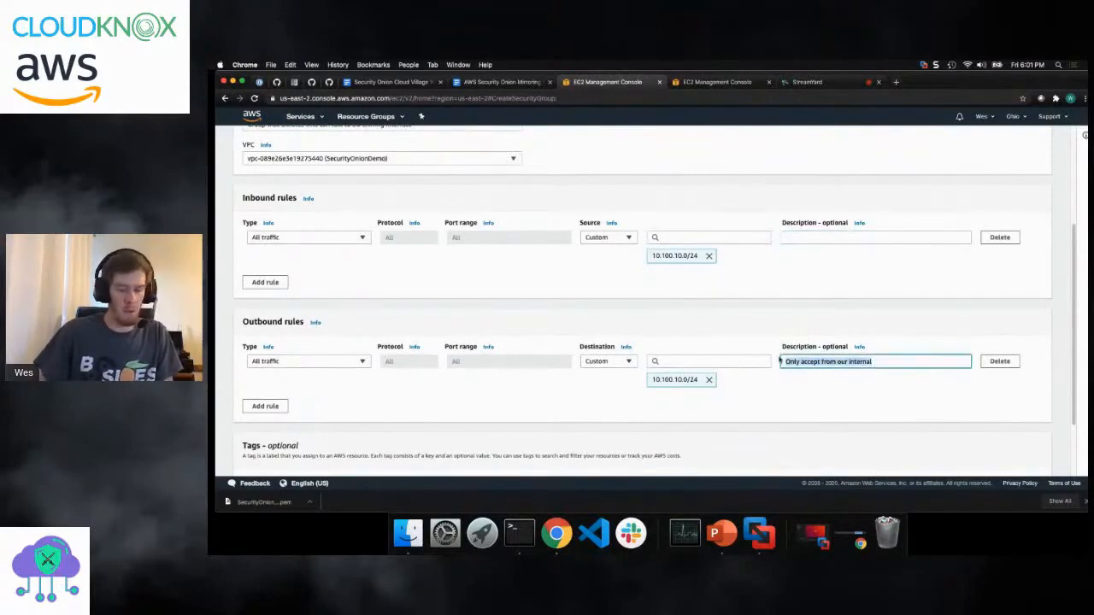
{"action": "left_click", "coordinate": [869, 238]}
{"action": "key", "text": "super+v"}
- Change the outbound rule's description to "Only outbound" and create the security group
{"action": "left_click_drag", "start_coordinate": [874, 361], "coordinate": [800, 361]}
{"action": "type", "text": "ou"}
{"action": "scroll", "coordinate": [610, 322], "scroll_direction": "down", "scroll_amount": 2}
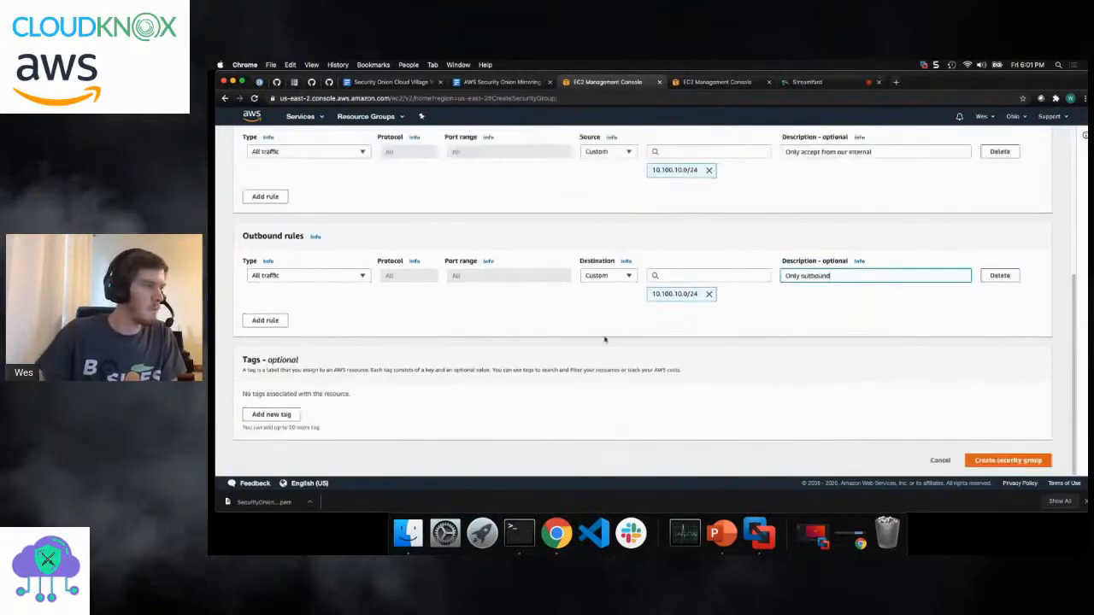
{"action": "left_click", "coordinate": [1004, 460]}
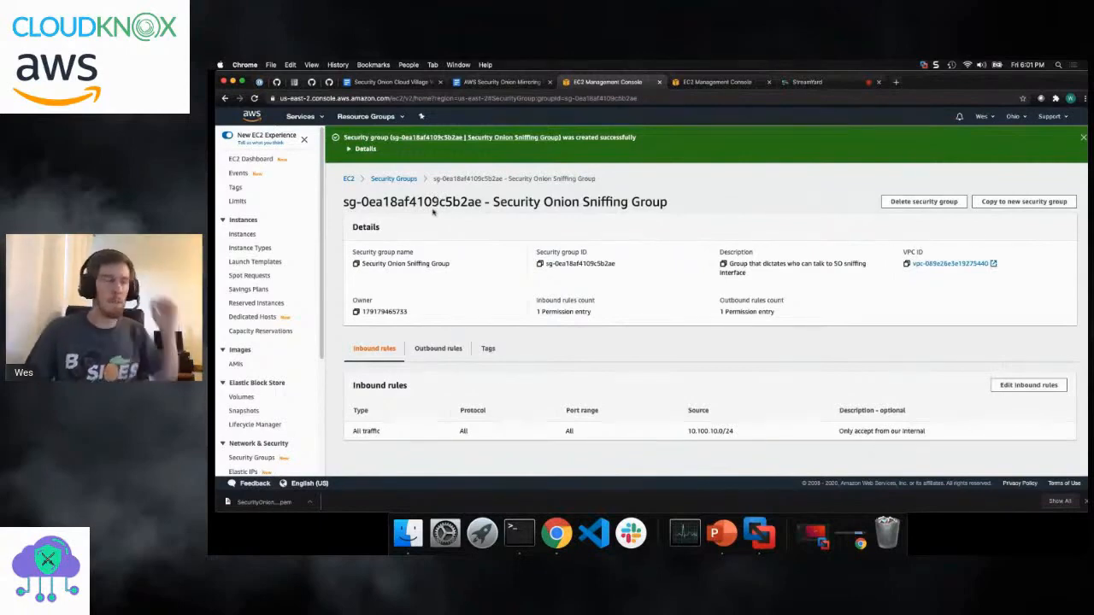
- Name the t3.medium instance Security Onion in the EC2 Instances list
{"action": "left_click", "coordinate": [243, 234]}
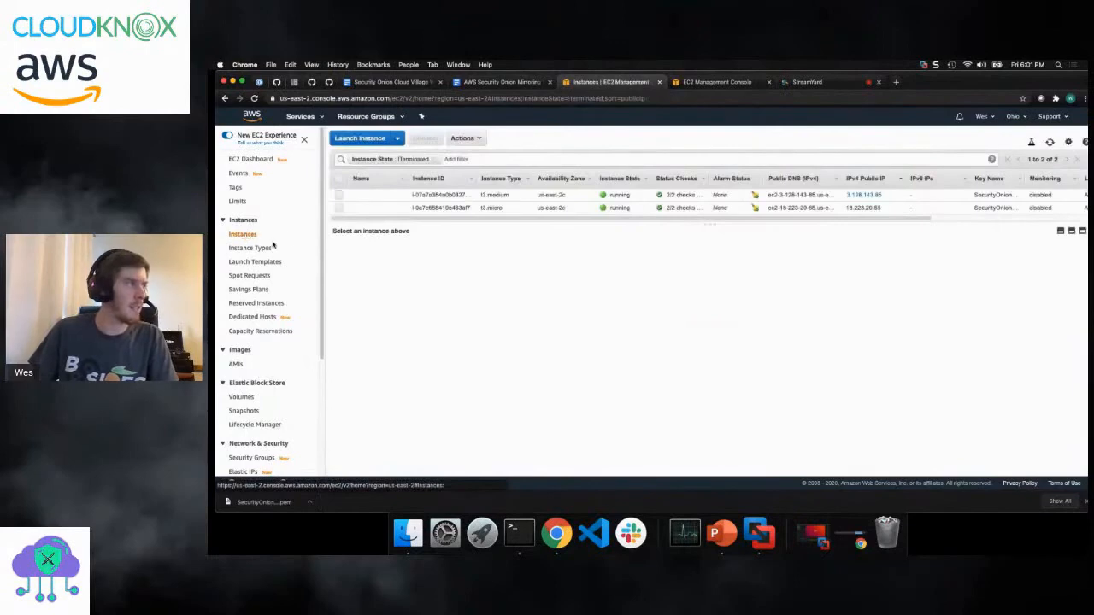
{"action": "left_click", "coordinate": [399, 195]}
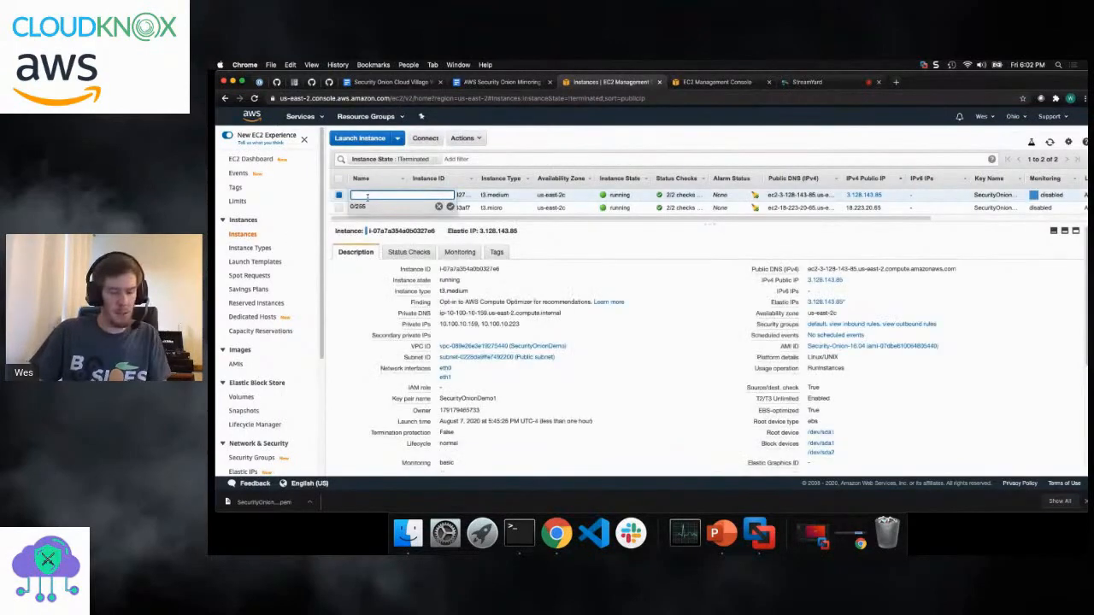
{"action": "type", "text": "Security Onion"}
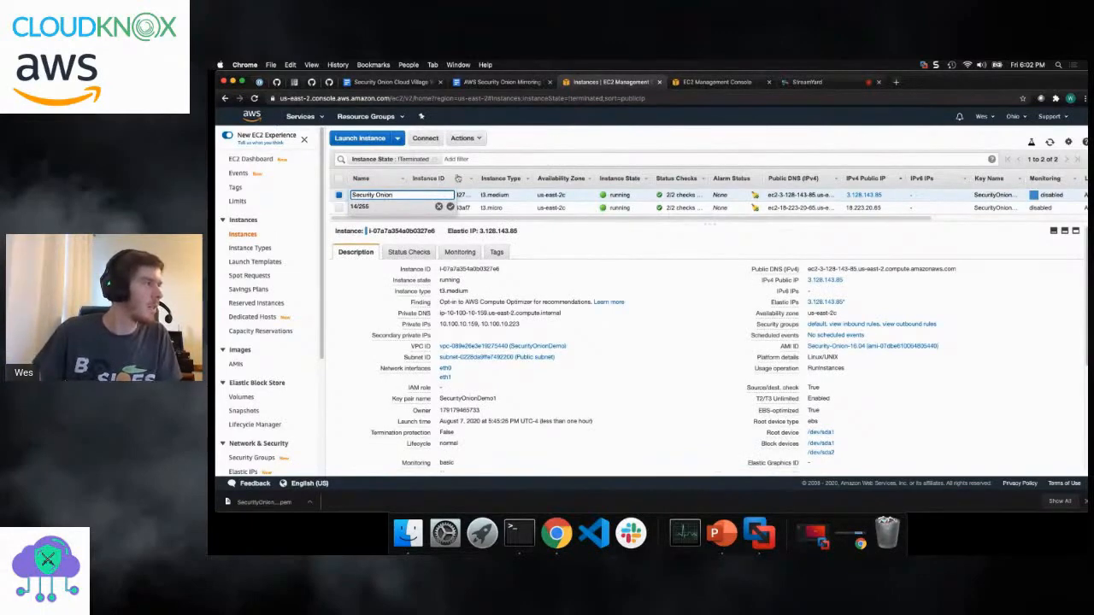
{"action": "left_click", "coordinate": [450, 208]}
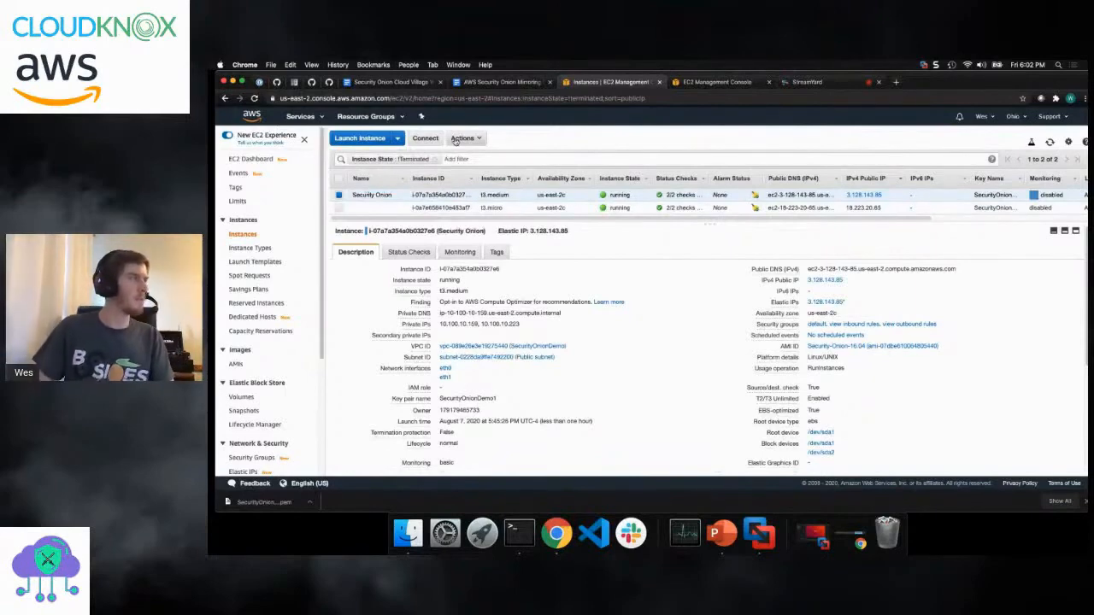
- Replace the default security group on the Security Onion instance's eth1 interface with the Security Onion Sniffing Group and save
{"action": "left_click", "coordinate": [446, 378]}
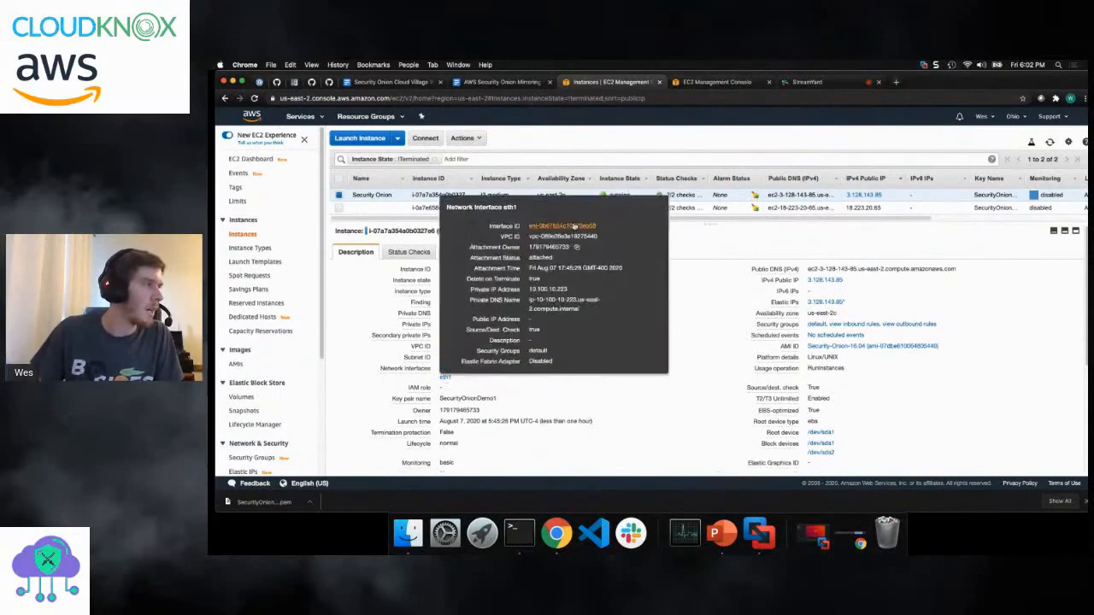
{"action": "left_click", "coordinate": [575, 225]}
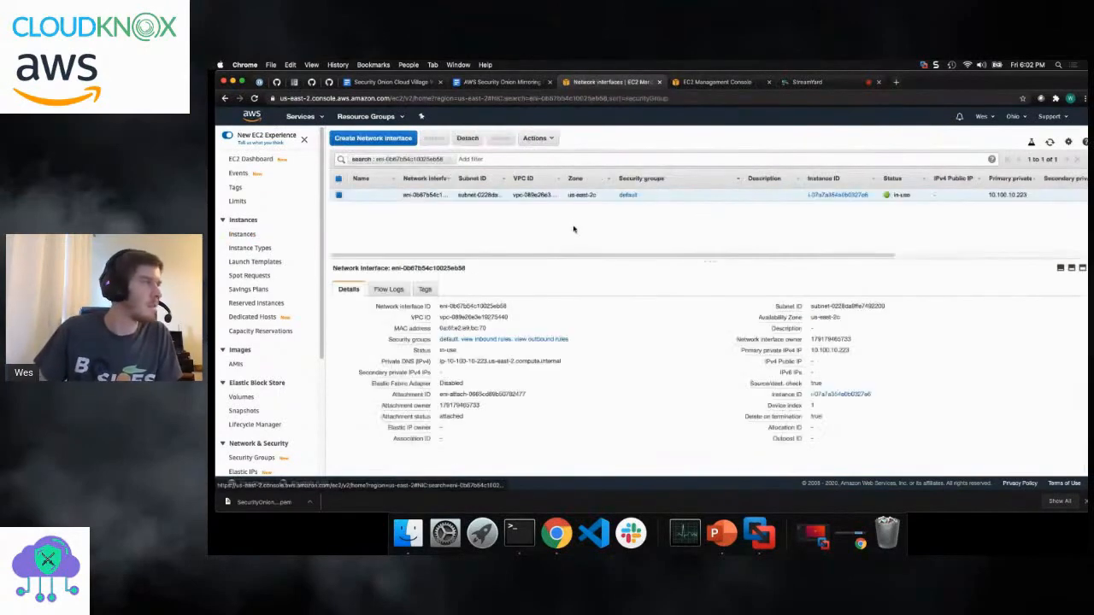
{"action": "left_click", "coordinate": [535, 139]}
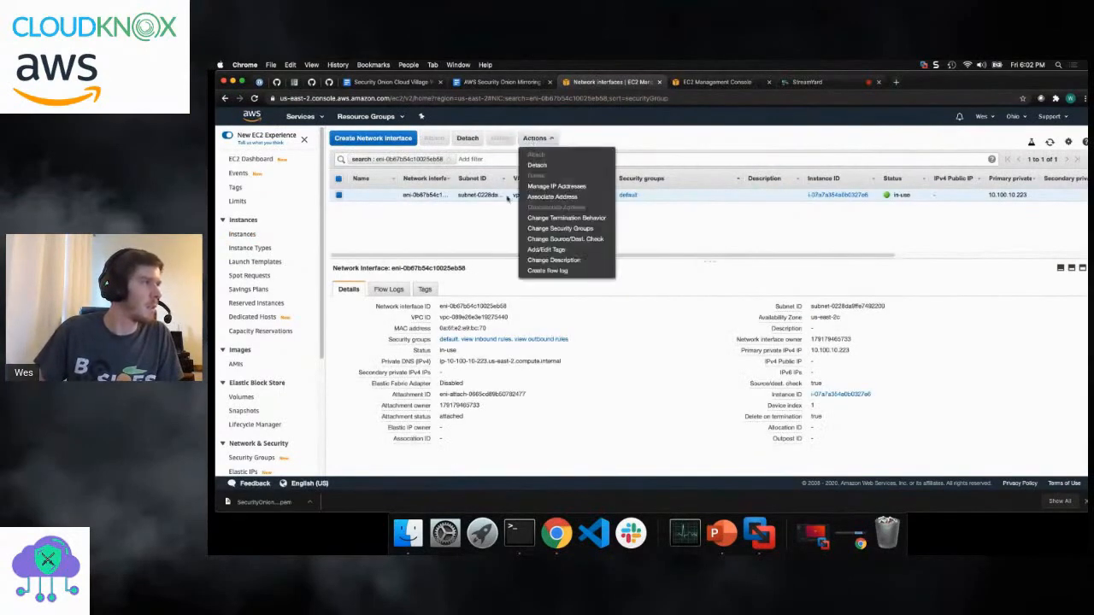
{"action": "left_click", "coordinate": [557, 229]}
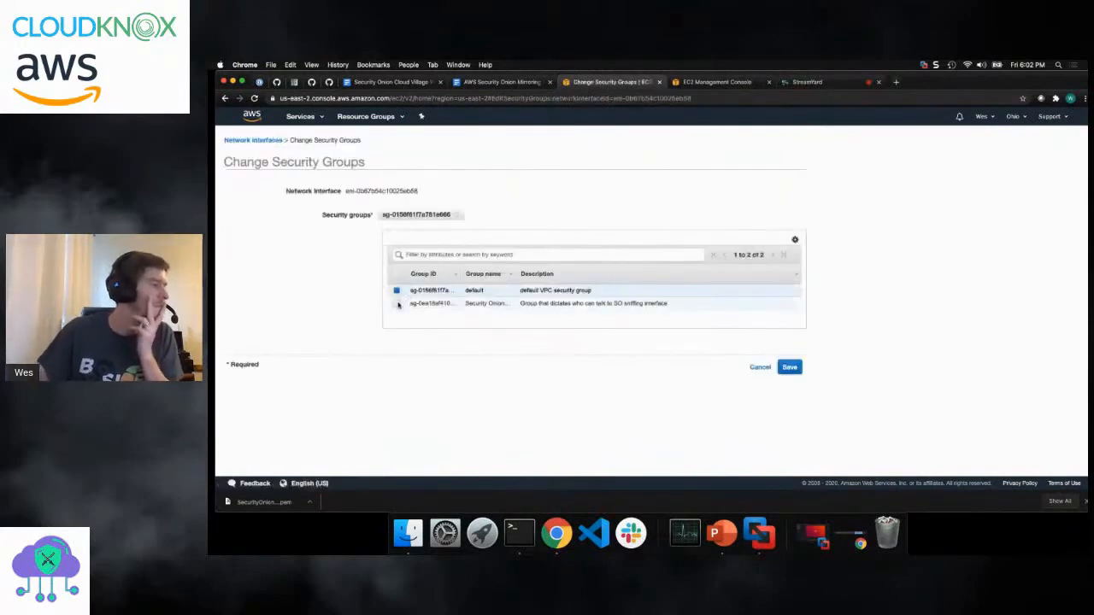
{"action": "left_click", "coordinate": [396, 304]}
{"action": "left_click", "coordinate": [396, 291]}
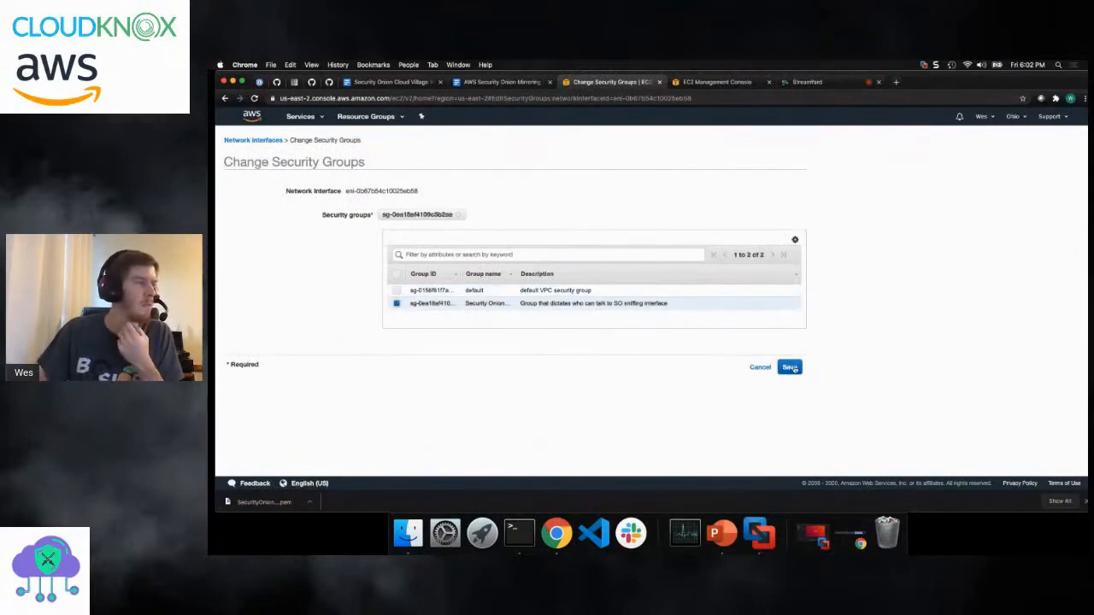
{"action": "left_click", "coordinate": [790, 368]}
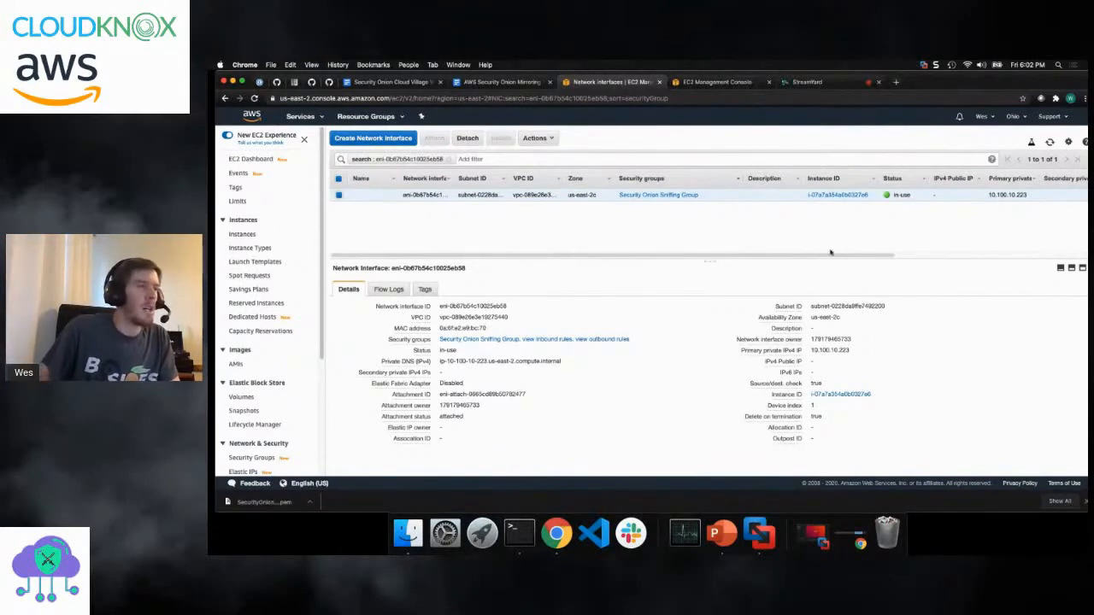
- Switch to the Terminal, acknowledge the remaining Security Onion Setup information screens, and move the window clear of the console's edge
{"action": "left_click", "coordinate": [516, 544]}
{"action": "key", "text": "Return"}
{"action": "key", "text": "Return"}
{"action": "key", "text": "Return"}
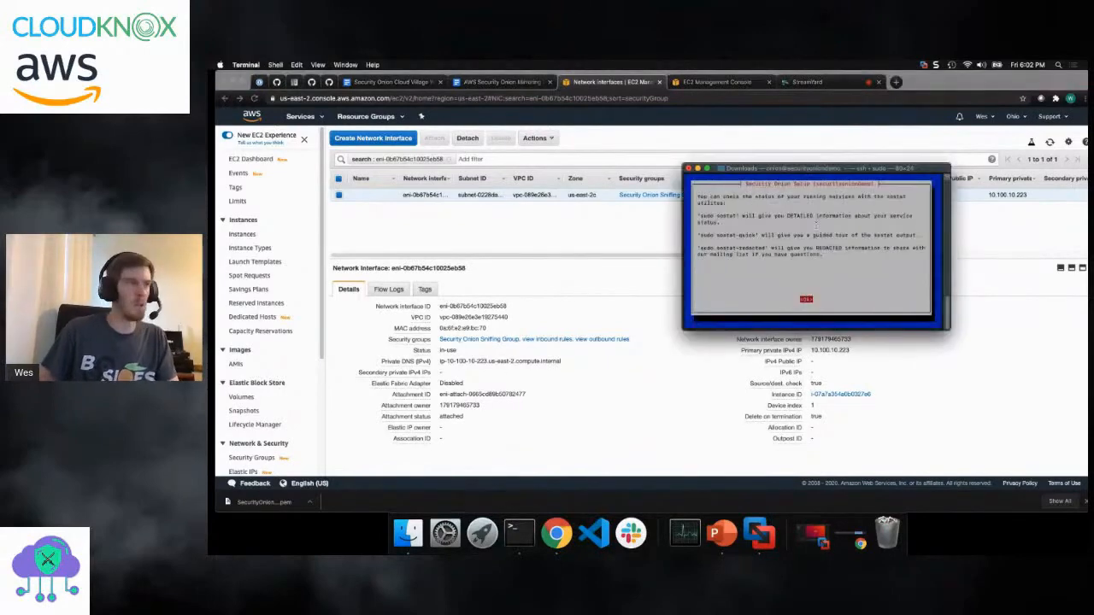
{"action": "key", "text": "Return"}
{"action": "key", "text": "Return"}
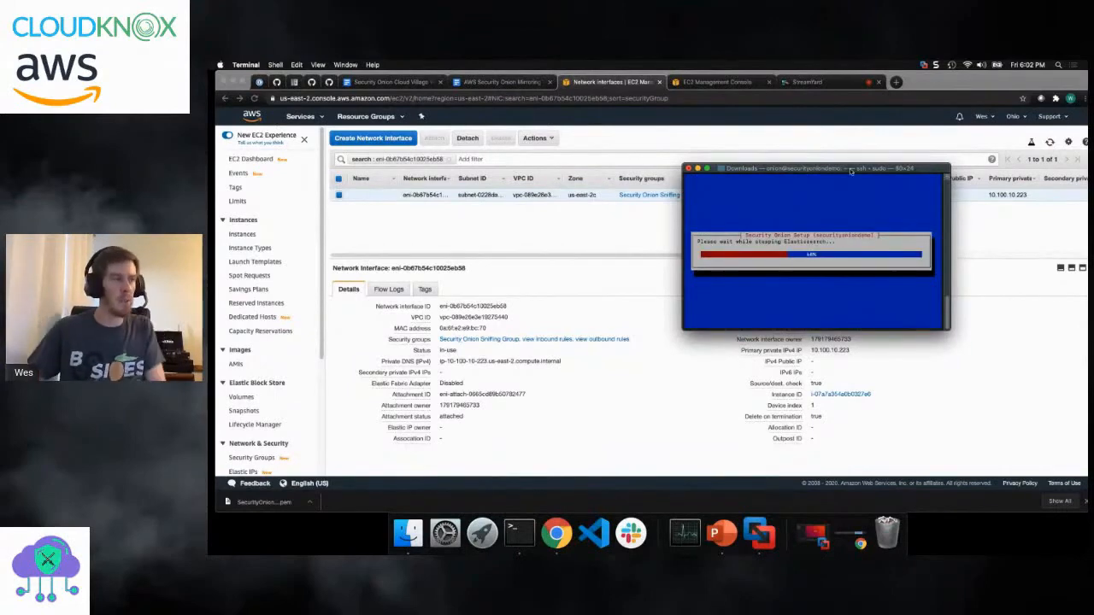
{"action": "left_click_drag", "start_coordinate": [766, 170], "coordinate": [603, 224]}
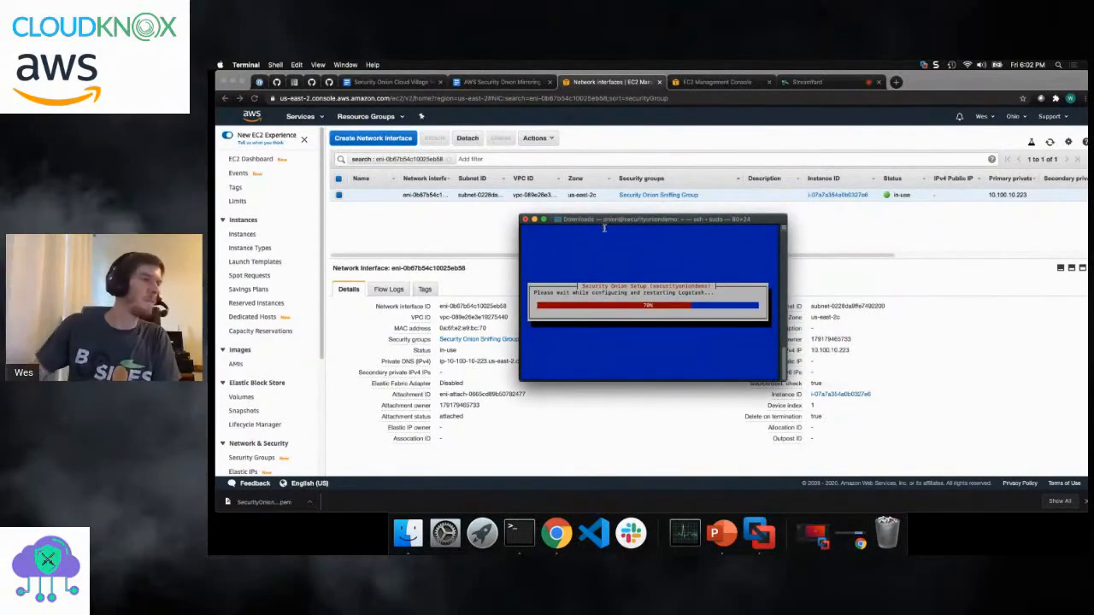
- Open a new Terminal tab and copy the t3.micro instance's public IP from the EC2 Instances list in Chrome
{"action": "left_click", "coordinate": [481, 232]}
{"action": "left_click", "coordinate": [519, 533]}
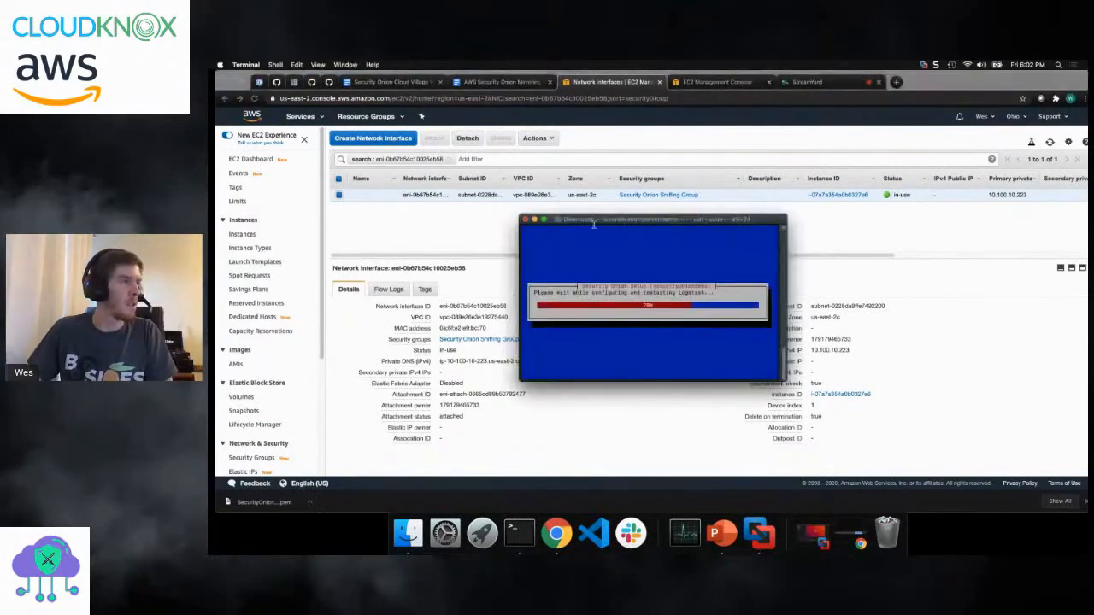
{"action": "key", "text": "super+t"}
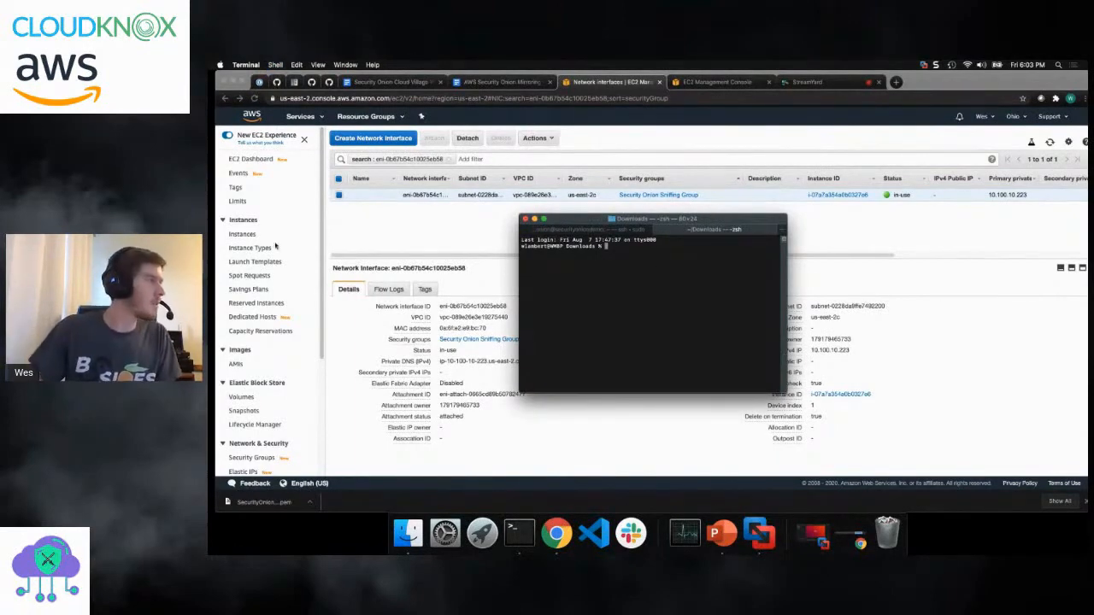
{"action": "left_click", "coordinate": [244, 234]}
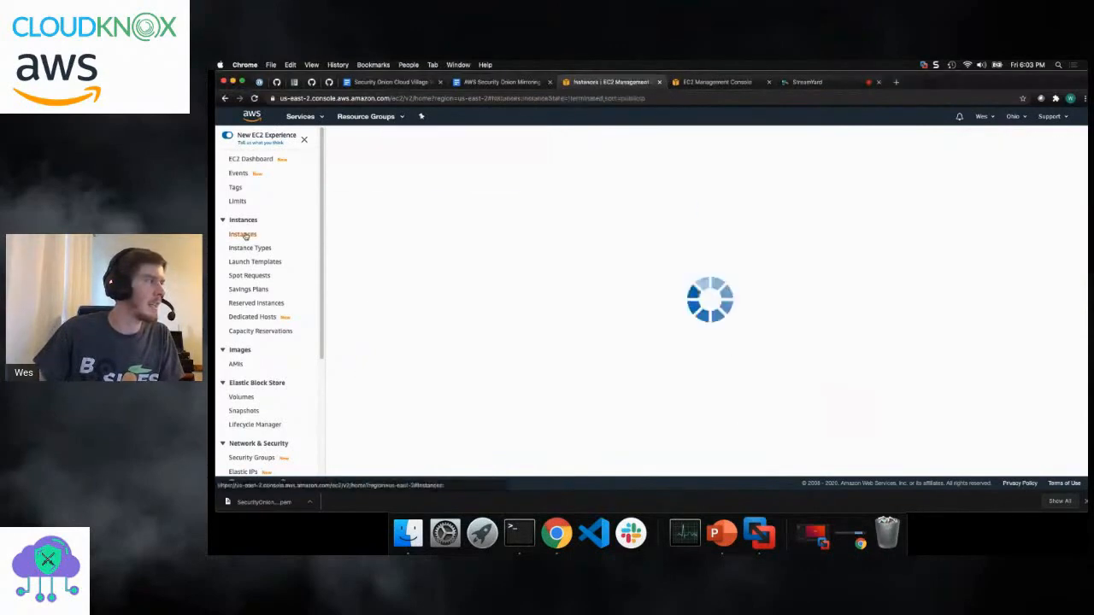
{"action": "mouse_move", "coordinate": [879, 208]}
{"action": "left_mouse_down"}
{"action": "mouse_move", "coordinate": [846, 210]}
{"action": "mouse_move", "coordinate": [882, 208]}
{"action": "left_mouse_up"}
{"action": "key", "text": "super+c"}
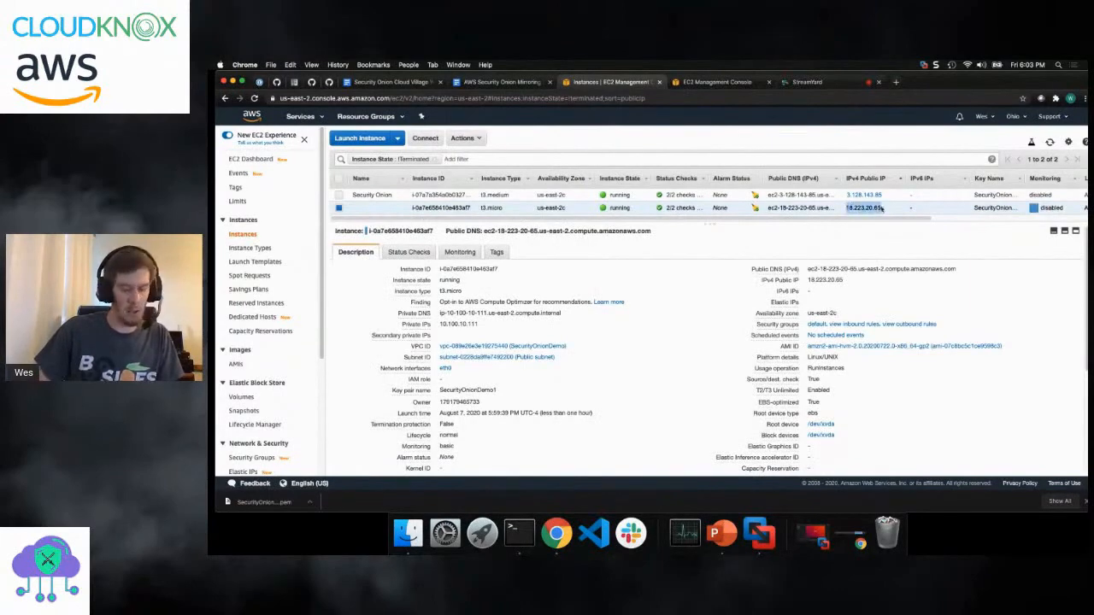
{"action": "left_click", "coordinate": [519, 531]}
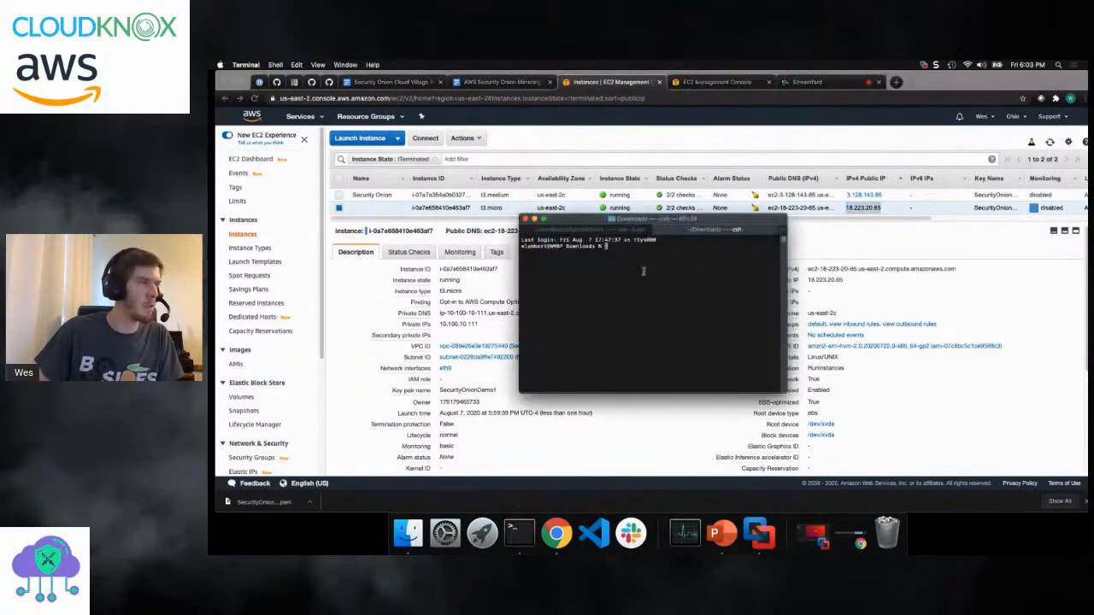
{"action": "type", "text": "sudo ssh -"}
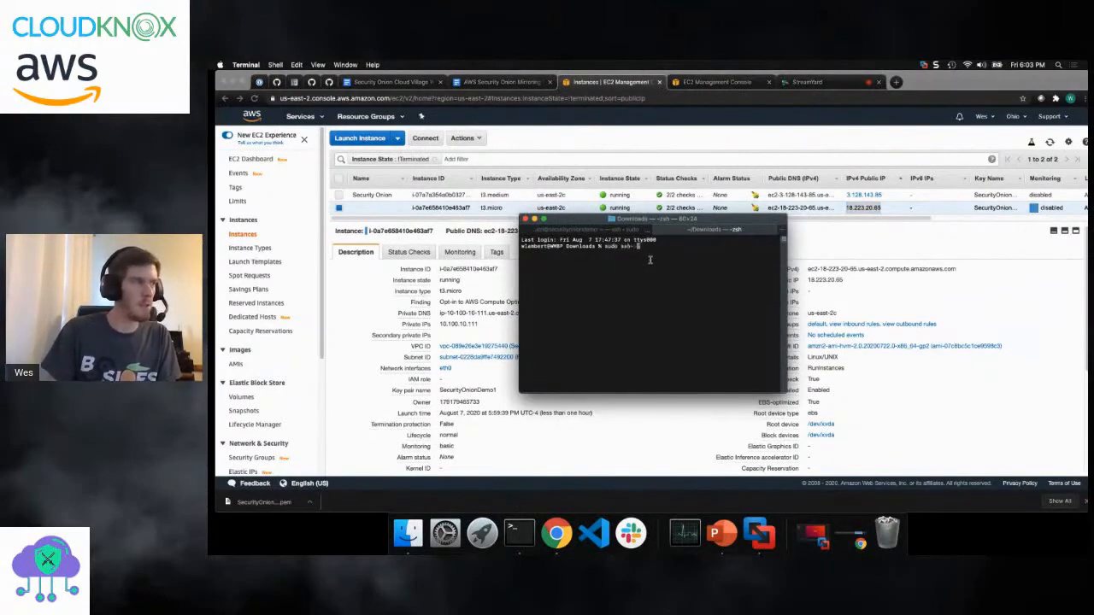
{"action": "type", "text": "i SecurityOnionDemo1"}
{"action": "key", "text": "Tab"}
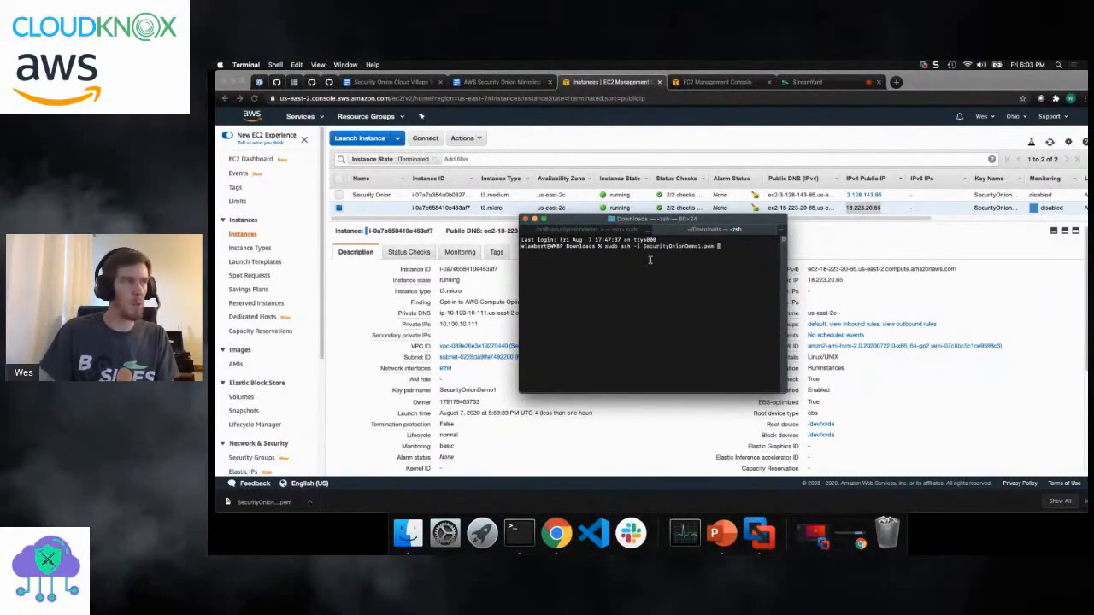
{"action": "type", "text": "ec2-user@"}
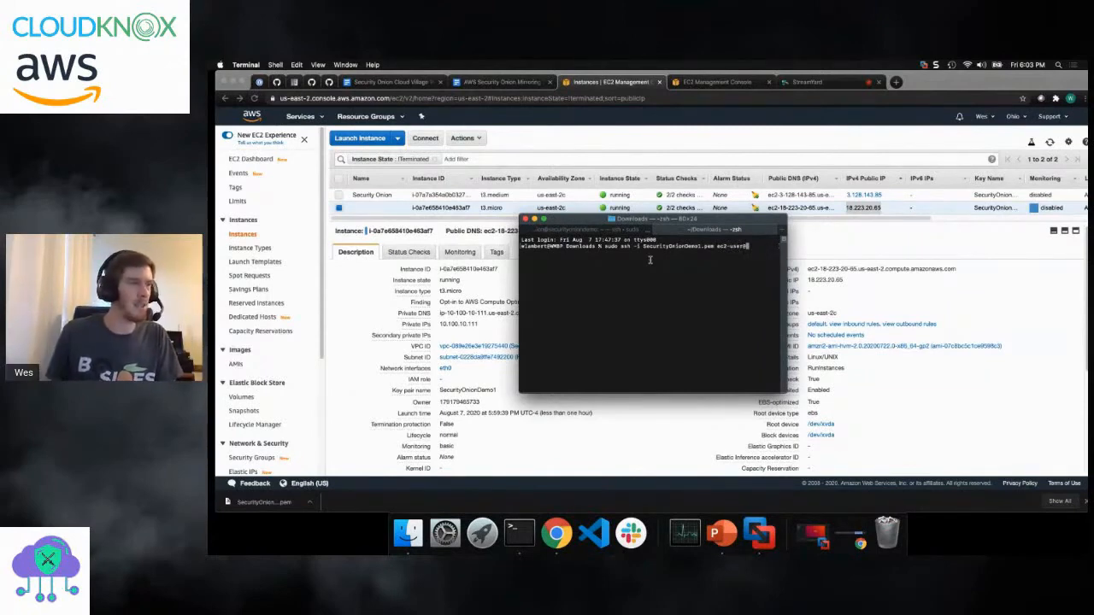
{"action": "right_click", "coordinate": [748, 242]}
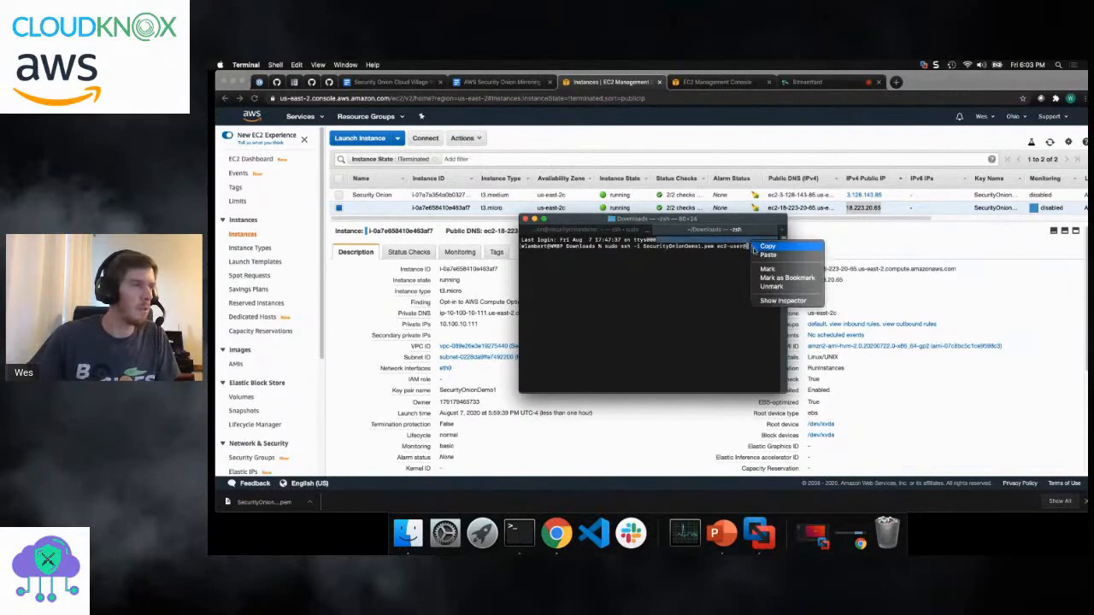
{"action": "left_click", "coordinate": [773, 249]}
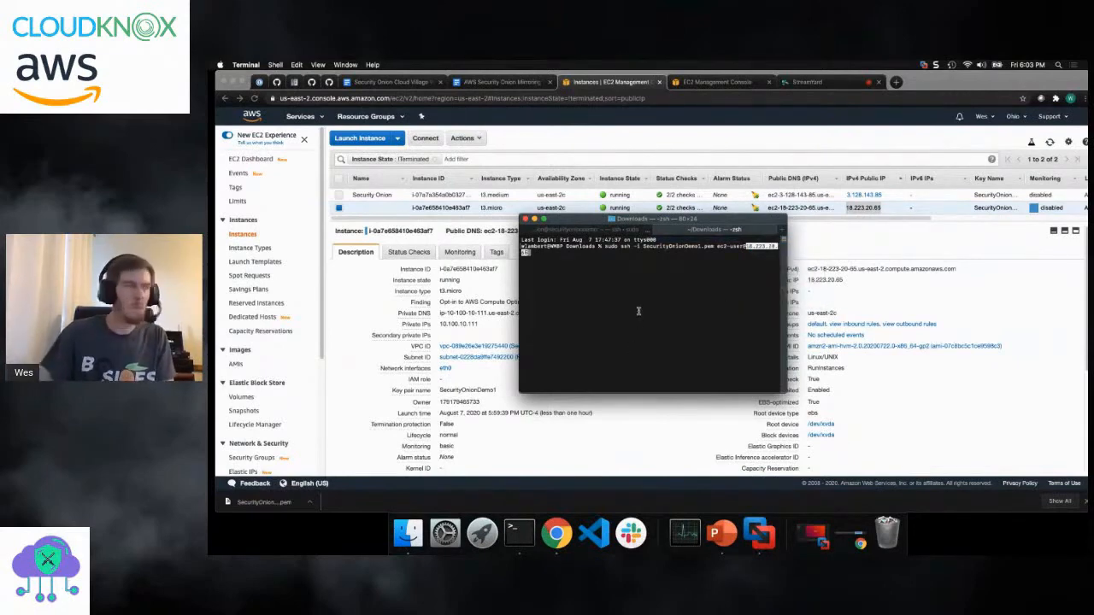
{"action": "key", "text": "Return"}
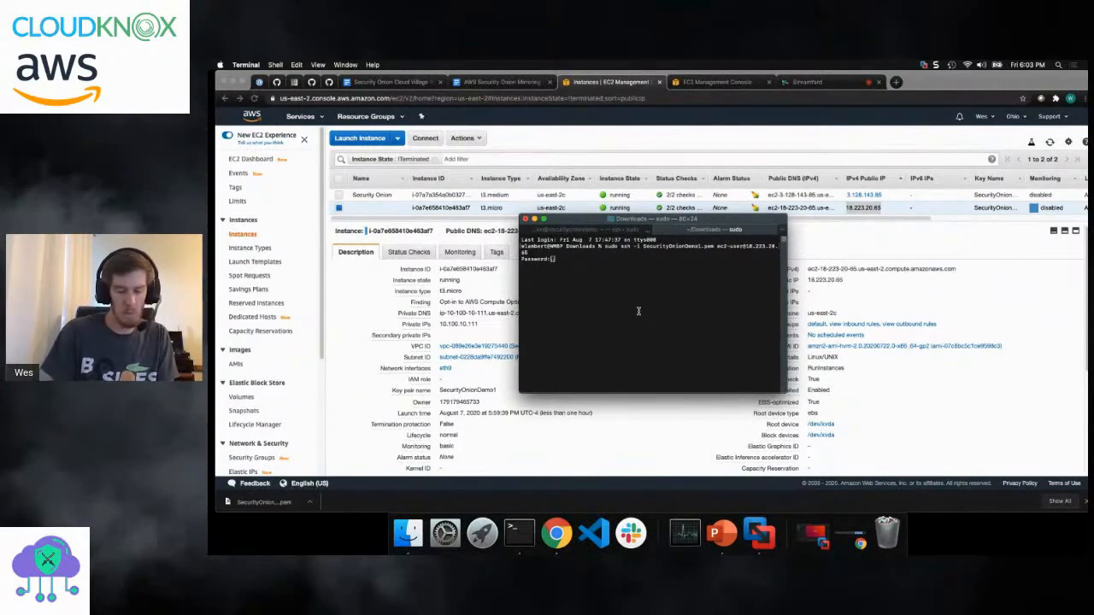
- Enter the sudo password and answer yes to continue connecting to the t3.micro host
{"action": "key", "text": "Return"}
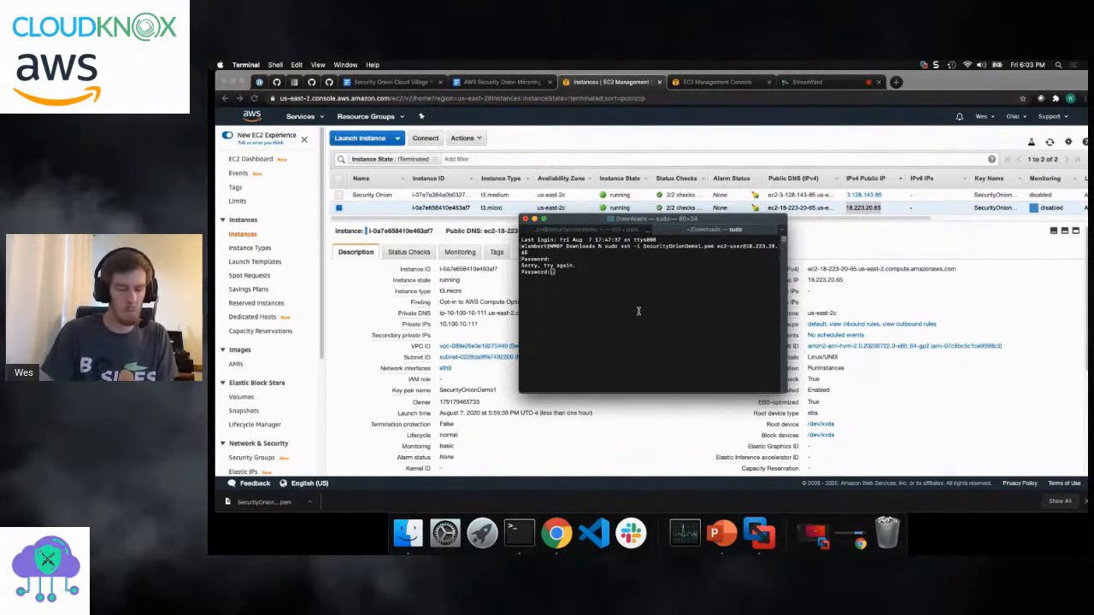
{"action": "key", "text": "Return"}
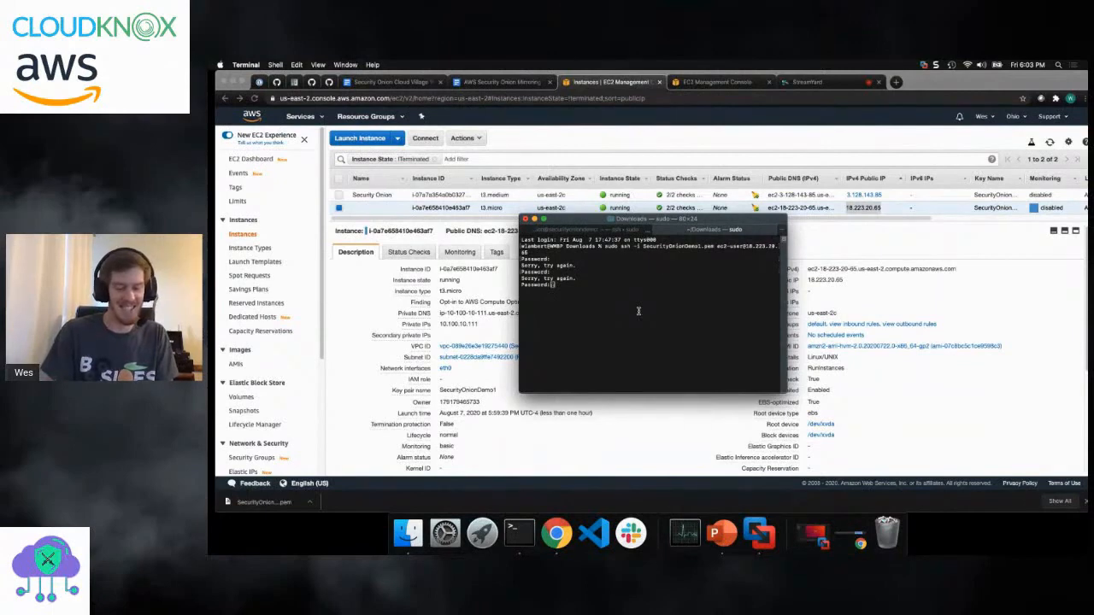
{"action": "key", "text": "Return"}
{"action": "type", "text": "yes"}
{"action": "key", "text": "Return"}
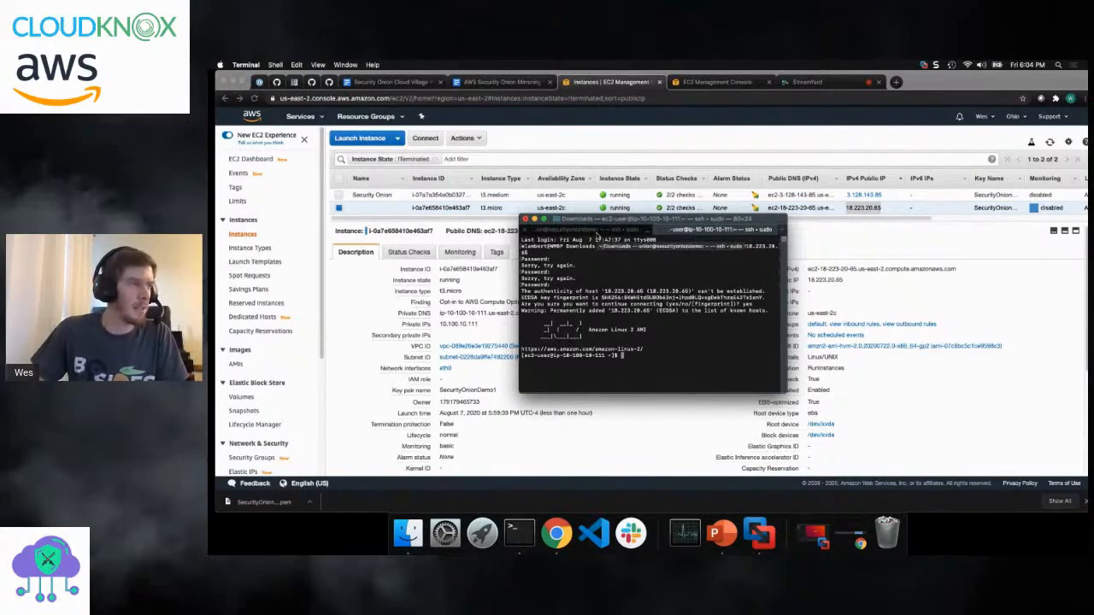
- Check the Security Onion setup progress in its Terminal tab, return to the SSH session, and move the window aside
{"action": "left_click", "coordinate": [598, 231]}
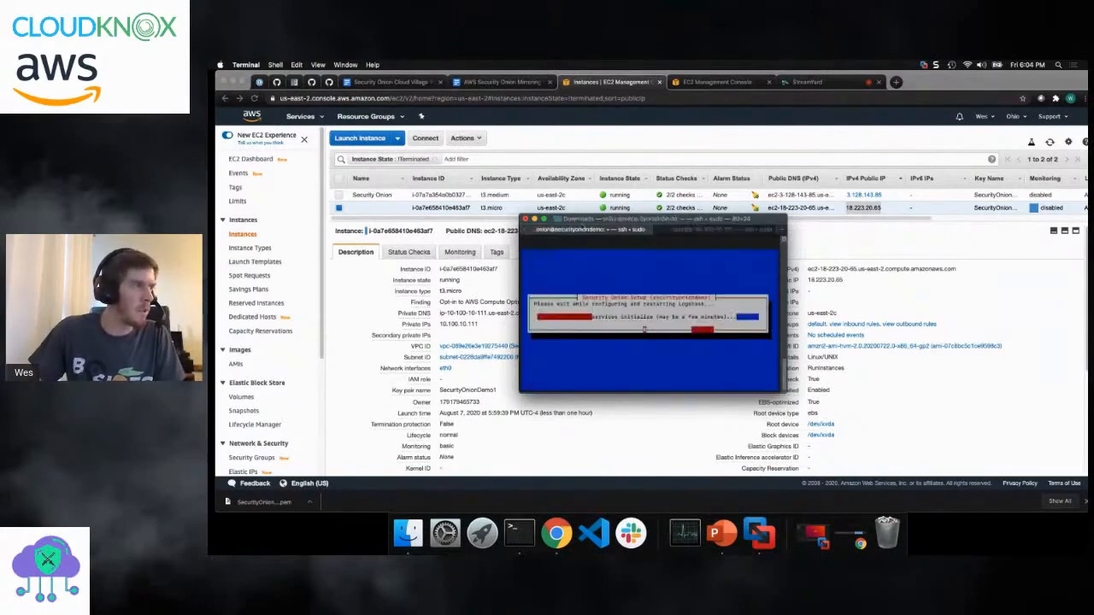
{"action": "left_click_drag", "start_coordinate": [584, 221], "coordinate": [552, 171]}
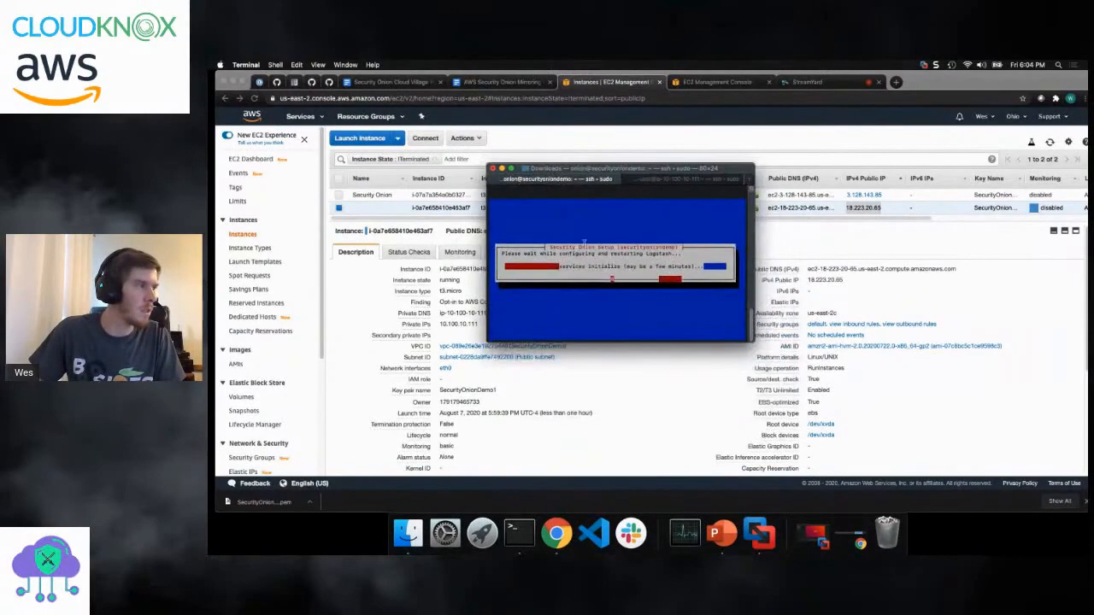
{"action": "left_click", "coordinate": [649, 181]}
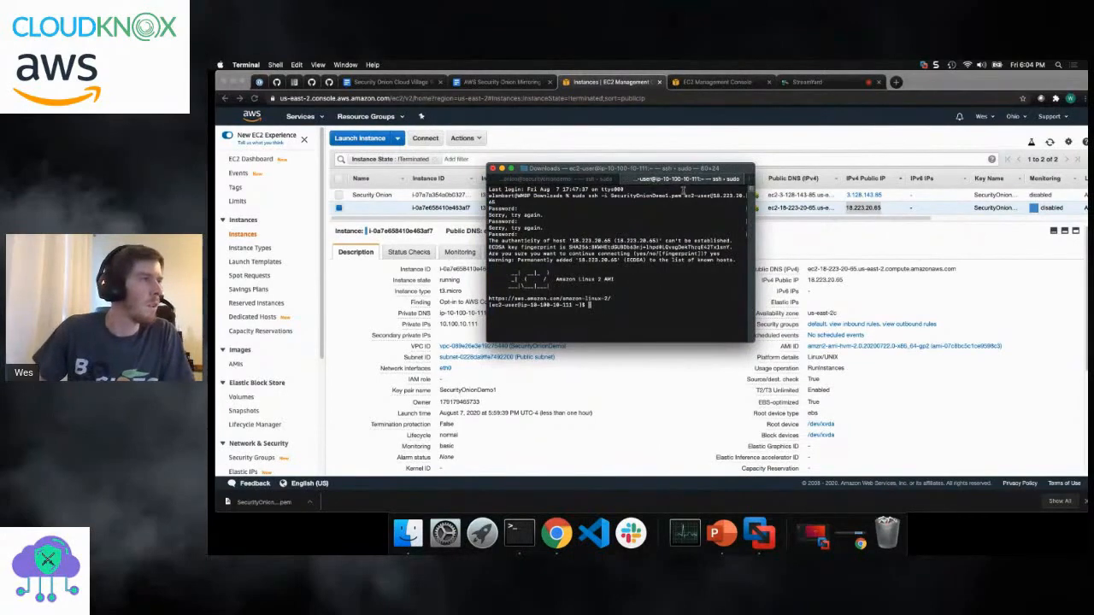
{"action": "left_click_drag", "start_coordinate": [660, 170], "coordinate": [869, 245]}
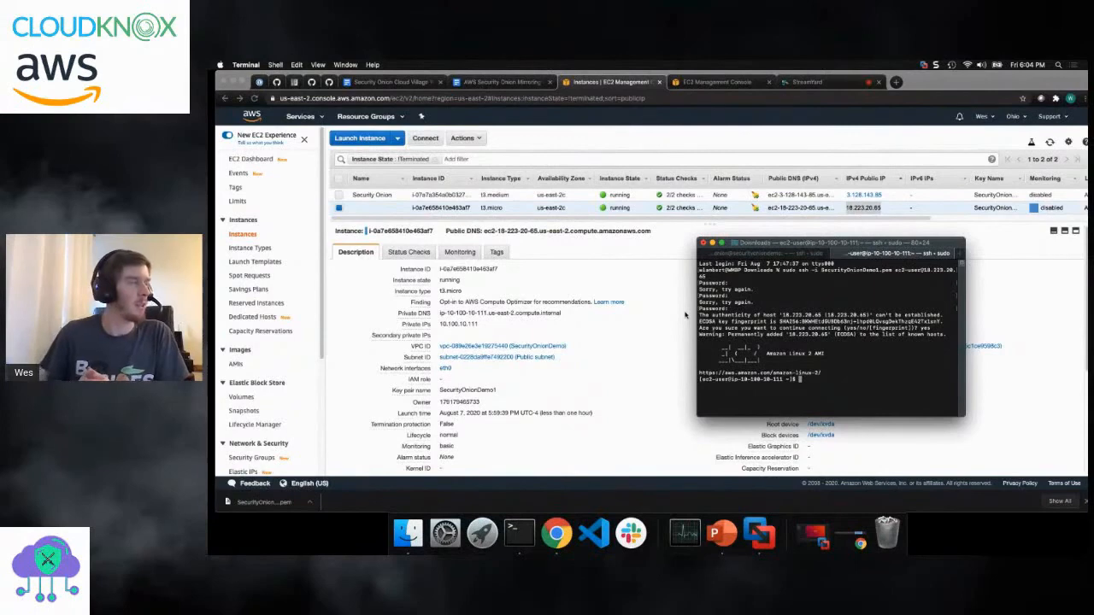
- Review the mirror filter instructions in the step-by-step document, and open the VPC Traffic Mirroring Mirror Filters page in the AWS console
{"action": "left_click", "coordinate": [508, 83]}
{"action": "scroll", "coordinate": [519, 252], "scroll_direction": "down", "scroll_amount": 10}
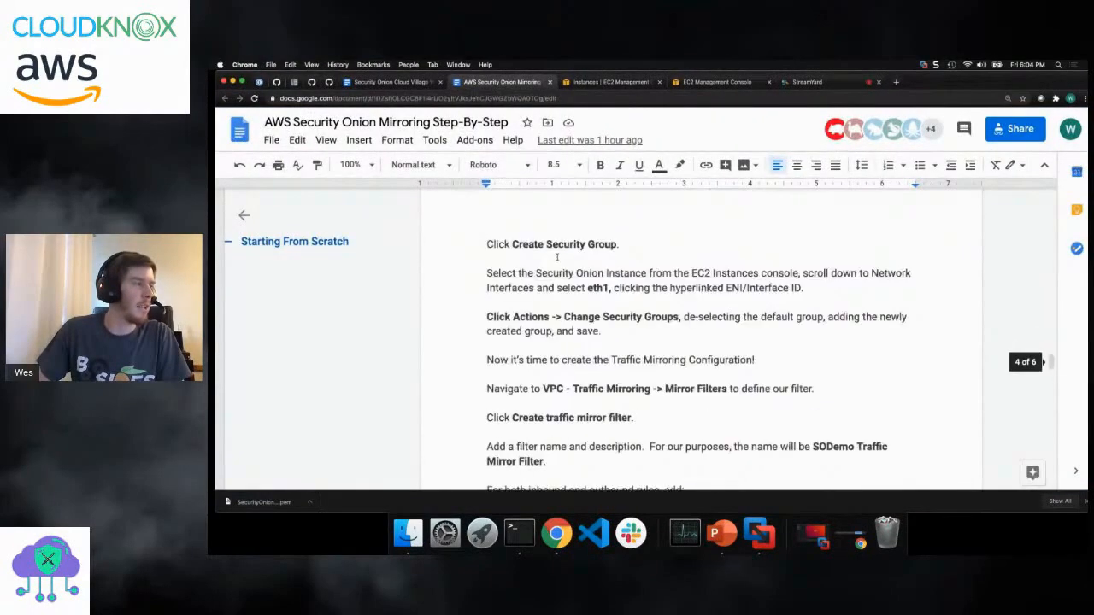
{"action": "scroll", "coordinate": [557, 255], "scroll_direction": "down", "scroll_amount": 3}
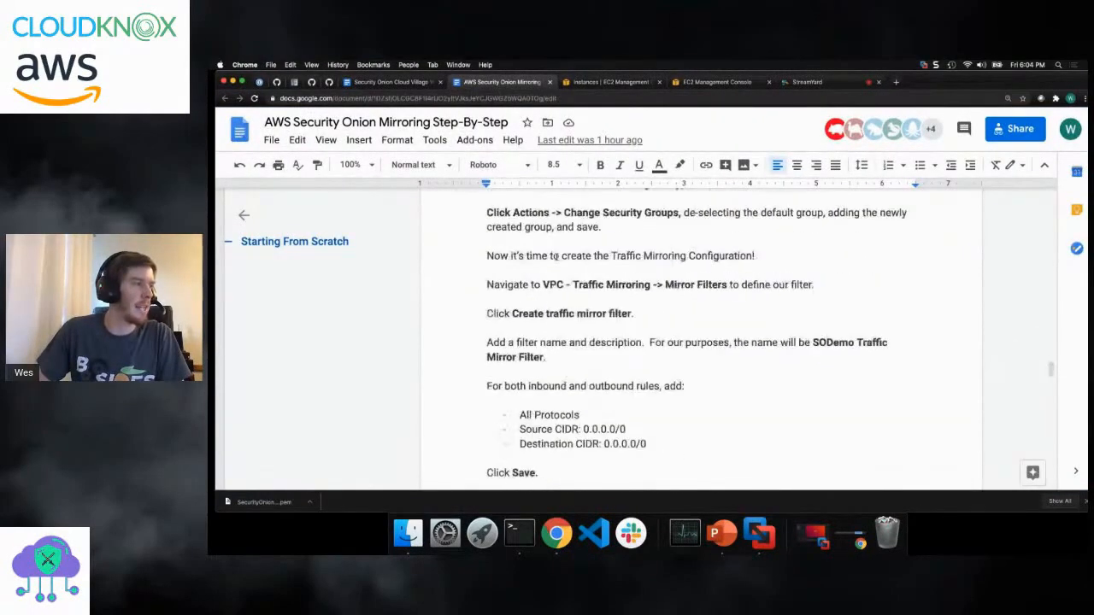
{"action": "left_click", "coordinate": [608, 84]}
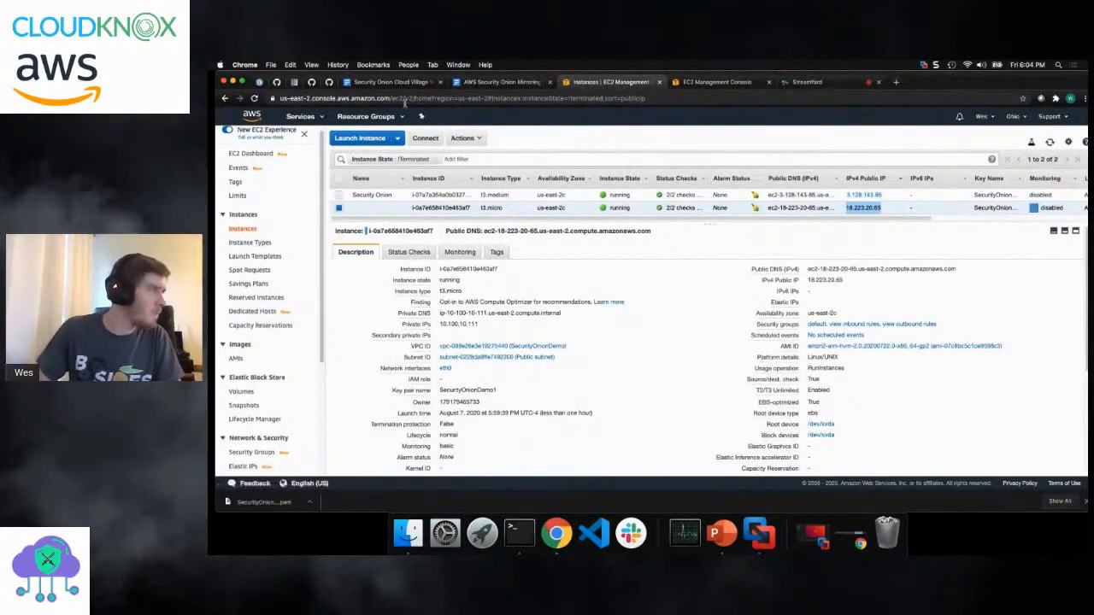
{"action": "left_click", "coordinate": [321, 115]}
{"action": "left_click", "coordinate": [245, 176]}
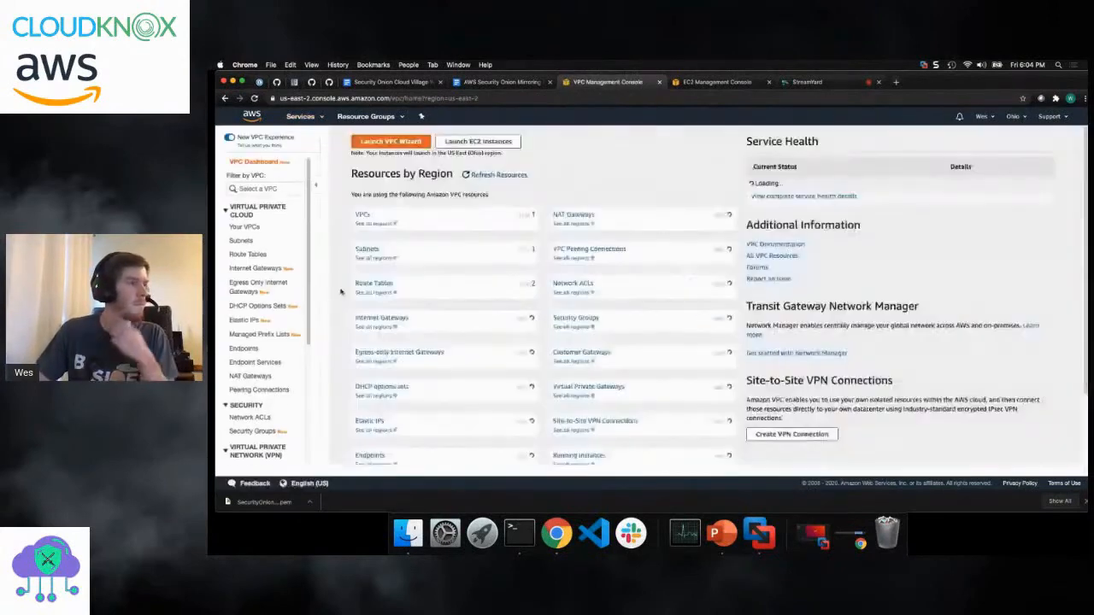
{"action": "scroll", "coordinate": [261, 385], "scroll_direction": "down", "scroll_amount": 5}
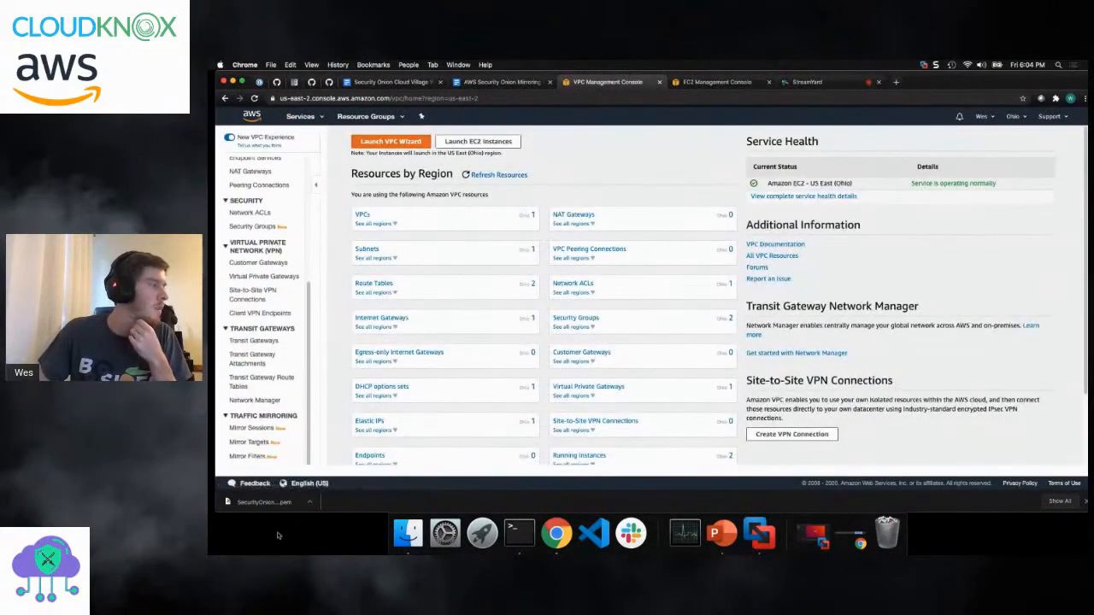
{"action": "left_click", "coordinate": [250, 457]}
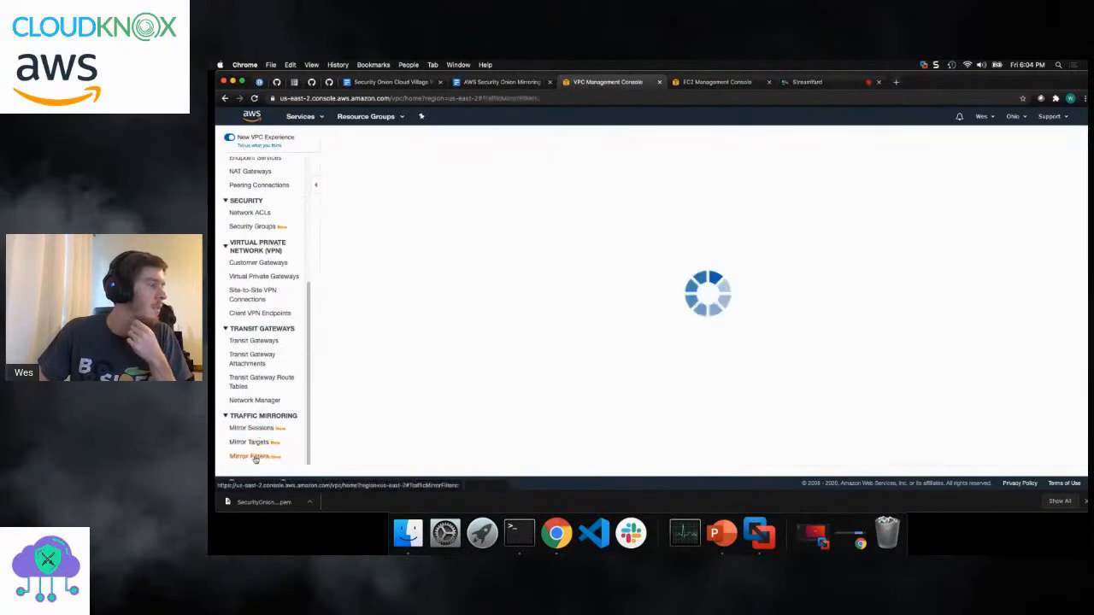
- Start a new traffic mirror filter and set both its name tag and description to SecurityOnionDemo
{"action": "left_click", "coordinate": [675, 262]}
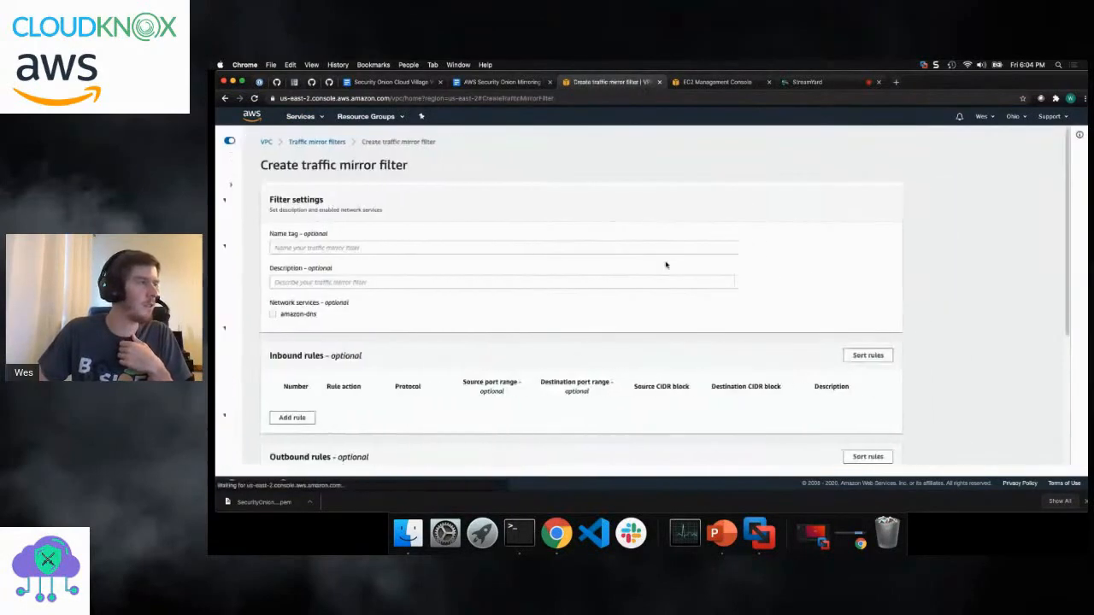
{"action": "left_click", "coordinate": [470, 247]}
{"action": "type", "text": "S"}
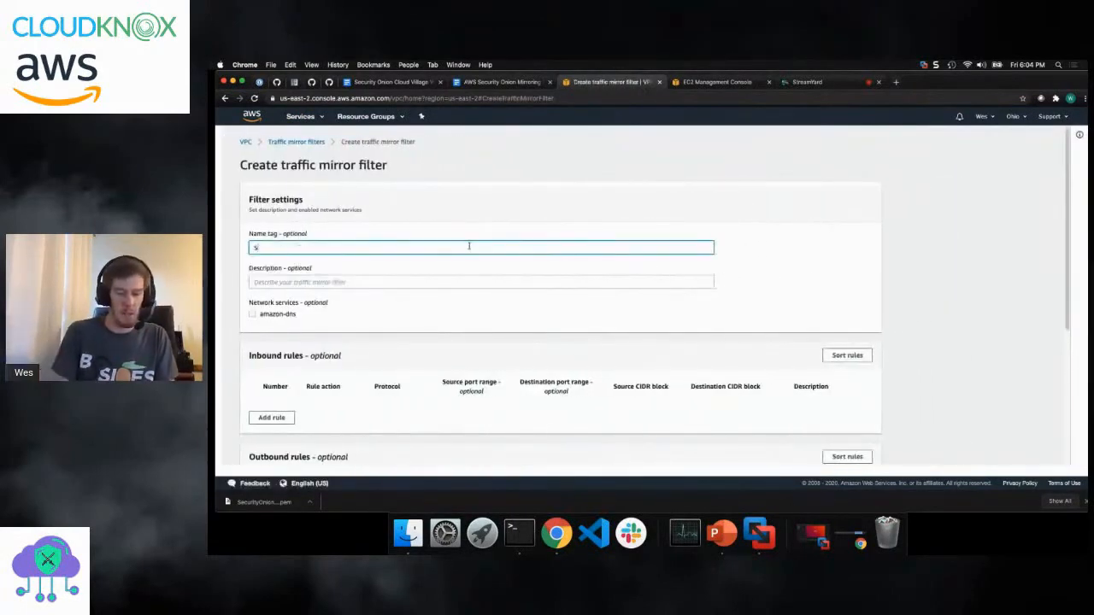
{"action": "type", "text": "ecurity"}
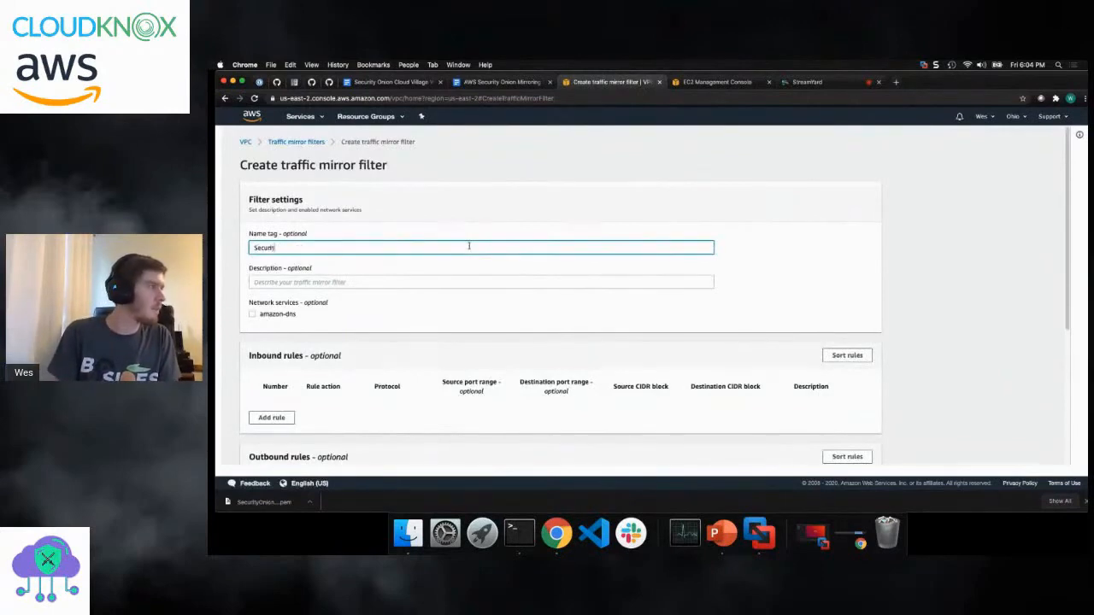
{"action": "type", "text": "OnionDemo"}
{"action": "key", "text": "Tab"}
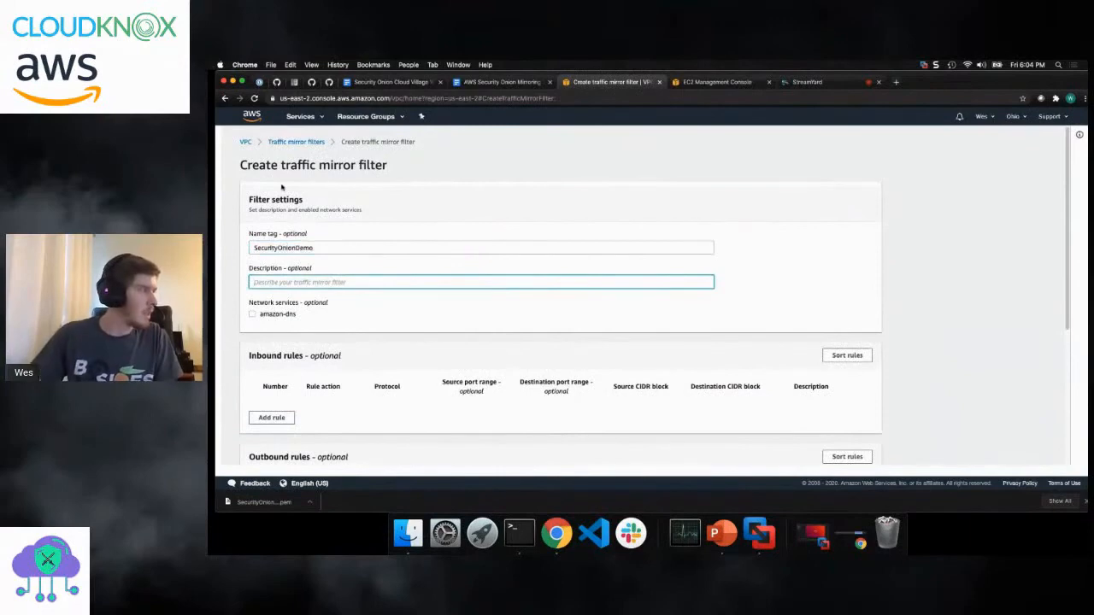
{"action": "double_click", "coordinate": [374, 252]}
{"action": "key", "text": "super+c"}
{"action": "key", "text": "Tab"}
{"action": "key", "text": "super+v"}
- Add an inbound rule accepting all protocols, with source and destination CIDR blocks set to 0.0.0.0/0
{"action": "scroll", "coordinate": [275, 368], "scroll_direction": "down", "scroll_amount": 1}
{"action": "left_click", "coordinate": [271, 370]}
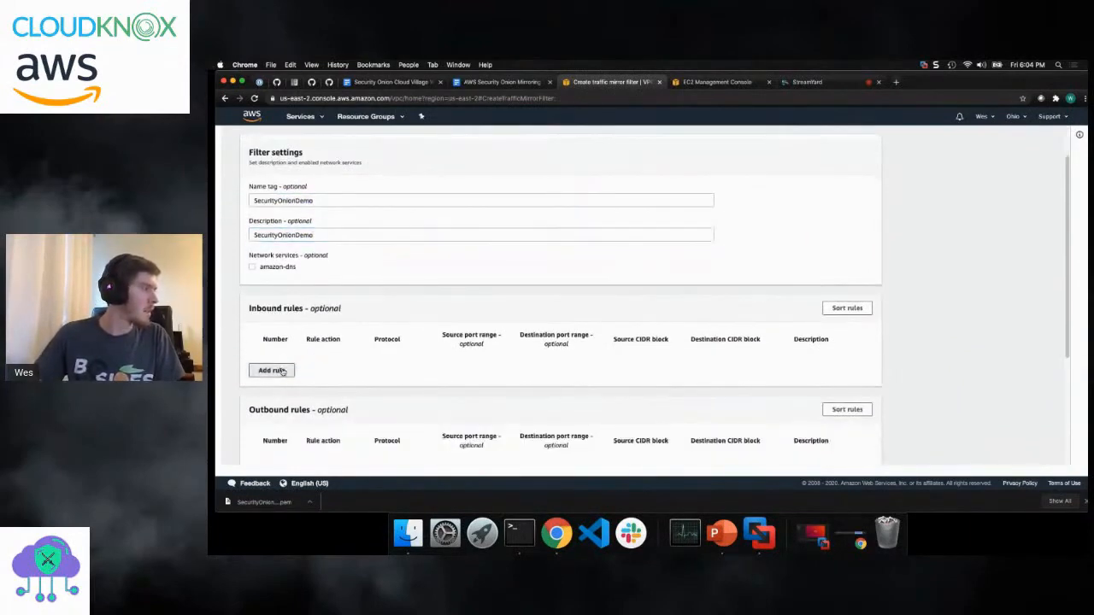
{"action": "left_click", "coordinate": [425, 341]}
{"action": "scroll", "coordinate": [424, 346], "scroll_direction": "up", "scroll_amount": 2}
{"action": "left_click", "coordinate": [382, 245]}
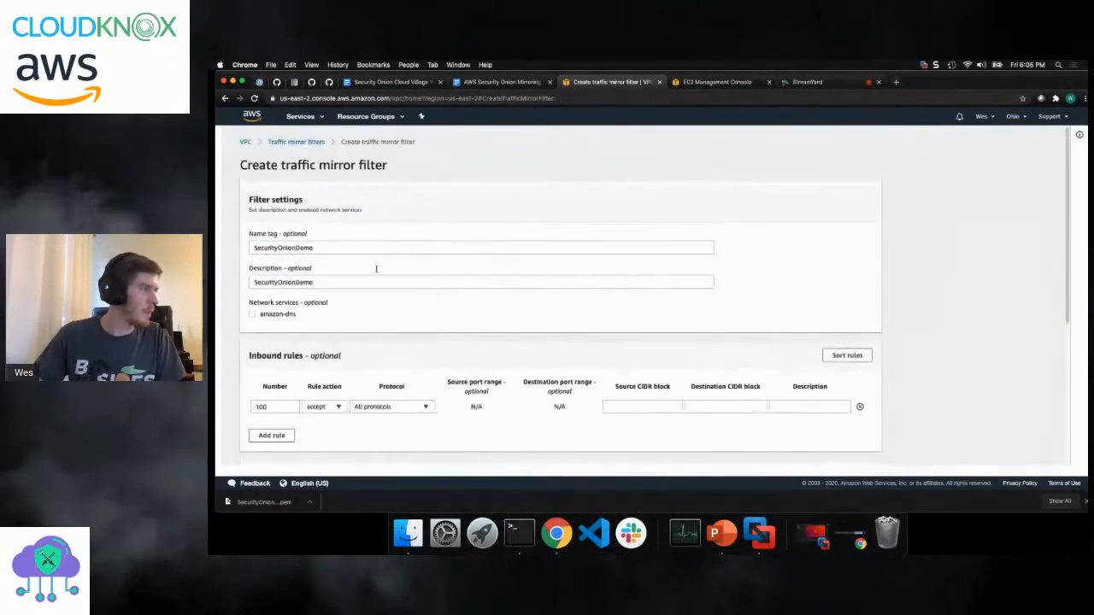
{"action": "left_click", "coordinate": [633, 403]}
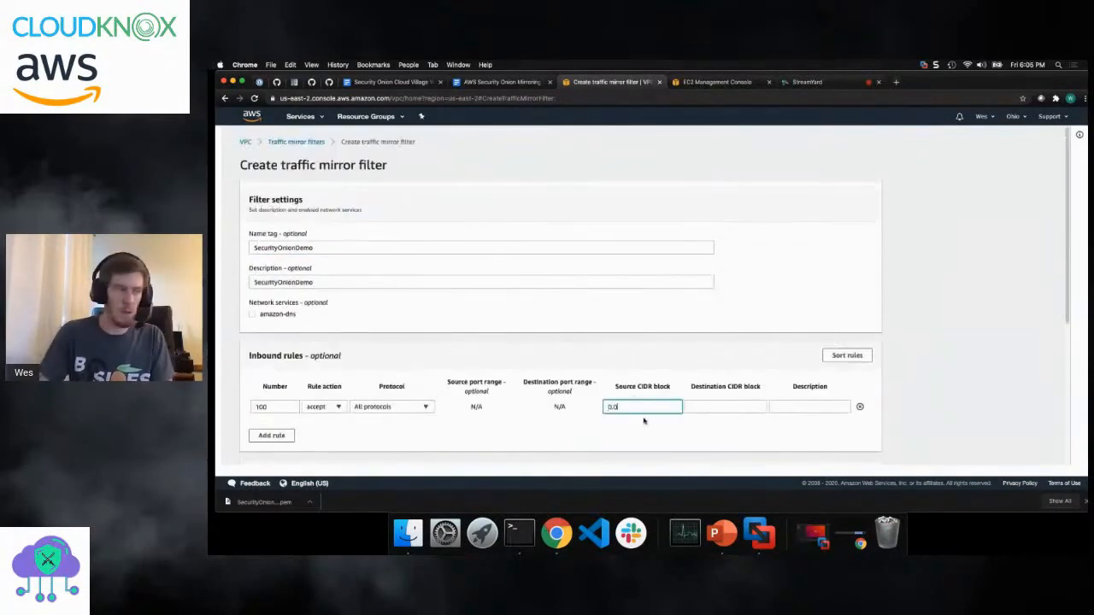
{"action": "type", "text": "0.0.0.0/0"}
{"action": "key", "text": "super+a"}
{"action": "left_click", "coordinate": [715, 408]}
{"action": "key", "text": "super+v"}
- Add an outbound rule accepting all protocols, with source and destination CIDR blocks set to 0.0.0.0/0
{"action": "scroll", "coordinate": [605, 396], "scroll_direction": "down", "scroll_amount": 5}
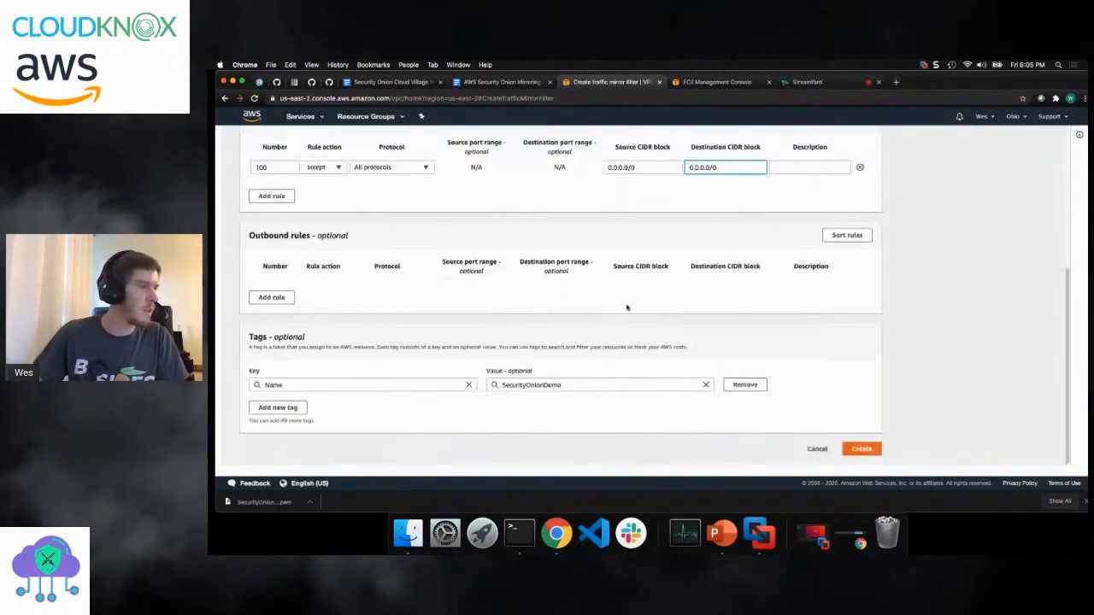
{"action": "left_click", "coordinate": [271, 297]}
{"action": "left_click", "coordinate": [359, 268]}
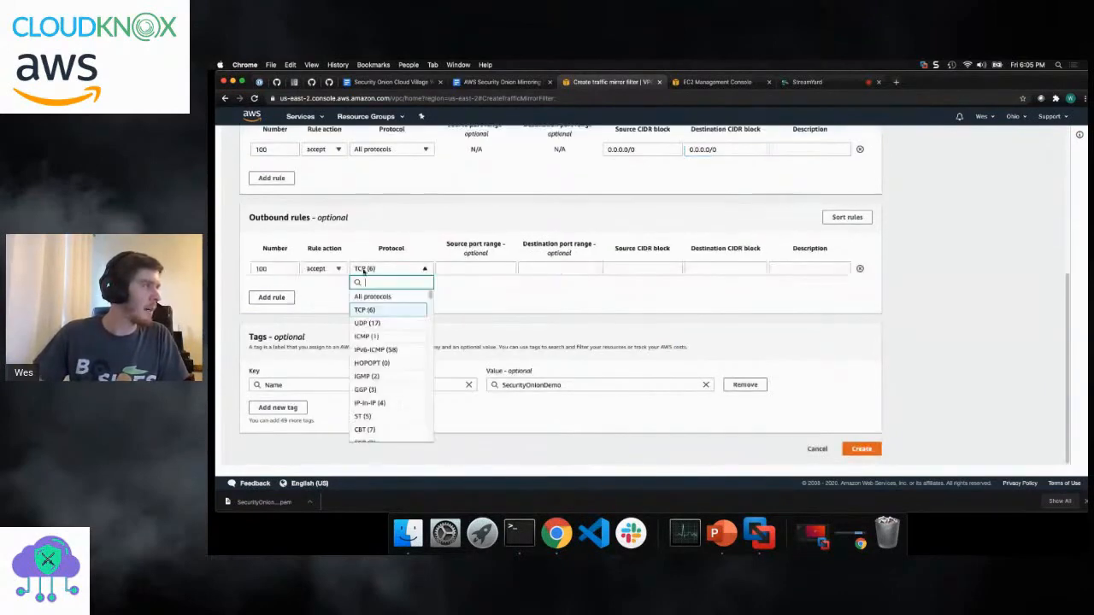
{"action": "left_click", "coordinate": [371, 297]}
{"action": "left_click", "coordinate": [611, 271]}
{"action": "key", "text": "super+v"}
{"action": "left_click", "coordinate": [709, 270]}
{"action": "key", "text": "super+v"}
{"action": "scroll", "coordinate": [834, 395], "scroll_direction": "up", "scroll_amount": 1}
- Review the inbound and outbound rules, create the traffic mirror filter, and return to the filter list
{"action": "scroll", "coordinate": [833, 395], "scroll_direction": "up", "scroll_amount": 3}
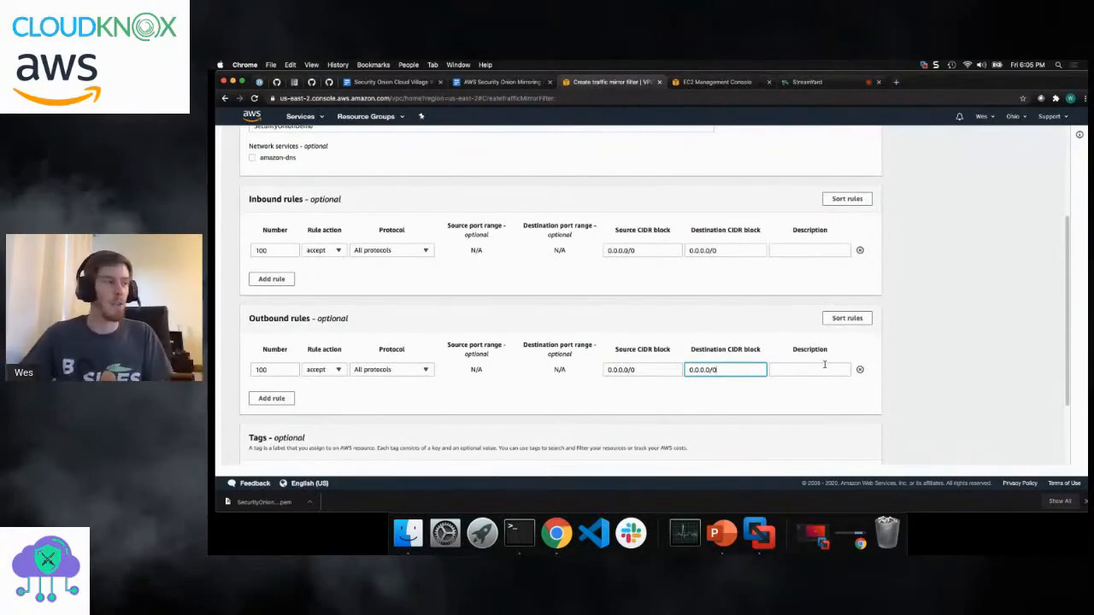
{"action": "scroll", "coordinate": [692, 296], "scroll_direction": "down", "scroll_amount": 3}
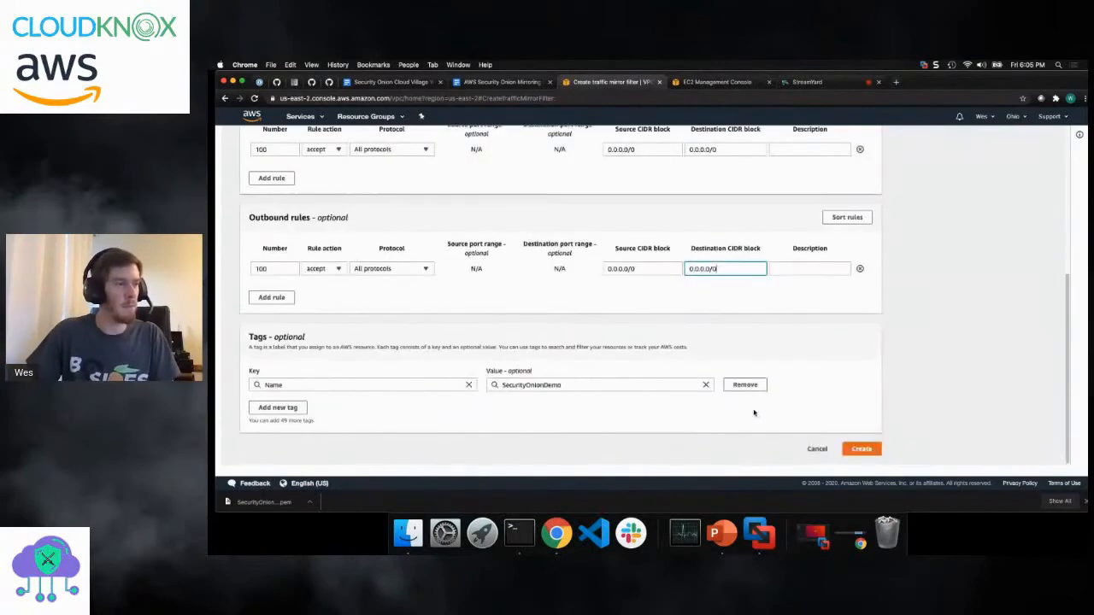
{"action": "left_click", "coordinate": [863, 449]}
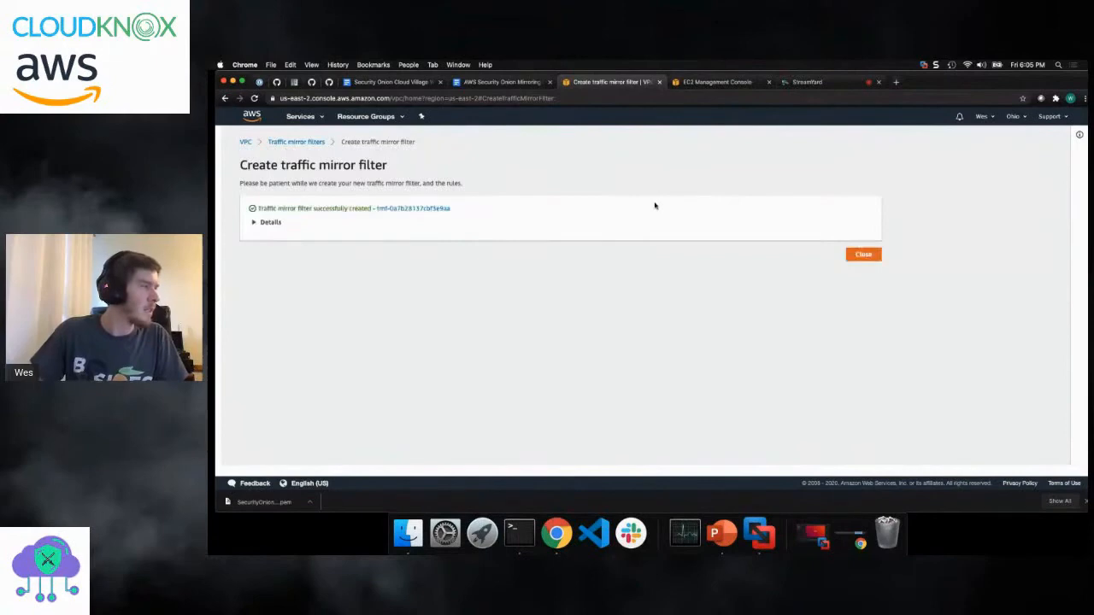
{"action": "left_click", "coordinate": [862, 255]}
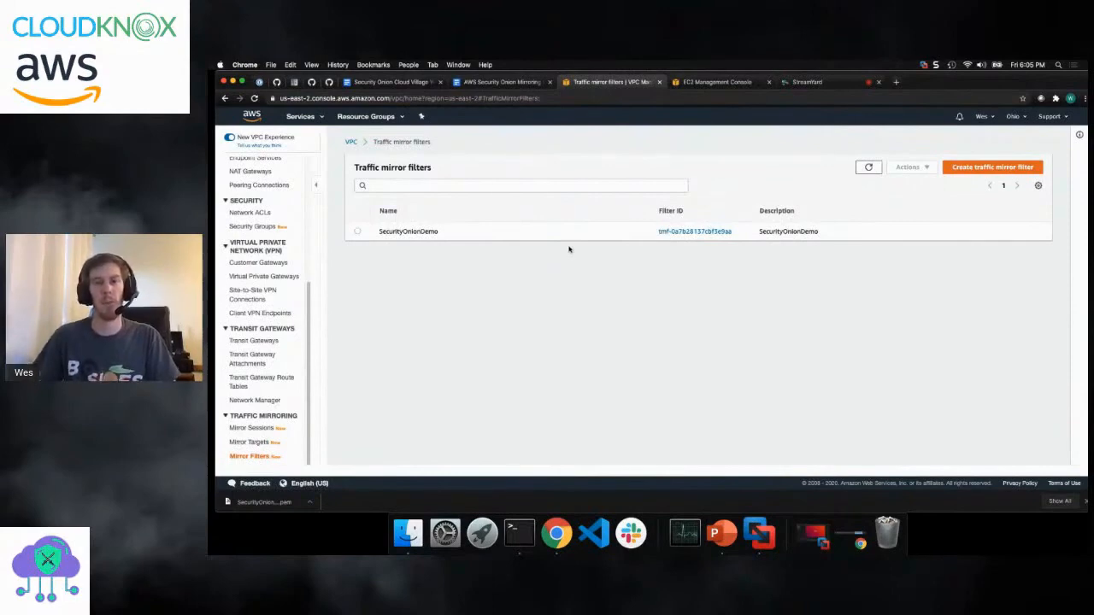
- Start a new traffic mirror target and set its name tag to SecurityOnionSniffingDemo
{"action": "left_click", "coordinate": [254, 443]}
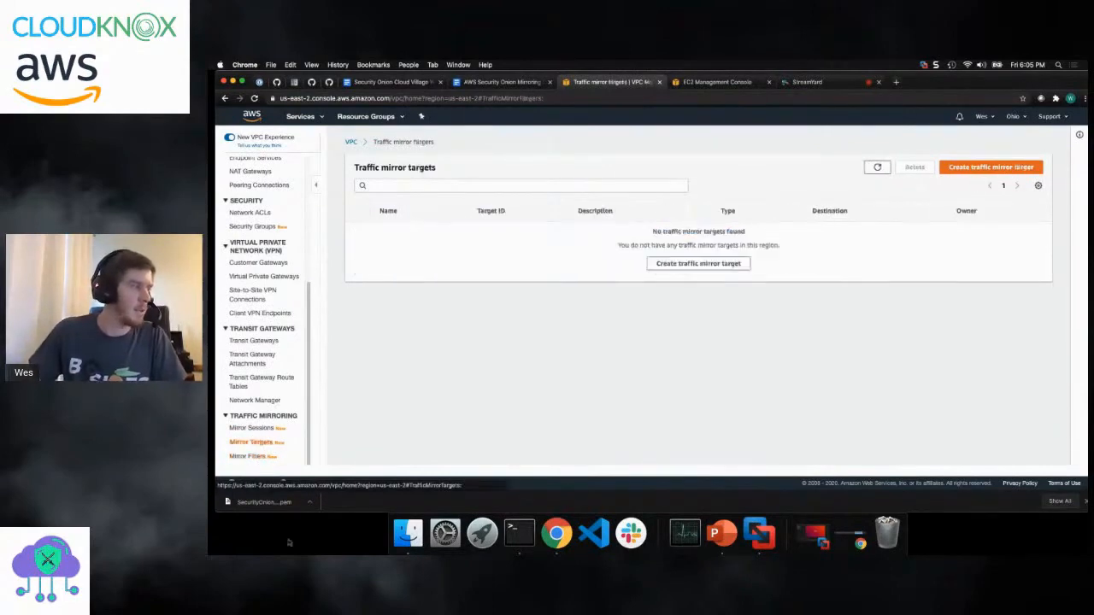
{"action": "left_click", "coordinate": [672, 265]}
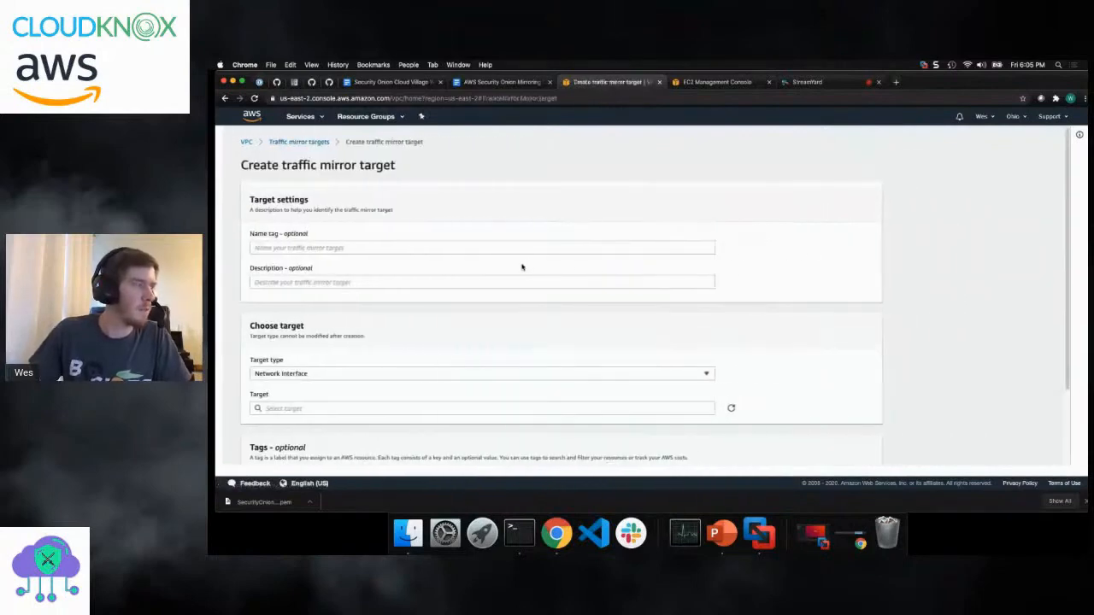
{"action": "left_click", "coordinate": [471, 248]}
{"action": "type", "text": "S"}
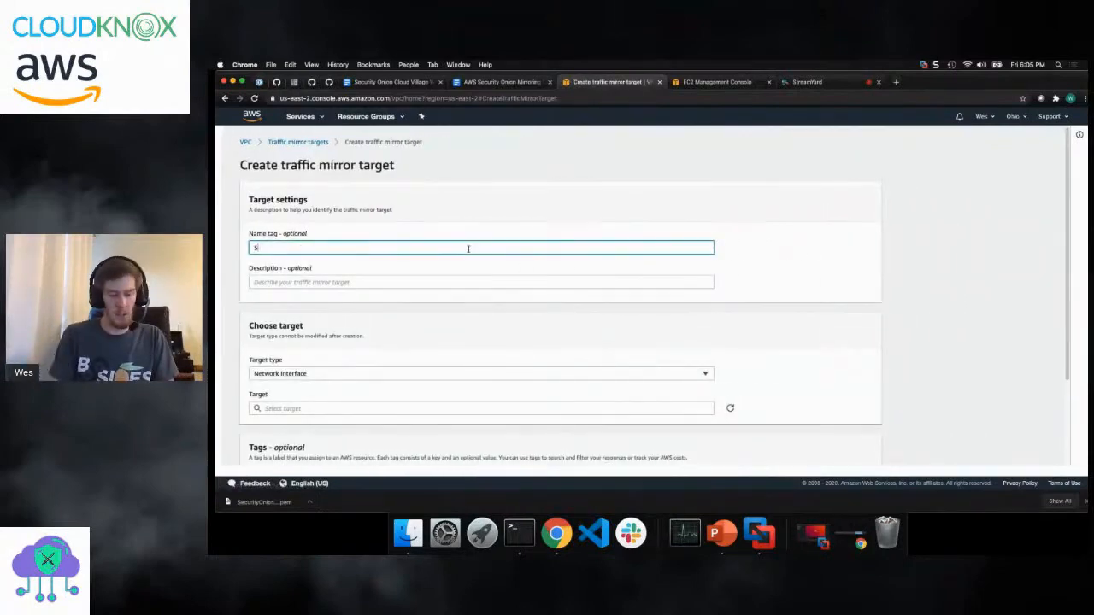
{"action": "type", "text": "ecurityO"}
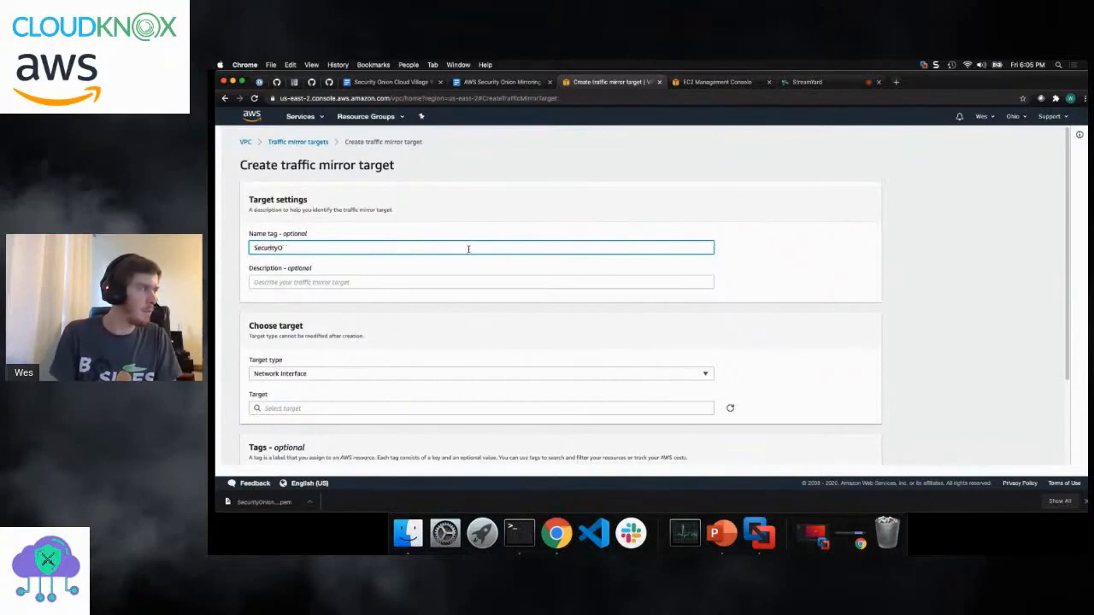
{"action": "type", "text": "NionSnigging"}
{"action": "key", "text": "BackSpace"}
{"action": "key", "text": "BackSpace"}
{"action": "key", "text": "BackSpace"}
{"action": "key", "text": "BackSpace"}
{"action": "type", "text": "fingDemo"}
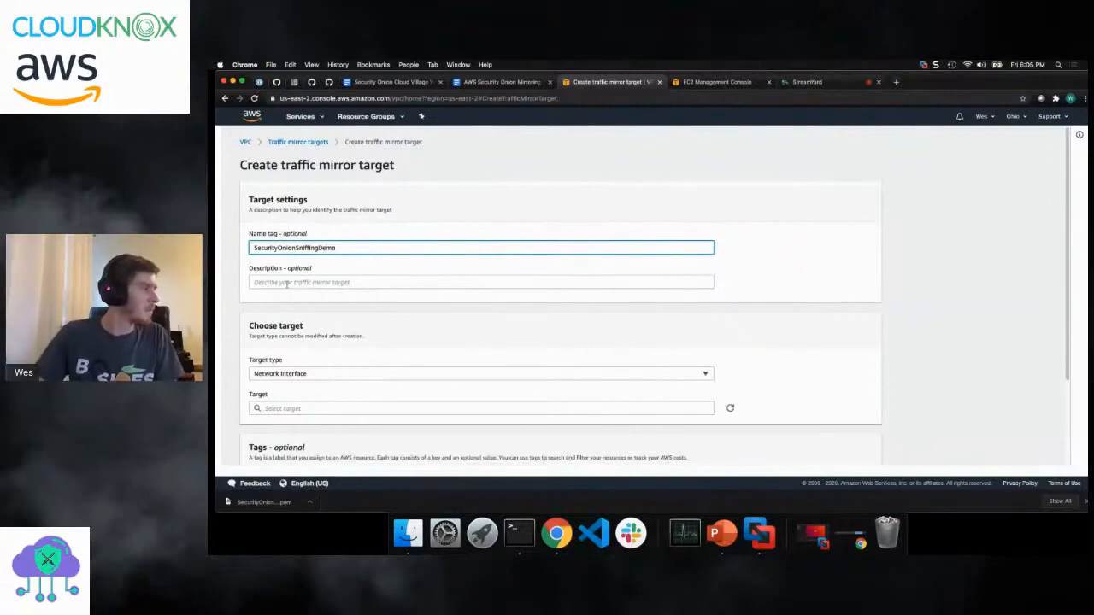
- Choose network interface eni-0b67b54c10025eb58 as the target and create the traffic mirror target
{"action": "scroll", "coordinate": [342, 419], "scroll_direction": "down", "scroll_amount": 1}
{"action": "left_click", "coordinate": [343, 401]}
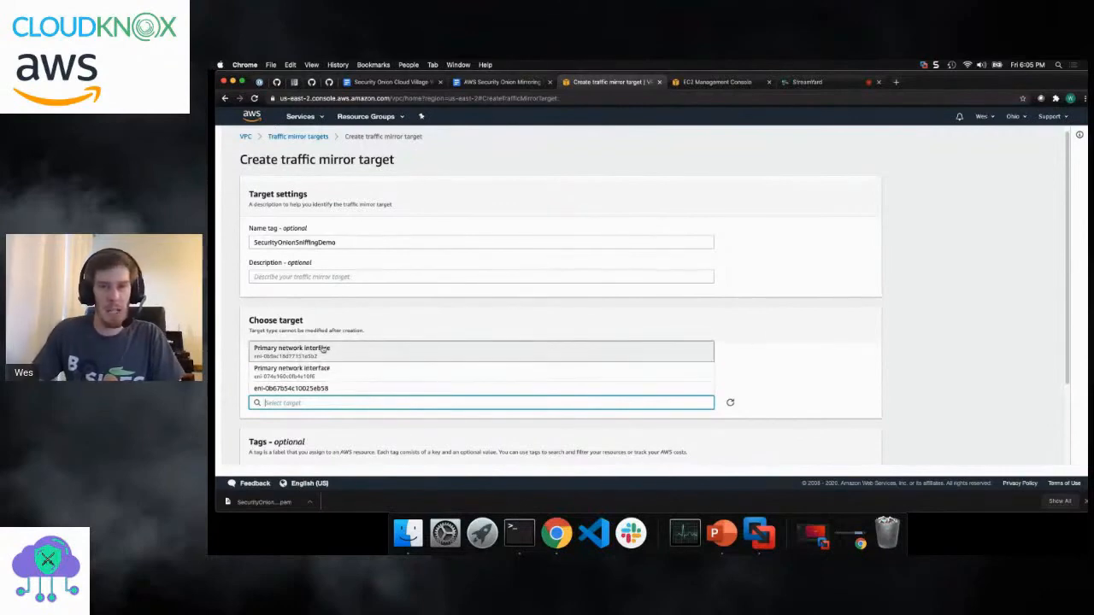
{"action": "left_click", "coordinate": [323, 389]}
{"action": "scroll", "coordinate": [783, 374], "scroll_direction": "down", "scroll_amount": 3}
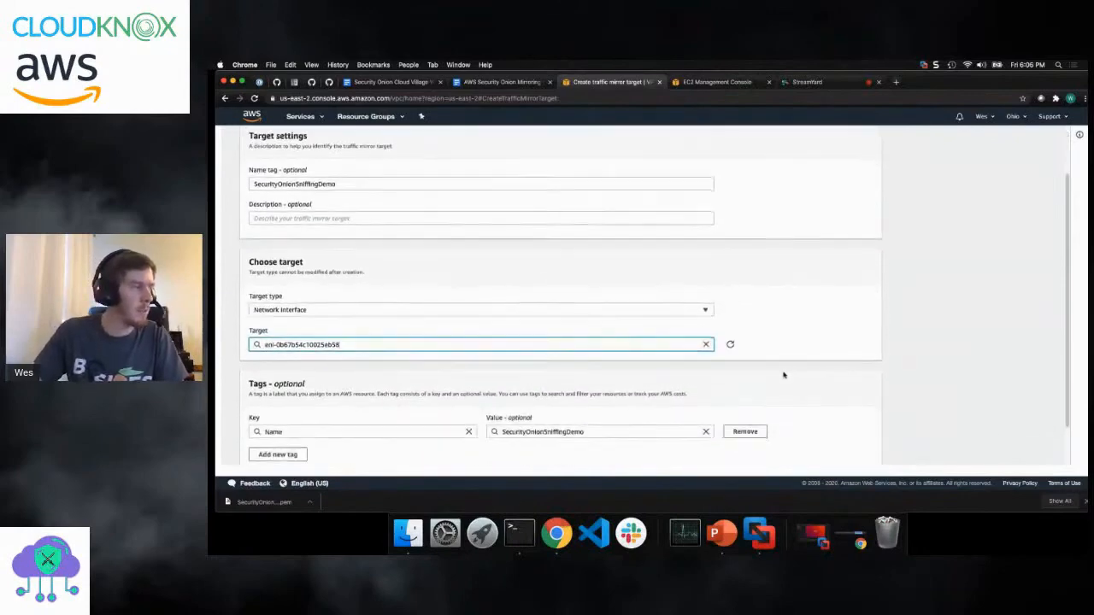
{"action": "scroll", "coordinate": [783, 374], "scroll_direction": "down", "scroll_amount": 1}
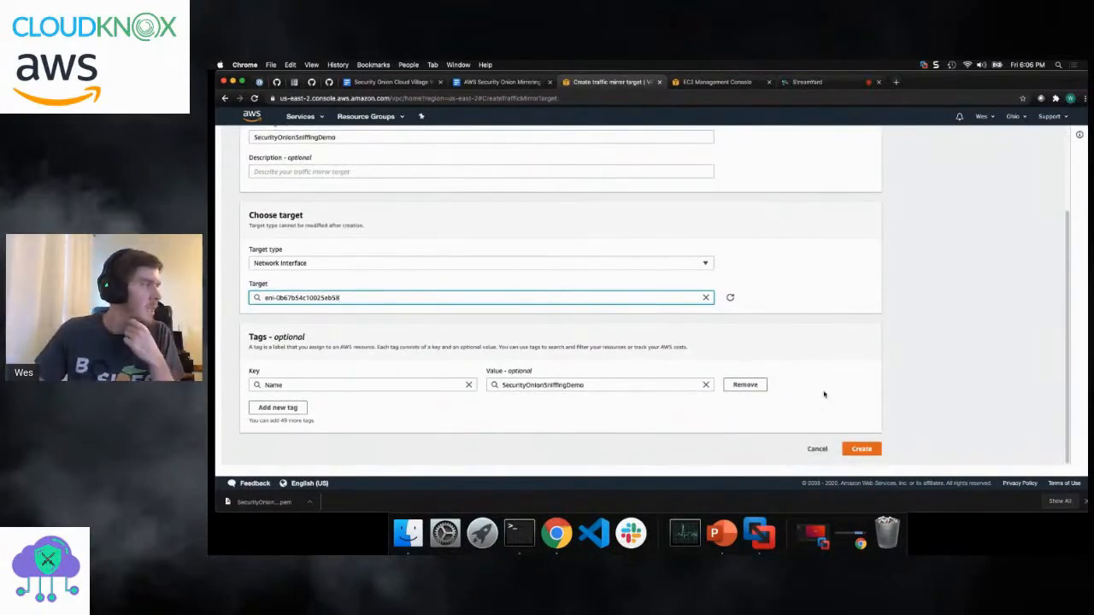
{"action": "left_click", "coordinate": [862, 449]}
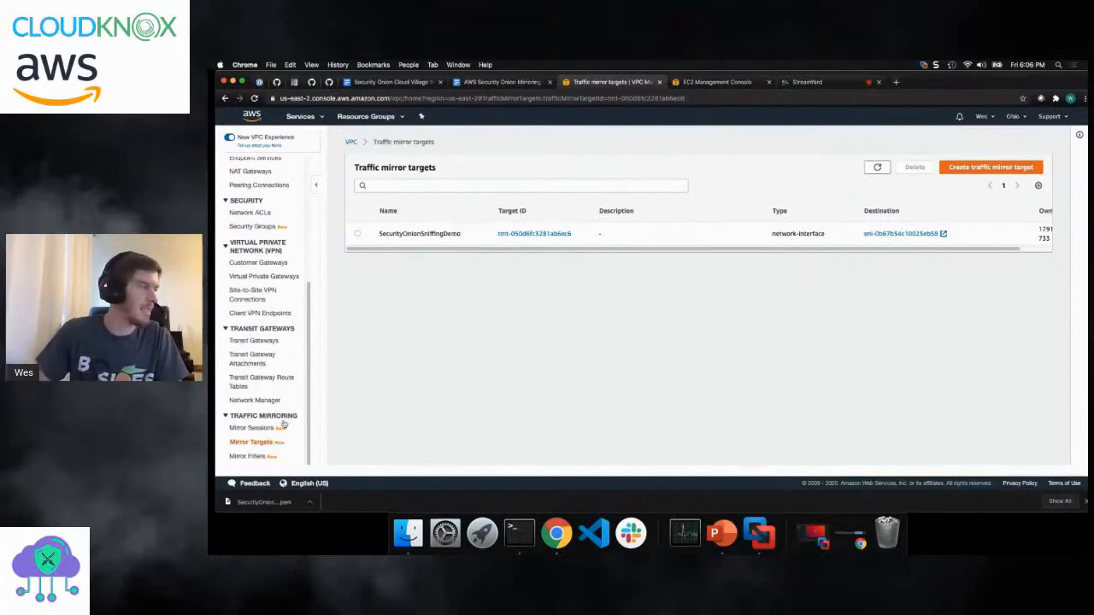
- Start a new traffic mirror session and set both its name tag and description to SecurityOnionDemoMirrorSession
{"action": "left_click", "coordinate": [253, 427]}
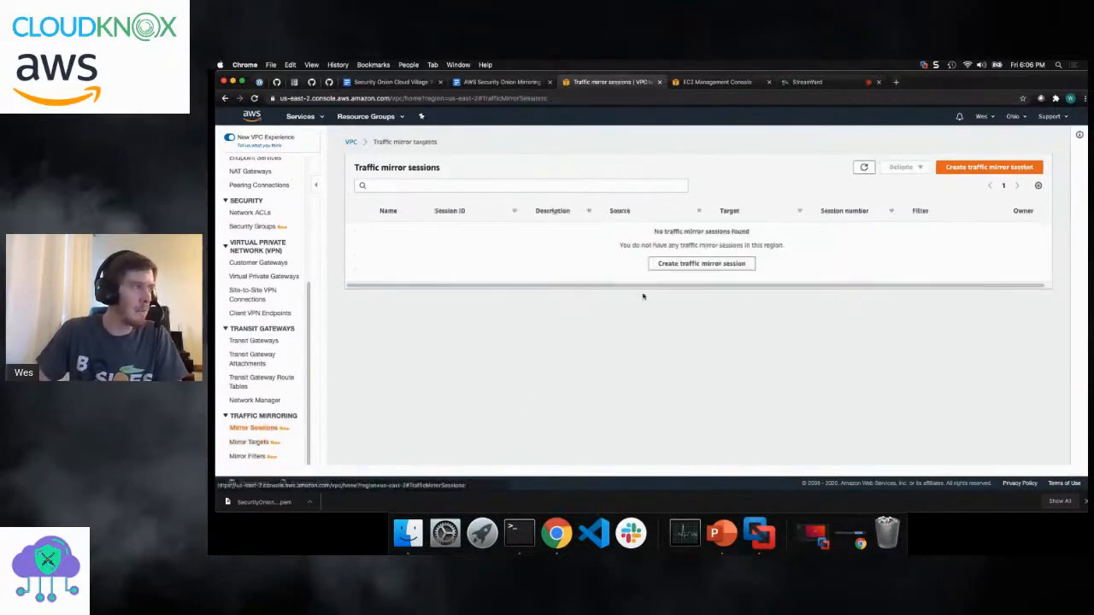
{"action": "left_click", "coordinate": [699, 265]}
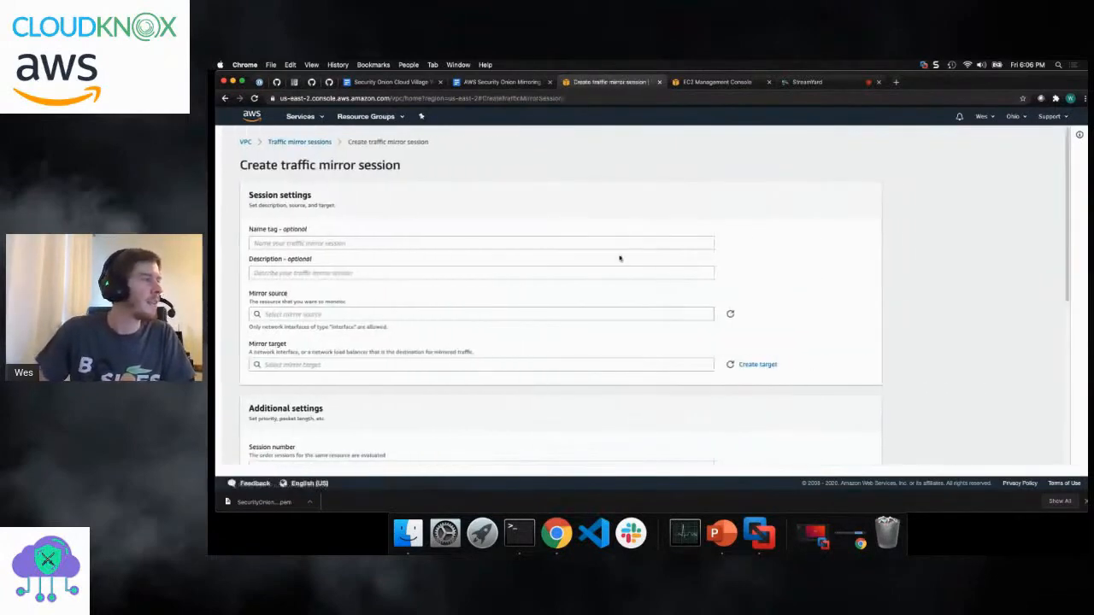
{"action": "left_click", "coordinate": [453, 243]}
{"action": "type", "text": "SesurityOnionDemo"}
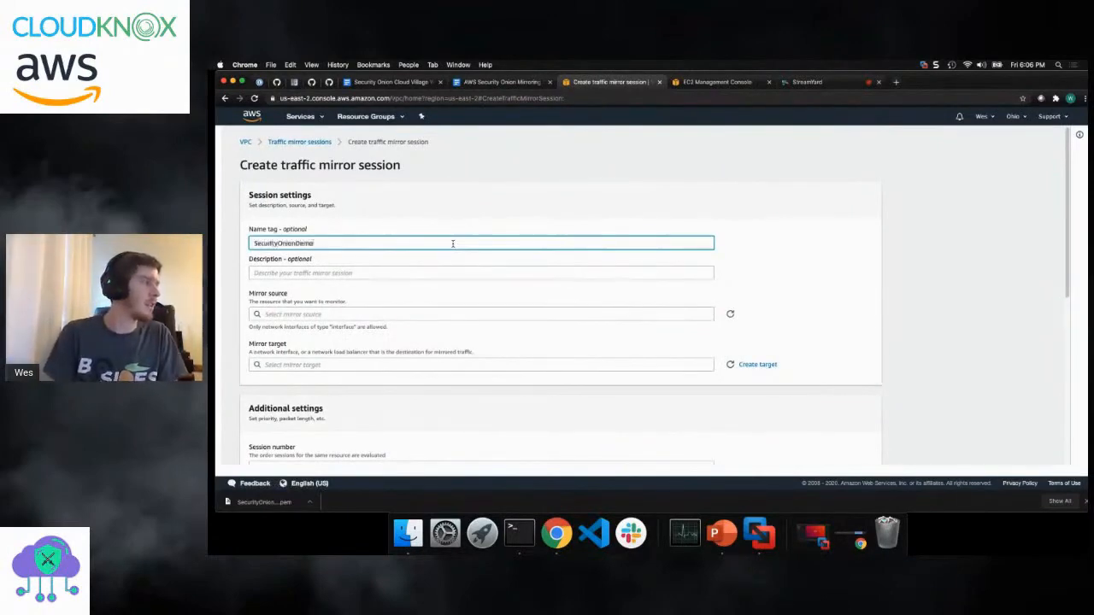
{"action": "type", "text": "MirrorSession"}
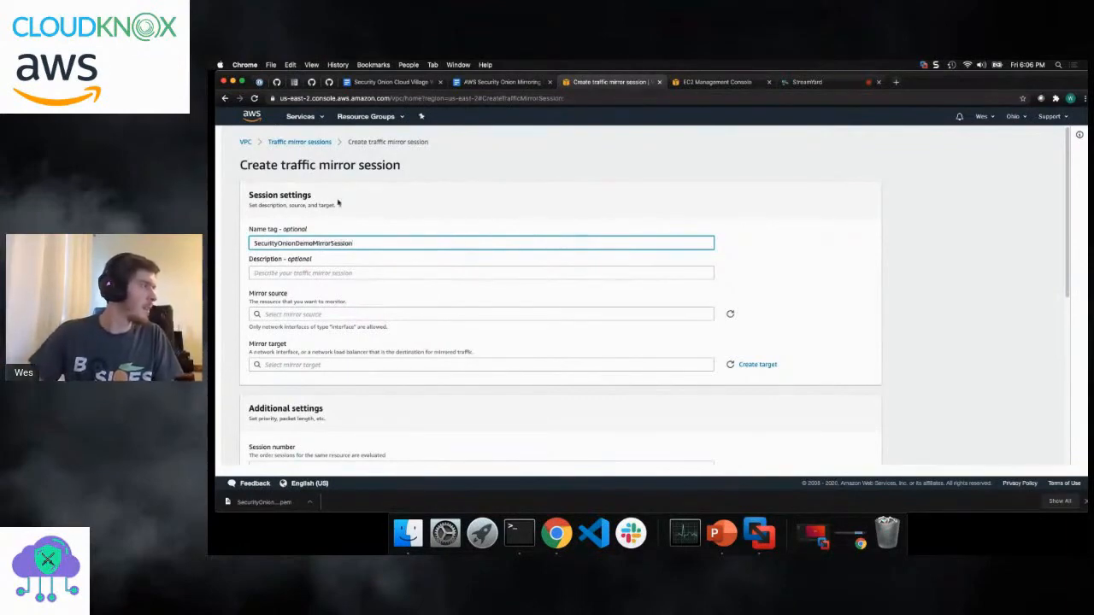
{"action": "left_click_drag", "start_coordinate": [361, 243], "coordinate": [209, 236]}
{"action": "key", "text": "super+c"}
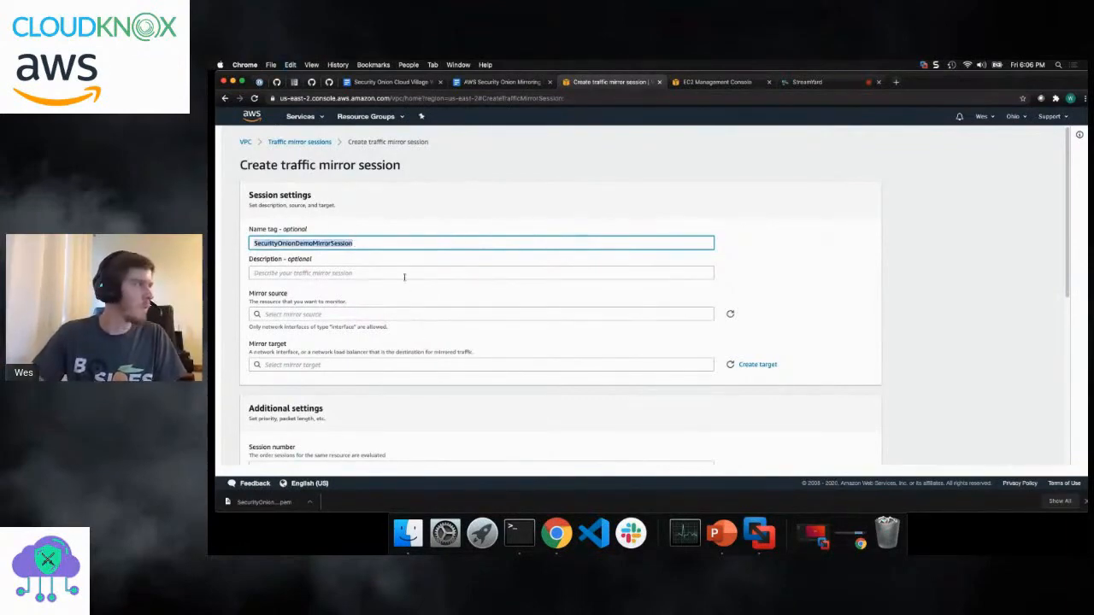
{"action": "left_click", "coordinate": [405, 274]}
{"action": "key", "text": "super+v"}
- Copy the interface ID of the t3.micro instance's eth0 network interface from its details in the EC2 console
{"action": "left_click", "coordinate": [397, 314]}
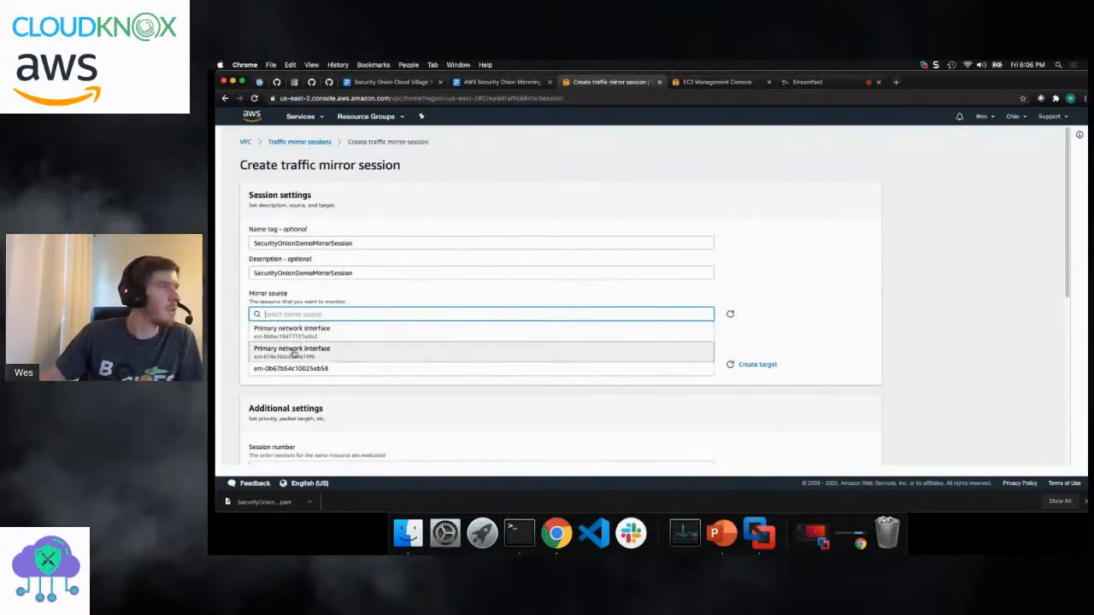
{"action": "left_click", "coordinate": [711, 83]}
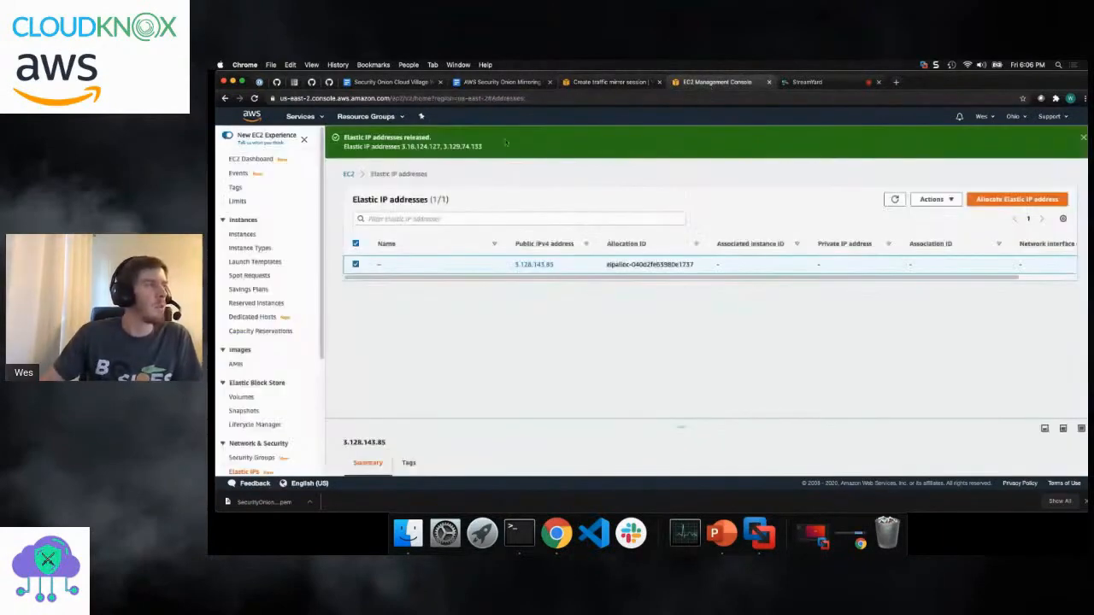
{"action": "left_click", "coordinate": [242, 235]}
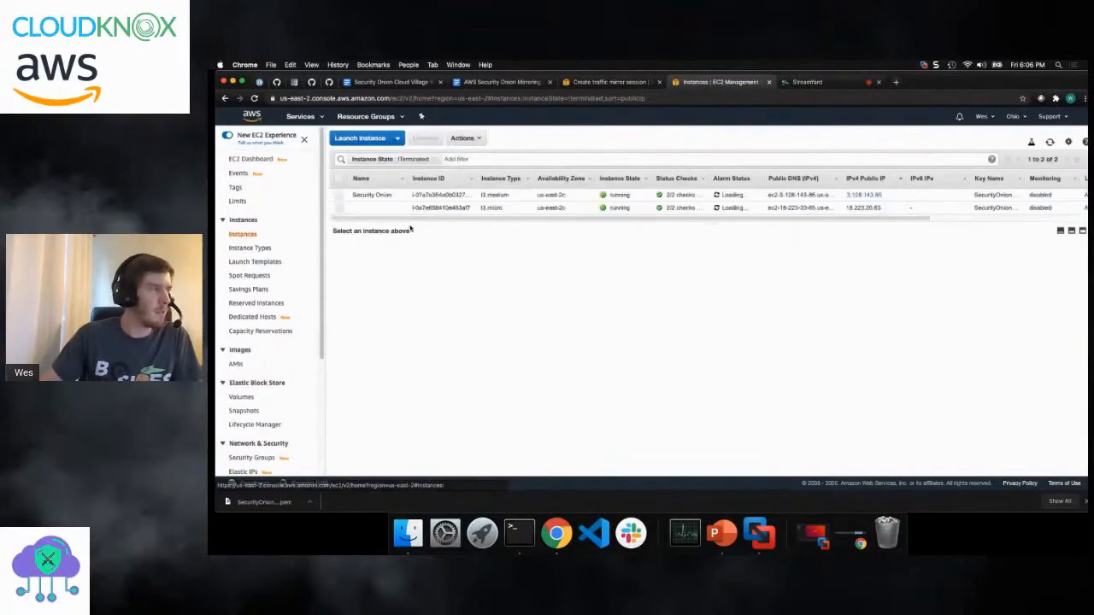
{"action": "left_click", "coordinate": [398, 208]}
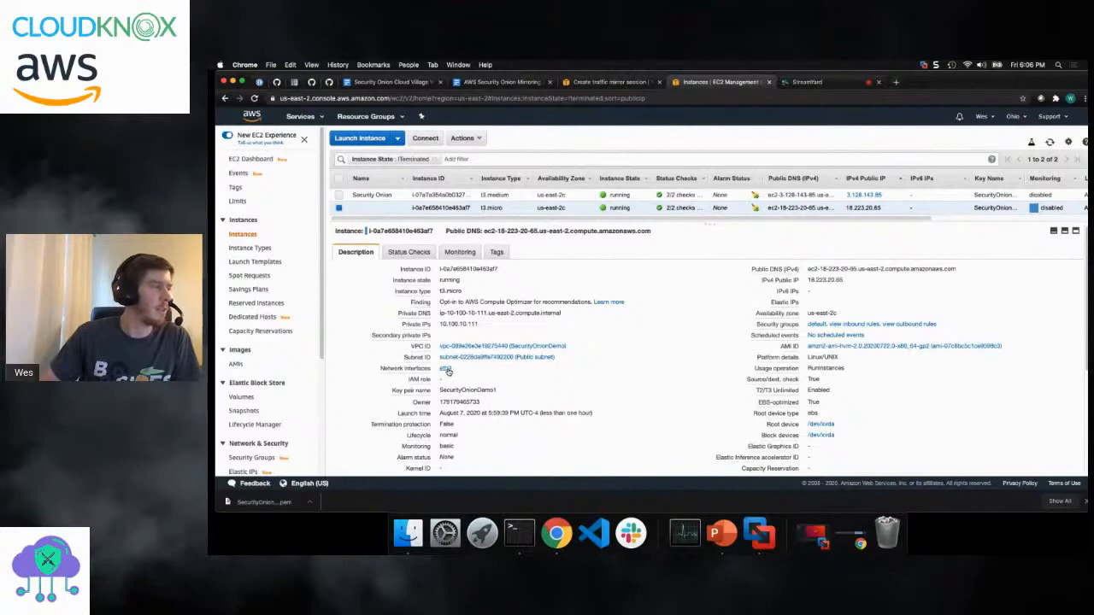
{"action": "left_click", "coordinate": [445, 369]}
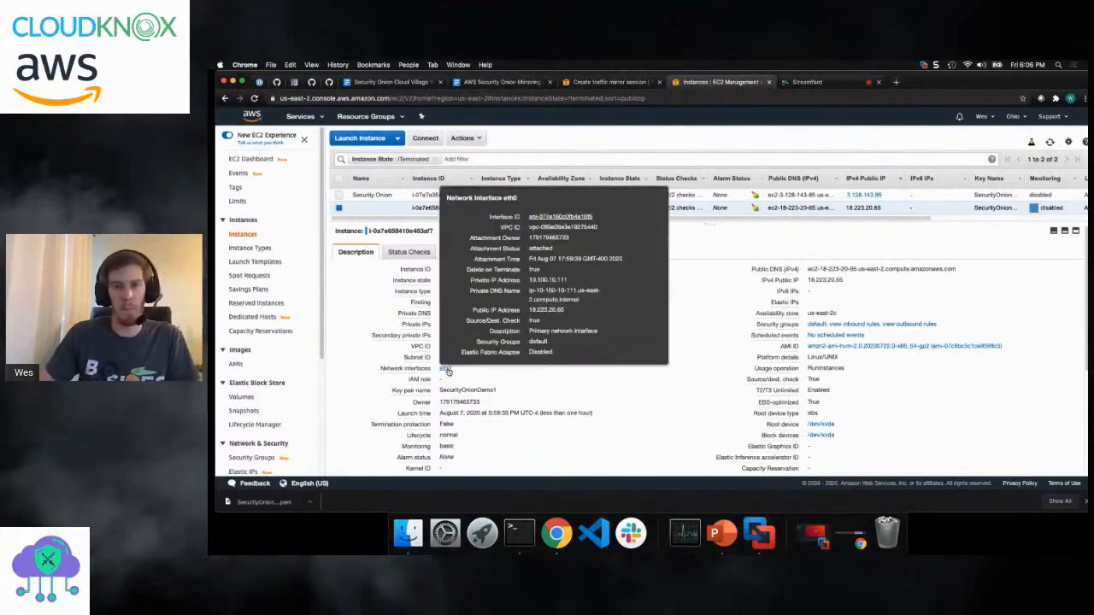
{"action": "left_click_drag", "start_coordinate": [599, 218], "coordinate": [530, 217]}
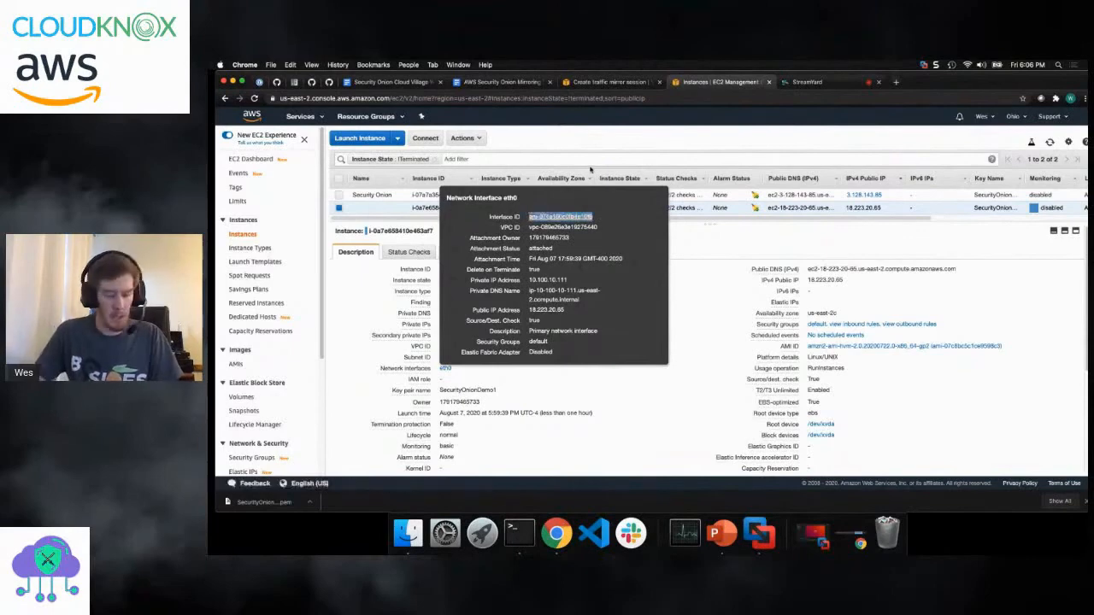
- Set the mirror session's source to the copied primary network interface, eni-074e160c0fb4e10f6
{"action": "left_click", "coordinate": [609, 82]}
{"action": "key", "text": "super+v"}
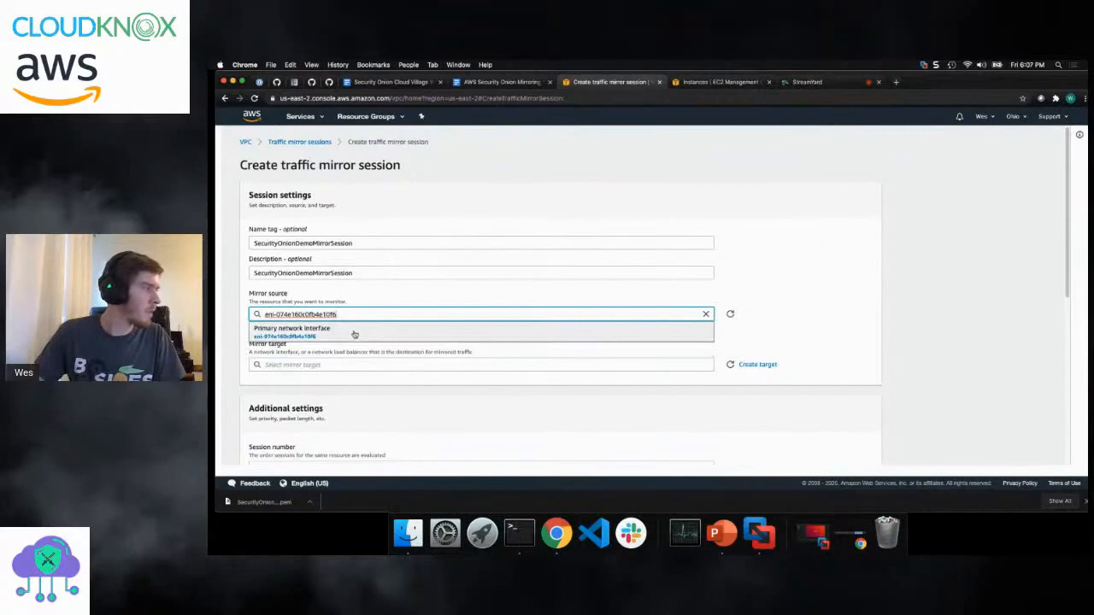
{"action": "left_click", "coordinate": [351, 331]}
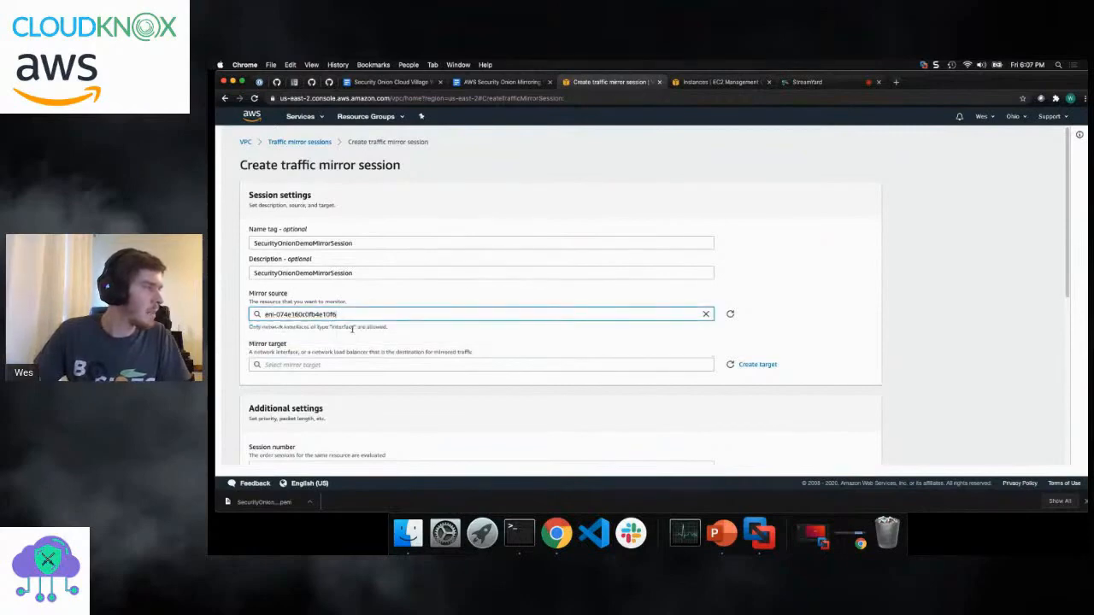
- Choose SecurityOnionSniffingDemo as the mirror target and set the session number to 1
{"action": "scroll", "coordinate": [547, 352], "scroll_direction": "down", "scroll_amount": 1}
{"action": "left_click", "coordinate": [542, 349]}
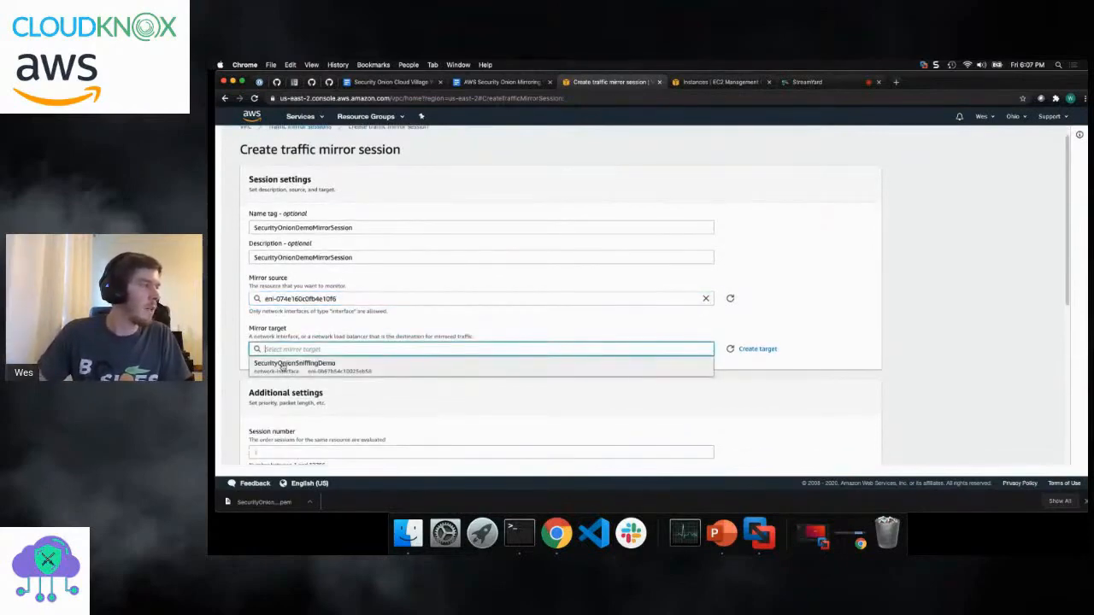
{"action": "left_click", "coordinate": [455, 364]}
{"action": "scroll", "coordinate": [572, 224], "scroll_direction": "down", "scroll_amount": 3}
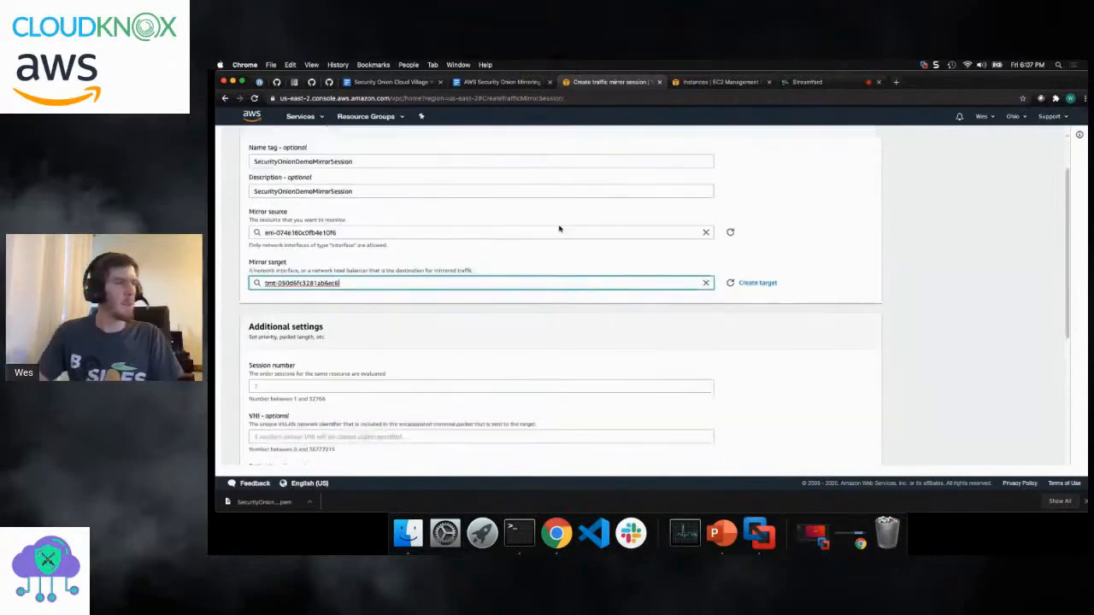
{"action": "left_click", "coordinate": [371, 372]}
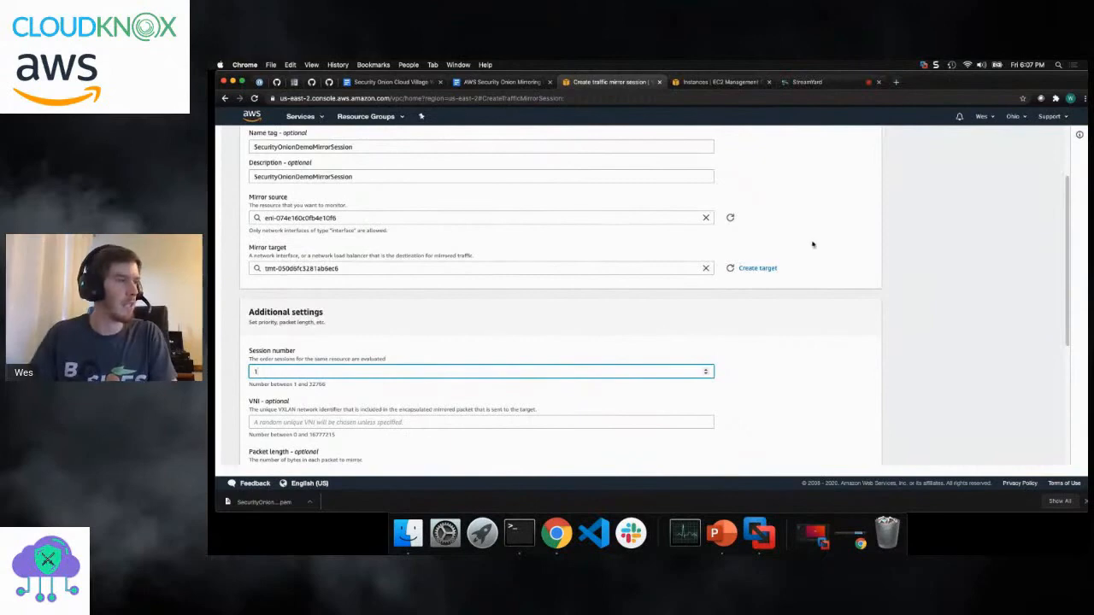
- Set the session's filter to SecurityOnionDemo and create the traffic mirror session
{"action": "scroll", "coordinate": [829, 261], "scroll_direction": "up", "scroll_amount": 3}
{"action": "scroll", "coordinate": [830, 256], "scroll_direction": "down", "scroll_amount": 8}
{"action": "left_click", "coordinate": [859, 448]}
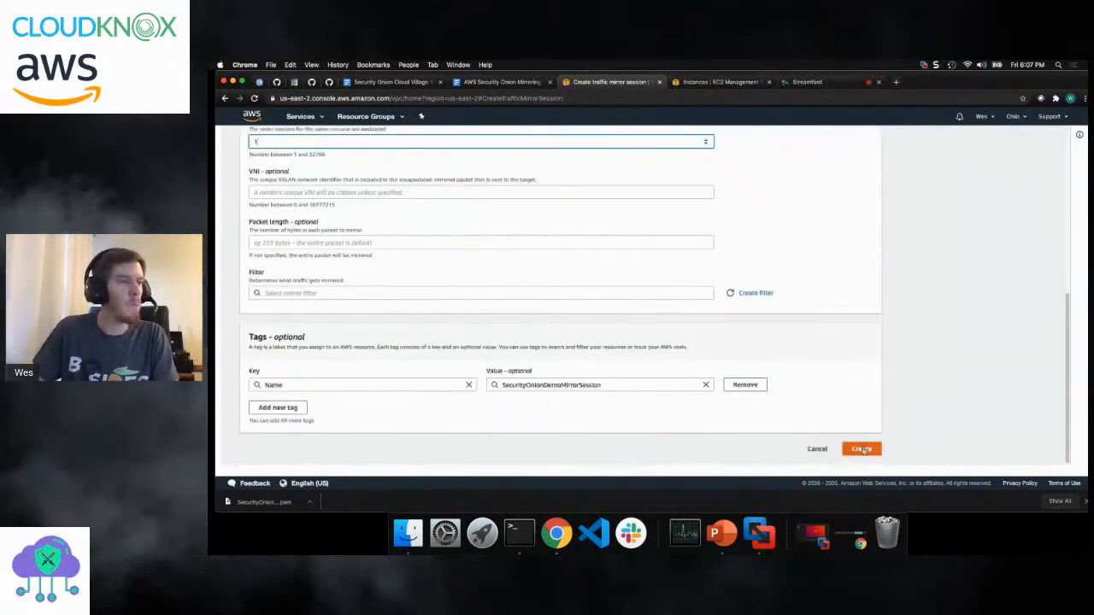
{"action": "left_click", "coordinate": [419, 281]}
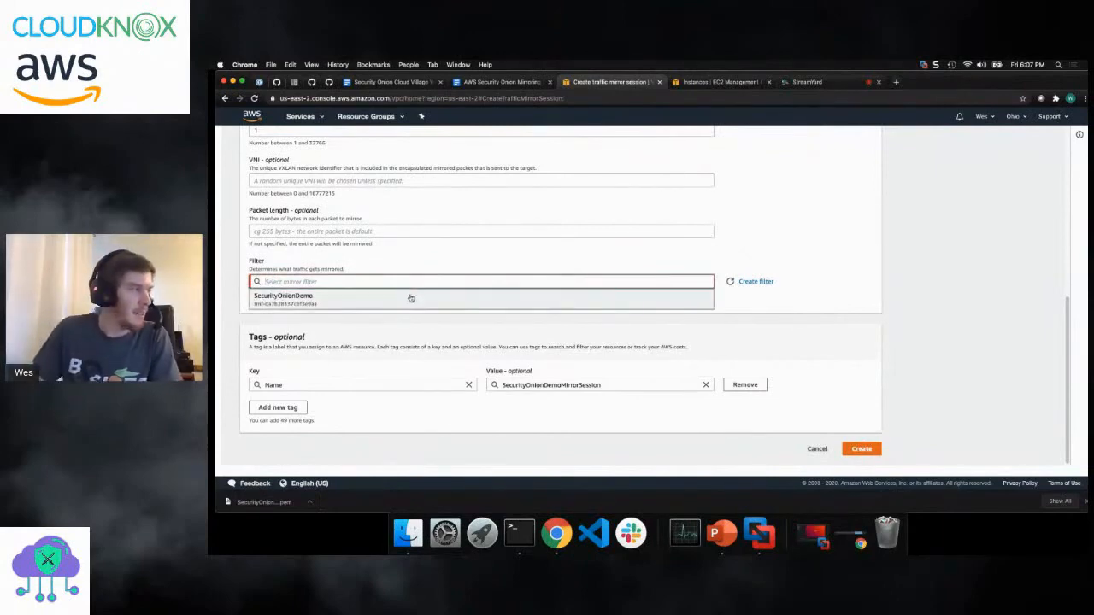
{"action": "left_click", "coordinate": [411, 298]}
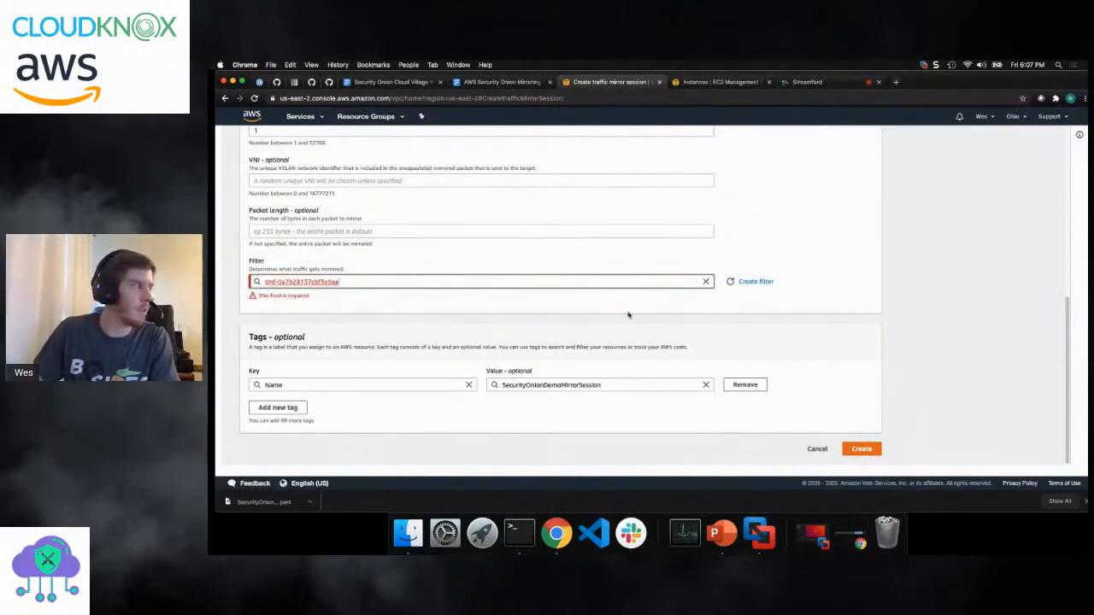
{"action": "left_click", "coordinate": [859, 449]}
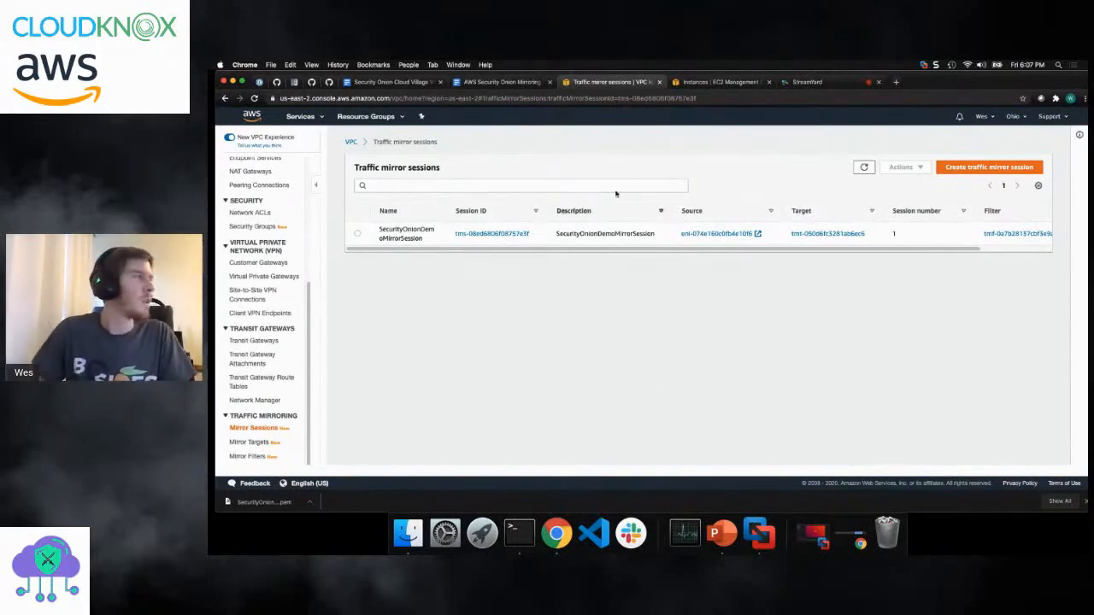
- Switch to Terminal, dismiss the Security Onion setup completion notice and check the services with sudo so-status
{"action": "left_click", "coordinate": [519, 532]}
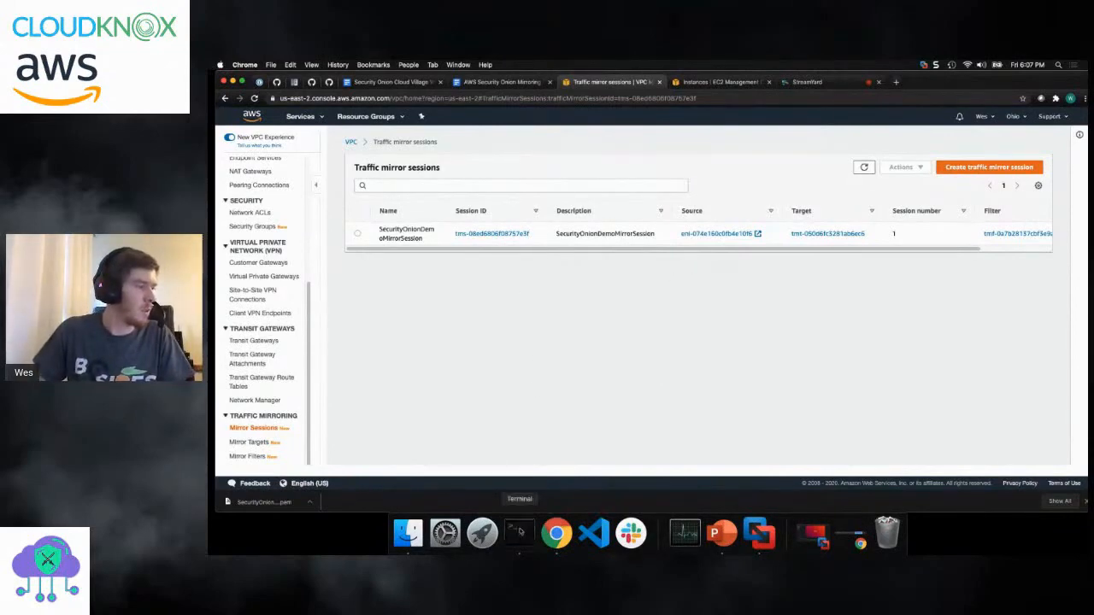
{"action": "left_click", "coordinate": [762, 254]}
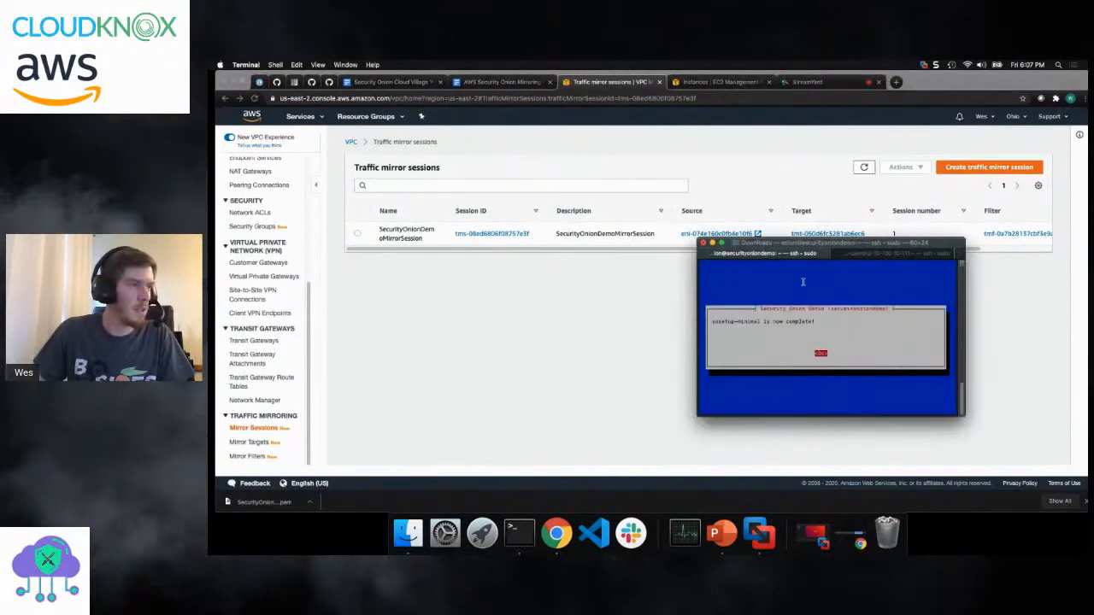
{"action": "key", "text": "Return"}
{"action": "key", "text": "Return"}
{"action": "key", "text": "Return"}
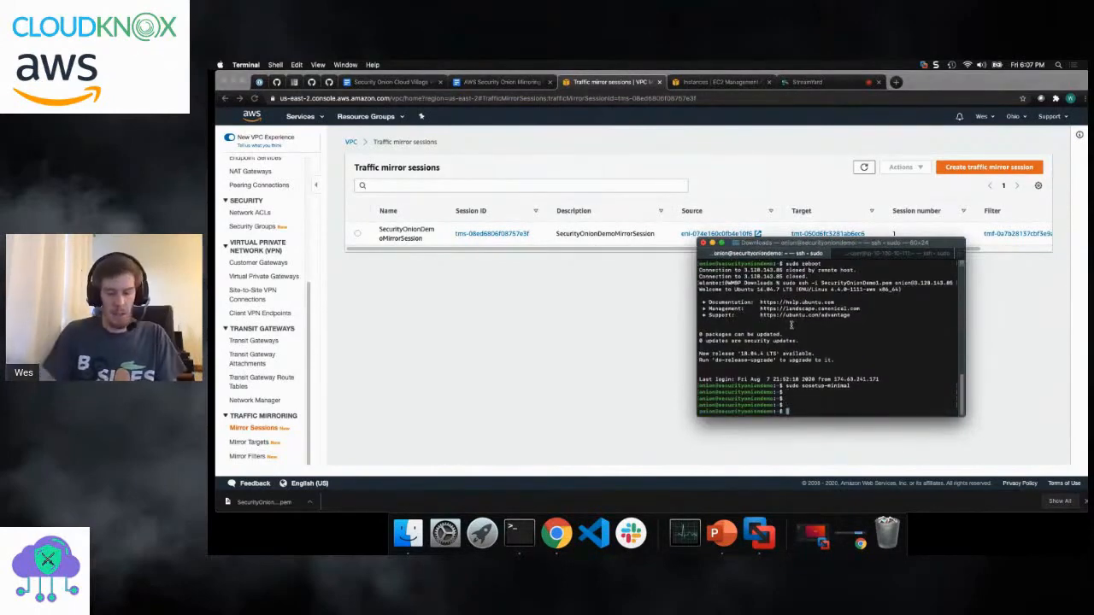
{"action": "type", "text": "sudo so-status"}
{"action": "key", "text": "Return"}
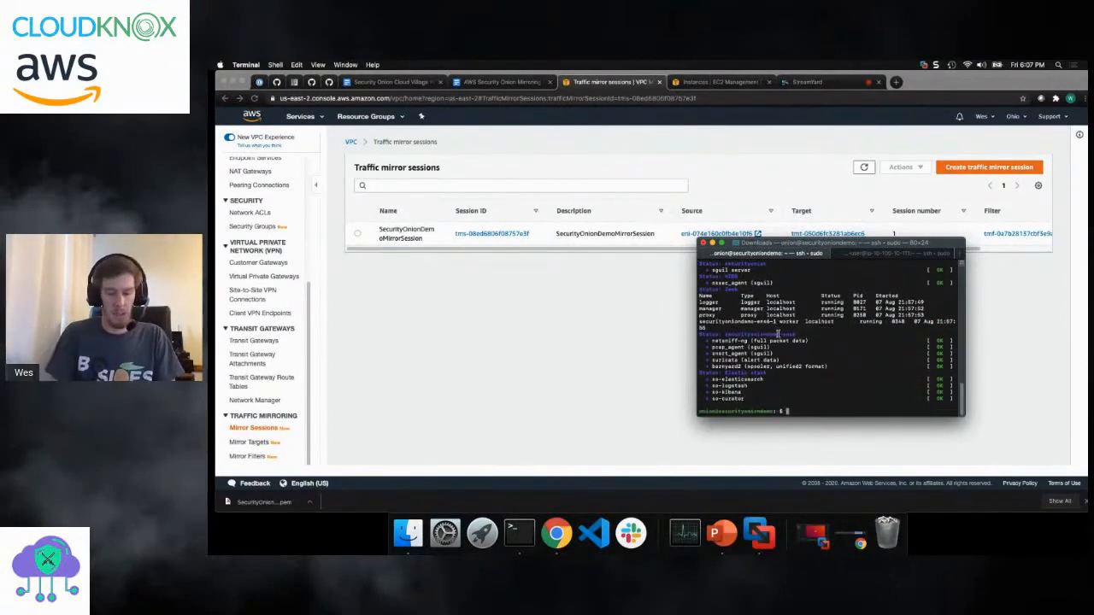
- Start a packet capture on the Security Onion sniffing interface with sudo tcpdump -i ens6
{"action": "type", "text": "sudo s"}
{"action": "type", "text": "cp"}
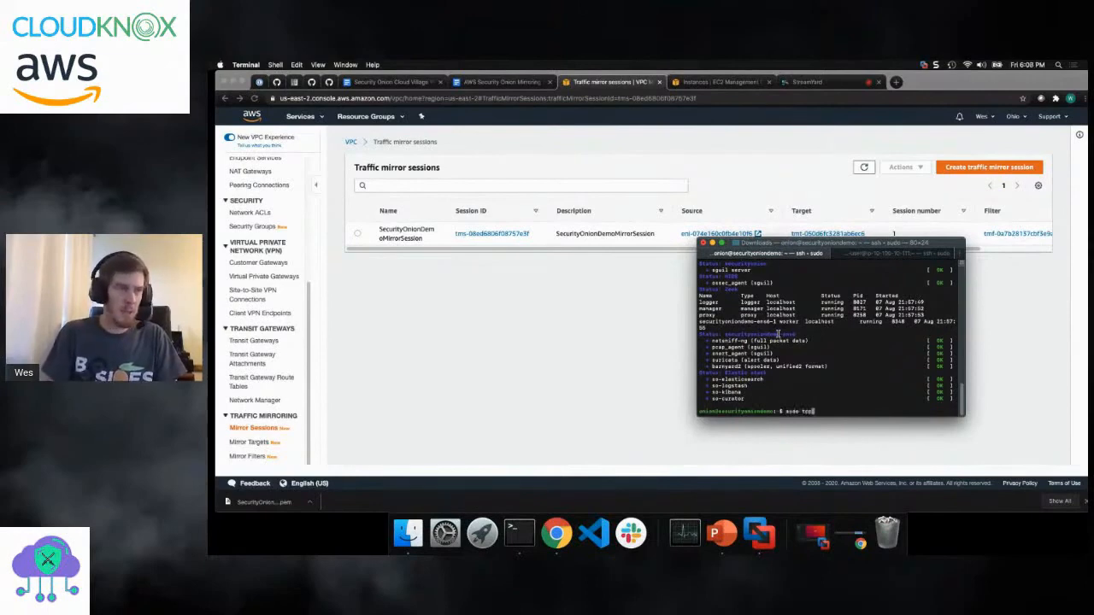
{"action": "type", "text": "dump -i ens6"}
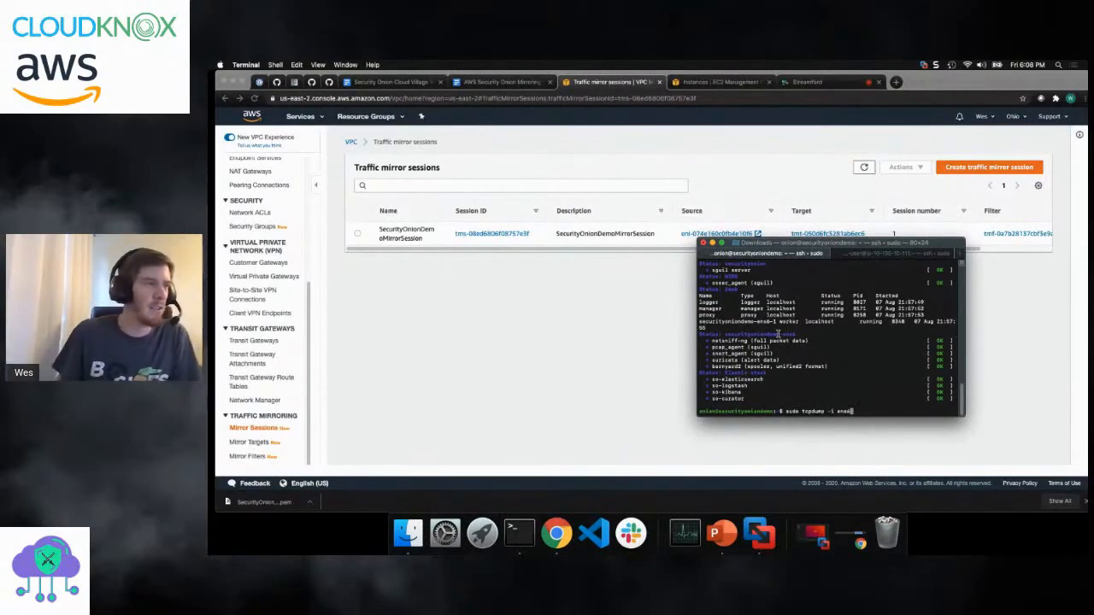
{"action": "key", "text": "Return"}
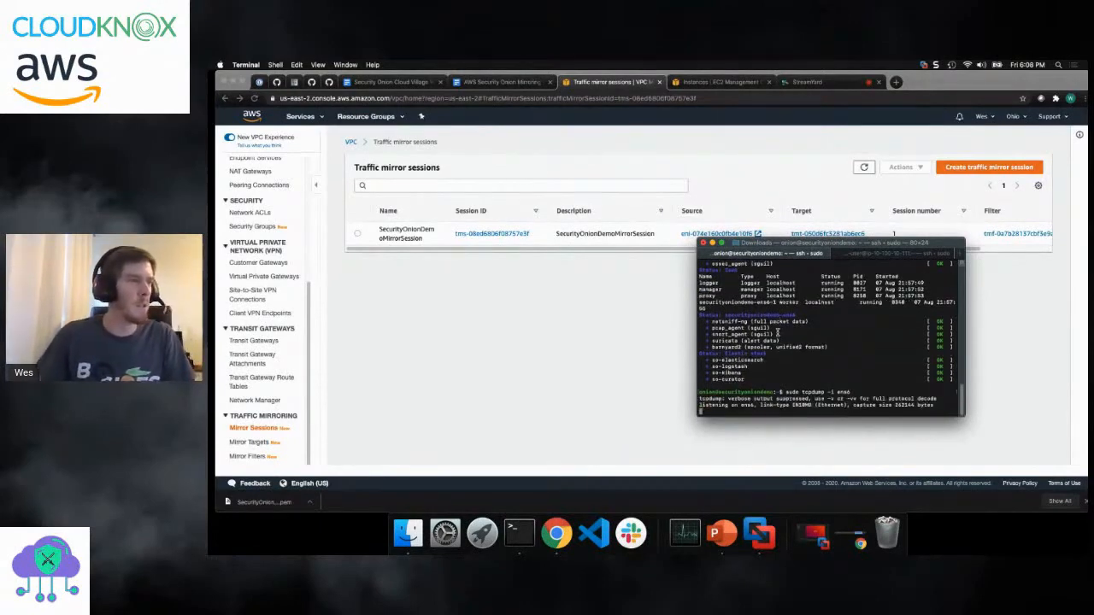
- Separate the Security Onion and EC2 instance shell sessions into two terminal windows
{"action": "left_click", "coordinate": [867, 255]}
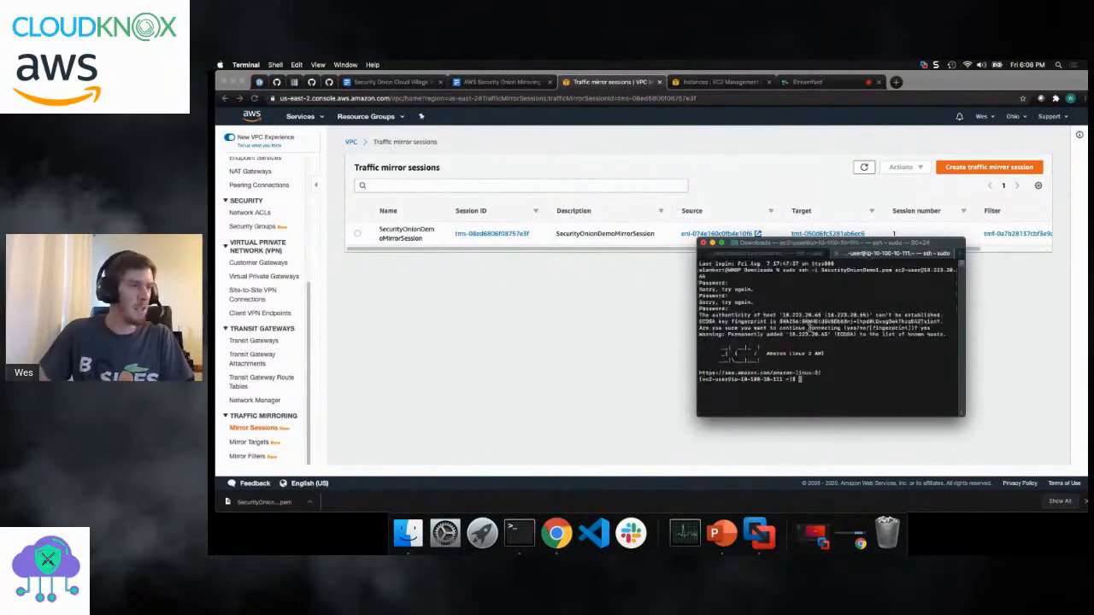
{"action": "left_click", "coordinate": [819, 254]}
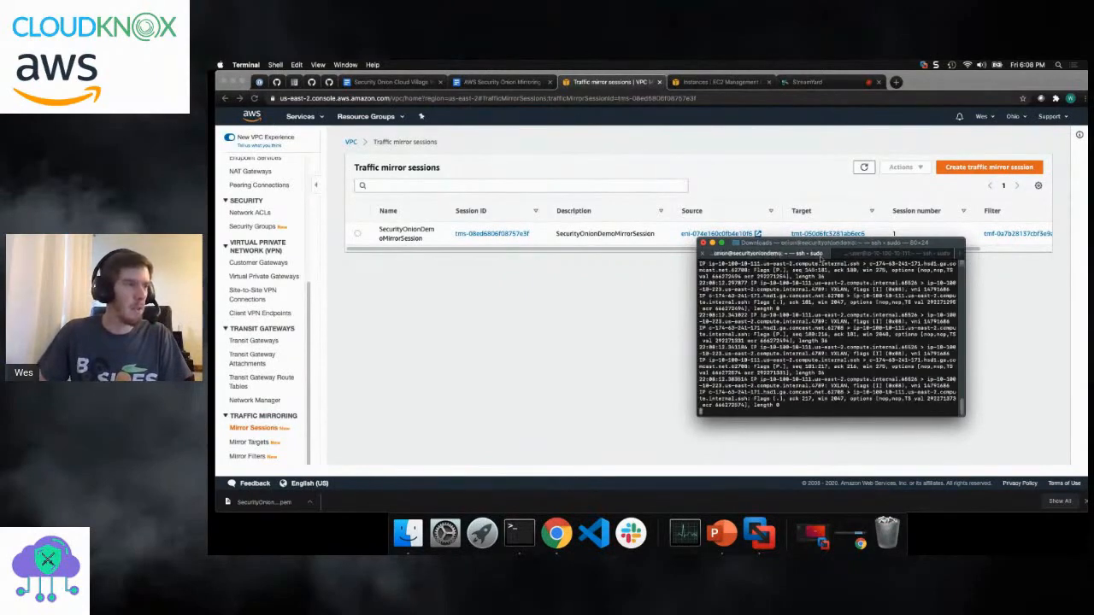
{"action": "left_click", "coordinate": [844, 254]}
{"action": "left_click", "coordinate": [803, 254]}
{"action": "left_click_drag", "start_coordinate": [803, 254], "coordinate": [547, 216]}
{"action": "left_click_drag", "start_coordinate": [774, 242], "coordinate": [718, 194]}
- Enter throwaway text at the EC2 instance's shell prompt to generate traffic for the running capture, and erase it
{"action": "type", "text": "sdfsdfsdfsdfsdfsdfsdf"}
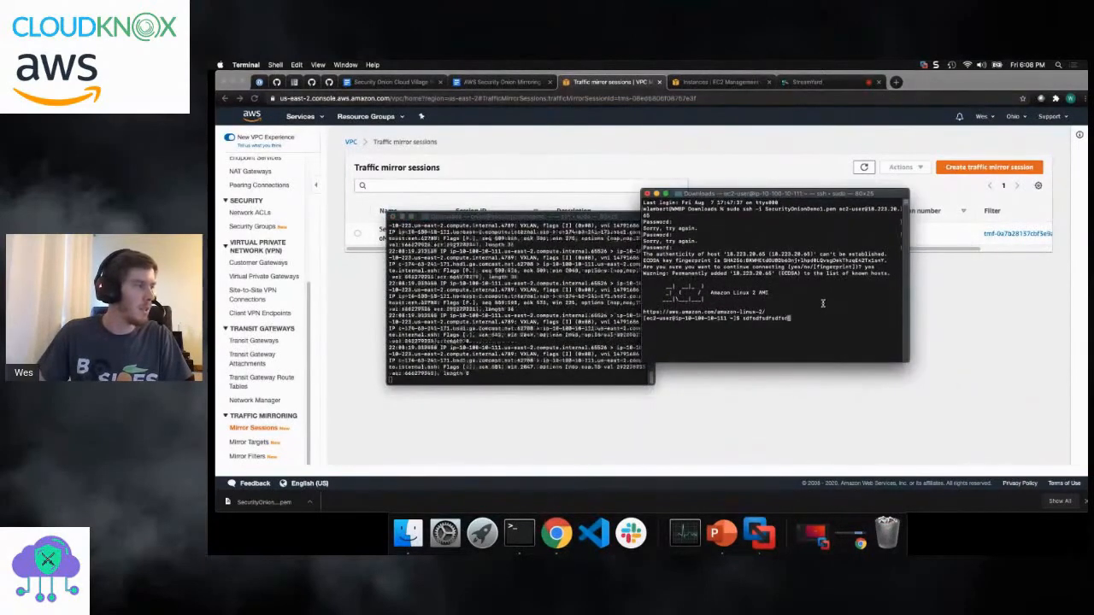
{"action": "type", "text": "sdf"}
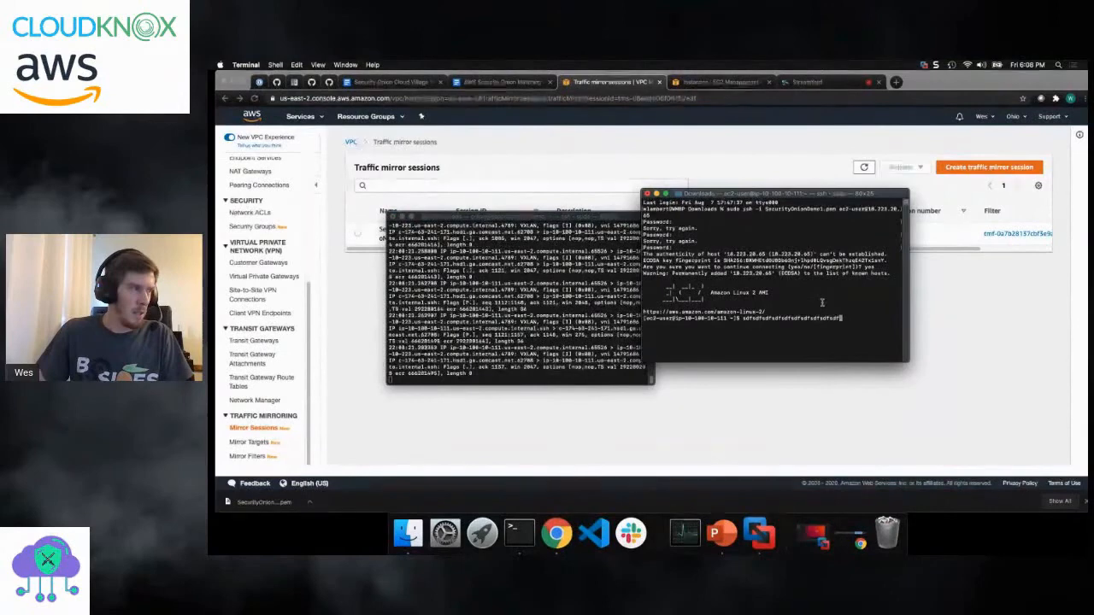
{"action": "key", "text": "BackSpace"}
{"action": "key", "text": "BackSpace"}
{"action": "key", "text": "BackSpace"}
{"action": "key", "text": "BackSpace"}
{"action": "key", "text": "BackSpace"}
{"action": "key", "text": "BackSpace"}
{"action": "key", "text": "BackSpace"}
{"action": "key", "text": "BackSpace"}
{"action": "key", "text": "BackSpace"}
{"action": "key", "text": "BackSpace"}
{"action": "key", "text": "BackSpace"}
{"action": "key", "text": "BackSpace"}
{"action": "key", "text": "BackSpace"}
{"action": "key", "text": "BackSpace"}
{"action": "key", "text": "BackSpace"}
{"action": "key", "text": "BackSpace"}
{"action": "key", "text": "BackSpace"}
{"action": "key", "text": "BackSpace"}
{"action": "key", "text": "BackSpace"}
{"action": "key", "text": "BackSpace"}
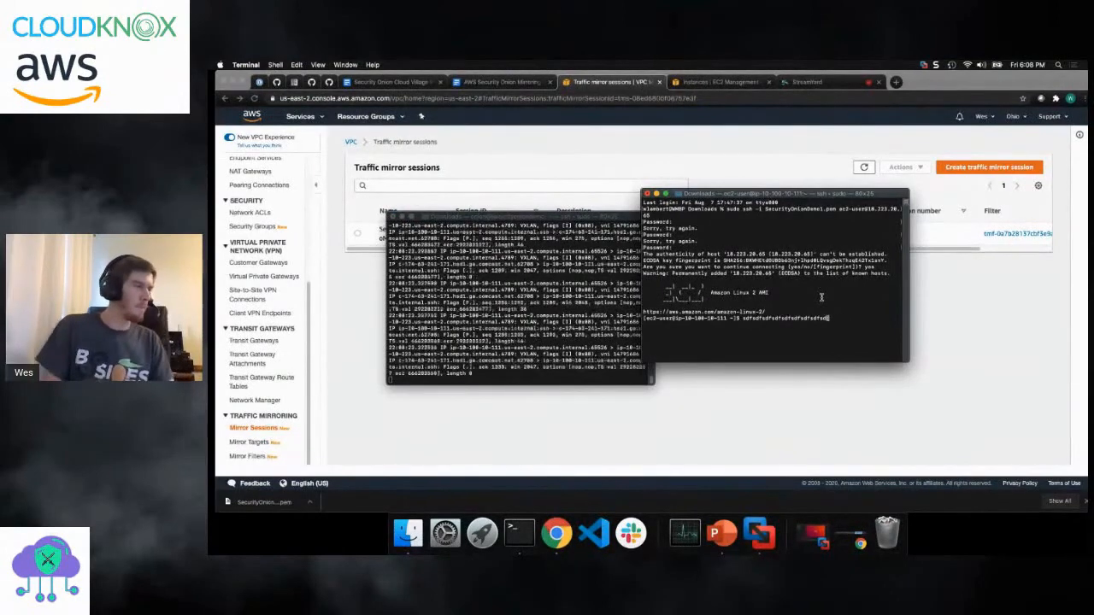
{"action": "key", "text": "BackSpace"}
{"action": "key", "text": "BackSpace"}
{"action": "key", "text": "BackSpace"}
{"action": "key", "text": "BackSpace"}
{"action": "key", "text": "BackSpace"}
{"action": "key", "text": "BackSpace"}
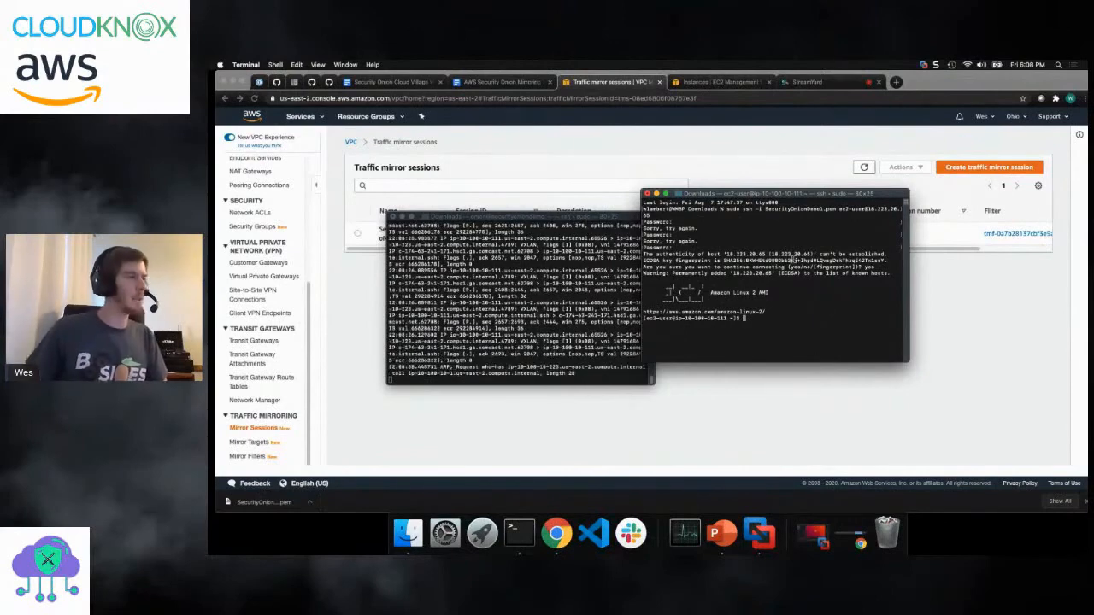
- Place the EC2 instance's terminal window directly beside the tcpdump window without overlap
{"action": "left_click_drag", "start_coordinate": [757, 199], "coordinate": [782, 218]}
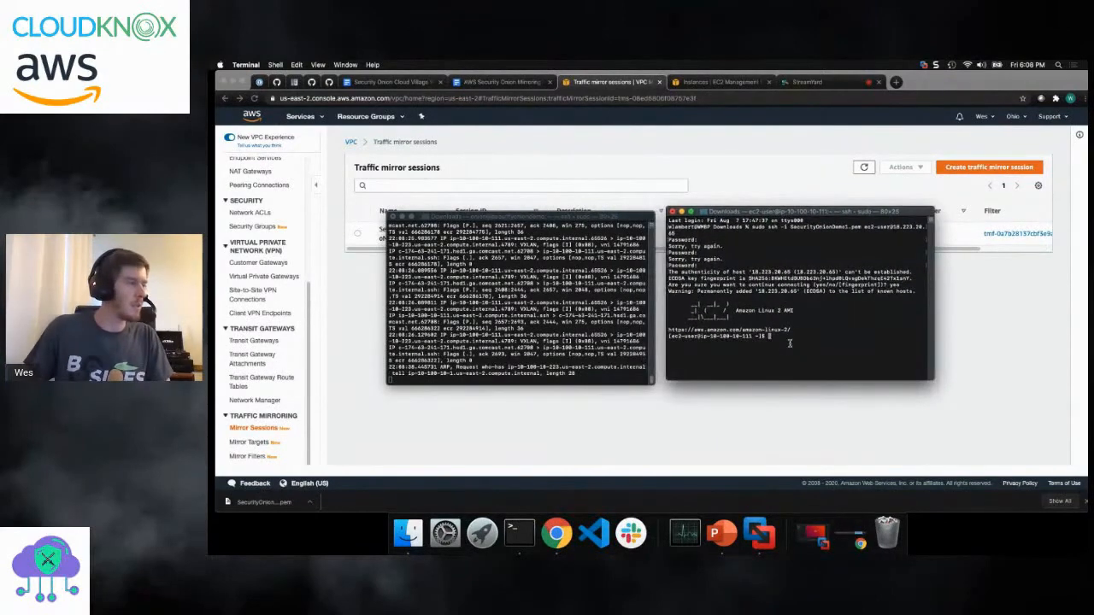
{"action": "left_click_drag", "start_coordinate": [799, 212], "coordinate": [792, 217]}
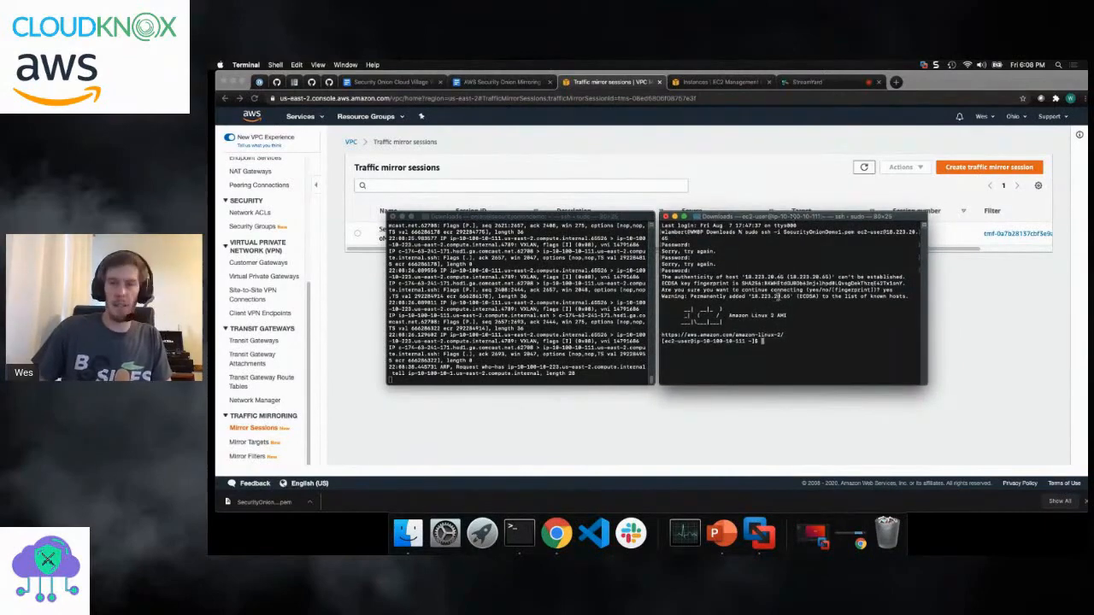
{"action": "left_click", "coordinate": [558, 323]}
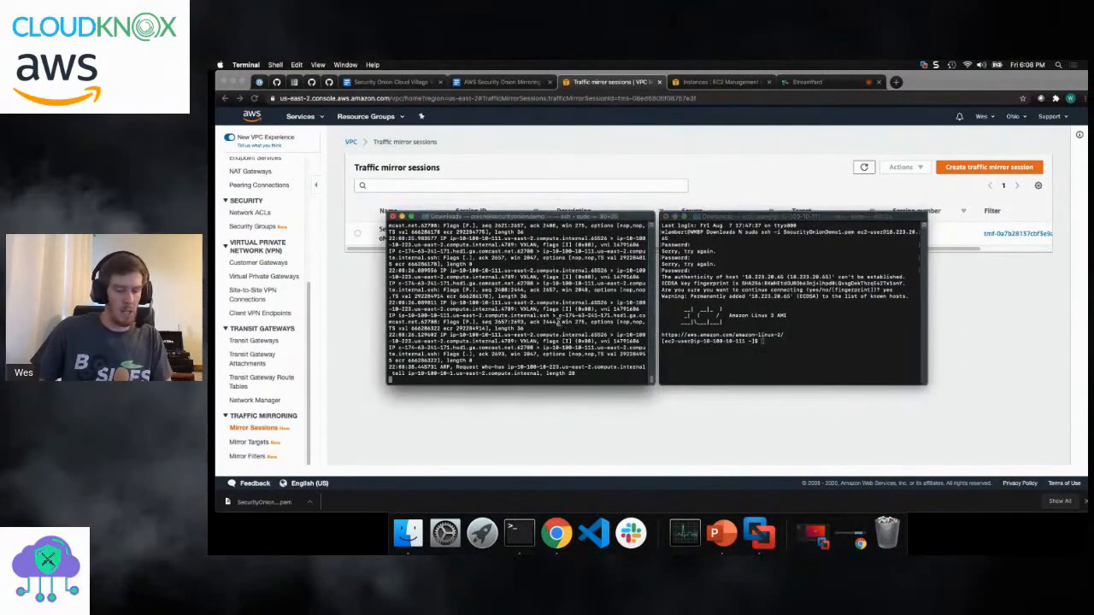
{"action": "left_click", "coordinate": [776, 330]}
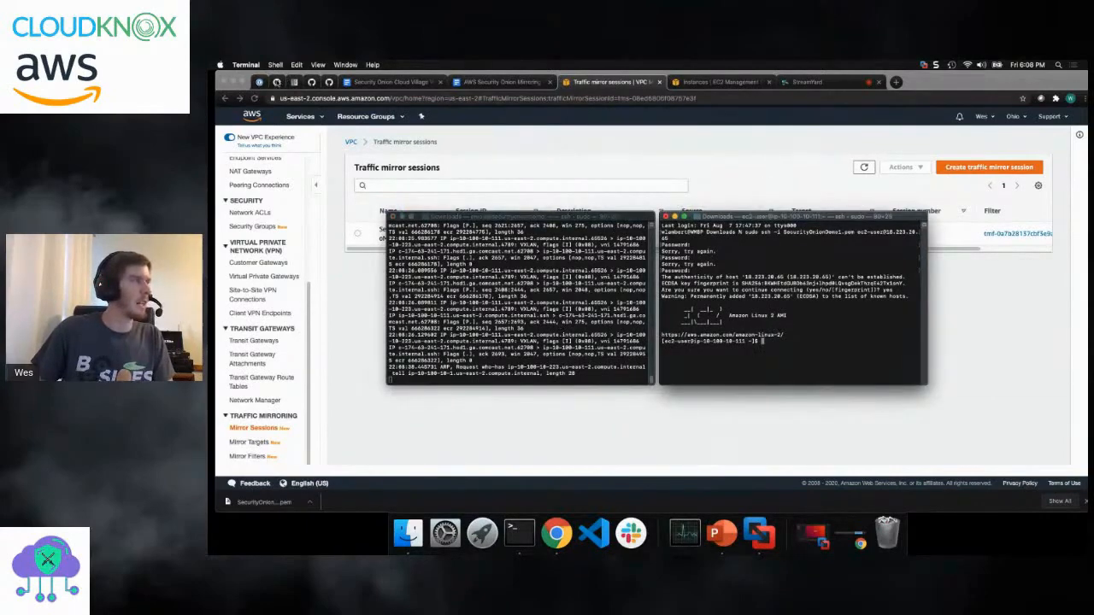
- Copy the interactive-mode download one-liner from the Usage section of the testmynids.org GitHub page
{"action": "left_click", "coordinate": [276, 82]}
{"action": "left_click", "coordinate": [311, 82]}
{"action": "scroll", "coordinate": [444, 213], "scroll_direction": "down", "scroll_amount": 5}
{"action": "scroll", "coordinate": [449, 215], "scroll_direction": "down", "scroll_amount": 1}
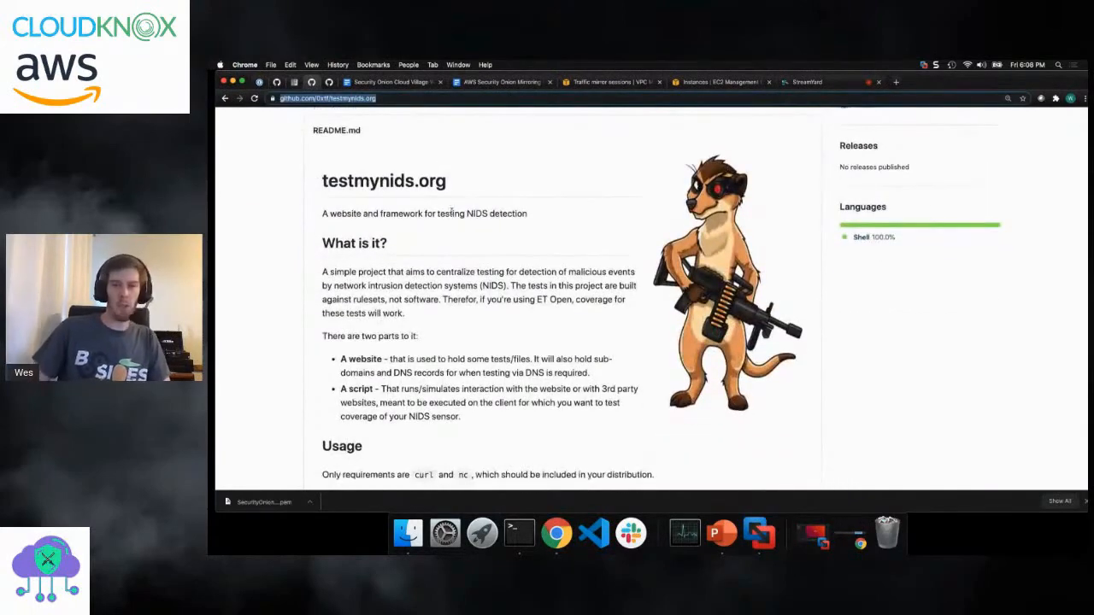
{"action": "scroll", "coordinate": [447, 209], "scroll_direction": "down", "scroll_amount": 8}
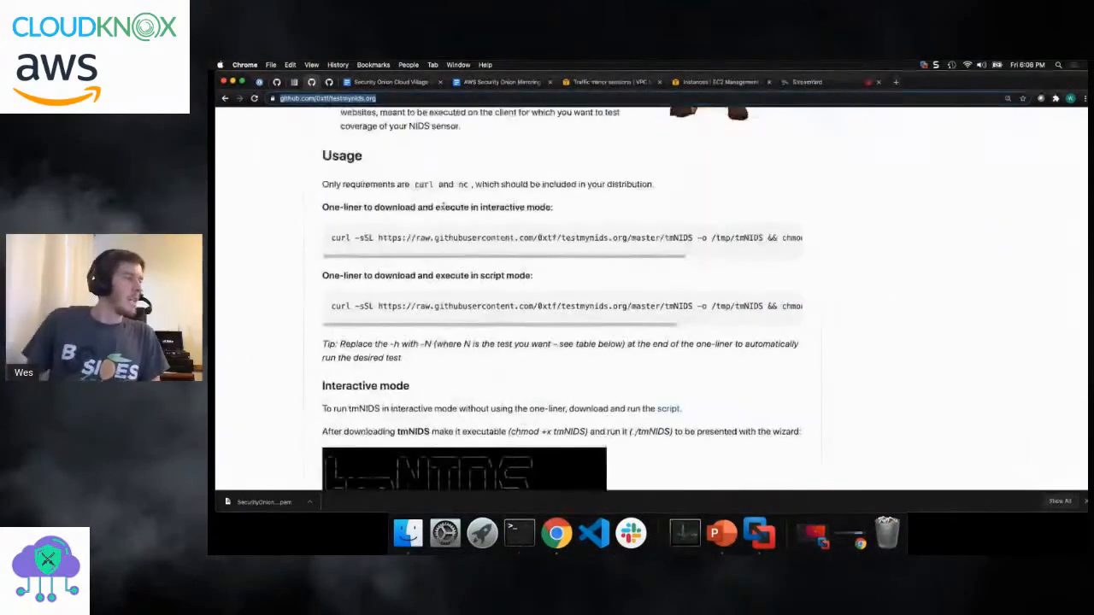
{"action": "triple_click", "coordinate": [450, 238]}
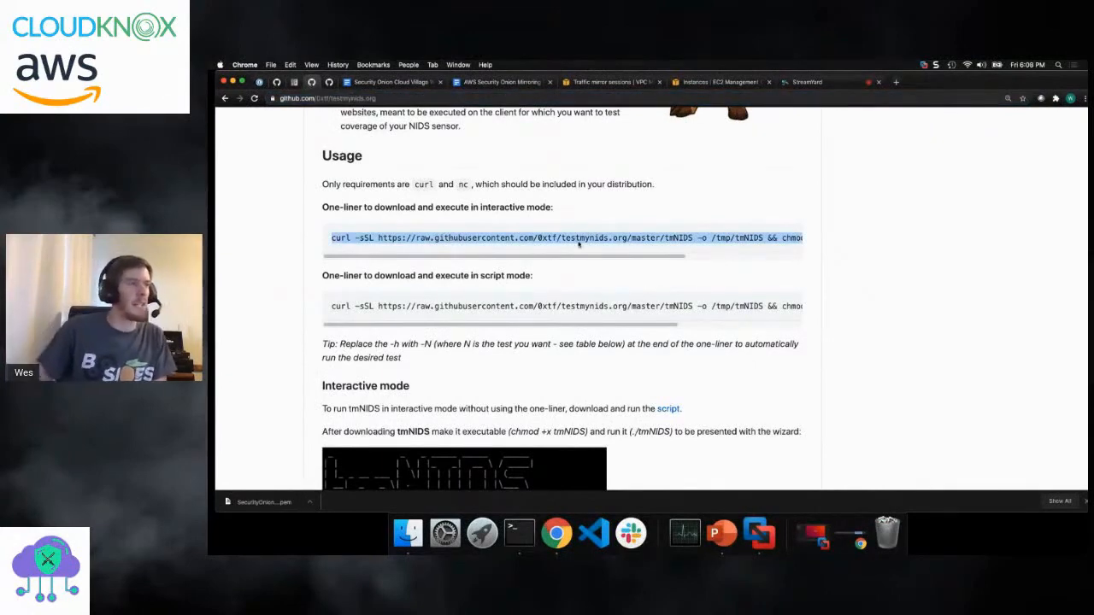
{"action": "scroll", "coordinate": [529, 210], "scroll_direction": "up", "scroll_amount": 3}
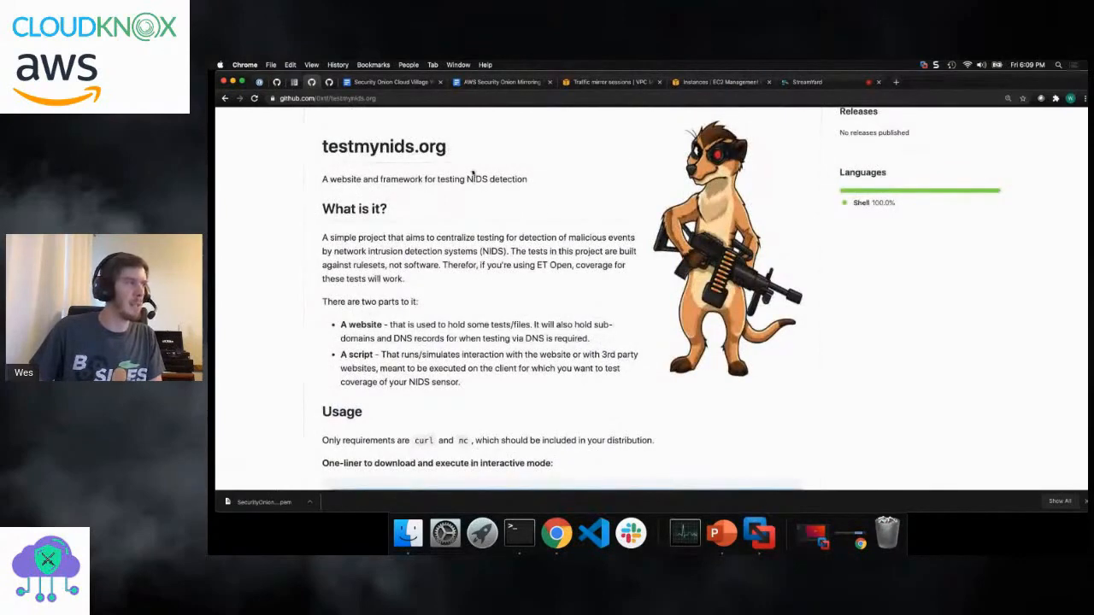
- Switch to Terminal and run the copied tmNIDS one-liner in the EC2 instance's shell
{"action": "left_click", "coordinate": [519, 533]}
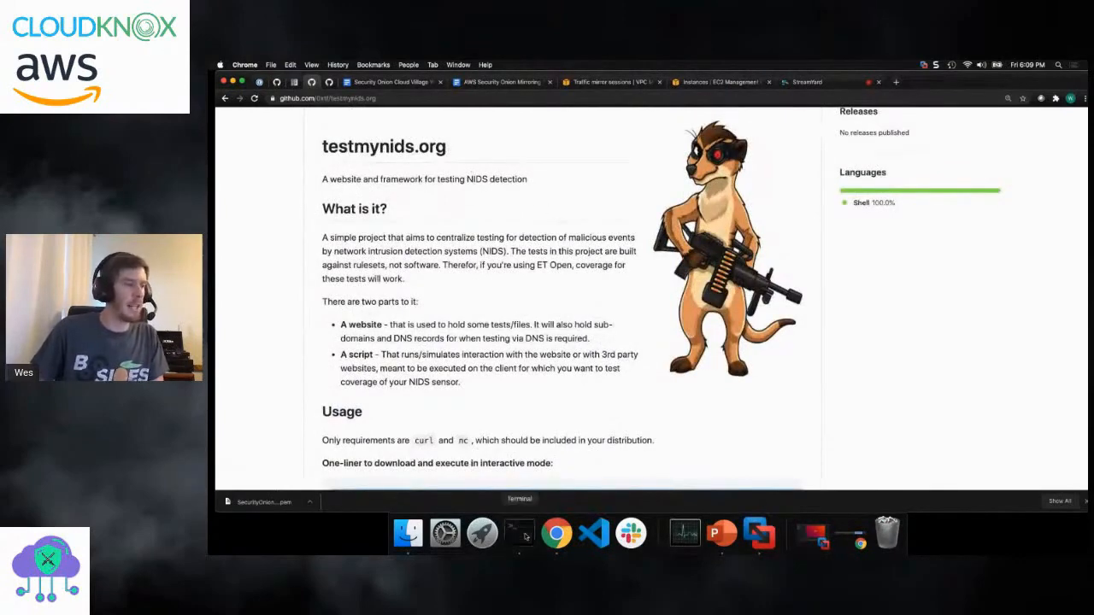
{"action": "right_click", "coordinate": [774, 343]}
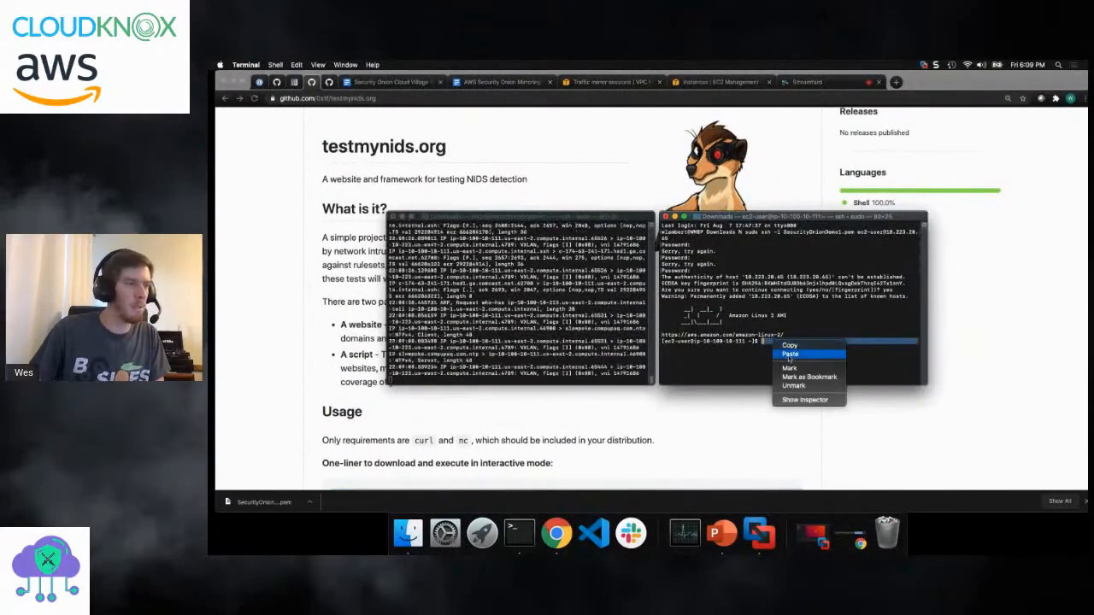
{"action": "left_click", "coordinate": [791, 355]}
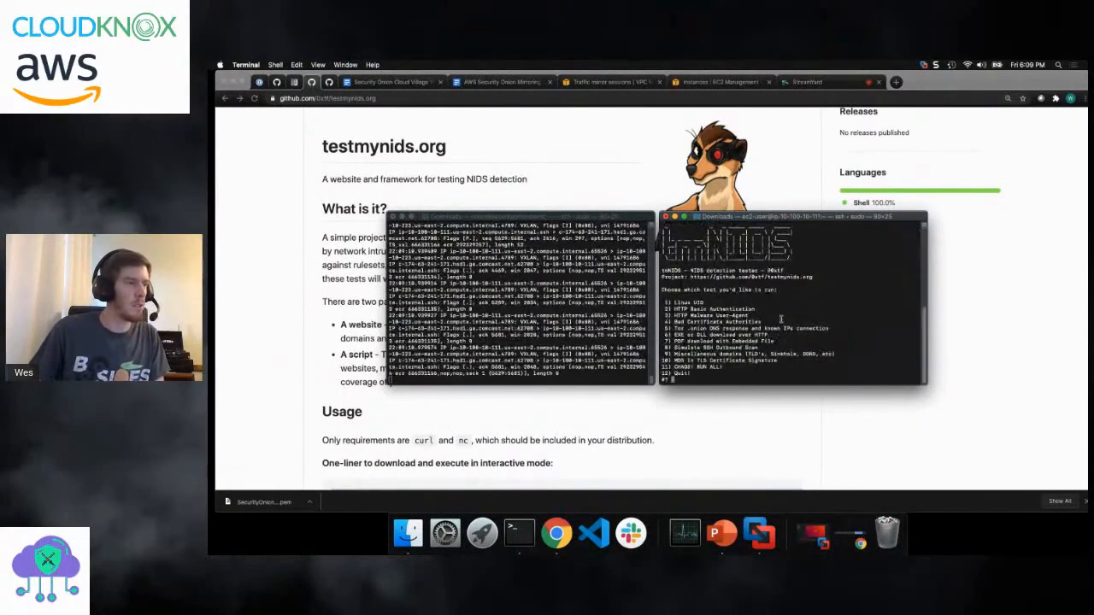
- Try to run tmNIDS option 11 (CHAOS! RUN ALL!) and to install nc with yum from the tmNIDS selection prompt
{"action": "type", "text": "11"}
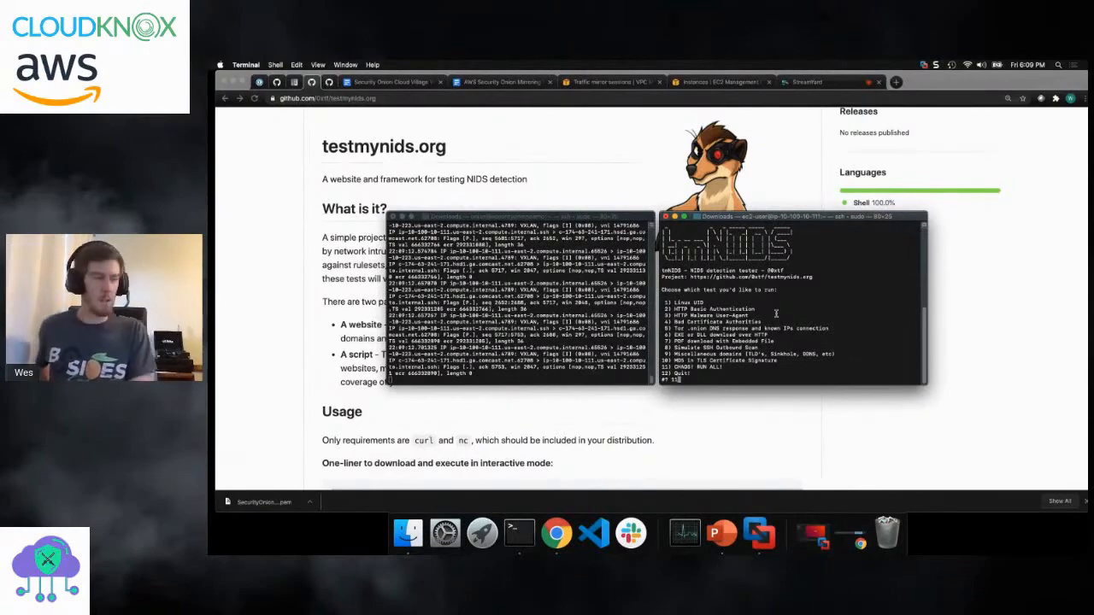
{"action": "key", "text": "Return"}
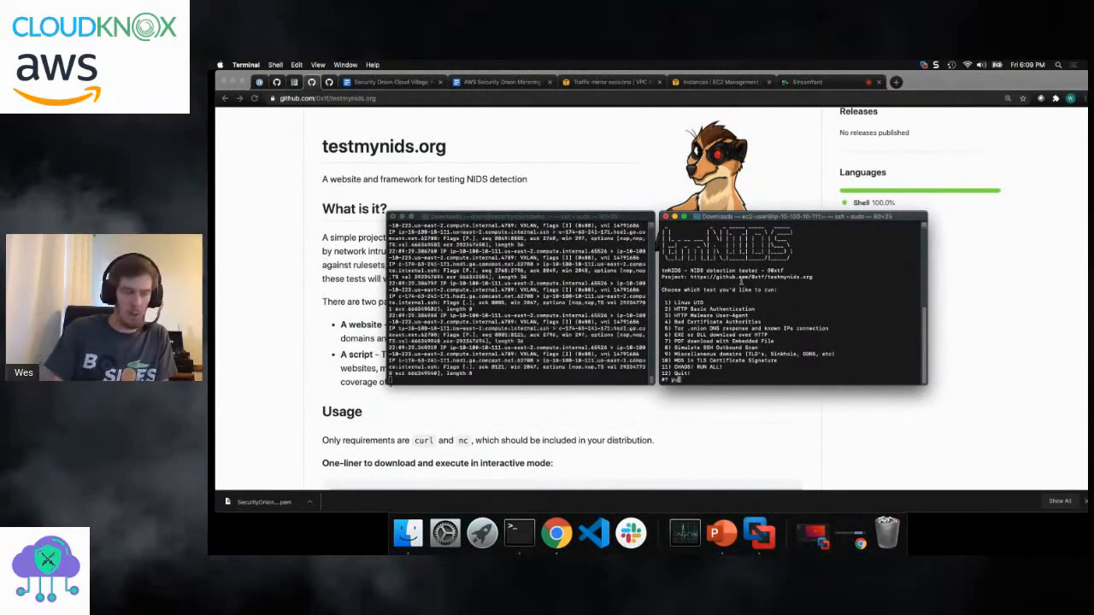
{"action": "type", "text": "yum install -y nc"}
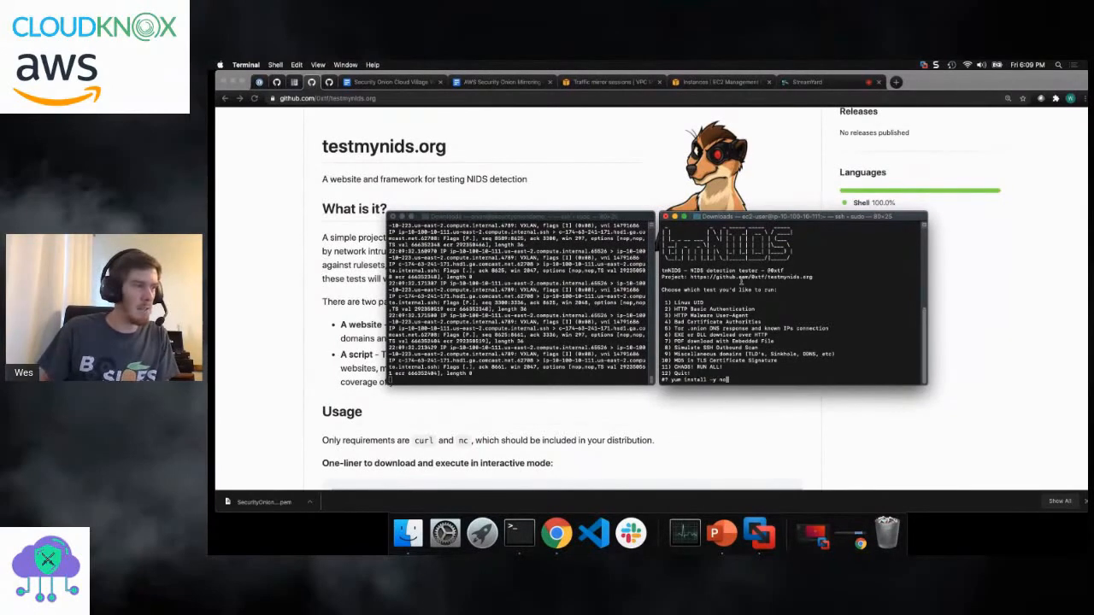
{"action": "key", "text": "Return"}
{"action": "key", "text": "Up"}
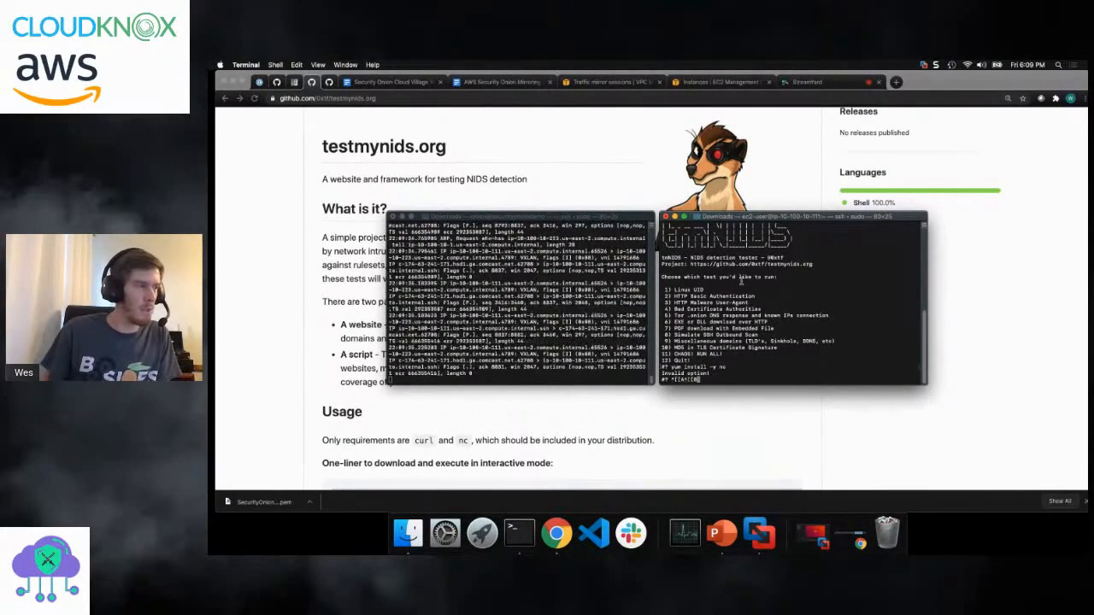
- Exit tmNIDS and install nc in the EC2 instance's shell with root rights, using yum install -y nc
{"action": "key", "text": "ctrl+c"}
{"action": "type", "text": "yum"}
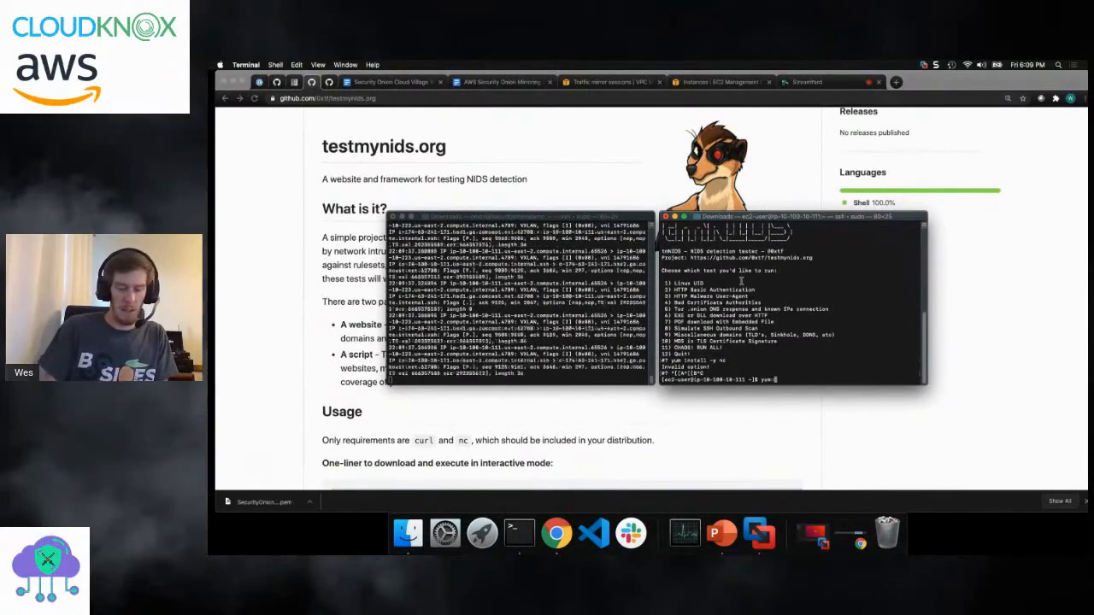
{"action": "type", "text": " install -y nc"}
{"action": "key", "text": "Return"}
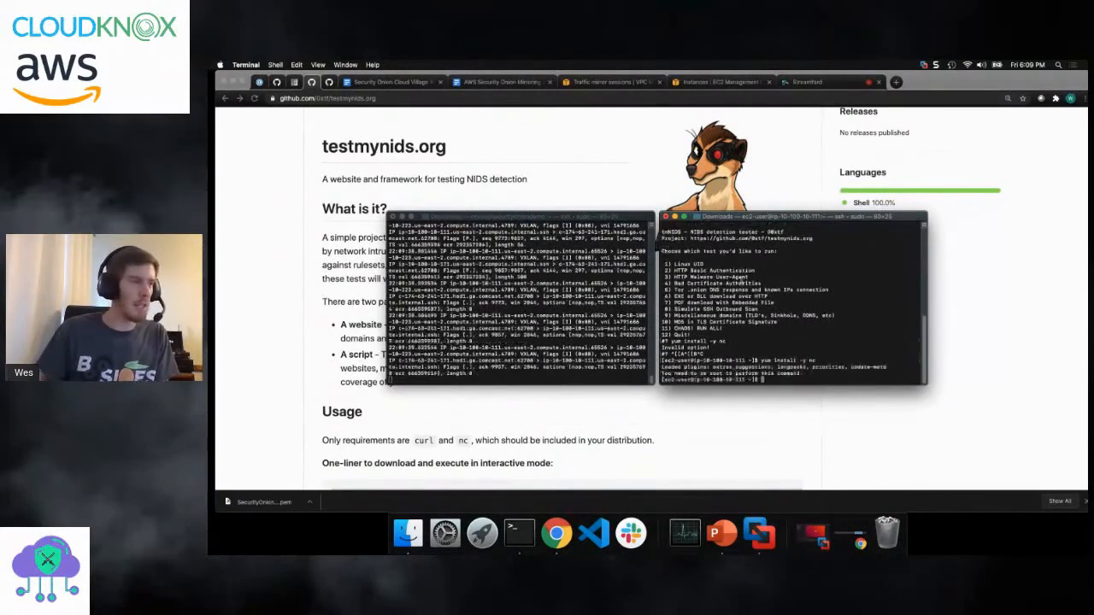
{"action": "type", "text": "sudo !!"}
{"action": "key", "text": "Return"}
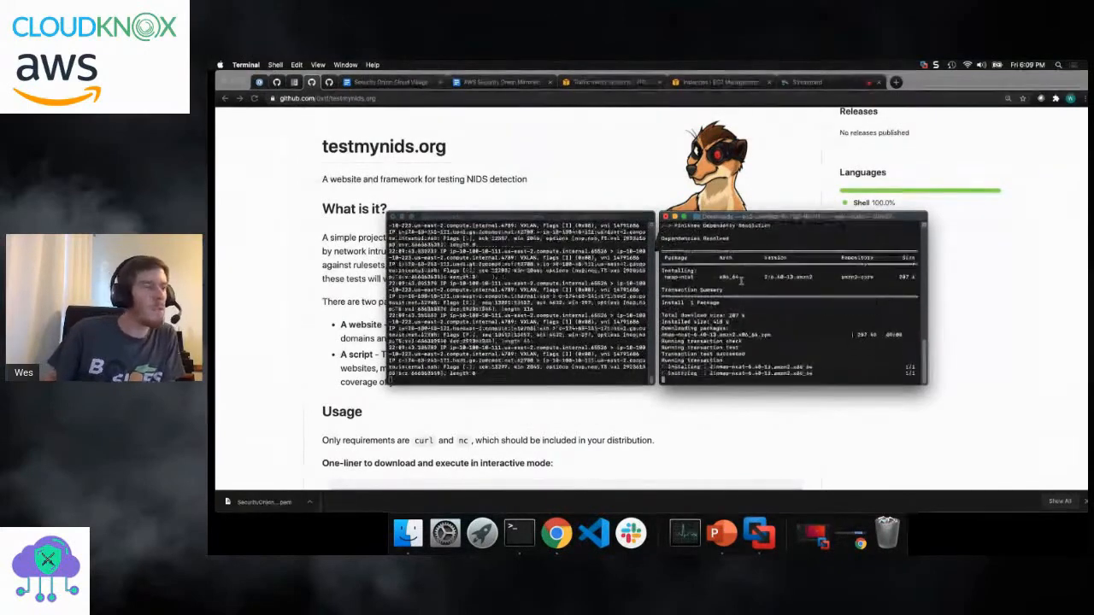
- Rerun the copied tmNIDS one-liner in the EC2 instance's shell and start option 11 (CHAOS! RUN ALL!)
{"action": "key", "text": "Up"}
{"action": "key", "text": "ctrl+u"}
{"action": "key", "text": "super+v"}
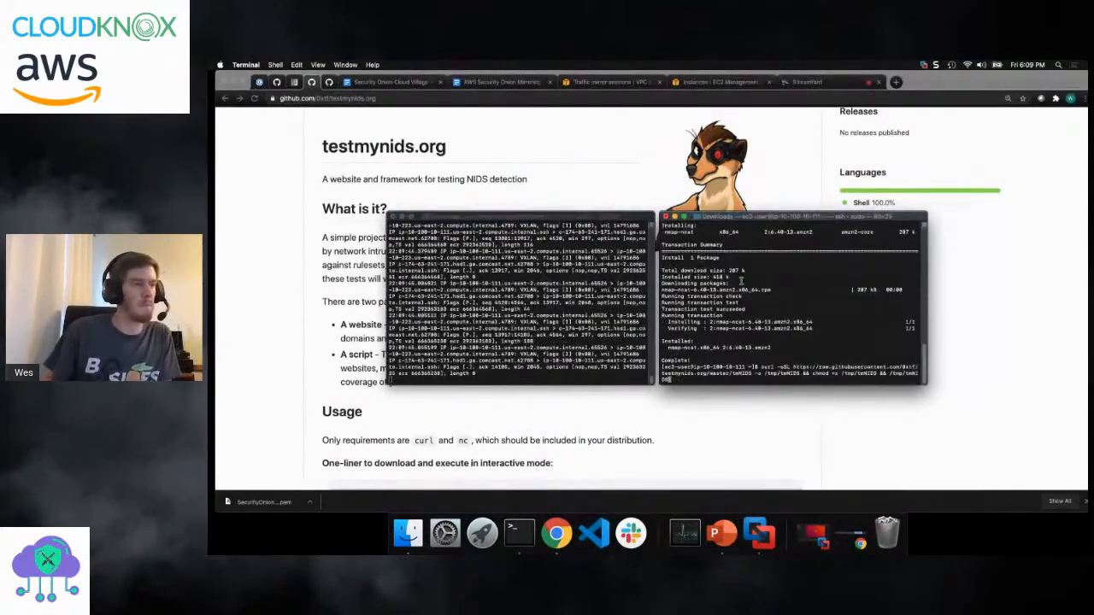
{"action": "key", "text": "Return"}
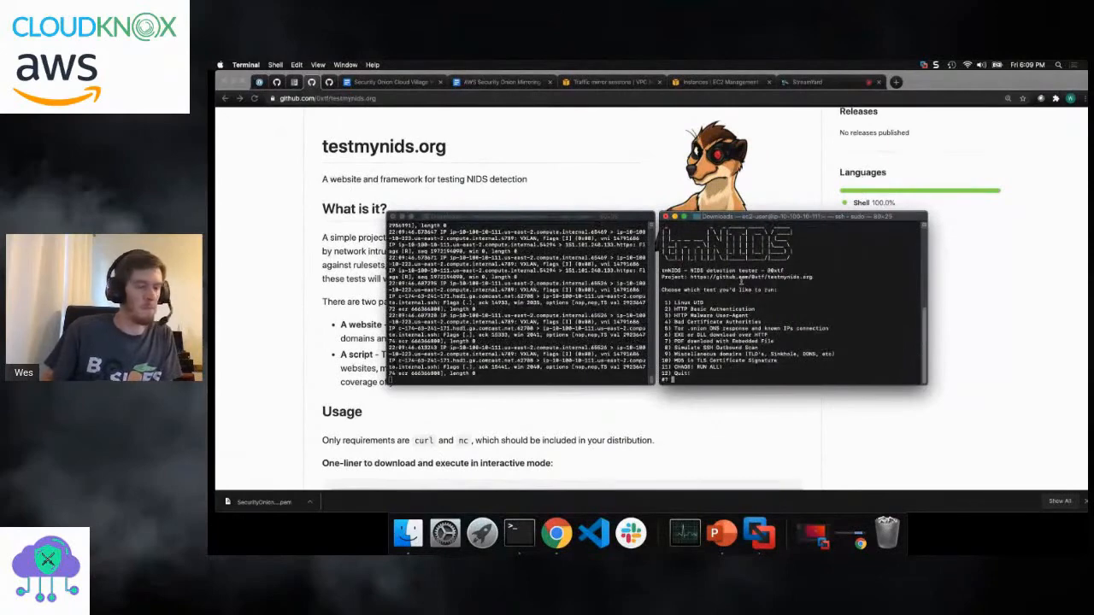
{"action": "type", "text": "11"}
{"action": "key", "text": "Return"}
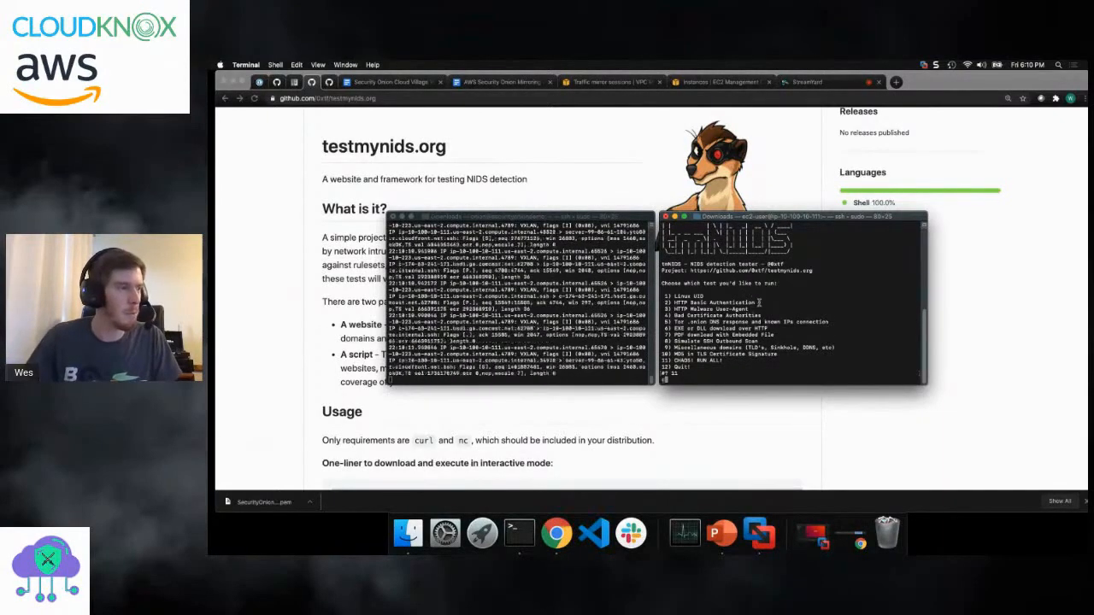
- Stop the tmNIDS test run on the EC2 instance and the tcpdump capture on the Security Onion host
{"action": "key", "text": "ctrl+c"}
{"action": "left_click", "coordinate": [530, 280]}
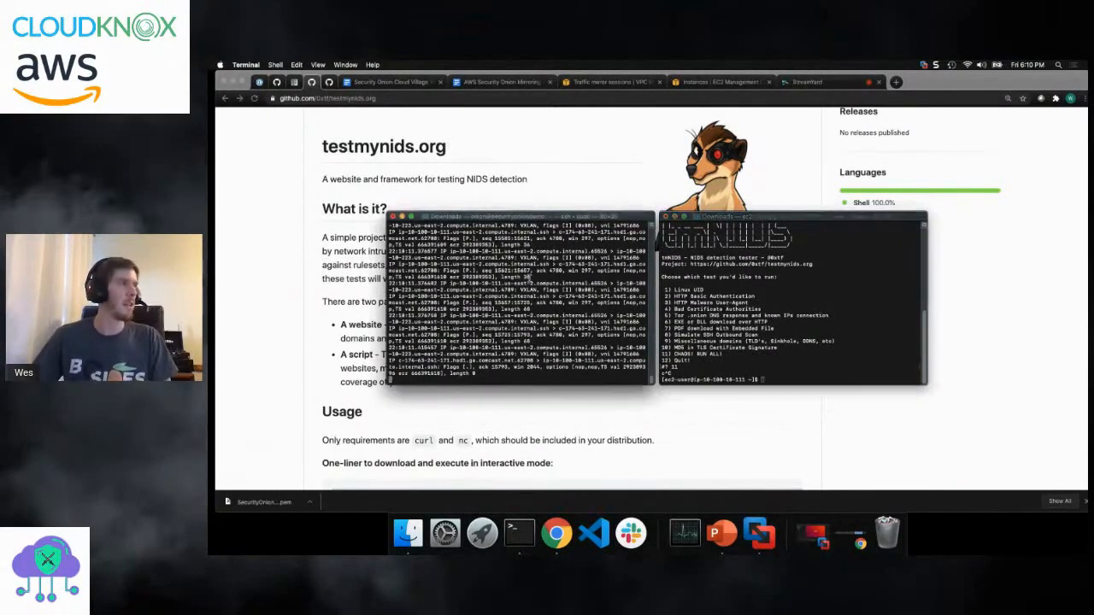
{"action": "key", "text": "ctrl+c"}
{"action": "key", "text": "ctrl+c"}
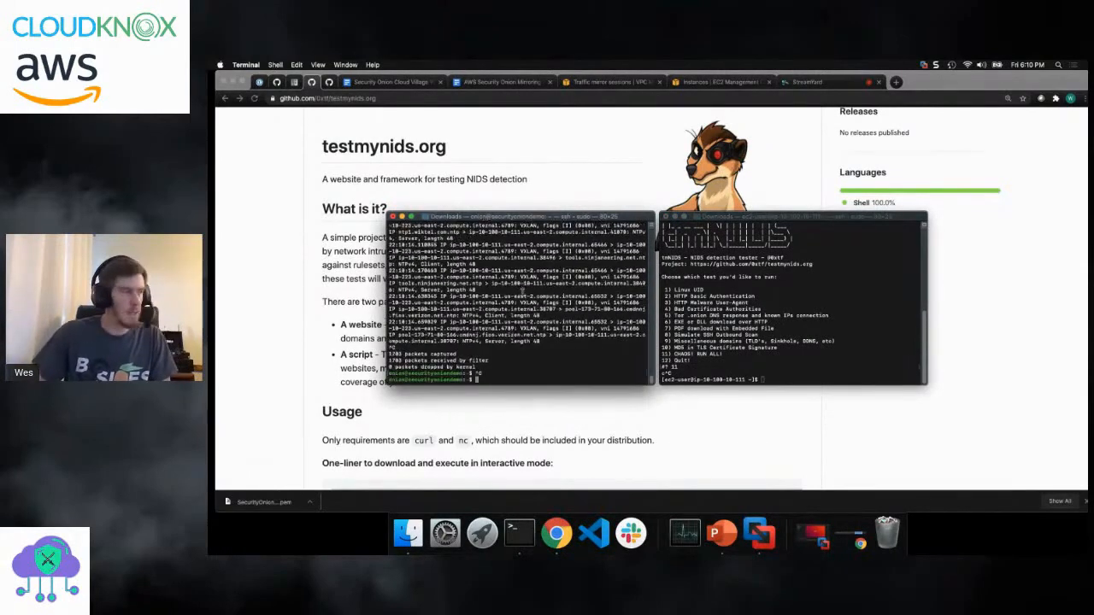
{"action": "type", "text": "sudo so-allow"}
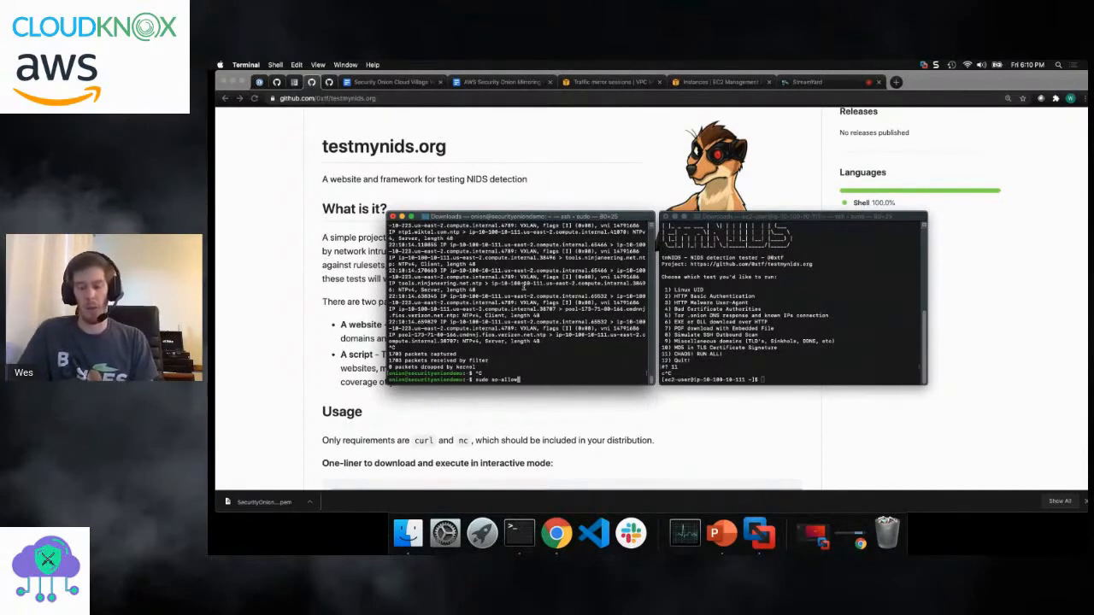
{"action": "key", "text": "Return"}
{"action": "type", "text": "a"}
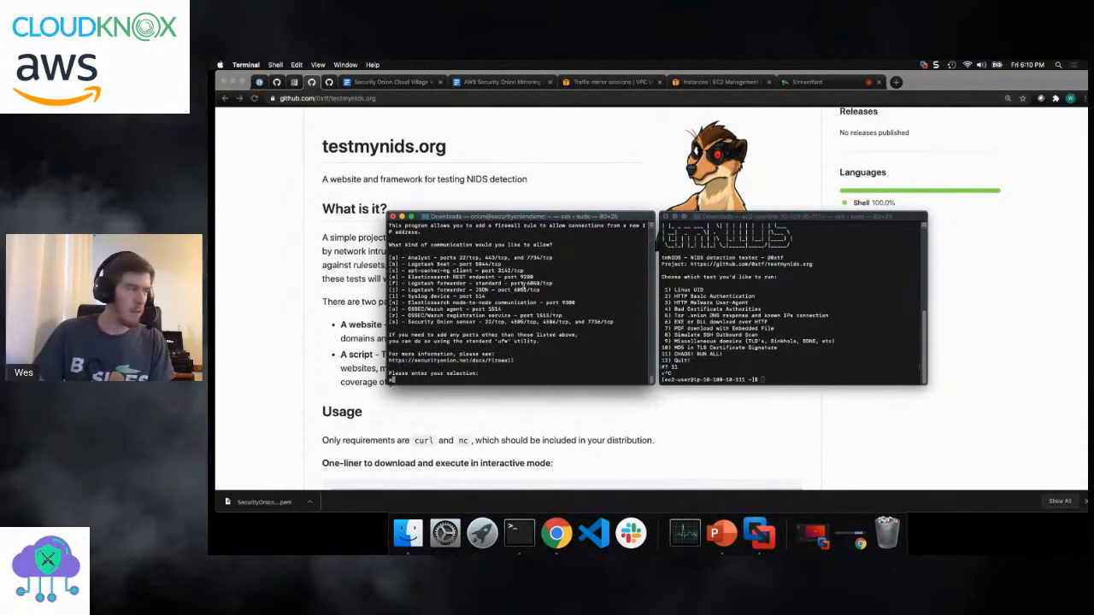
{"action": "key", "text": "Return"}
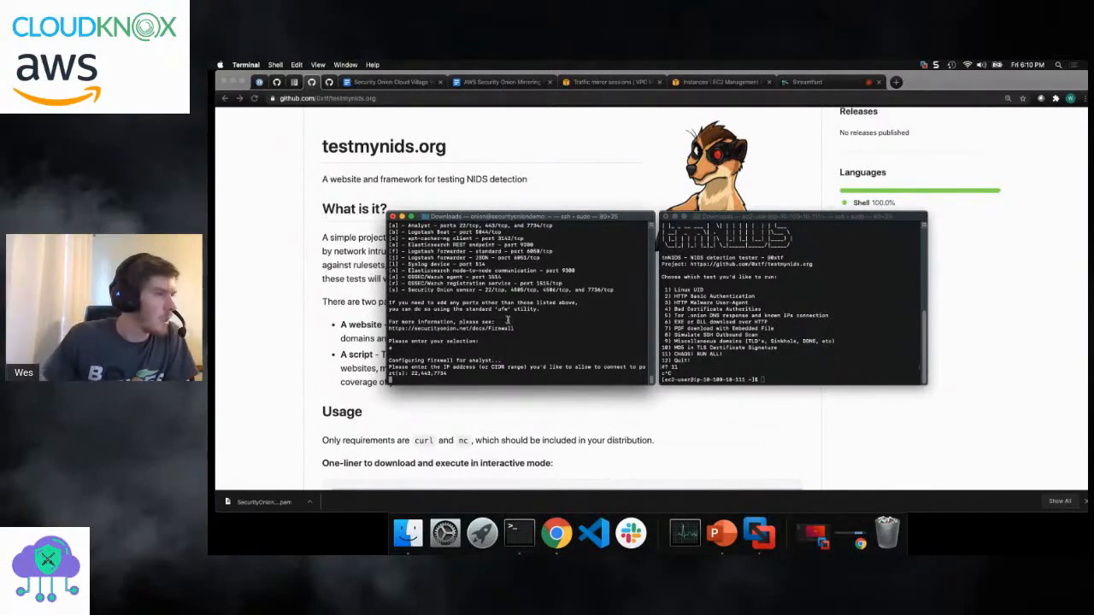
{"action": "key", "text": "ctrl+c"}
{"action": "key", "text": "ctrl+c"}
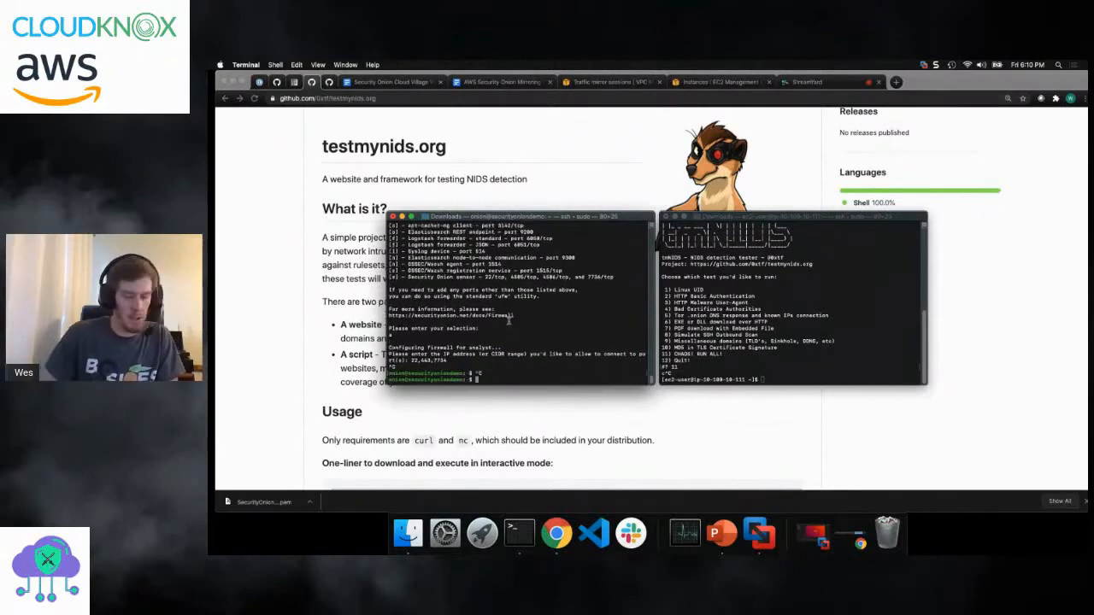
- List the logged-in sessions on the Security Onion host with who and copy the connecting client's IP address
{"action": "type", "text": "who"}
{"action": "key", "text": "Return"}
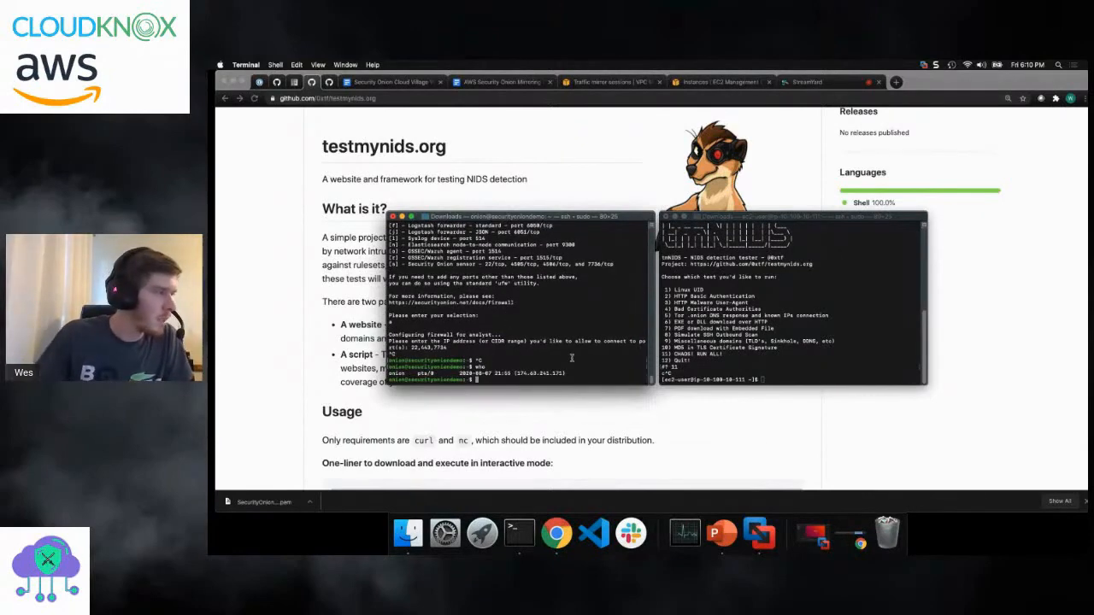
{"action": "left_click_drag", "start_coordinate": [561, 372], "coordinate": [516, 373]}
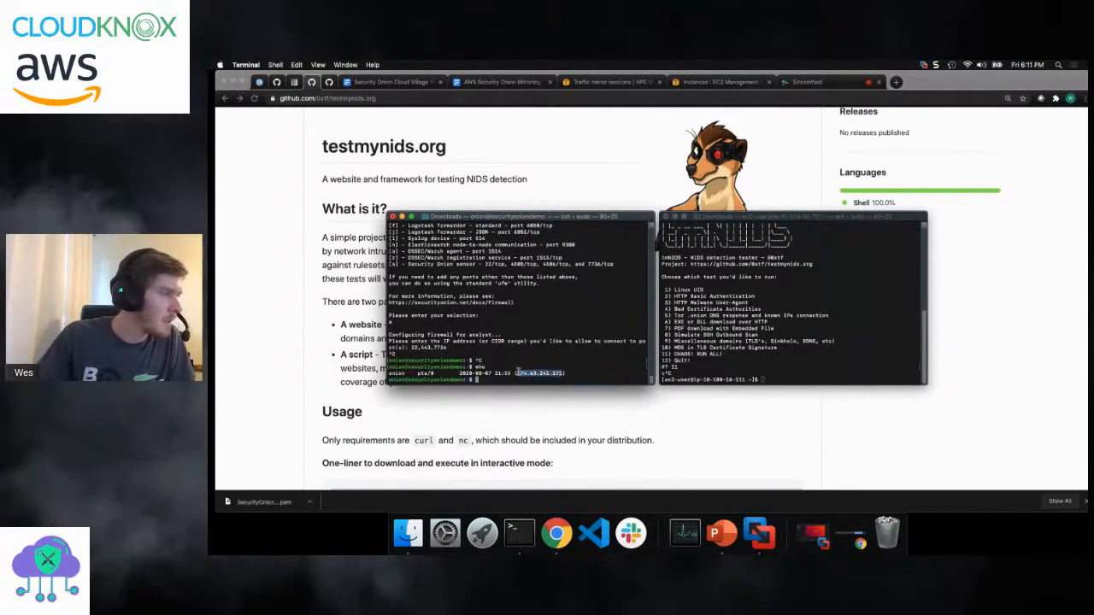
- Run sudo so-allow on the Security Onion host and add an analyst firewall rule (option a) for the copied client IP address
{"action": "left_click", "coordinate": [490, 332]}
{"action": "key", "text": "Up"}
{"action": "key", "text": "Up"}
{"action": "key", "text": "Return"}
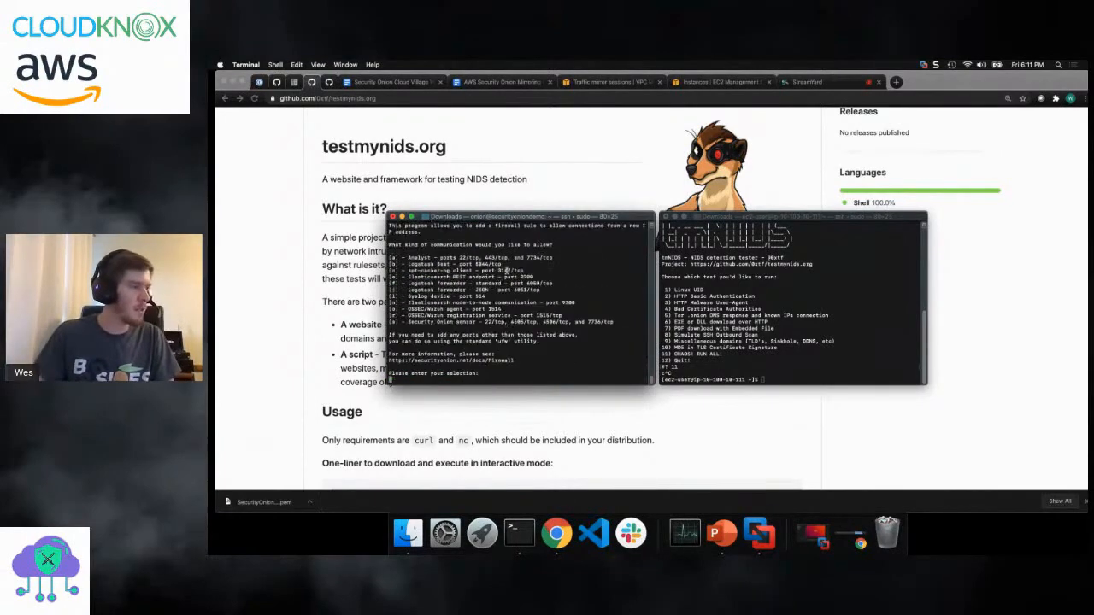
{"action": "type", "text": "a"}
{"action": "key", "text": "Return"}
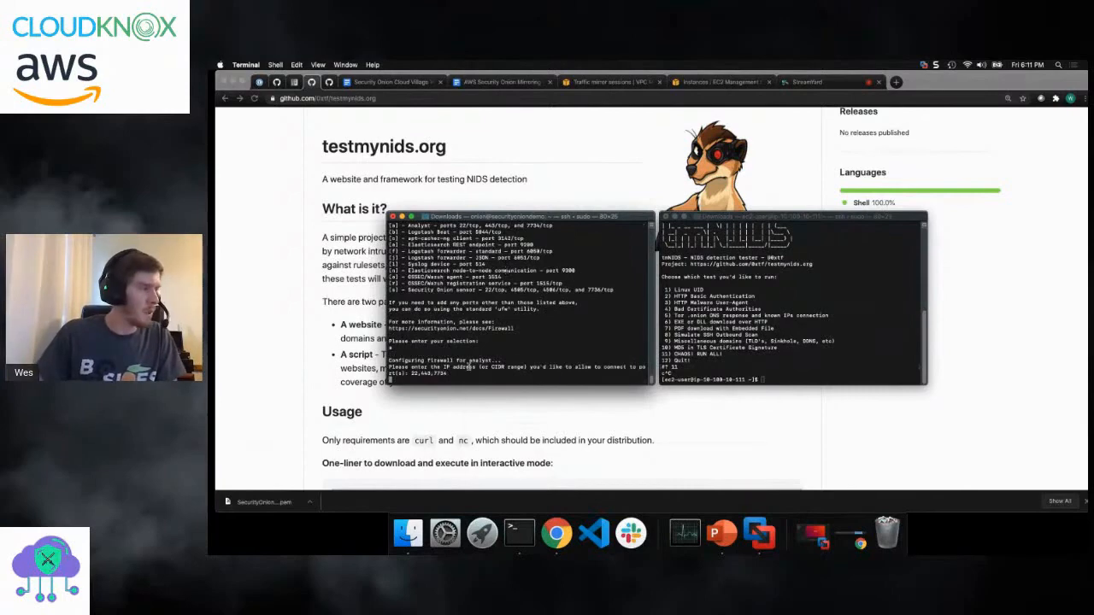
{"action": "right_click", "coordinate": [468, 366]}
{"action": "left_click", "coordinate": [496, 420]}
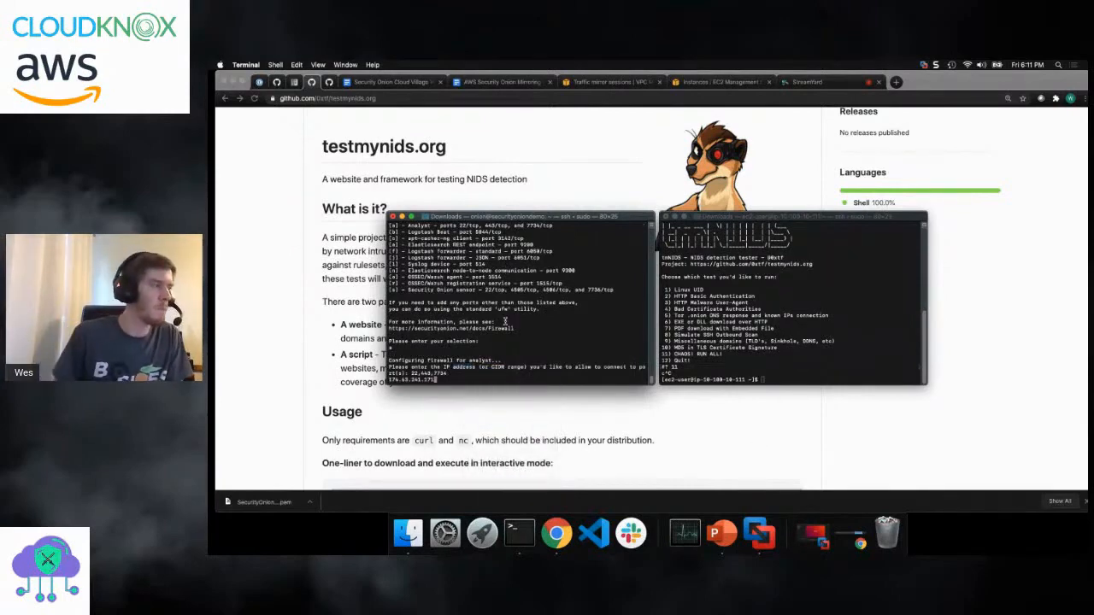
{"action": "key", "text": "Return"}
{"action": "key", "text": "Return"}
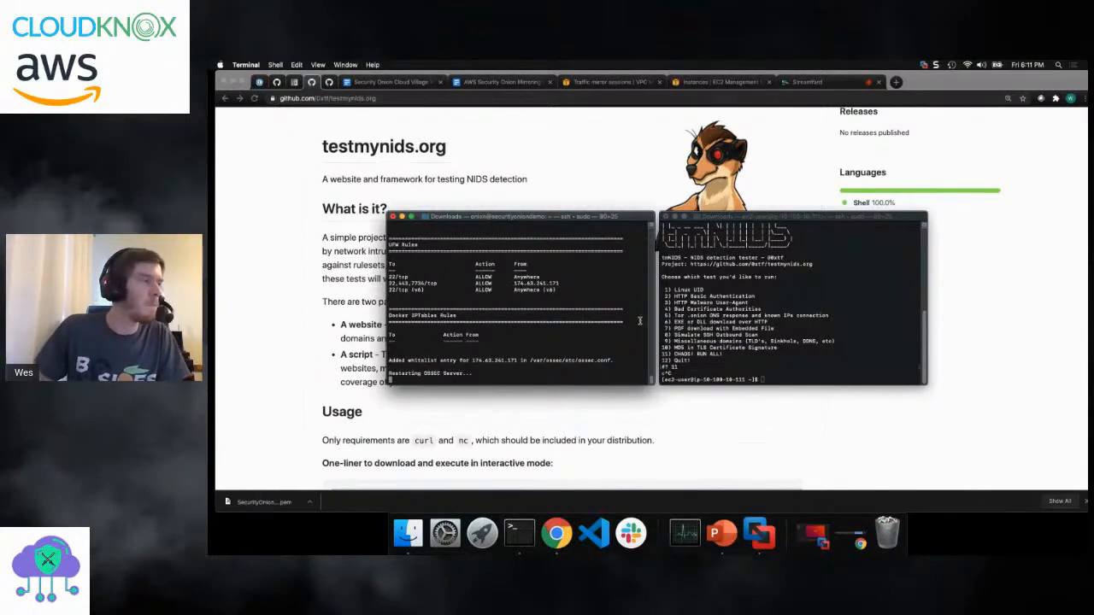
- Switch to Chrome, open the EC2 Instances list from the VPC console, and select the Security Onion instance's IPv4 public IP text
{"action": "left_click", "coordinate": [596, 83]}
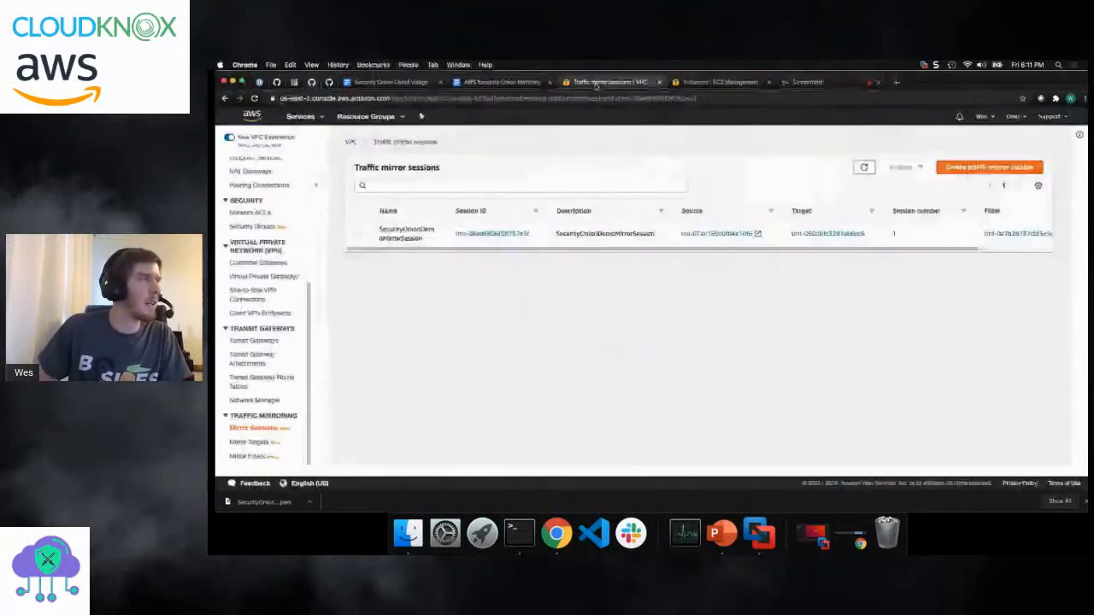
{"action": "scroll", "coordinate": [253, 242], "scroll_direction": "up", "scroll_amount": 10}
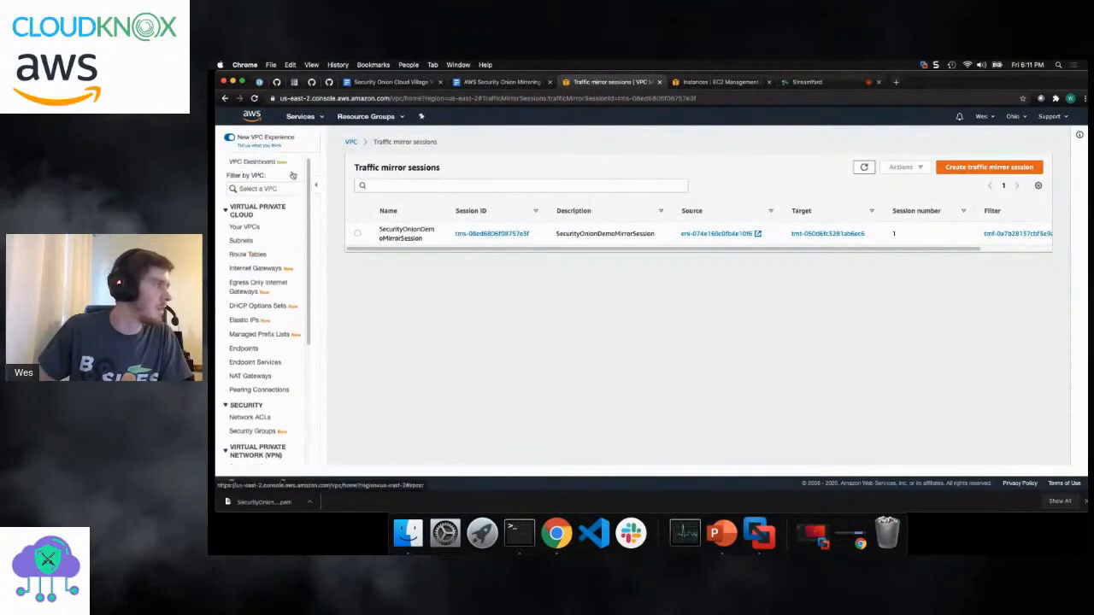
{"action": "left_click", "coordinate": [299, 117]}
{"action": "left_click", "coordinate": [353, 189]}
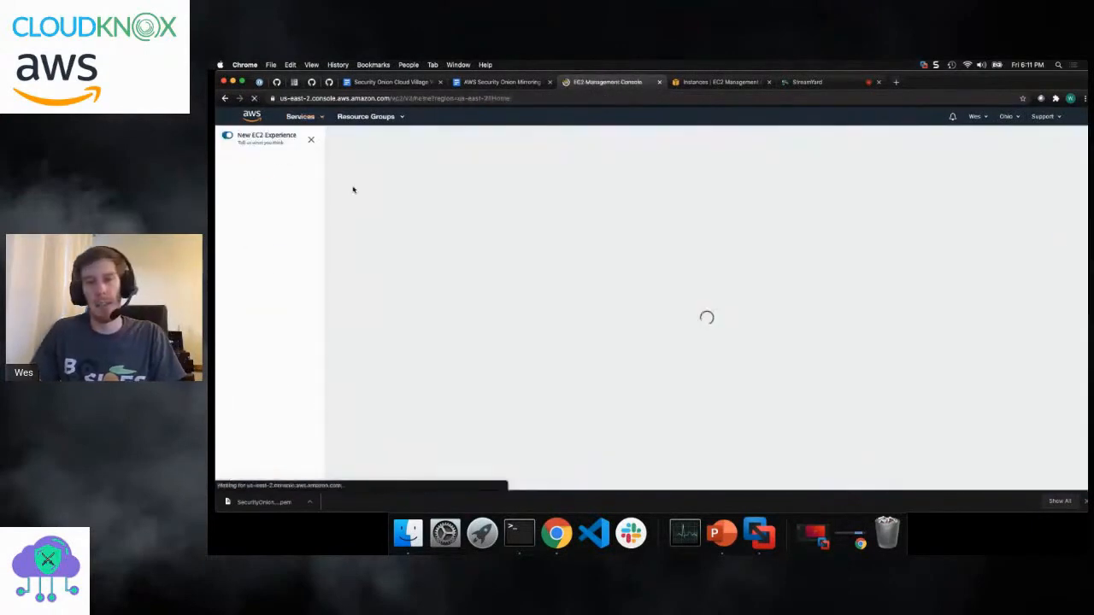
{"action": "left_click", "coordinate": [245, 234]}
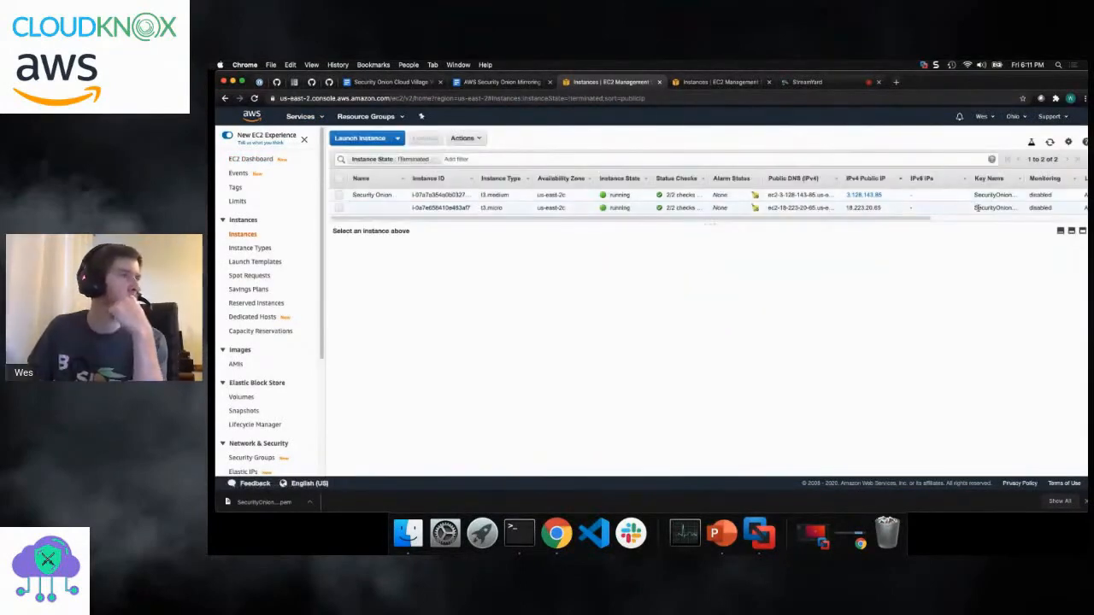
{"action": "left_click_drag", "start_coordinate": [891, 197], "coordinate": [842, 200]}
{"action": "left_click", "coordinate": [842, 199]}
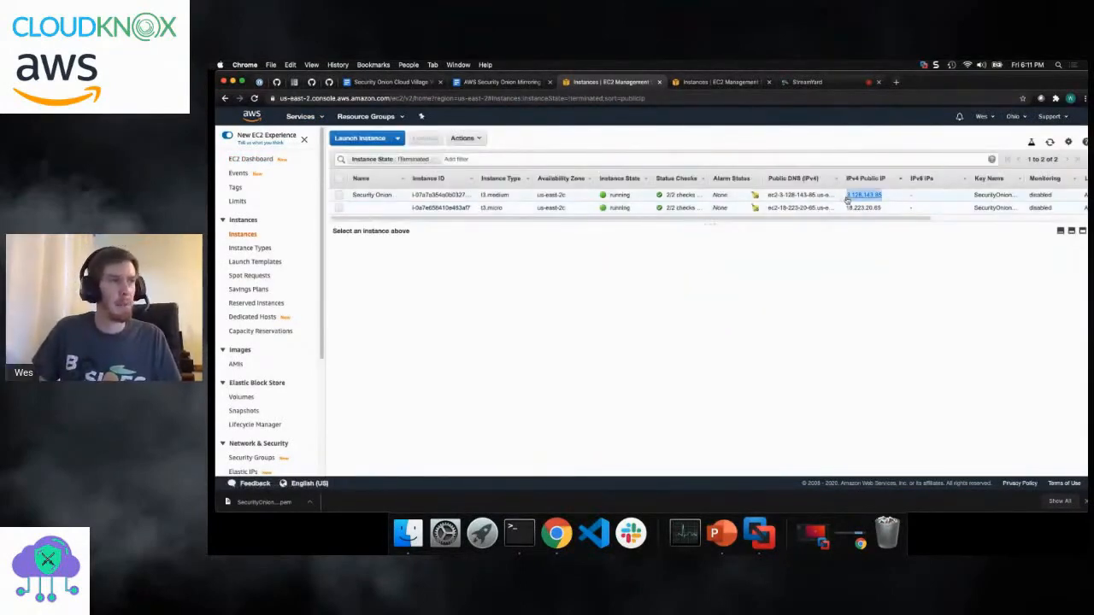
{"action": "left_click", "coordinate": [745, 77]}
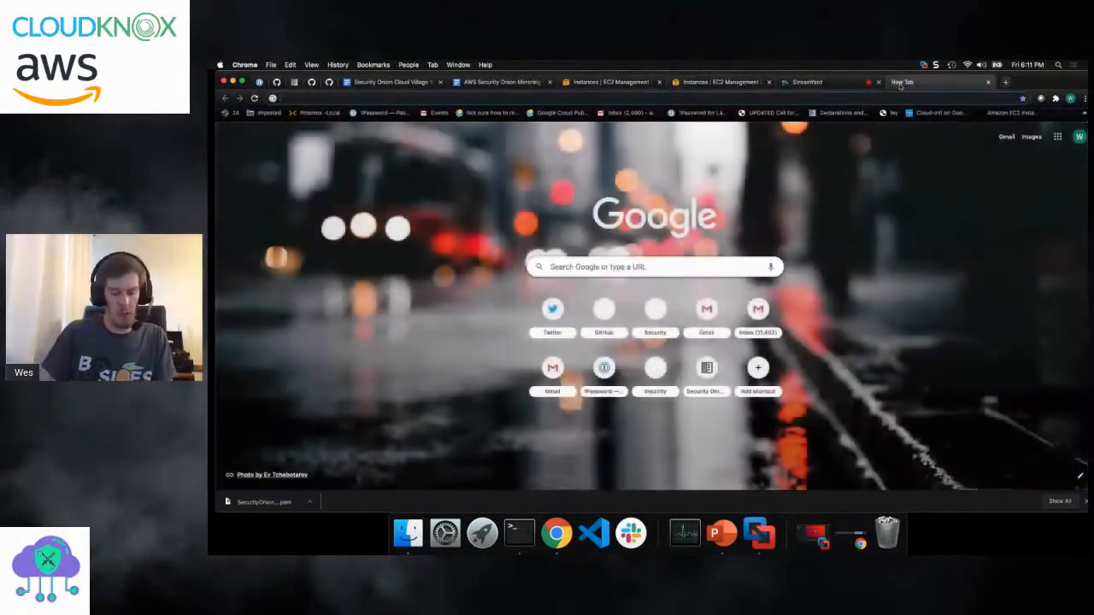
{"action": "type", "text": "https://174.63.241.171"}
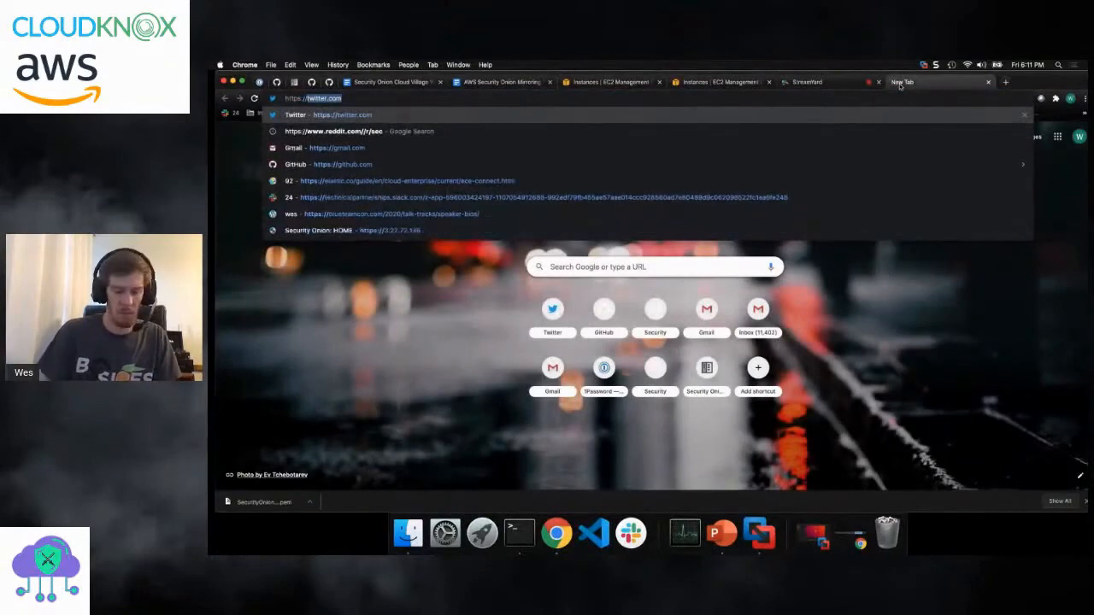
{"action": "key", "text": "BackSpace"}
{"action": "key", "text": "BackSpace"}
{"action": "key", "text": "BackSpace"}
{"action": "key", "text": "BackSpace"}
{"action": "key", "text": "BackSpace"}
{"action": "key", "text": "BackSpace"}
{"action": "key", "text": "BackSpace"}
{"action": "key", "text": "BackSpace"}
{"action": "key", "text": "BackSpace"}
{"action": "key", "text": "BackSpace"}
{"action": "key", "text": "BackSpace"}
{"action": "key", "text": "BackSpace"}
{"action": "key", "text": "BackSpace"}
{"action": "key", "text": "BackSpace"}
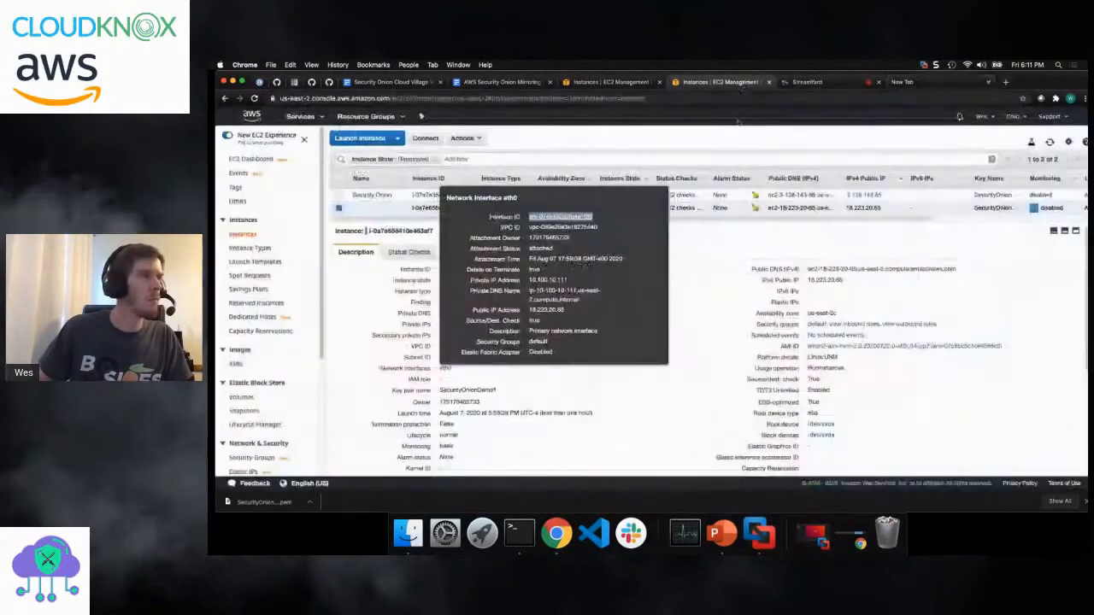
- Select the Security Onion instance in the EC2 Instances list and copy its IPv4 public IP from the instance details
{"action": "left_click", "coordinate": [713, 82]}
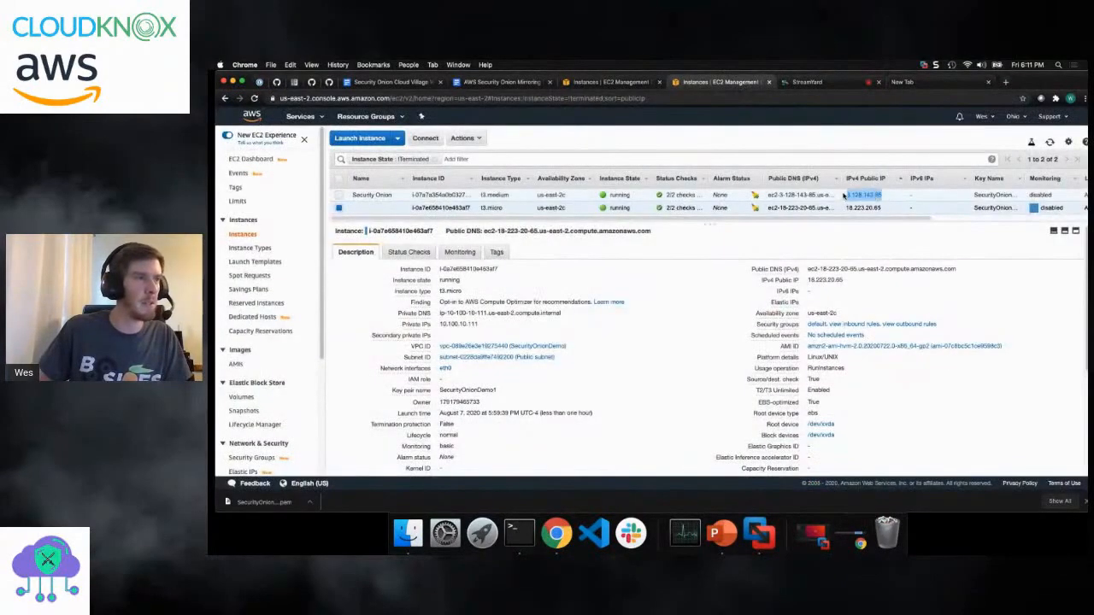
{"action": "left_click", "coordinate": [845, 196]}
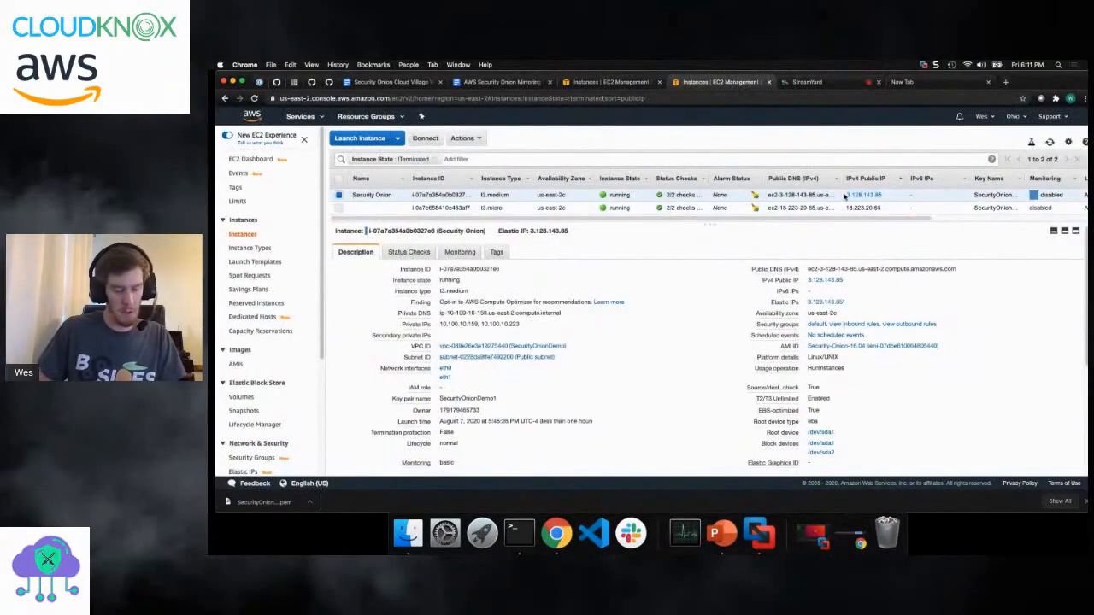
{"action": "left_click", "coordinate": [940, 82]}
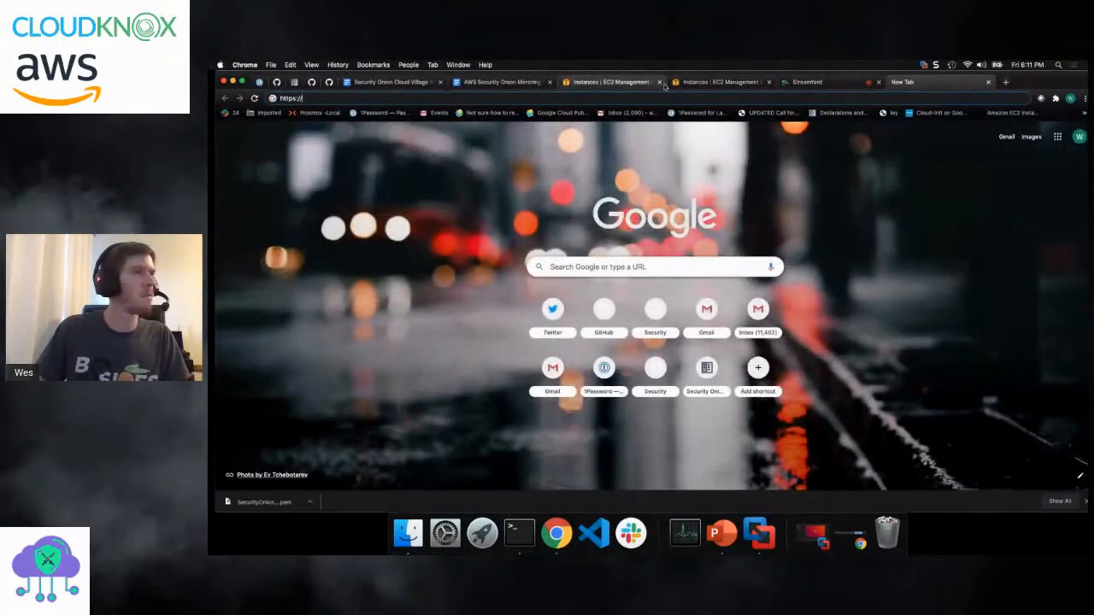
{"action": "left_click", "coordinate": [721, 82]}
{"action": "left_click_drag", "start_coordinate": [884, 195], "coordinate": [849, 197]}
{"action": "right_click", "coordinate": [848, 196]}
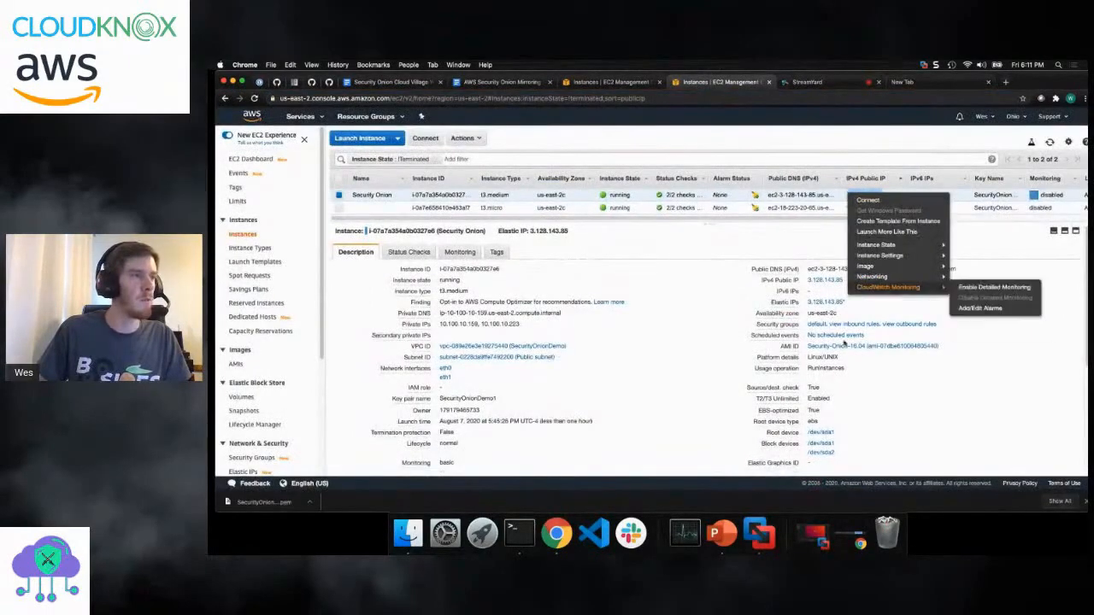
{"action": "left_click", "coordinate": [857, 306]}
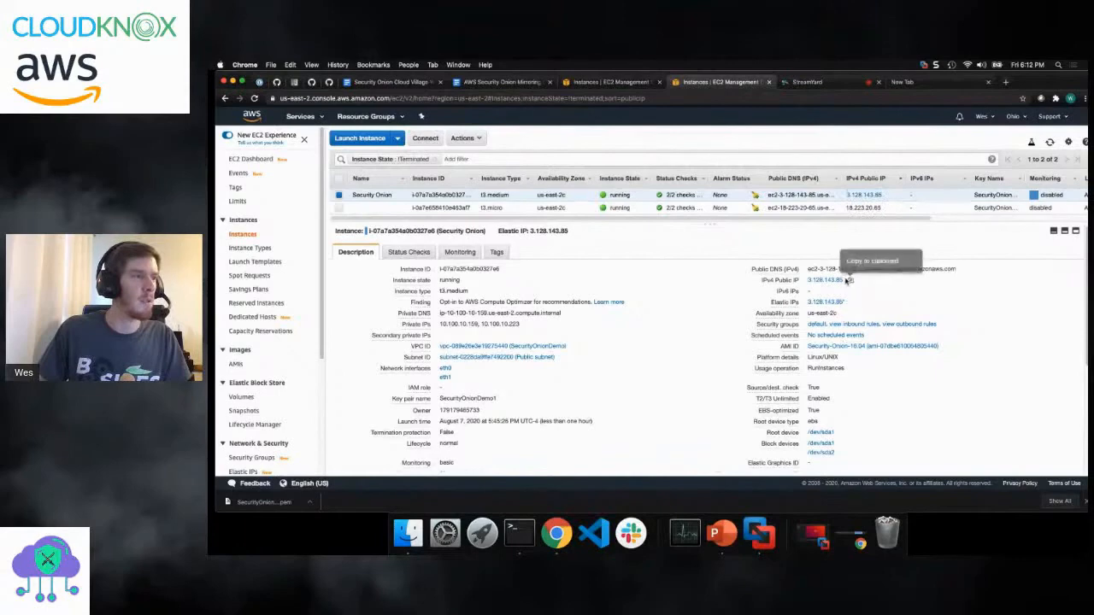
{"action": "left_click", "coordinate": [851, 280]}
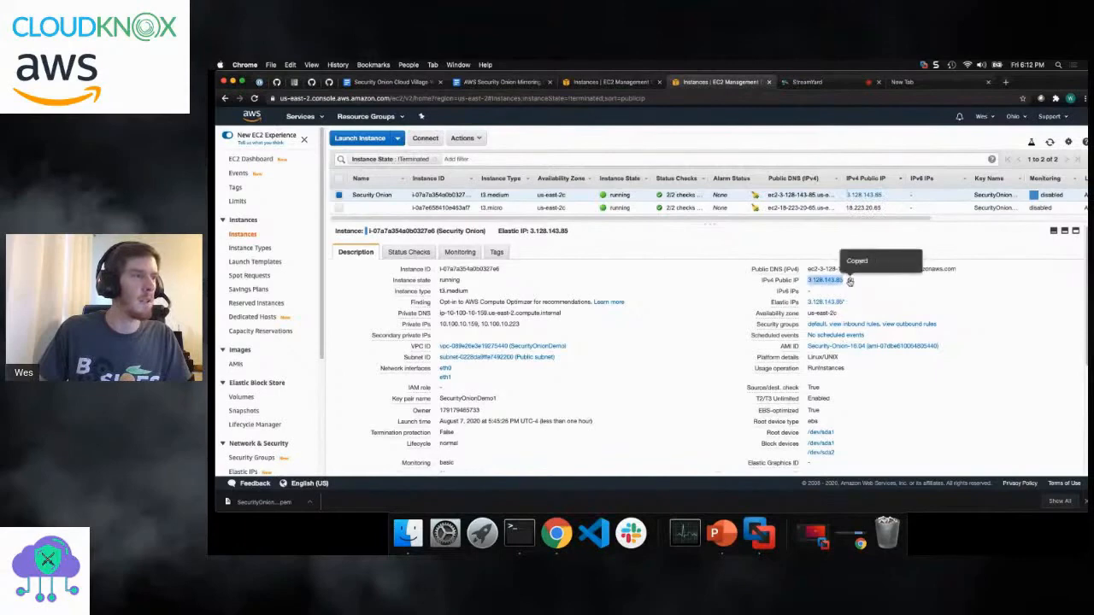
{"action": "left_click", "coordinate": [908, 83]}
{"action": "type", "text": "https://"}
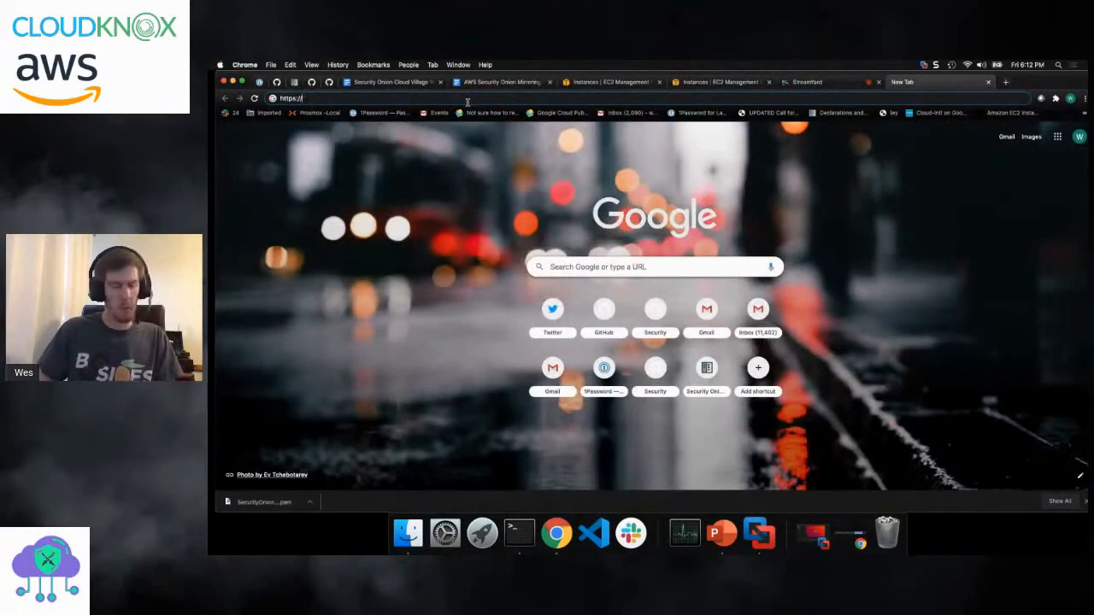
{"action": "key", "text": "super+v"}
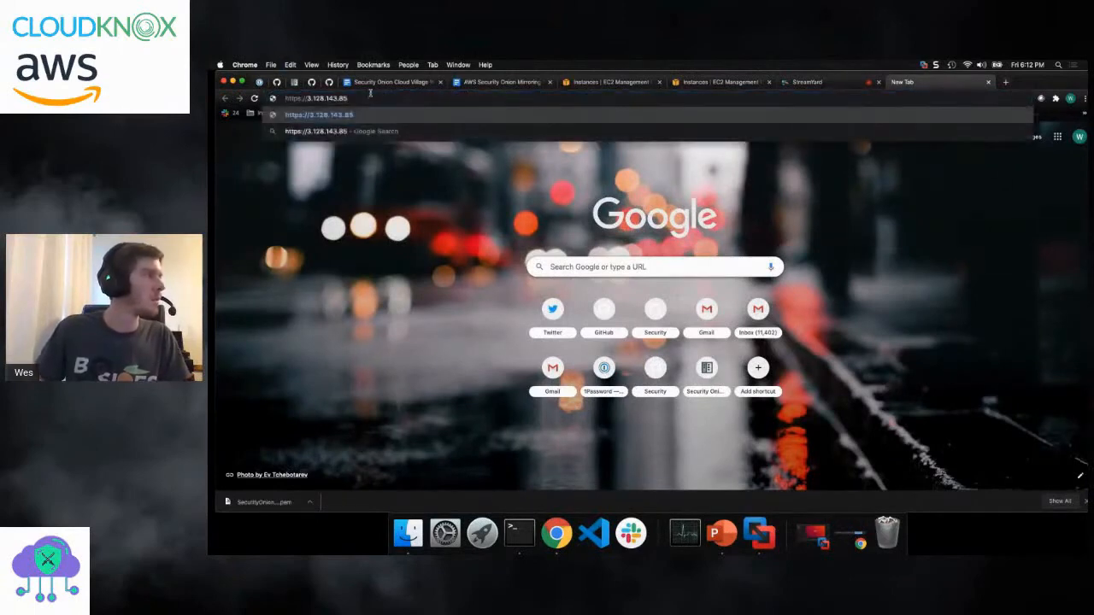
{"action": "key", "text": "Return"}
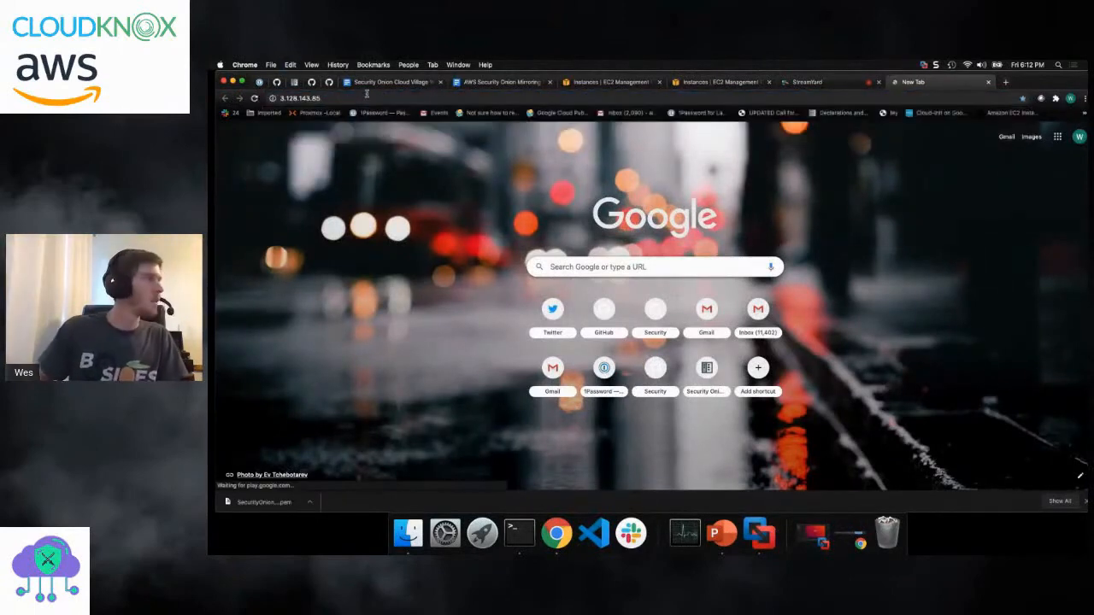
{"action": "left_click", "coordinate": [519, 339]}
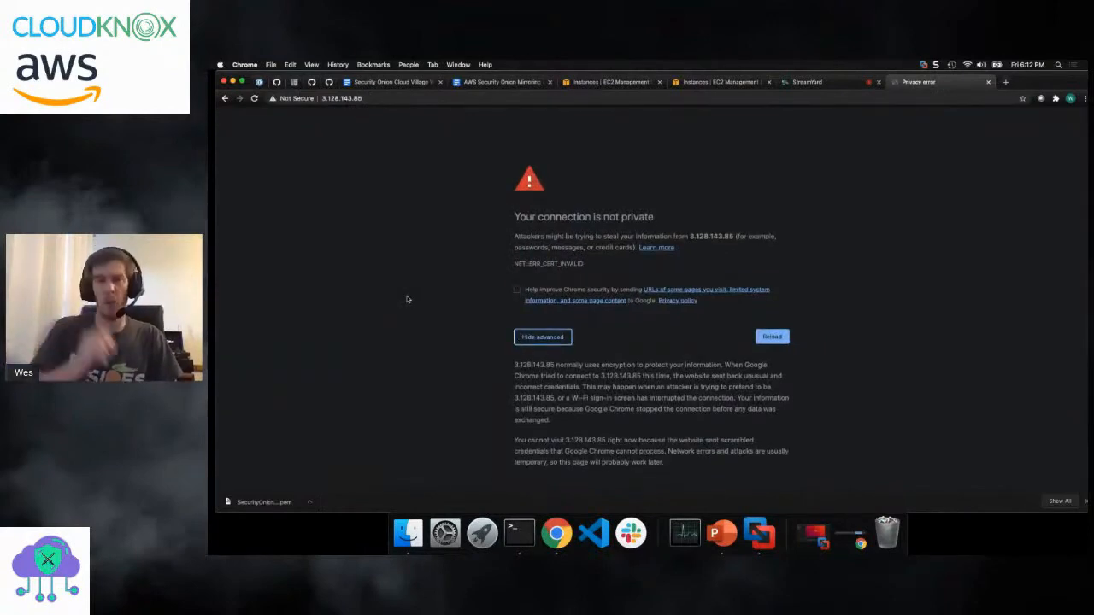
{"action": "key", "text": "super+r"}
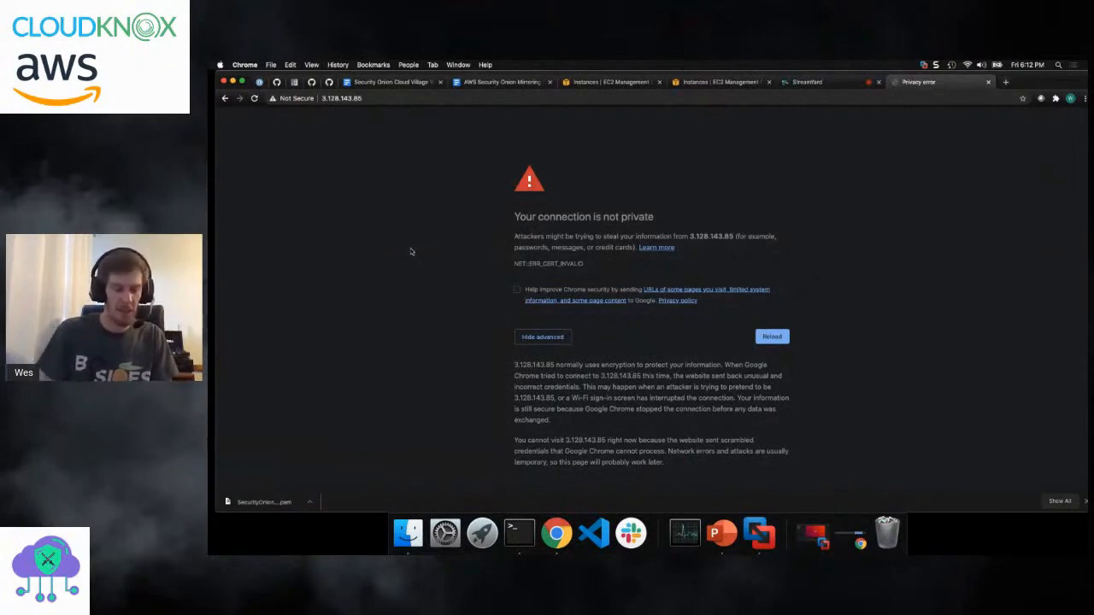
{"action": "type", "text": "thisisunsafe"}
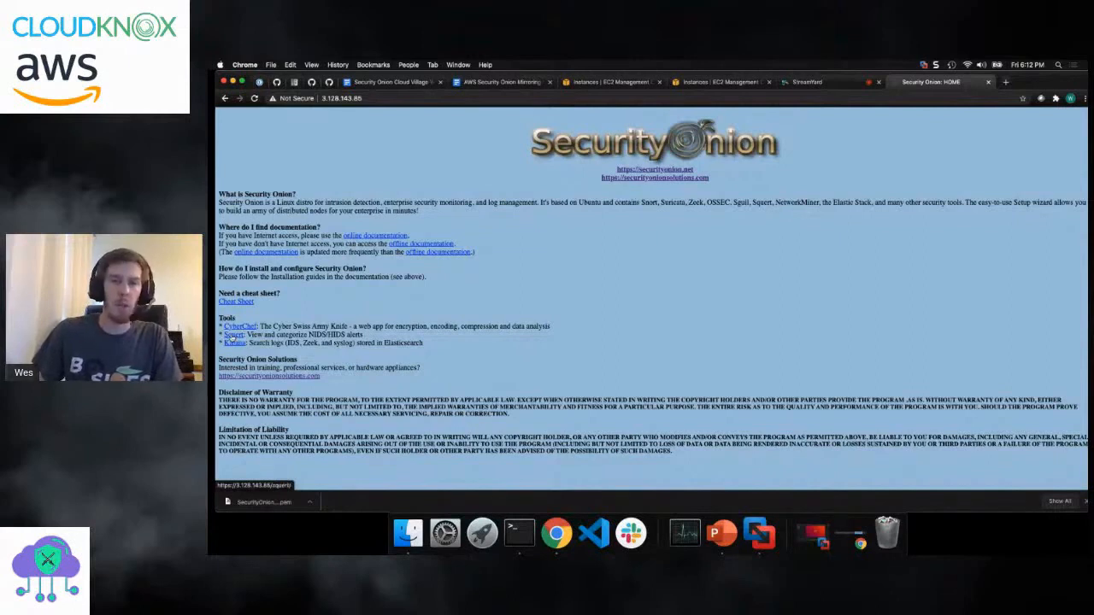
- Open Squert from the Security Onion home page and log in with the analyst username and password
{"action": "left_click", "coordinate": [233, 335]}
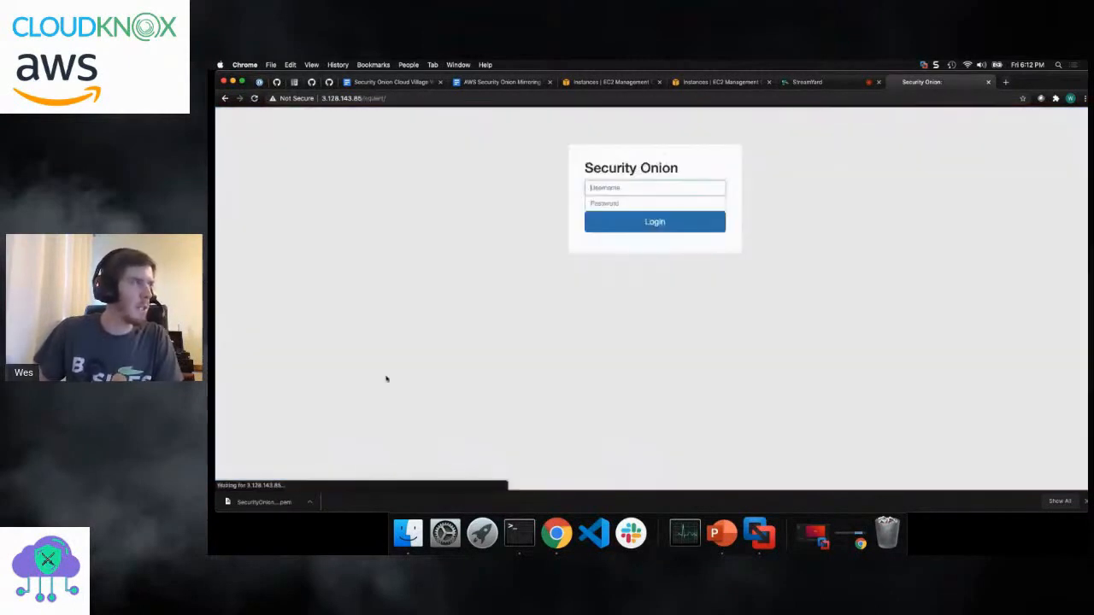
{"action": "left_click", "coordinate": [637, 185]}
{"action": "type", "text": "wlambert"}
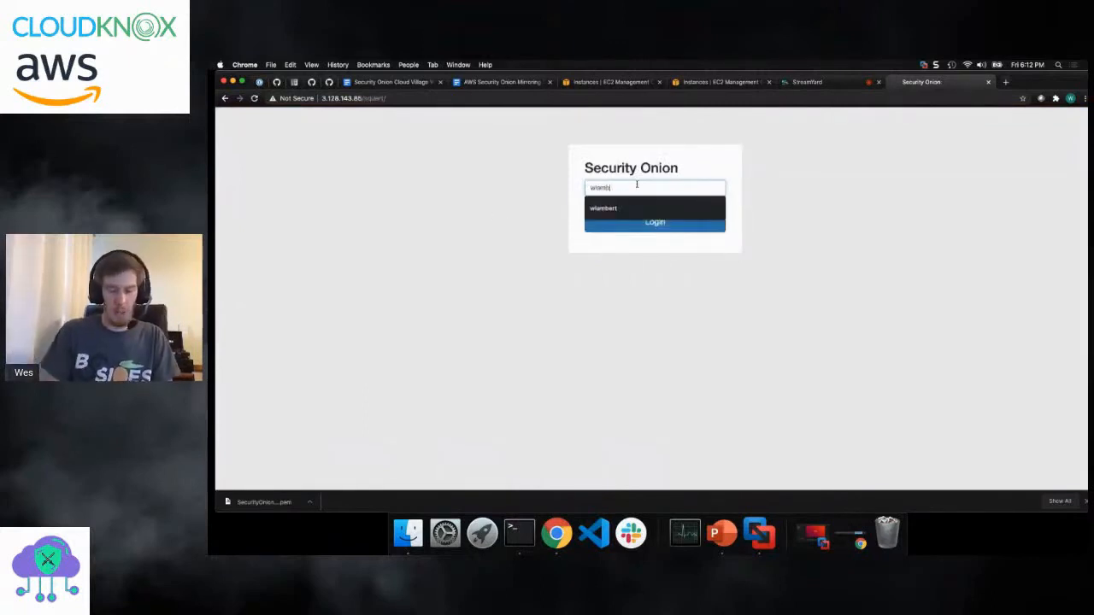
{"action": "key", "text": "Tab"}
{"action": "type", "text": "•••••••"}
{"action": "key", "text": "Return"}
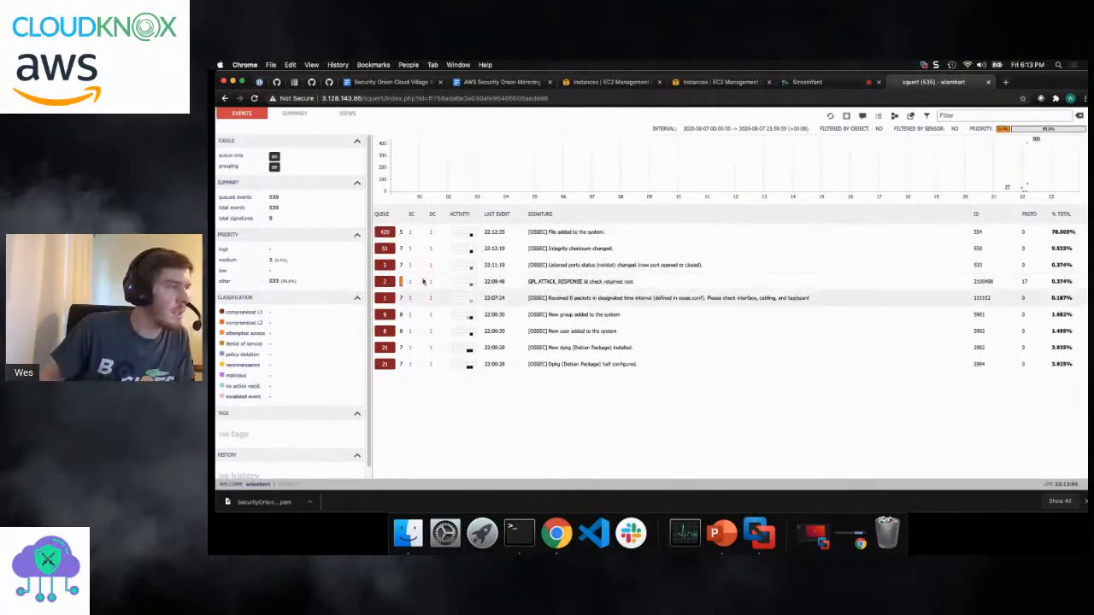
- Go back to the Security Onion home page and open Kibana
{"action": "left_click", "coordinate": [225, 99]}
{"action": "left_click", "coordinate": [224, 99]}
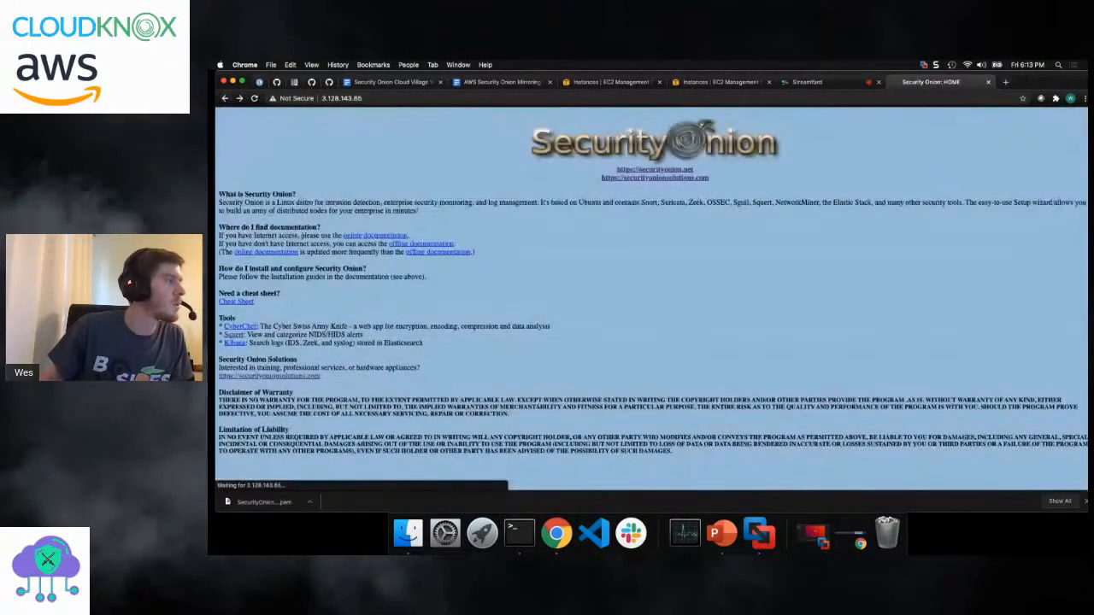
{"action": "left_click", "coordinate": [234, 343]}
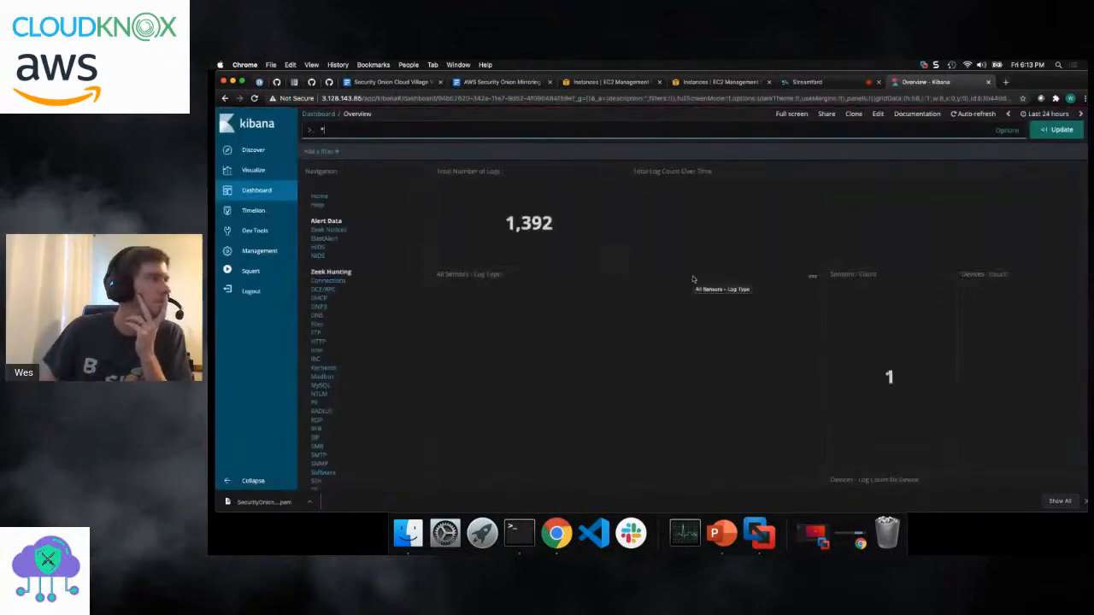
- Filter the Kibana Overview dashboard by the snort log type and examine the NIDS alert count and summary
{"action": "scroll", "coordinate": [675, 286], "scroll_direction": "down", "scroll_amount": 3}
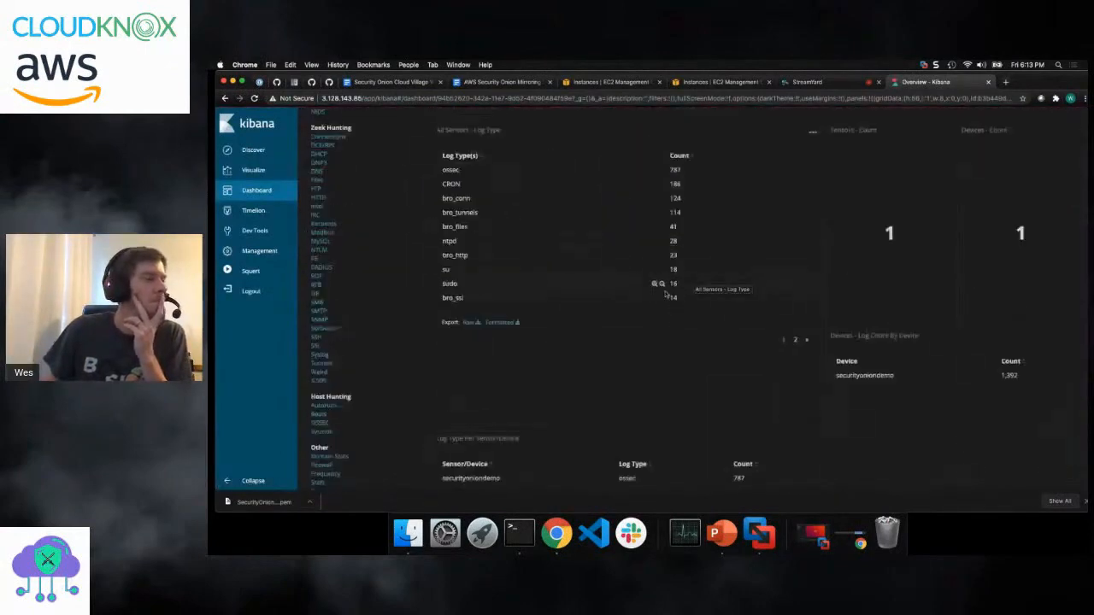
{"action": "left_click", "coordinate": [794, 340]}
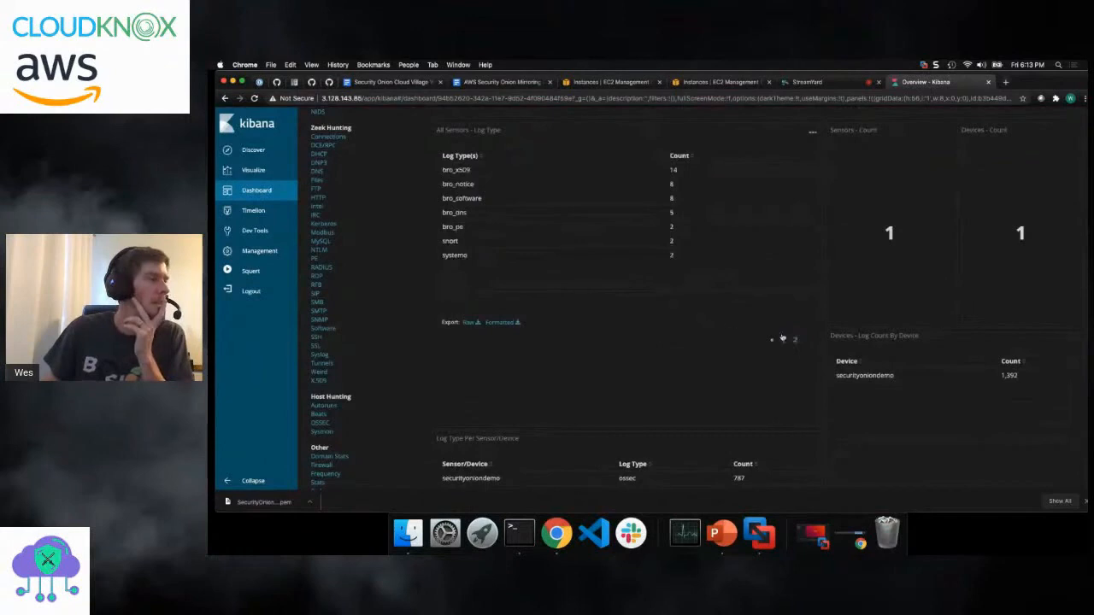
{"action": "left_click", "coordinate": [659, 243]}
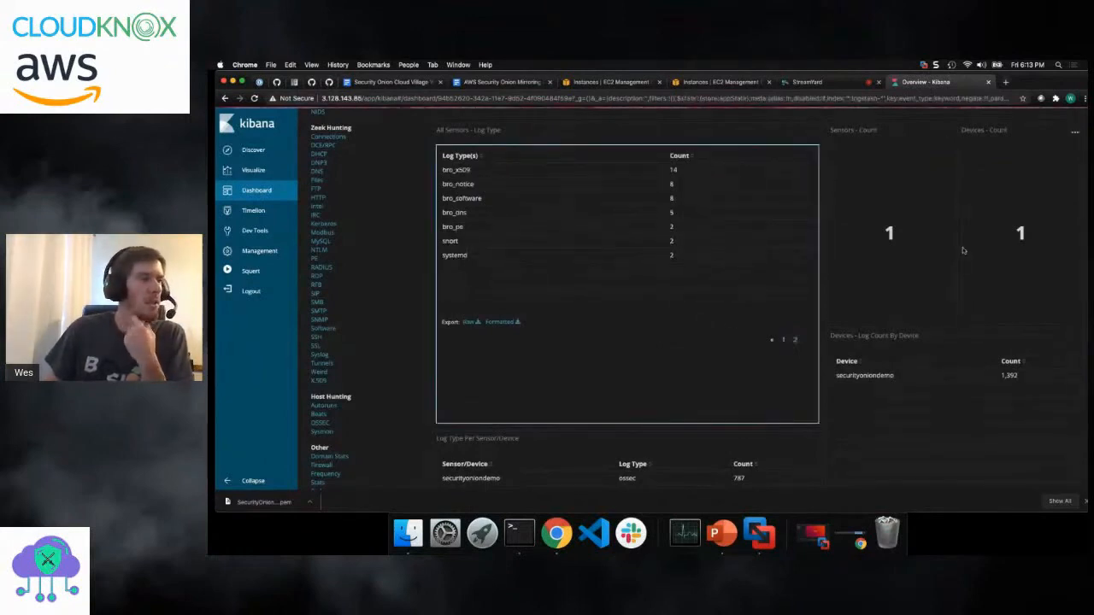
{"action": "scroll", "coordinate": [962, 250], "scroll_direction": "down", "scroll_amount": 10}
{"action": "scroll", "coordinate": [962, 252], "scroll_direction": "down", "scroll_amount": 3}
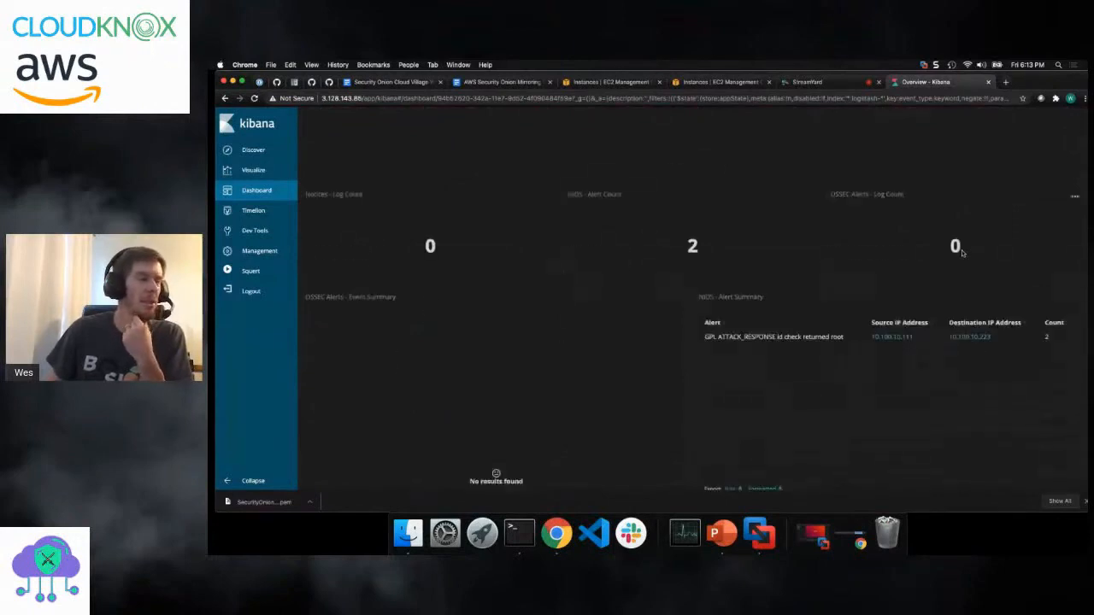
{"action": "scroll", "coordinate": [962, 250], "scroll_direction": "up", "scroll_amount": 2}
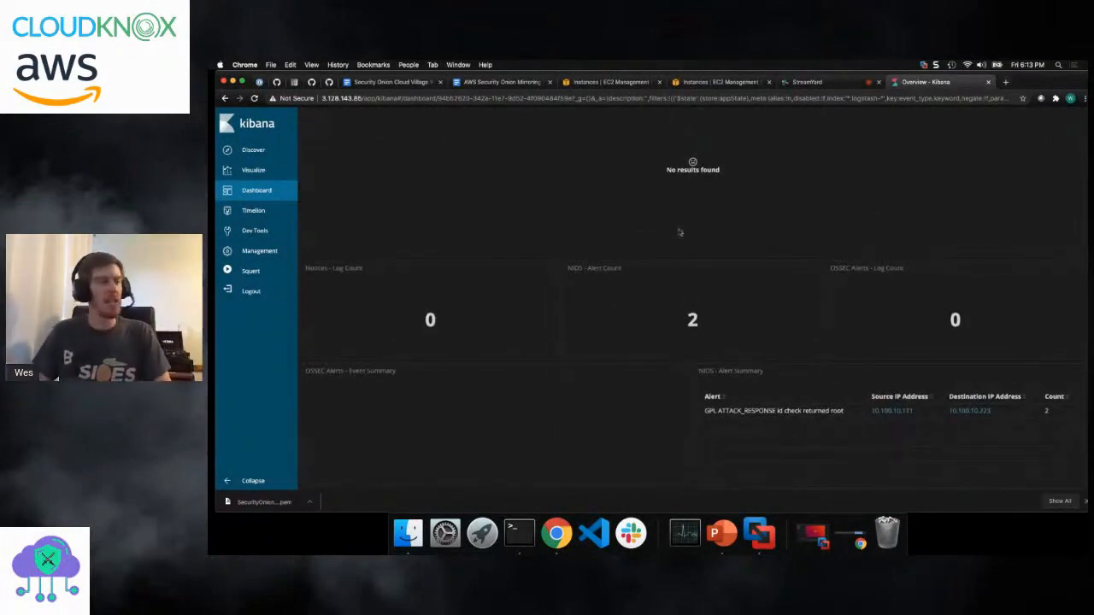
- Switch to the Security Onion terminal session and open /etc/nsm/securityoniondemo-ens6/suricata.yaml in vi with sudo
{"action": "left_click", "coordinate": [518, 533]}
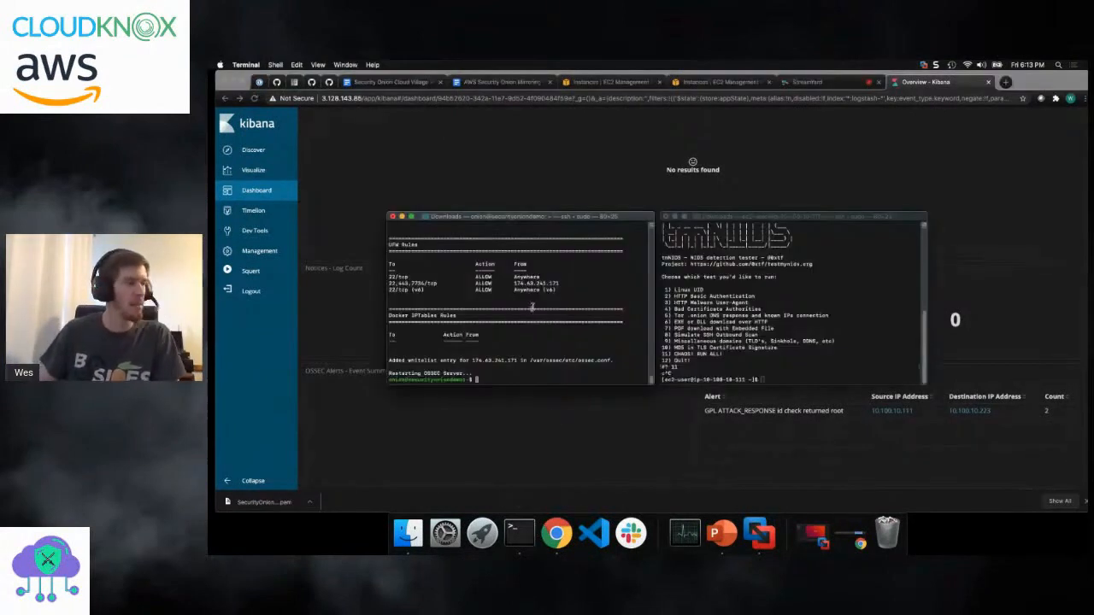
{"action": "type", "text": "sudo vi"}
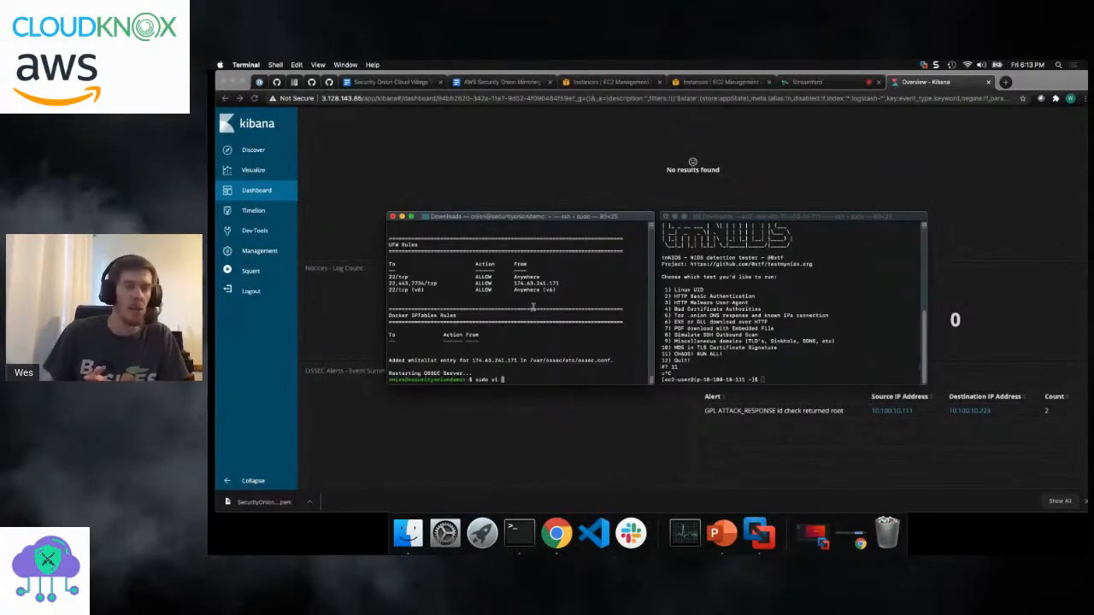
{"action": "type", "text": " /etc/"}
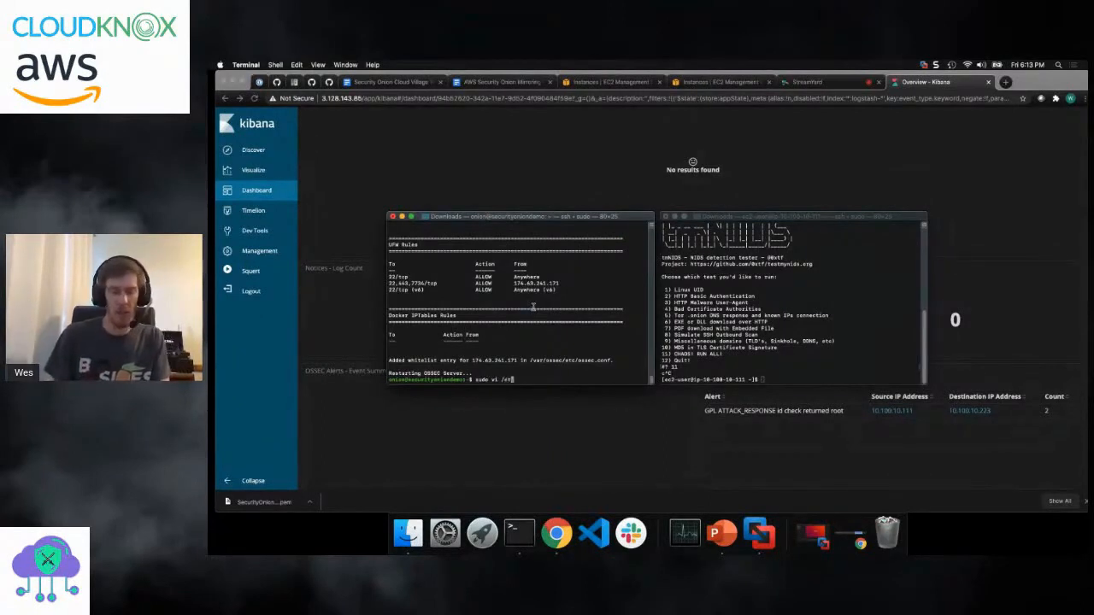
{"action": "type", "text": "oss/"}
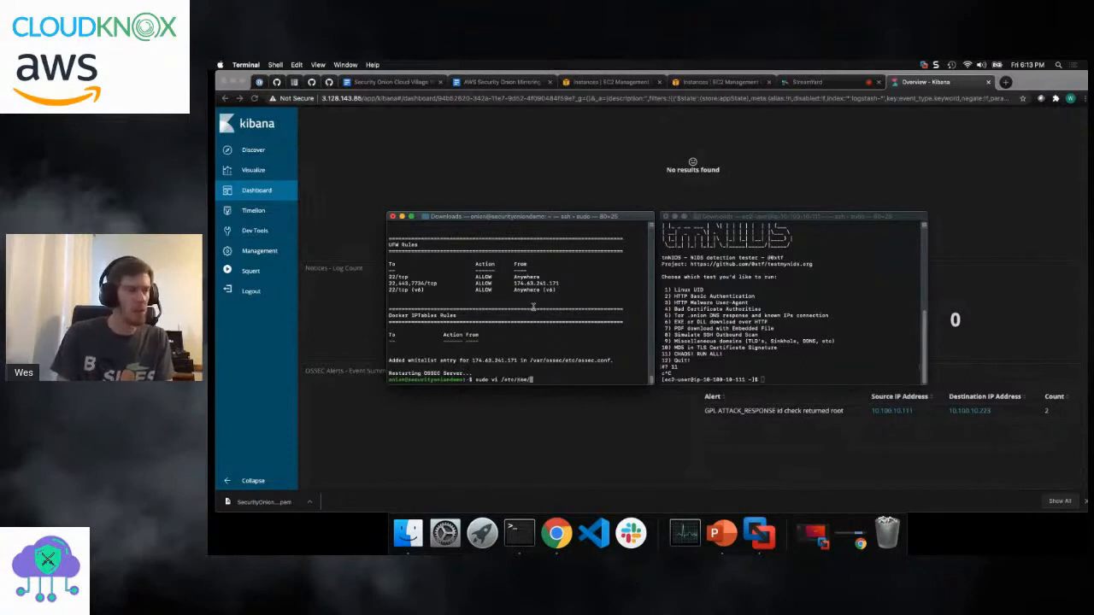
{"action": "type", "text": "securityonion"}
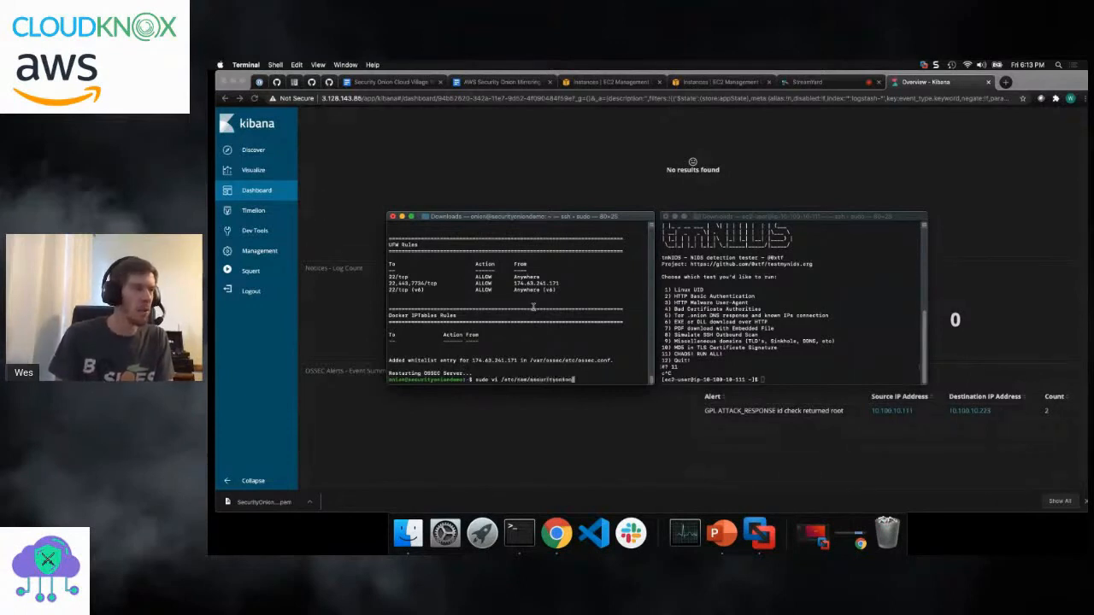
{"action": "type", "text": "demo-ens"}
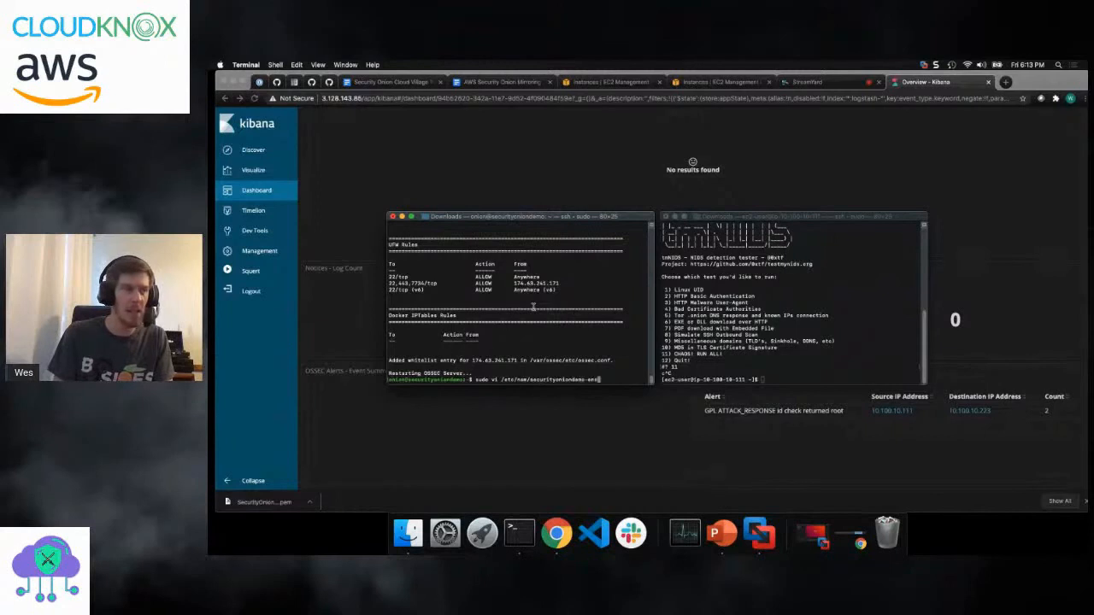
{"action": "type", "text": "6/"}
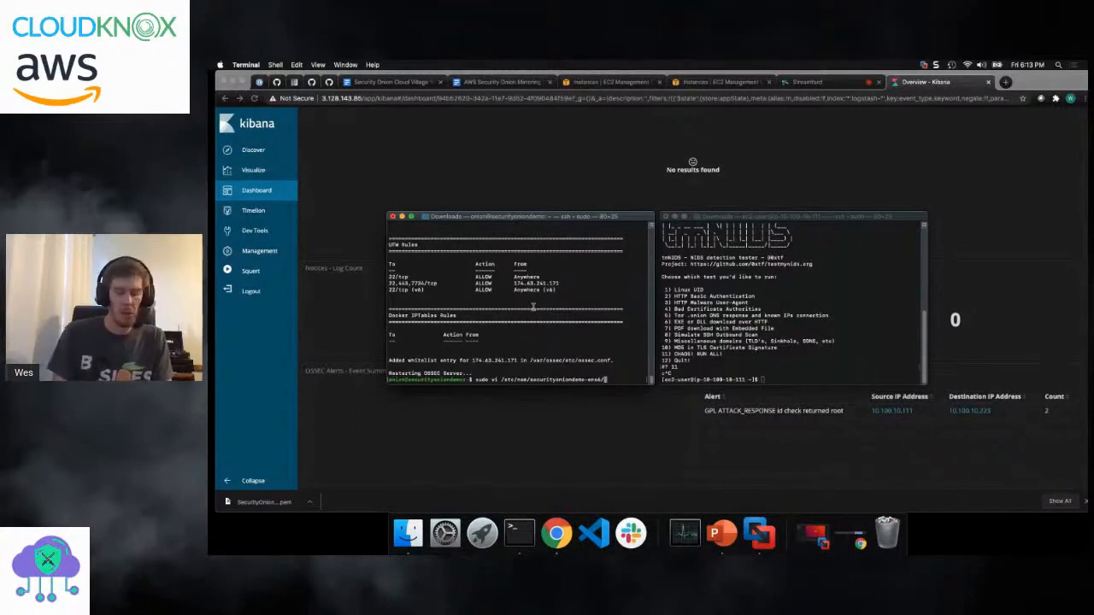
{"action": "type", "text": "suricata.yaml"}
{"action": "key", "text": "BackSpace"}
{"action": "key", "text": "BackSpace"}
{"action": "type", "text": "l"}
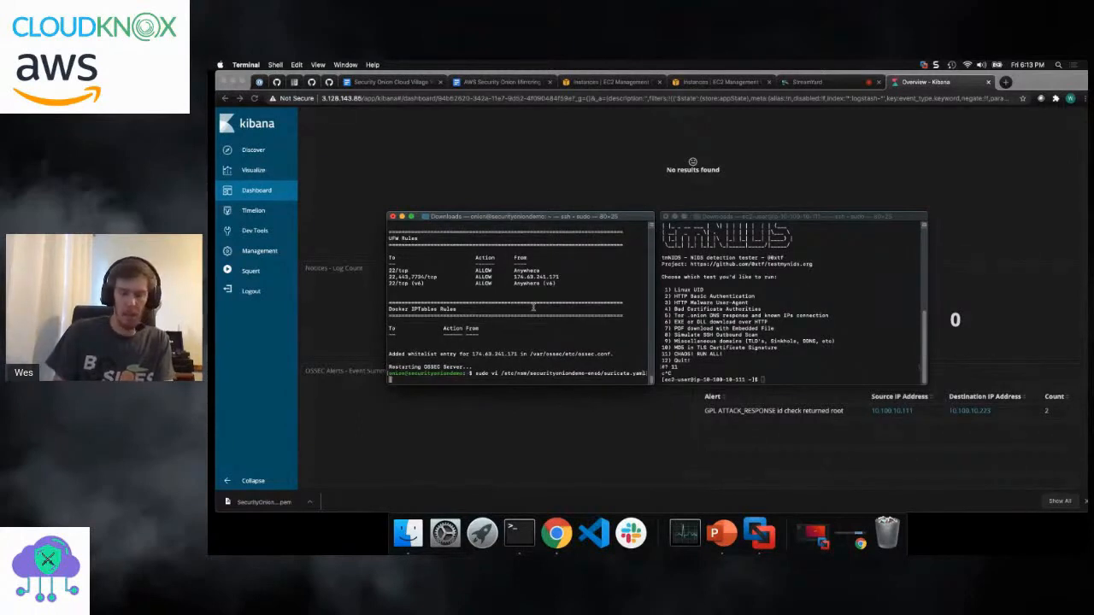
{"action": "key", "text": "Return"}
- Search suricata.yaml for VXLAN and go to the match in the decoder settings
{"action": "type", "text": "/VXLAN"}
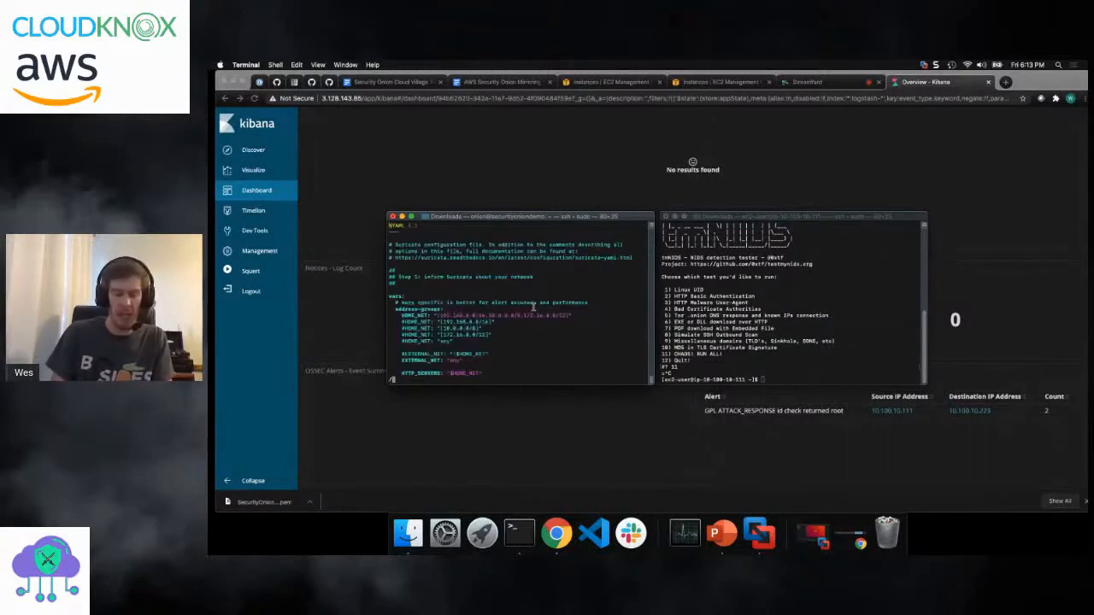
{"action": "key", "text": "Return"}
{"action": "key", "text": "Right"}
{"action": "key", "text": "Right"}
{"action": "key", "text": "Right"}
{"action": "key", "text": "Right"}
{"action": "key", "text": "Right"}
{"action": "key", "text": "Right"}
{"action": "key", "text": "Right"}
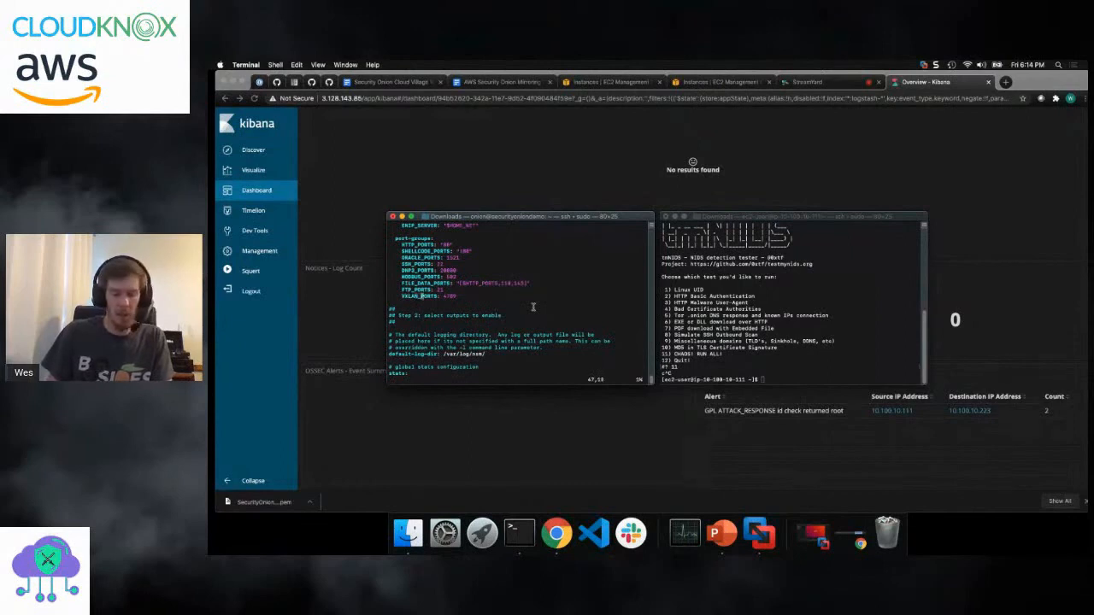
{"action": "key", "text": "n"}
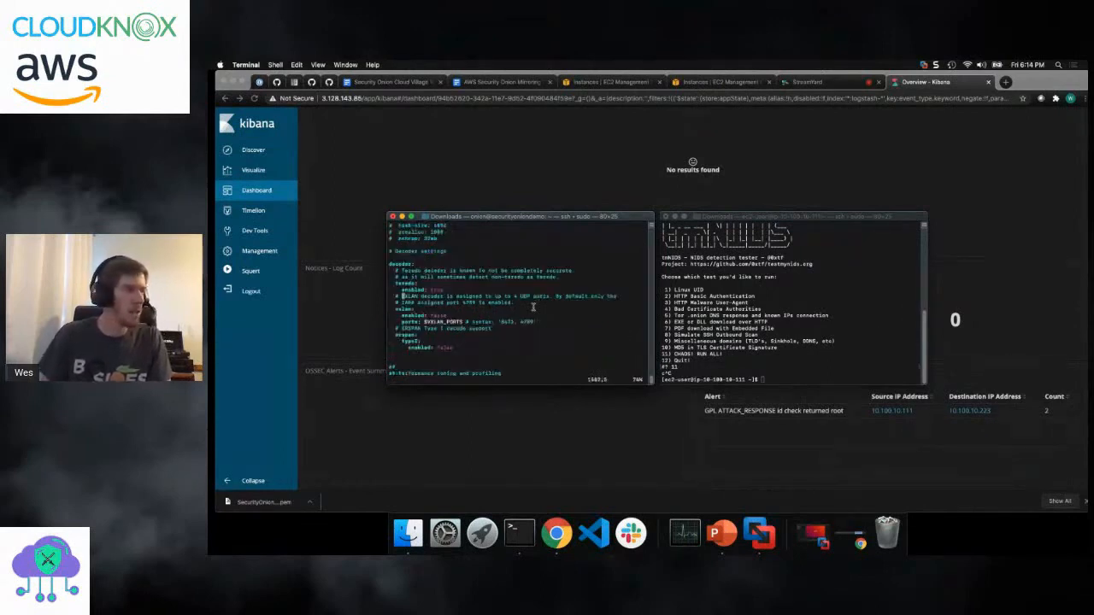
- Set the vxlan decoder's enabled option to true in suricata.yaml
{"action": "key", "text": "Down"}
{"action": "key", "text": "Down"}
{"action": "key", "text": "Down"}
{"action": "key", "text": "Right"}
{"action": "key", "text": "Right"}
{"action": "key", "text": "Right"}
{"action": "key", "text": "Right"}
{"action": "key", "text": "Right"}
{"action": "key", "text": "Right"}
{"action": "key", "text": "Right"}
{"action": "key", "text": "Right"}
{"action": "key", "text": "Right"}
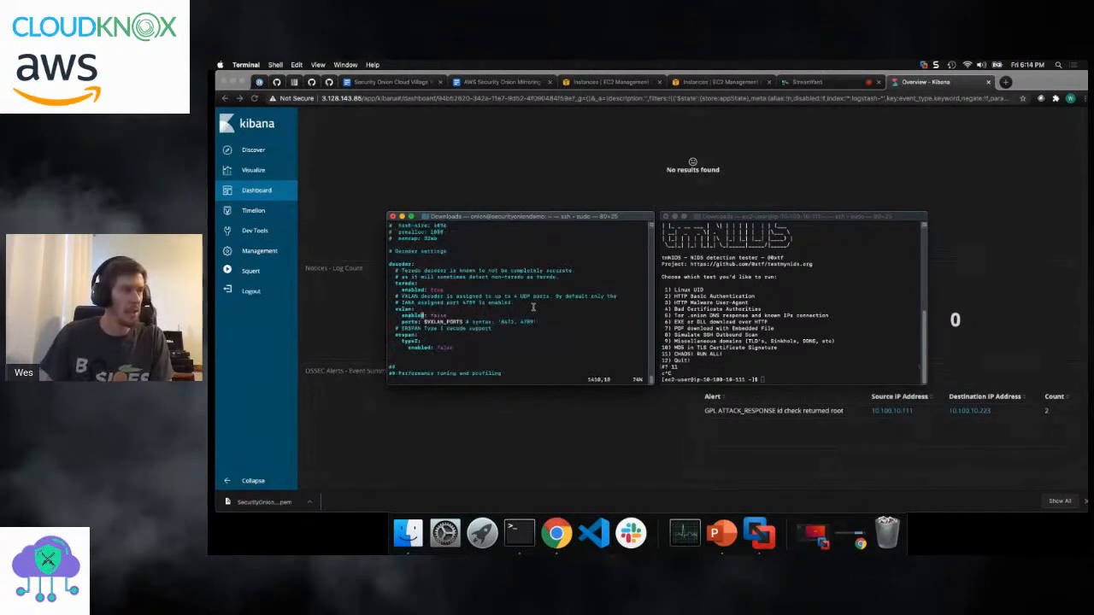
{"action": "key", "text": "Right"}
{"action": "key", "text": "i"}
{"action": "key", "text": "Right"}
{"action": "key", "text": "BackSpace"}
{"action": "key", "text": "BackSpace"}
{"action": "key", "text": "BackSpace"}
{"action": "key", "text": "BackSpace"}
{"action": "key", "text": "BackSpace"}
{"action": "type", "text": "tru"}
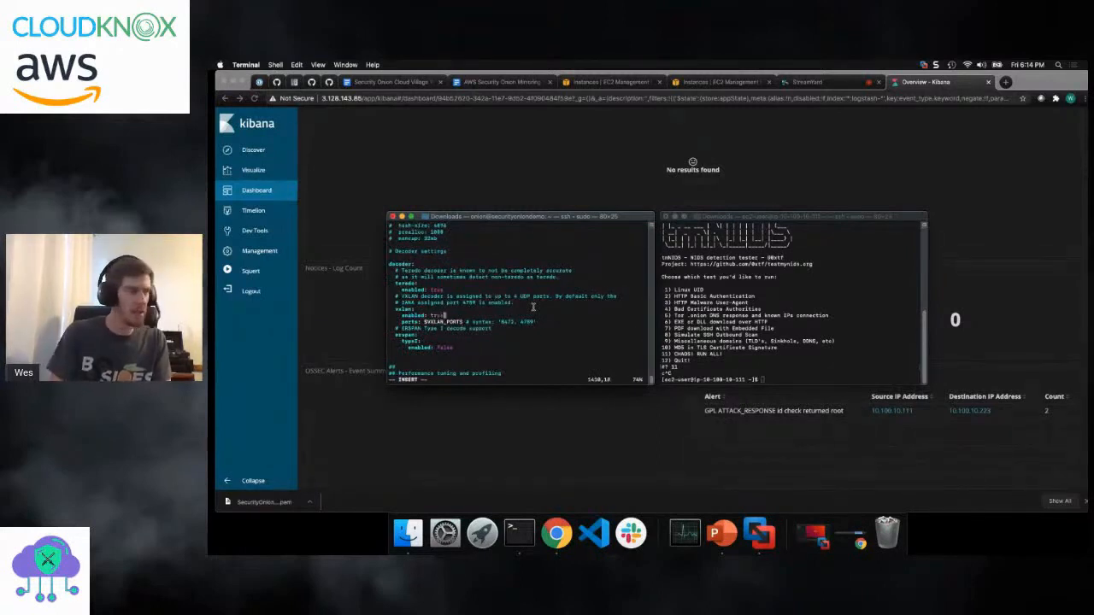
{"action": "type", "text": "e"}
- Save suricata.yaml and quit vi, agreeing to overwrite the file on disk
{"action": "key", "text": "Escape"}
{"action": "type", "text": ":wq"}
{"action": "key", "text": "Return"}
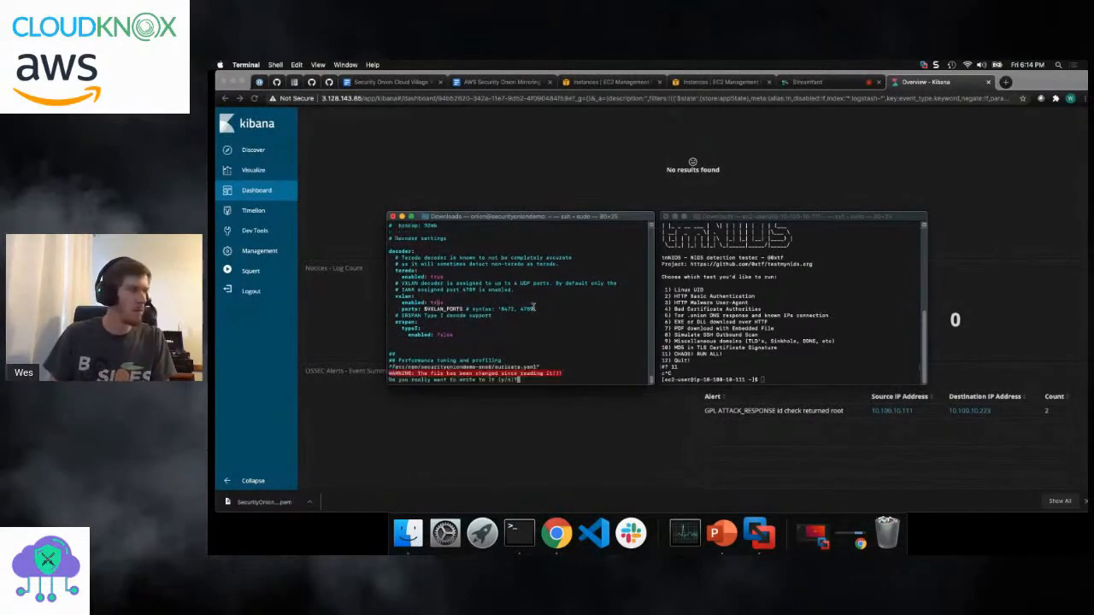
{"action": "key", "text": "y"}
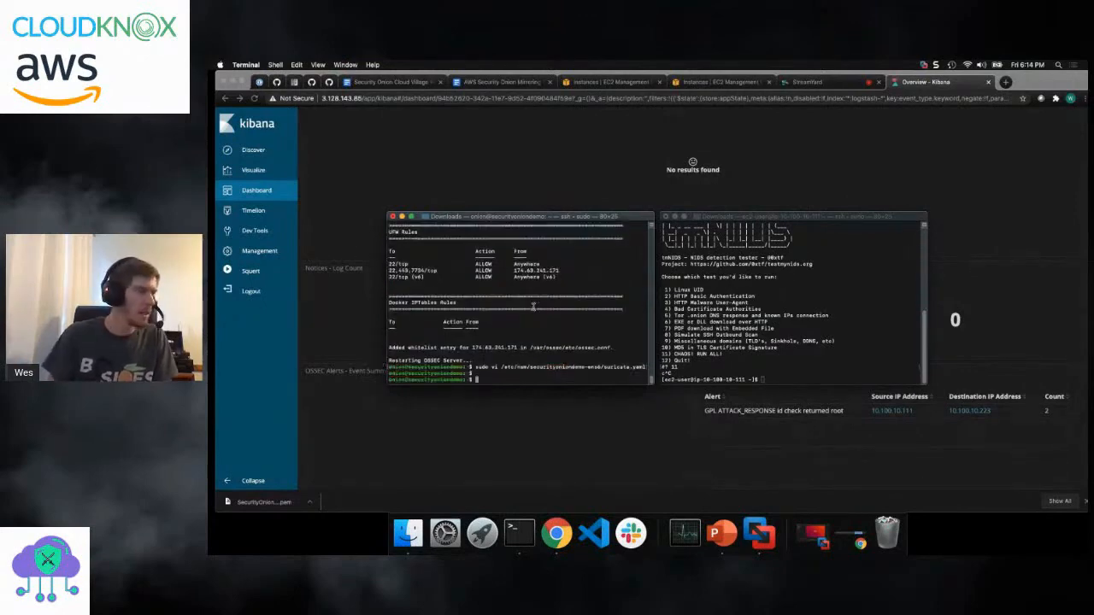
- Reopen suricata.yaml in vi, search for VX to check the vxlan decoder's enabled setting, and quit
{"action": "key", "text": "Up"}
{"action": "key", "text": "Return"}
{"action": "type", "text": "/VX"}
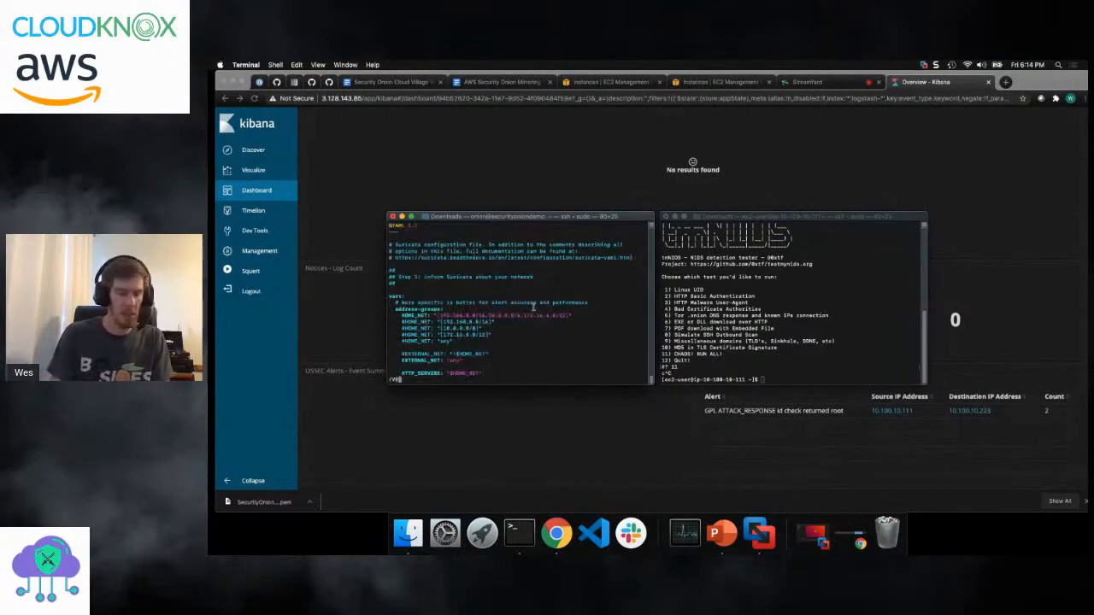
{"action": "key", "text": "Return"}
{"action": "key", "text": "n"}
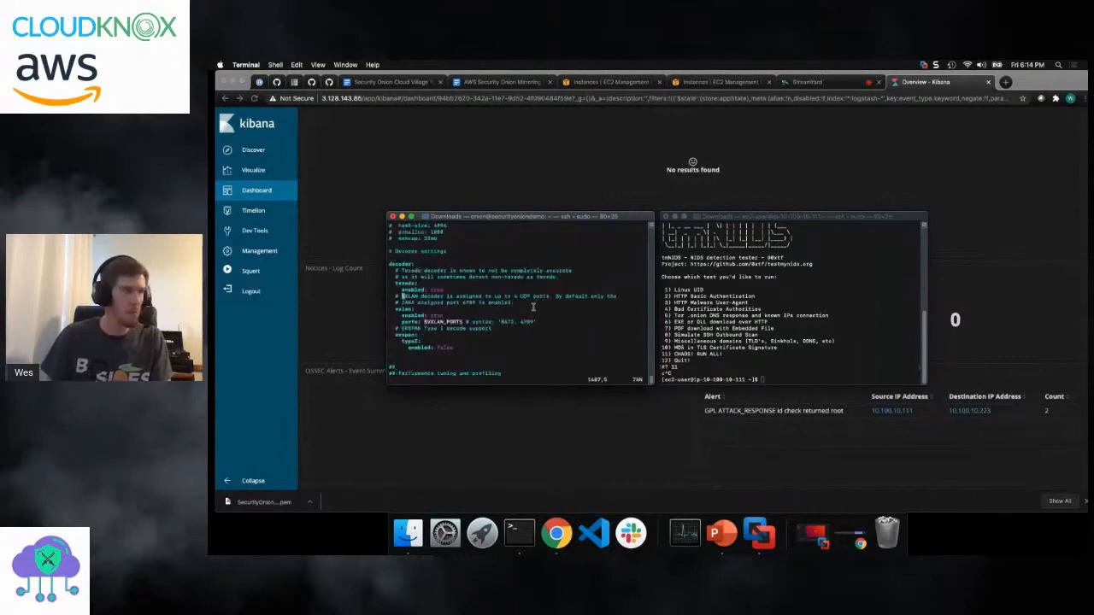
{"action": "key", "text": "Down"}
{"action": "key", "text": "Down"}
{"action": "key", "text": "Down"}
{"action": "key", "text": "Up"}
{"action": "key", "text": "Up"}
{"action": "key", "text": "Up"}
{"action": "key", "text": "Down"}
{"action": "key", "text": "Down"}
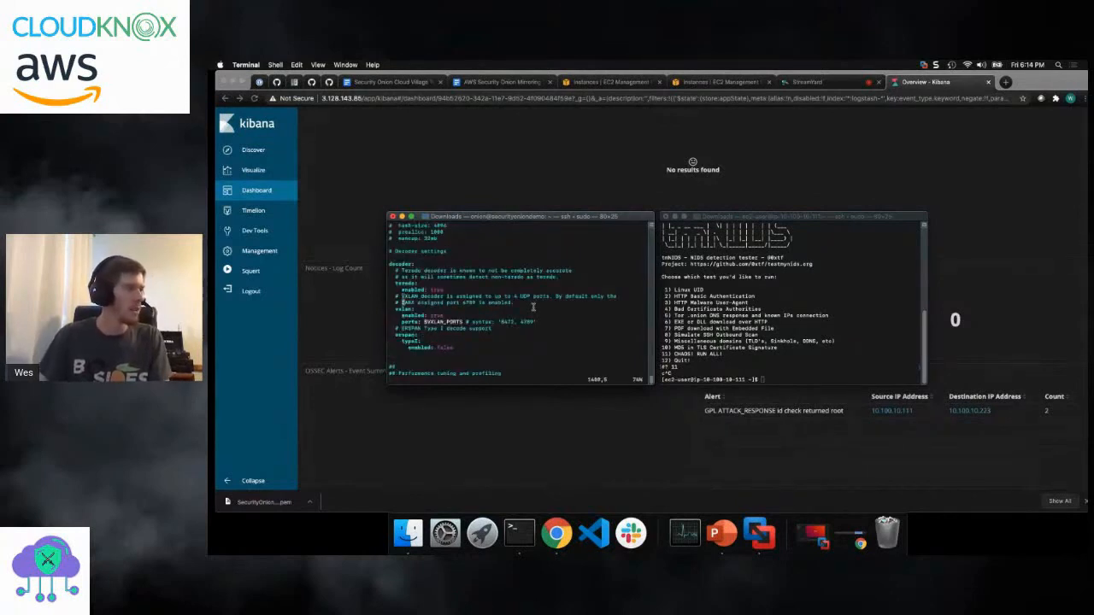
{"action": "type", "text": ":q"}
{"action": "key", "text": "Return"}
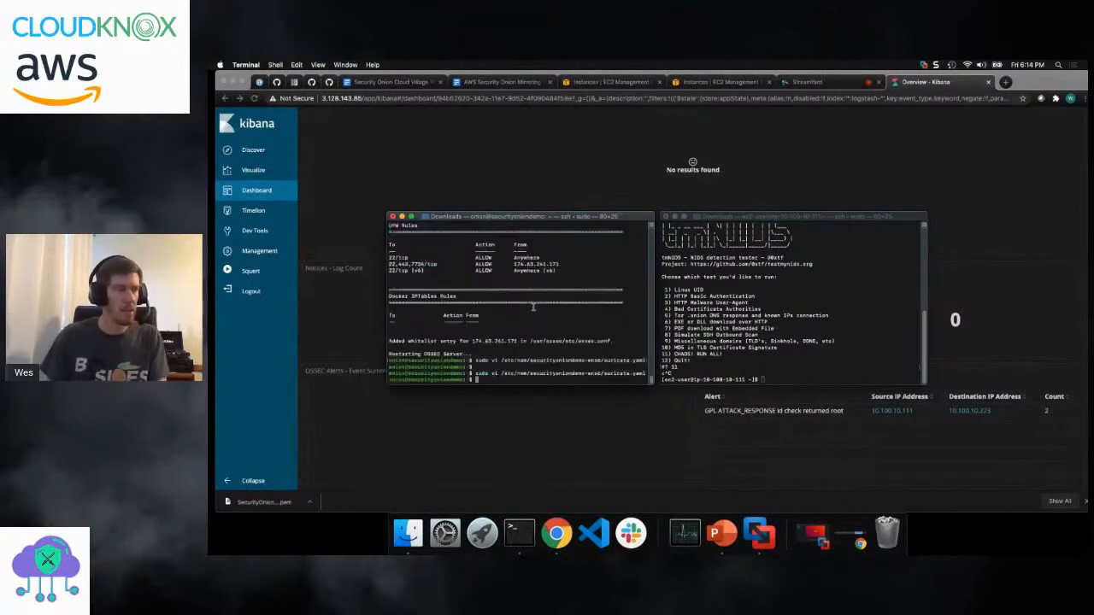
- Restart the NIDS service on Security Onion with sudo so-nids-restart
{"action": "type", "text": "sudo so-nids-restart"}
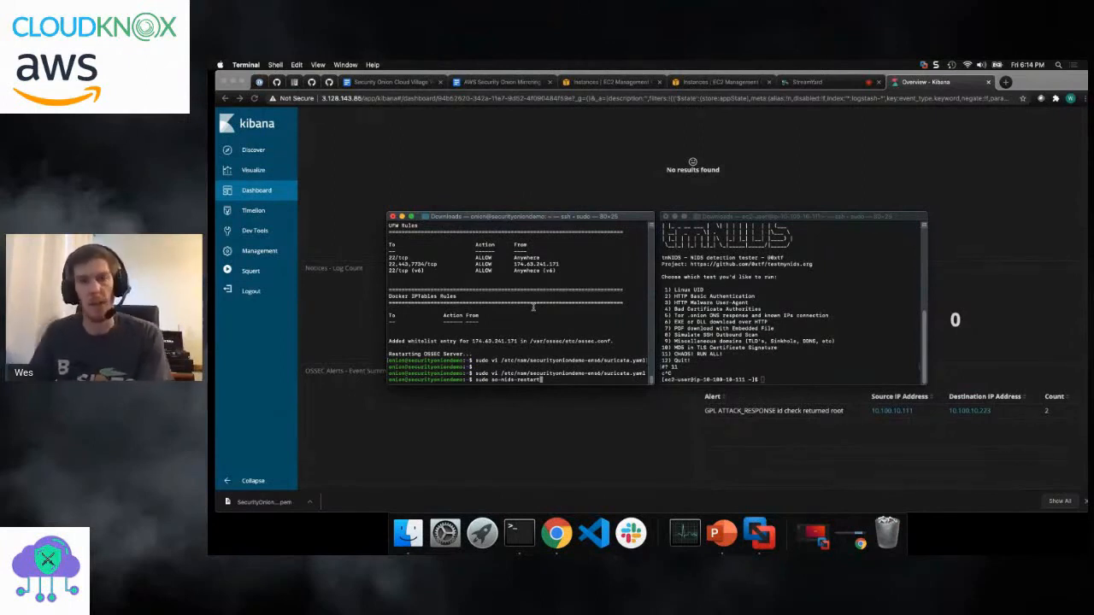
{"action": "key", "text": "Return"}
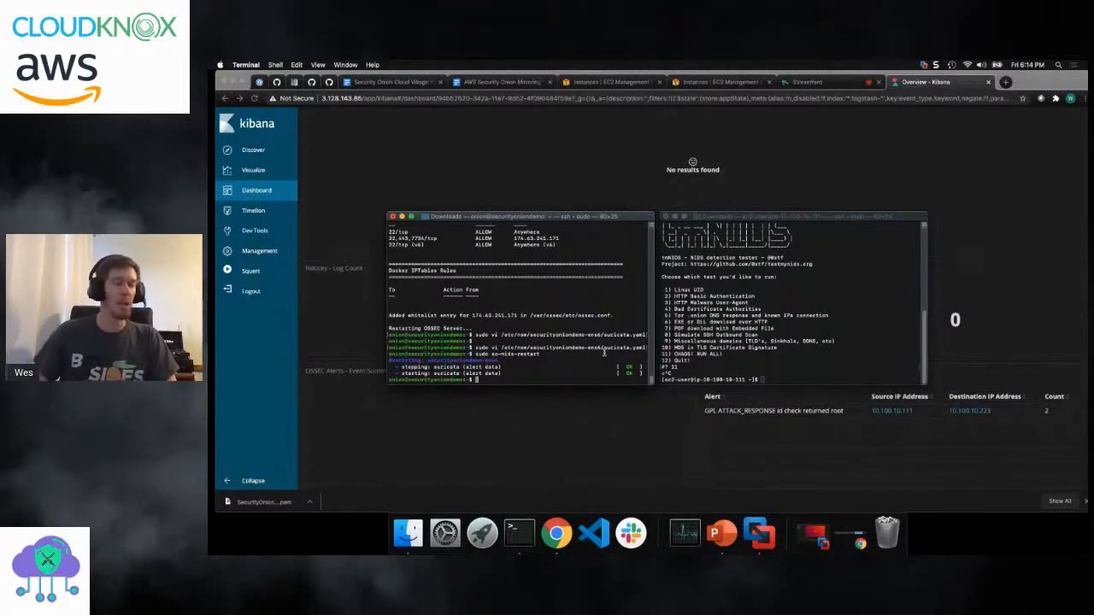
- Switch to the ec2-user terminal session, relaunch tmNIDS and run test 11, CHAOS! RUN ALL!
{"action": "left_click", "coordinate": [749, 376]}
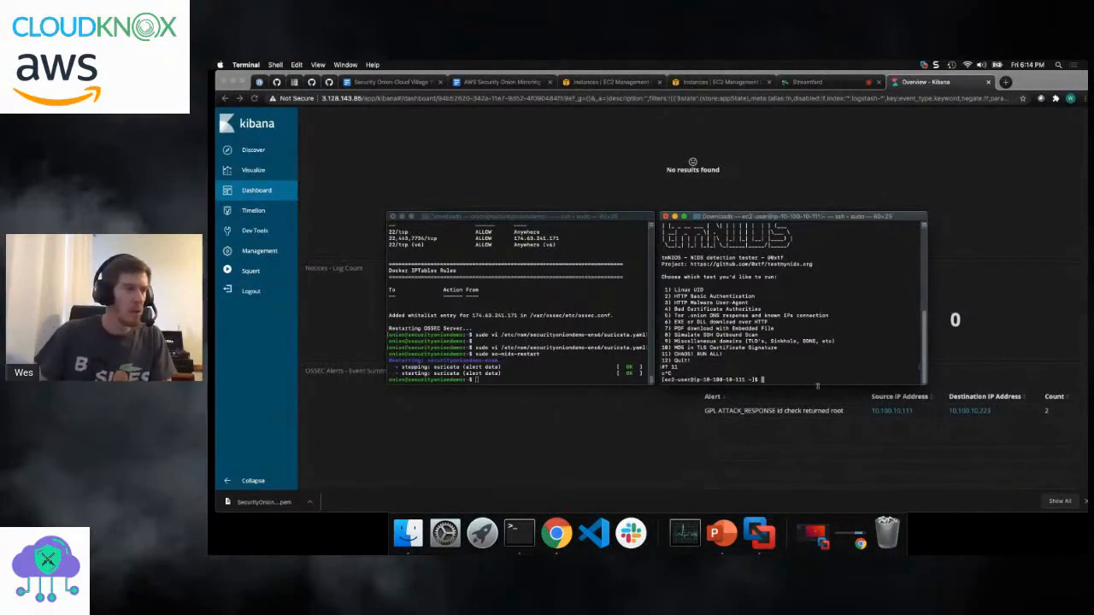
{"action": "key", "text": "Up"}
{"action": "key", "text": "Return"}
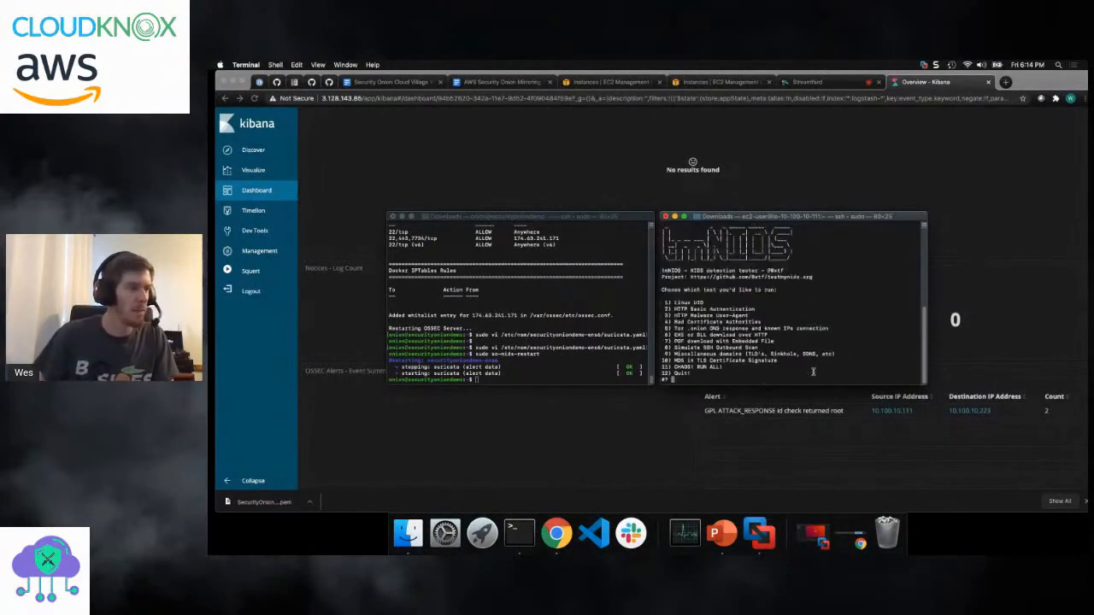
{"action": "type", "text": "11"}
{"action": "key", "text": "Return"}
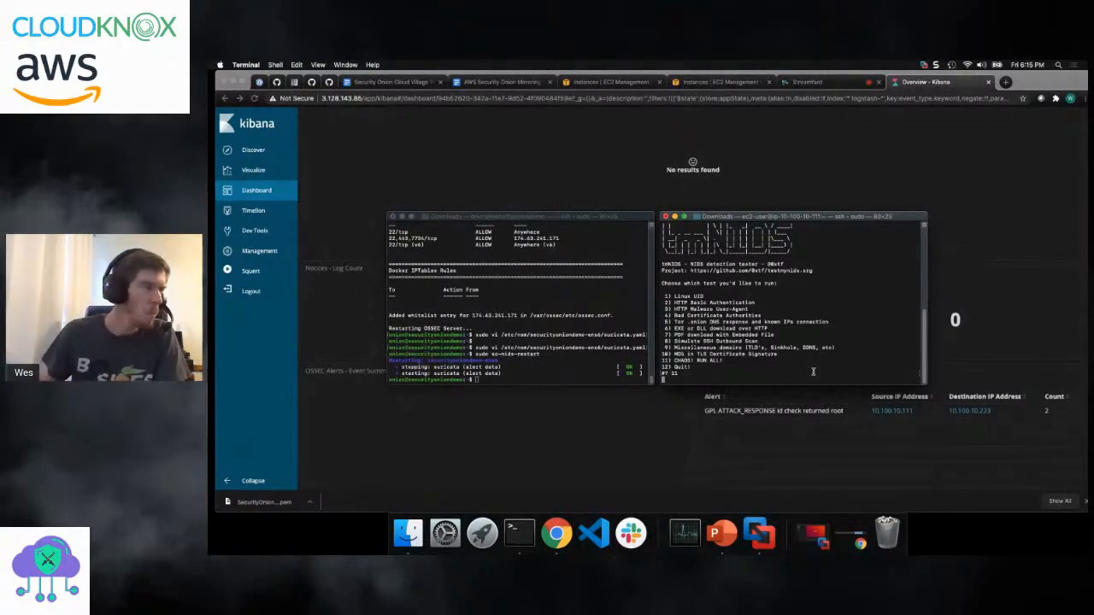
- Move both terminal windows to uncover the NIDS alert count and summary on the Kibana dashboard
{"action": "left_click", "coordinate": [628, 324]}
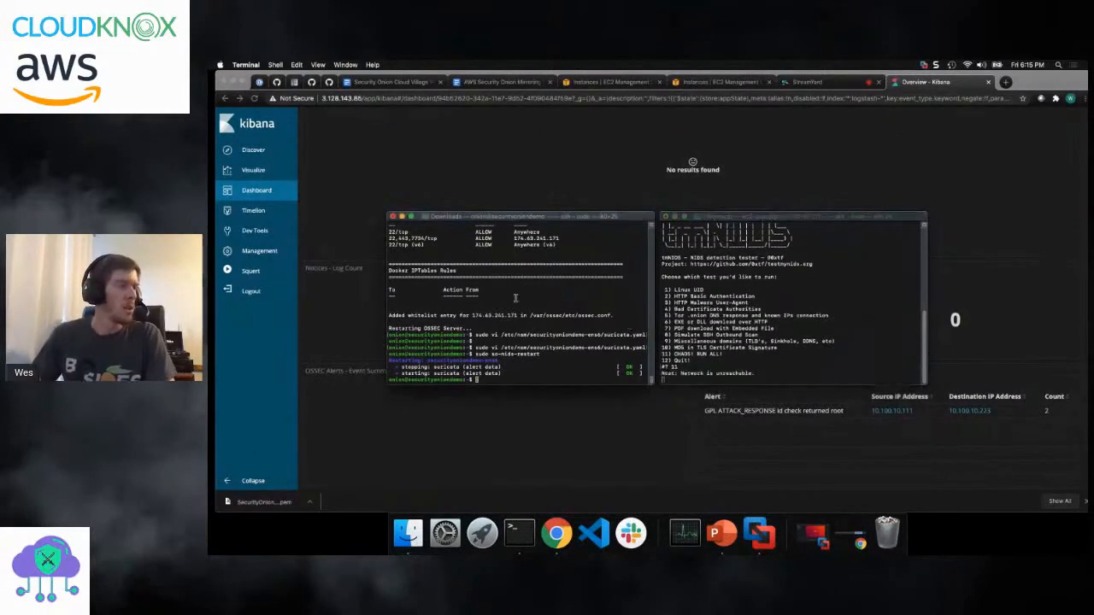
{"action": "left_click_drag", "start_coordinate": [802, 221], "coordinate": [860, 176]}
{"action": "left_click_drag", "start_coordinate": [562, 220], "coordinate": [571, 165]}
{"action": "left_click", "coordinate": [763, 242]}
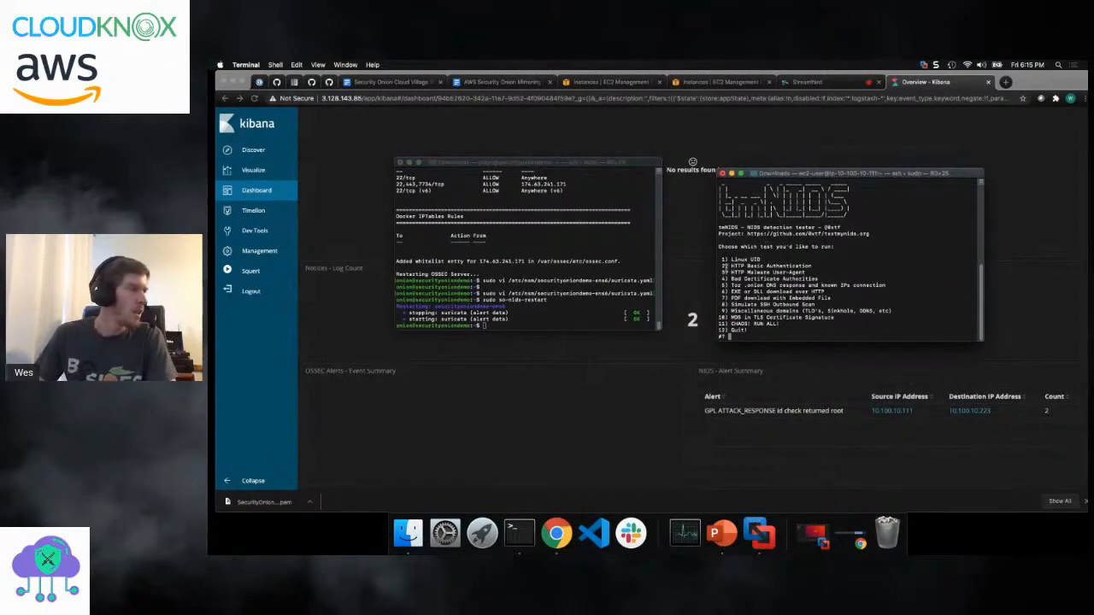
- Switch to Kibana, refresh the snort-filtered Overview dashboard and examine the NIDS alert count and summary
{"action": "left_click", "coordinate": [340, 203]}
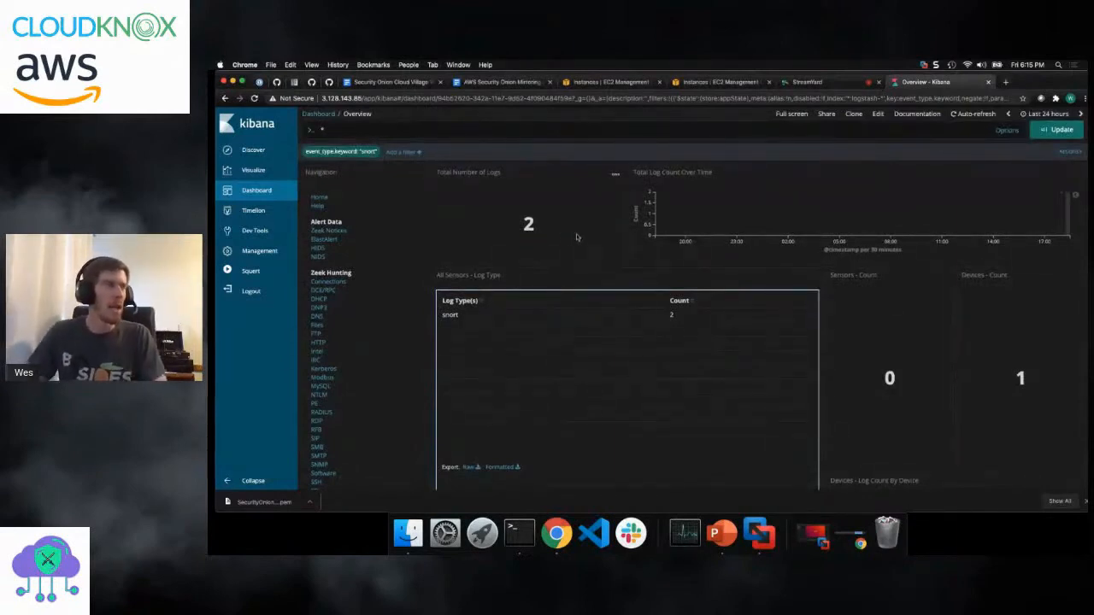
{"action": "left_click", "coordinate": [610, 98]}
{"action": "key", "text": "Return"}
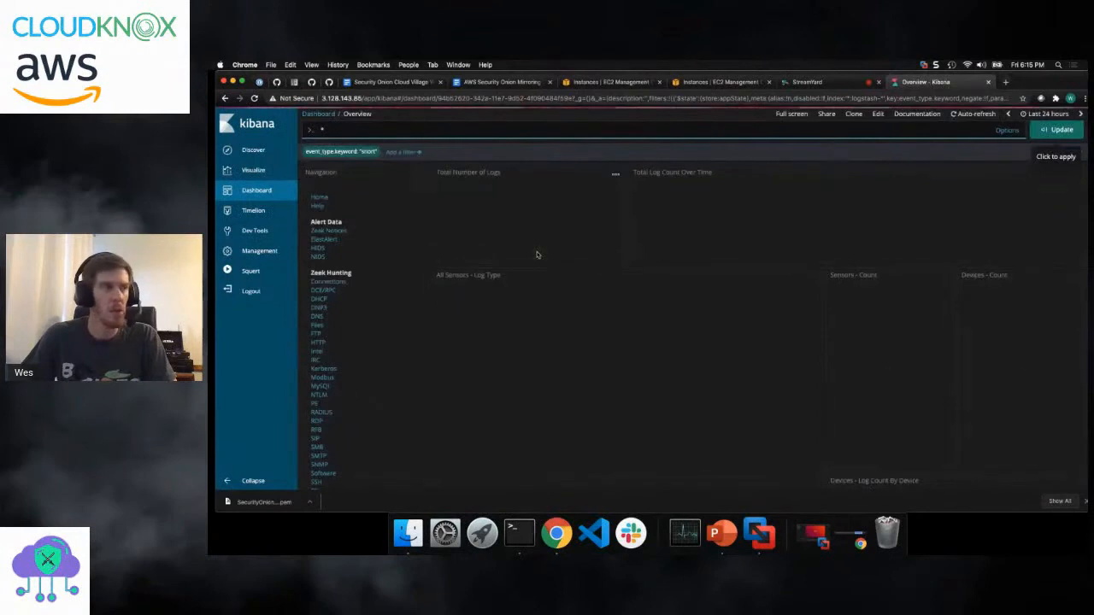
{"action": "scroll", "coordinate": [708, 217], "scroll_direction": "down", "scroll_amount": 5}
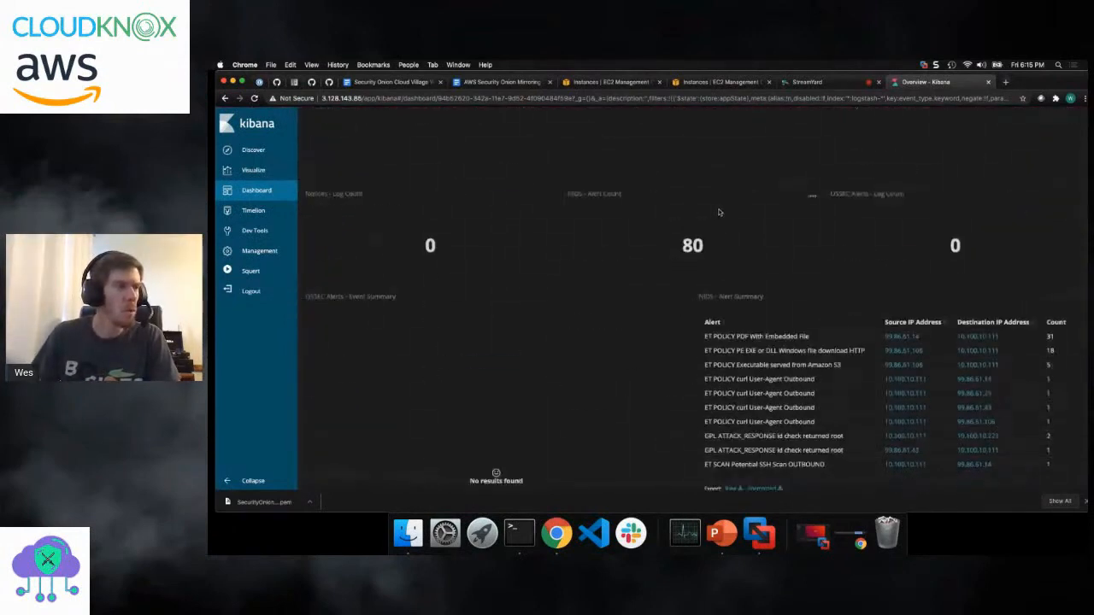
{"action": "scroll", "coordinate": [718, 209], "scroll_direction": "down", "scroll_amount": 2}
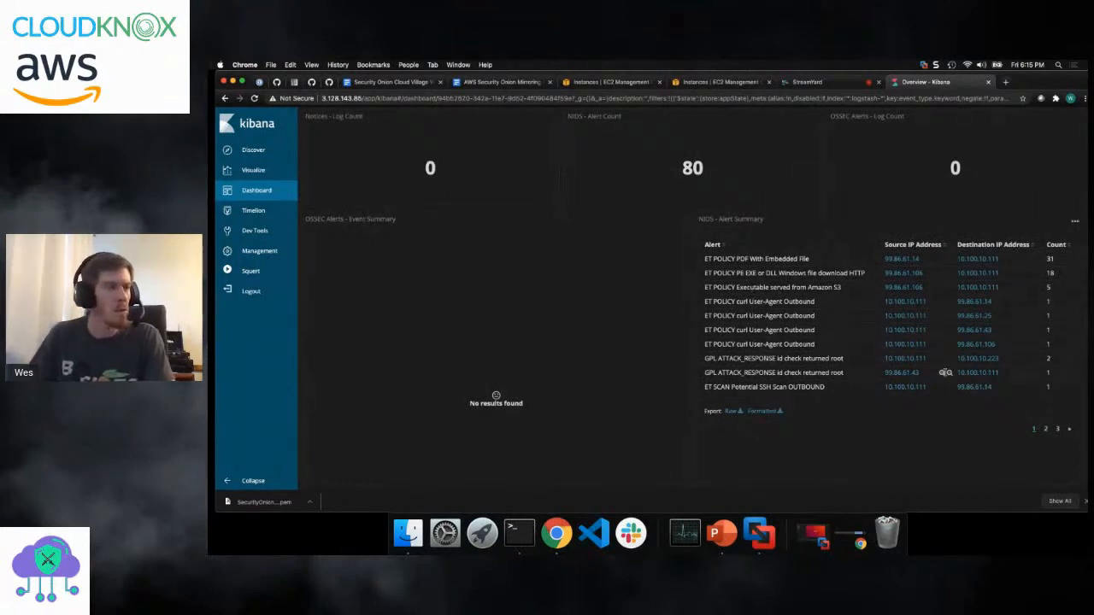
{"action": "scroll", "coordinate": [793, 317], "scroll_direction": "down", "scroll_amount": 10}
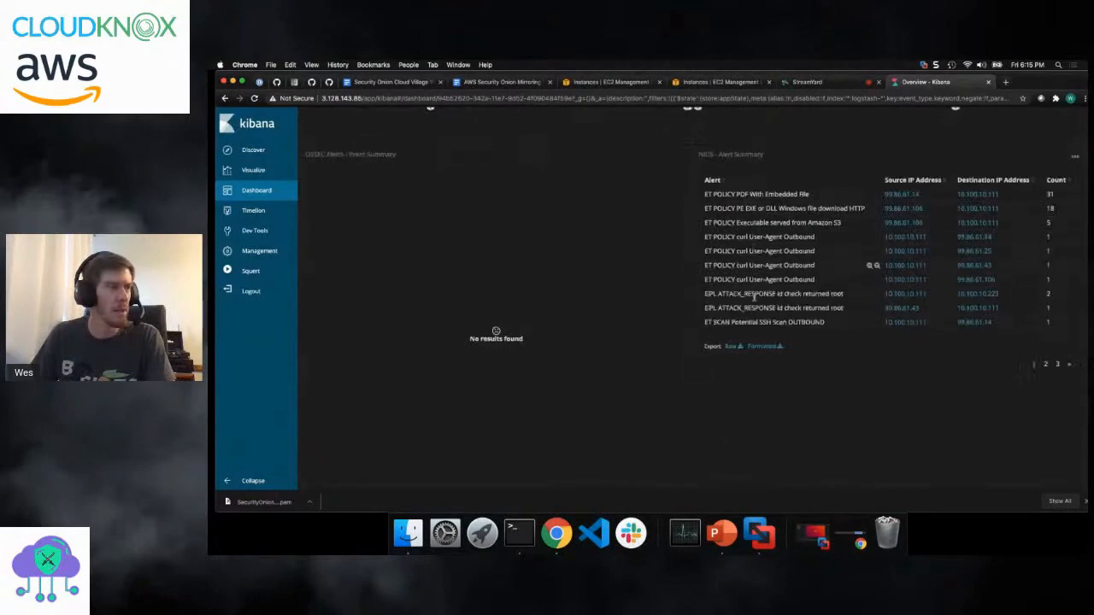
- Expand the most recent entry from source 99.86.61.14 in All Logs and examine its alert, address and signature fields
{"action": "scroll", "coordinate": [755, 311], "scroll_direction": "down", "scroll_amount": 2}
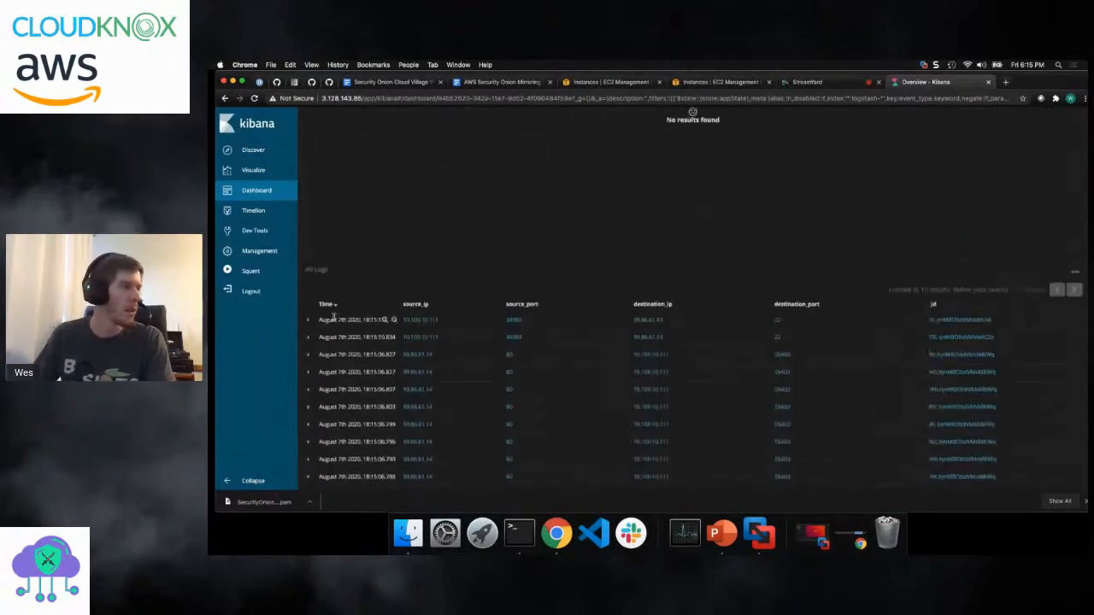
{"action": "left_click", "coordinate": [308, 354]}
{"action": "scroll", "coordinate": [361, 347], "scroll_direction": "down", "scroll_amount": 1}
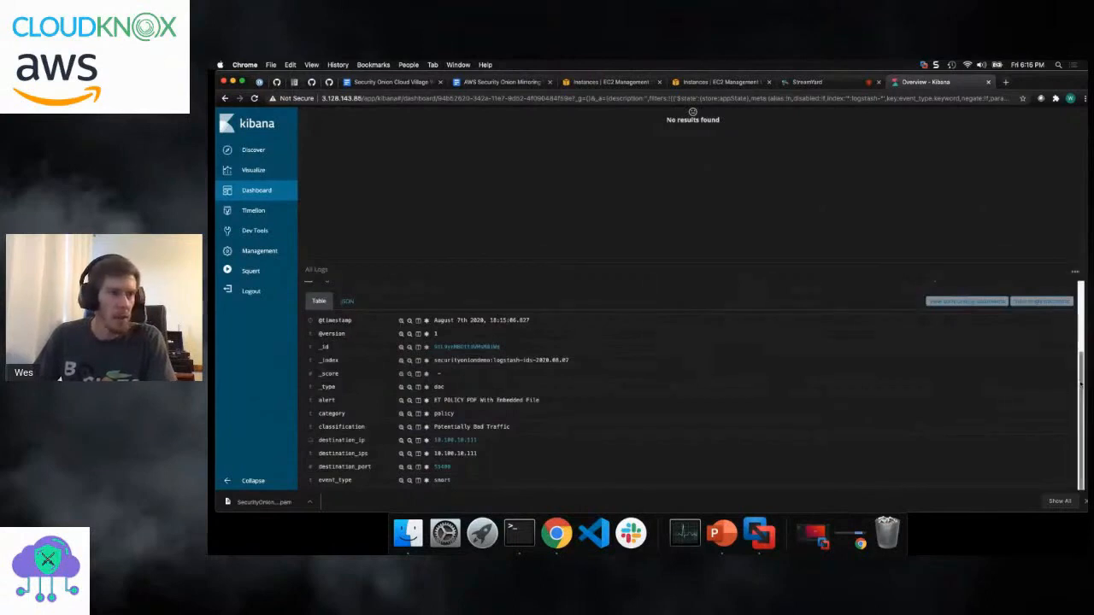
{"action": "scroll", "coordinate": [477, 333], "scroll_direction": "down", "scroll_amount": 2}
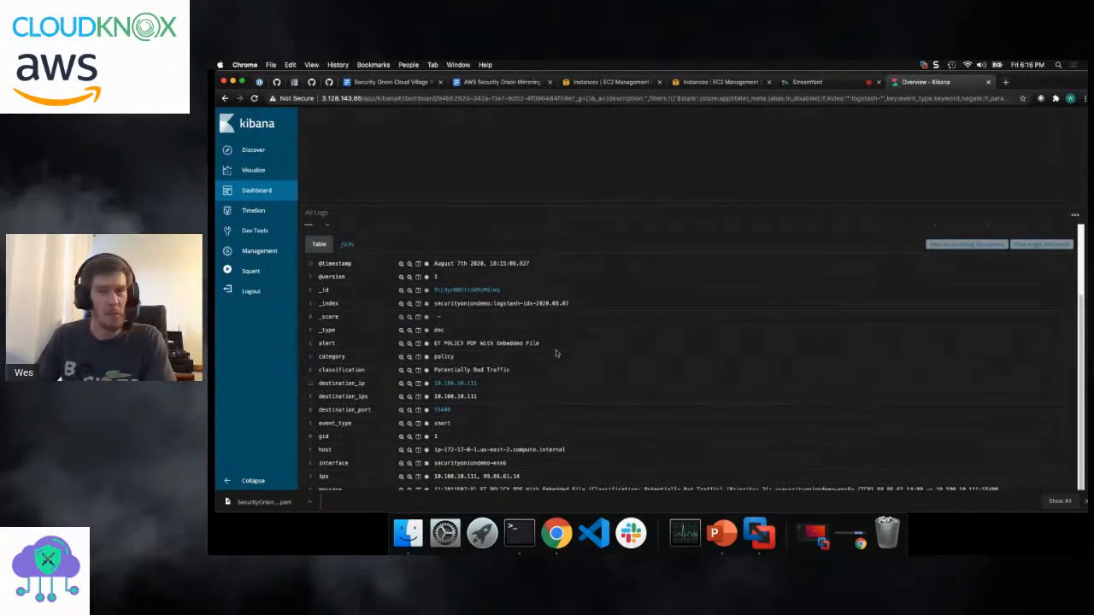
{"action": "scroll", "coordinate": [554, 350], "scroll_direction": "down", "scroll_amount": 2}
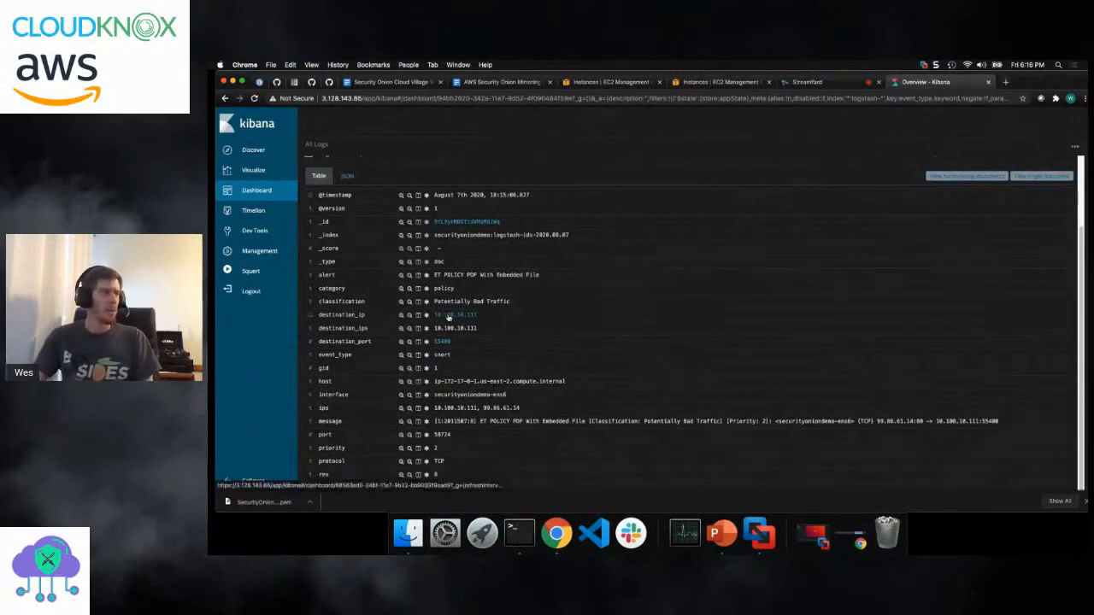
{"action": "scroll", "coordinate": [451, 316], "scroll_direction": "down", "scroll_amount": 5}
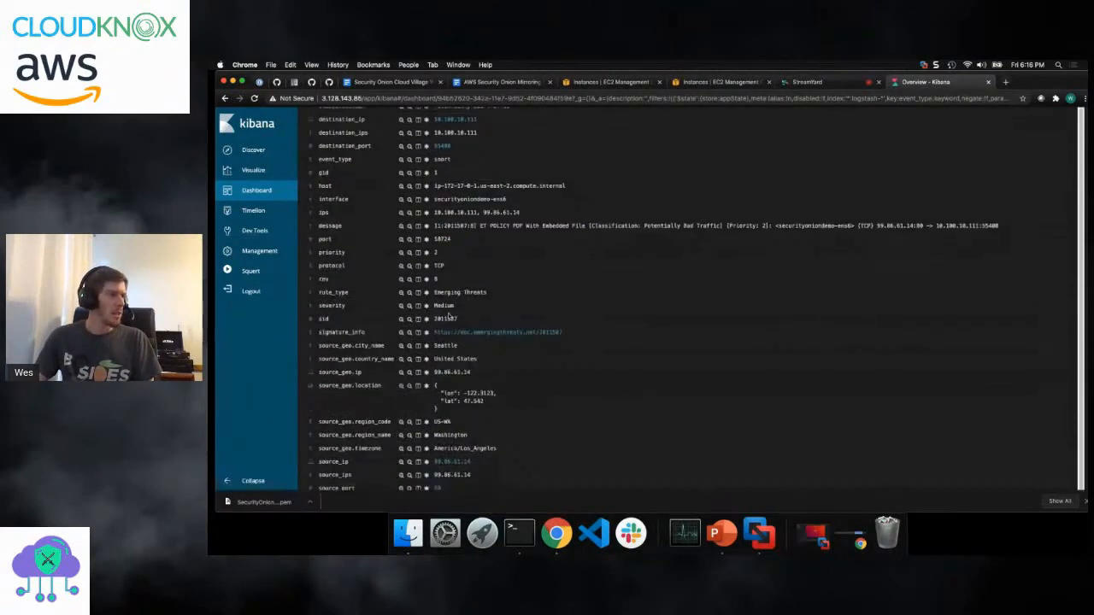
- Open the Indicator dashboard for source IP 99.86.61.14 and examine its data types, NIDS alerts, IP addresses and HTTP details
{"action": "left_click", "coordinate": [464, 462]}
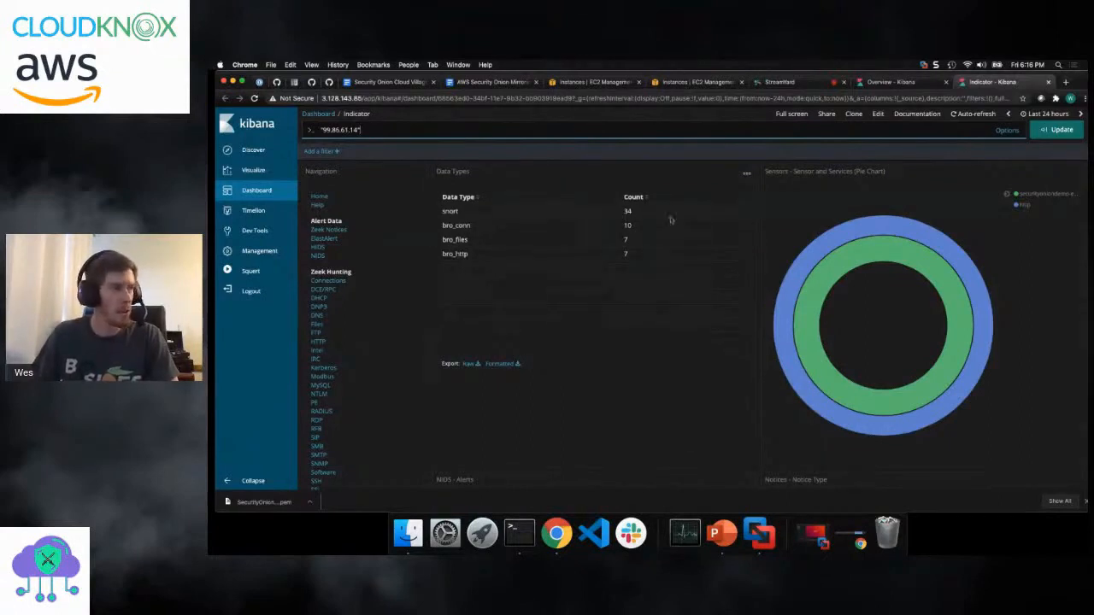
{"action": "scroll", "coordinate": [529, 209], "scroll_direction": "down", "scroll_amount": 1}
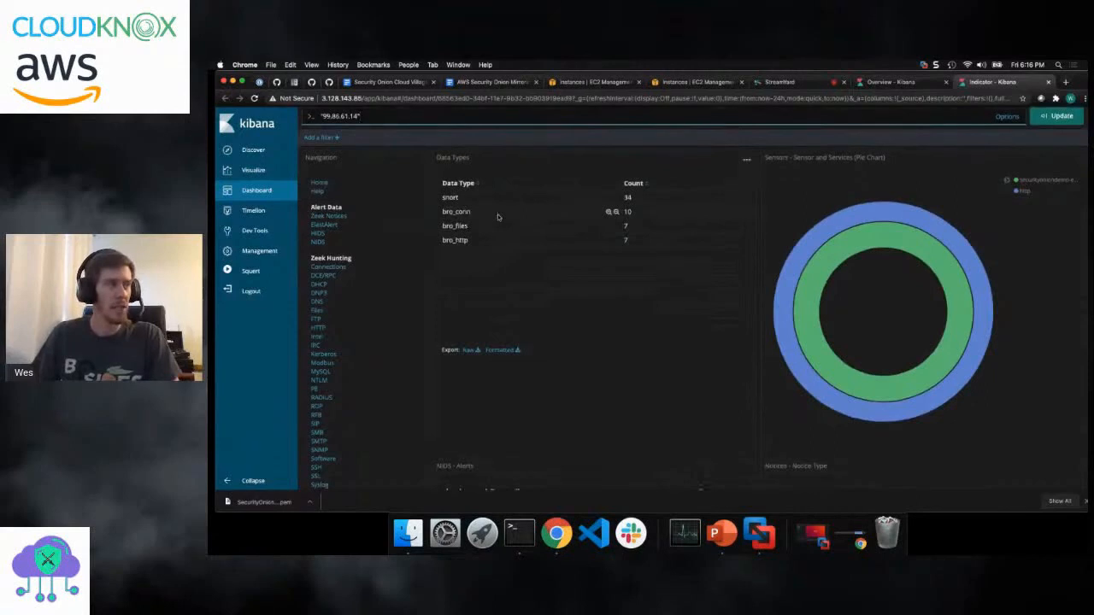
{"action": "scroll", "coordinate": [500, 212], "scroll_direction": "down", "scroll_amount": 2}
{"action": "scroll", "coordinate": [469, 200], "scroll_direction": "down", "scroll_amount": 2}
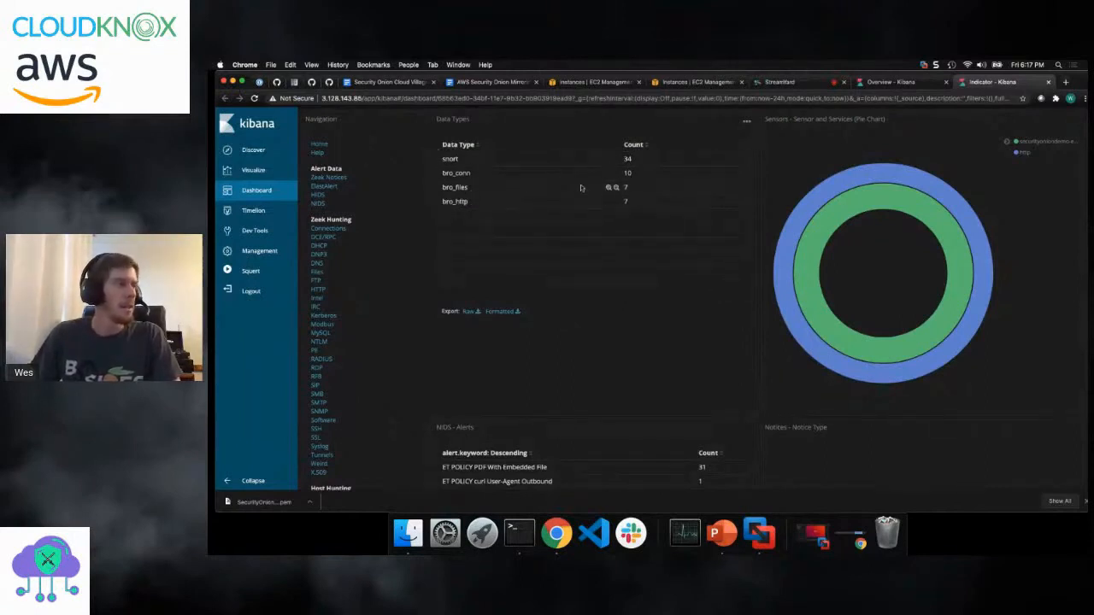
{"action": "scroll", "coordinate": [544, 178], "scroll_direction": "down", "scroll_amount": 5}
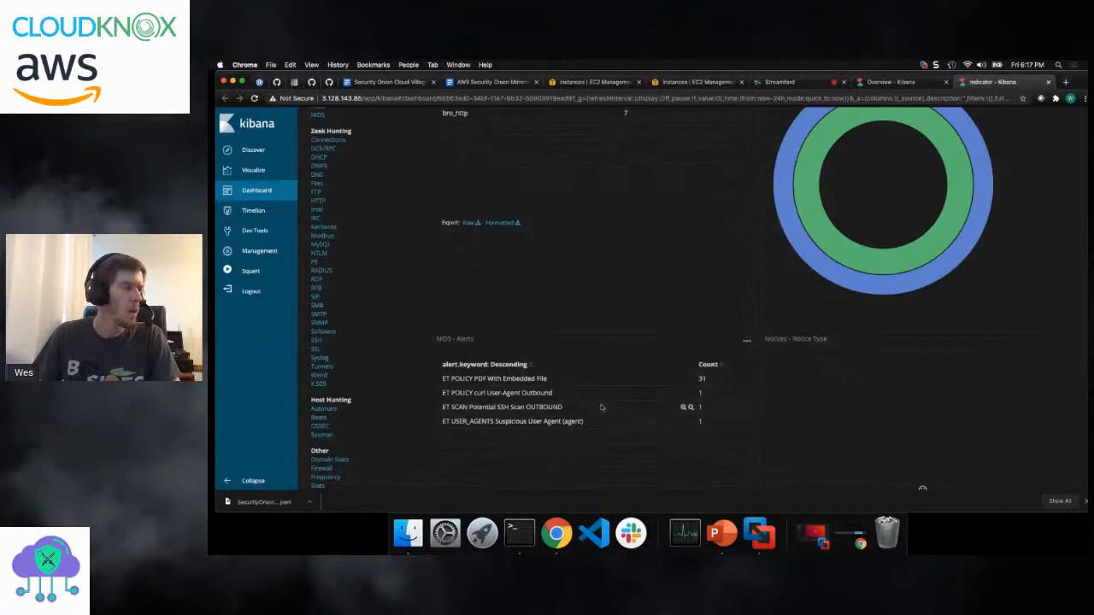
{"action": "scroll", "coordinate": [566, 418], "scroll_direction": "down", "scroll_amount": 5}
{"action": "scroll", "coordinate": [482, 222], "scroll_direction": "down", "scroll_amount": 5}
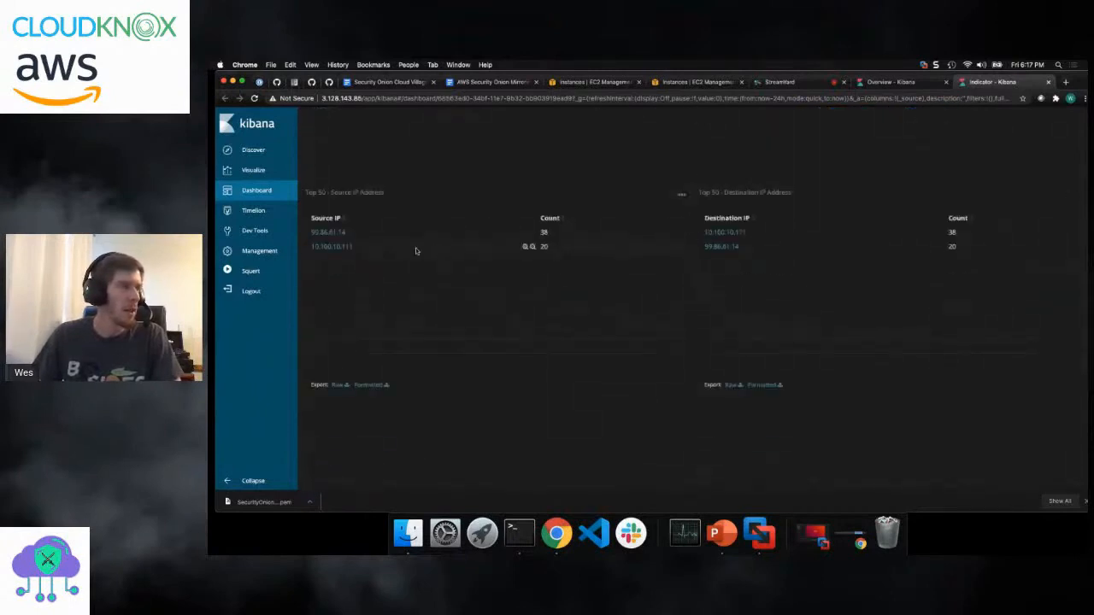
{"action": "scroll", "coordinate": [589, 306], "scroll_direction": "down", "scroll_amount": 5}
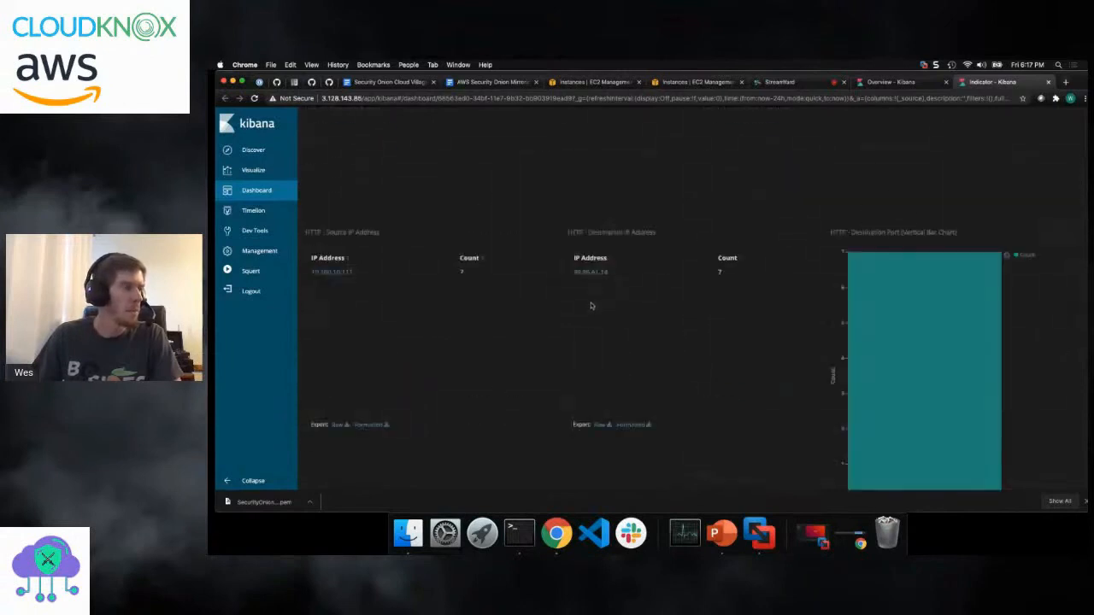
{"action": "scroll", "coordinate": [433, 341], "scroll_direction": "down", "scroll_amount": 3}
{"action": "scroll", "coordinate": [434, 342], "scroll_direction": "down", "scroll_amount": 4}
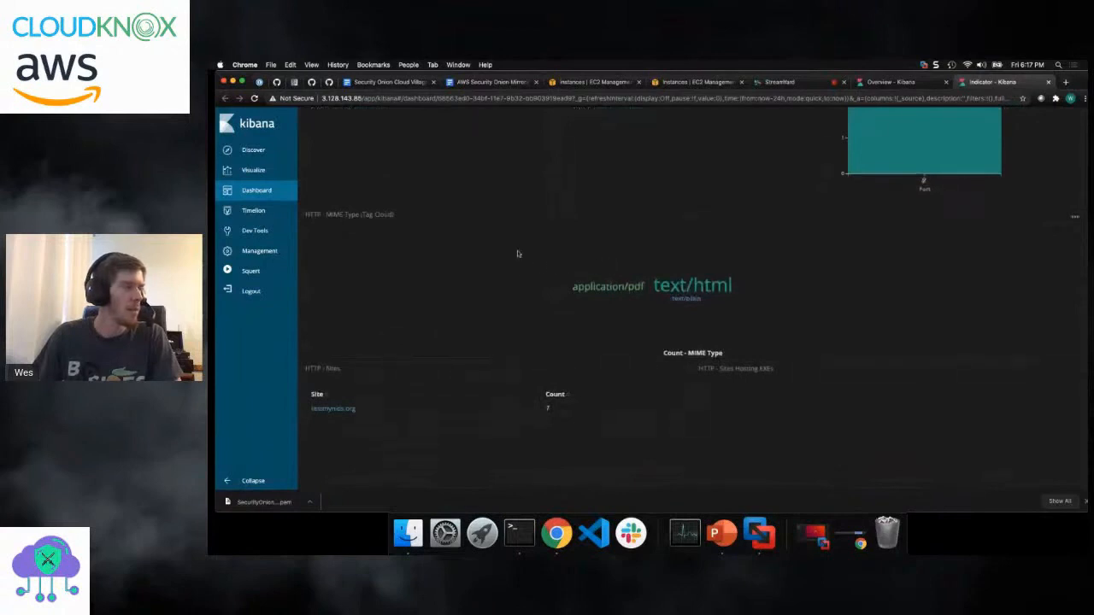
{"action": "scroll", "coordinate": [744, 291], "scroll_direction": "down", "scroll_amount": 6}
- Filter the Indicator dashboard by the bro_http data type
{"action": "scroll", "coordinate": [376, 282], "scroll_direction": "up", "scroll_amount": 3}
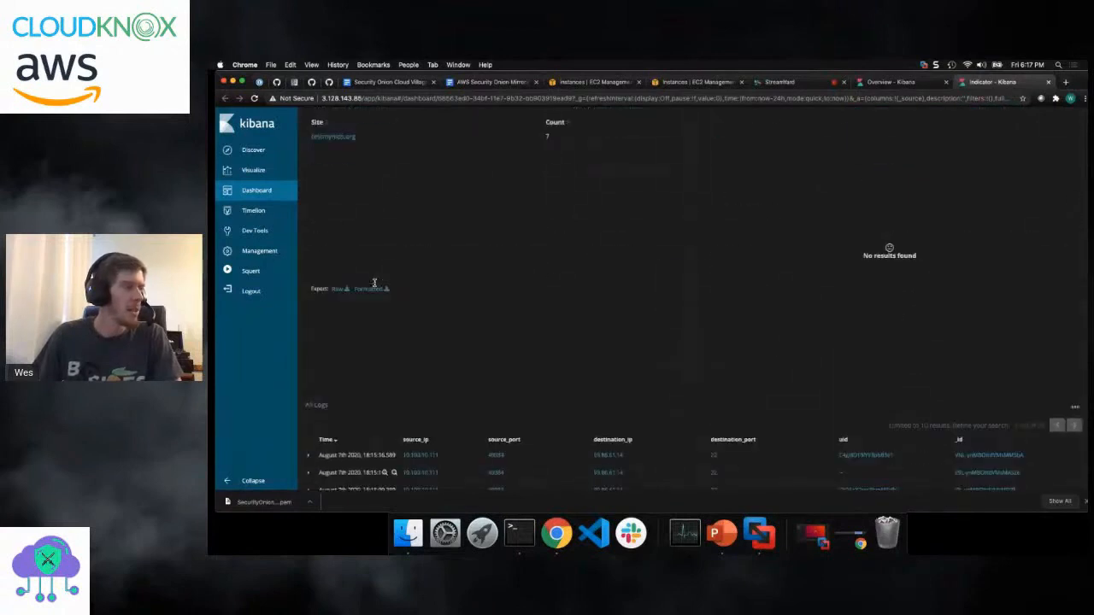
{"action": "scroll", "coordinate": [376, 275], "scroll_direction": "up", "scroll_amount": 15}
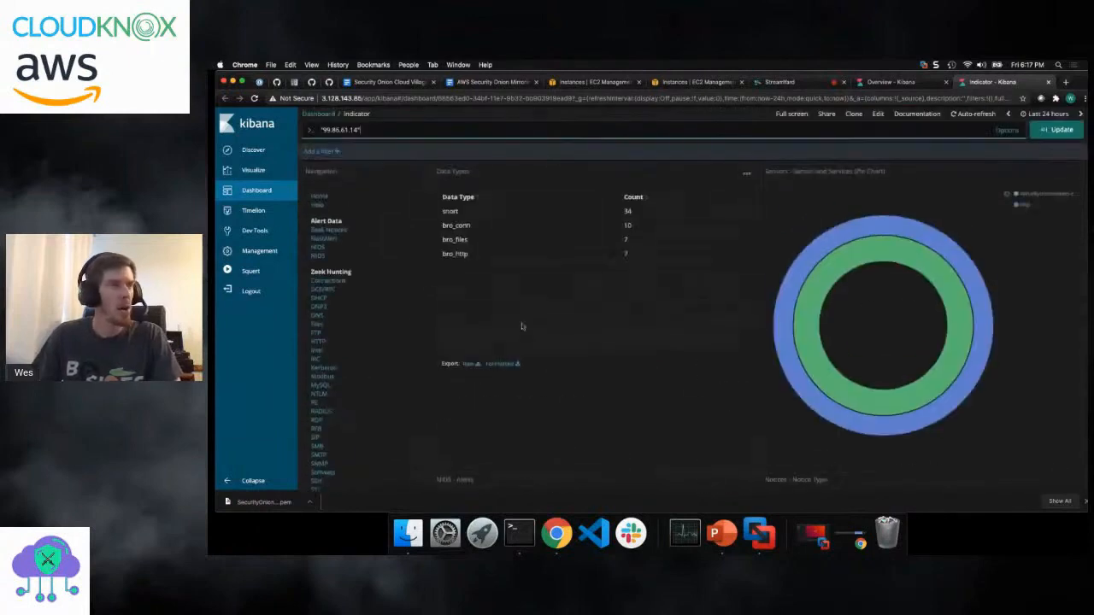
{"action": "left_click", "coordinate": [614, 253]}
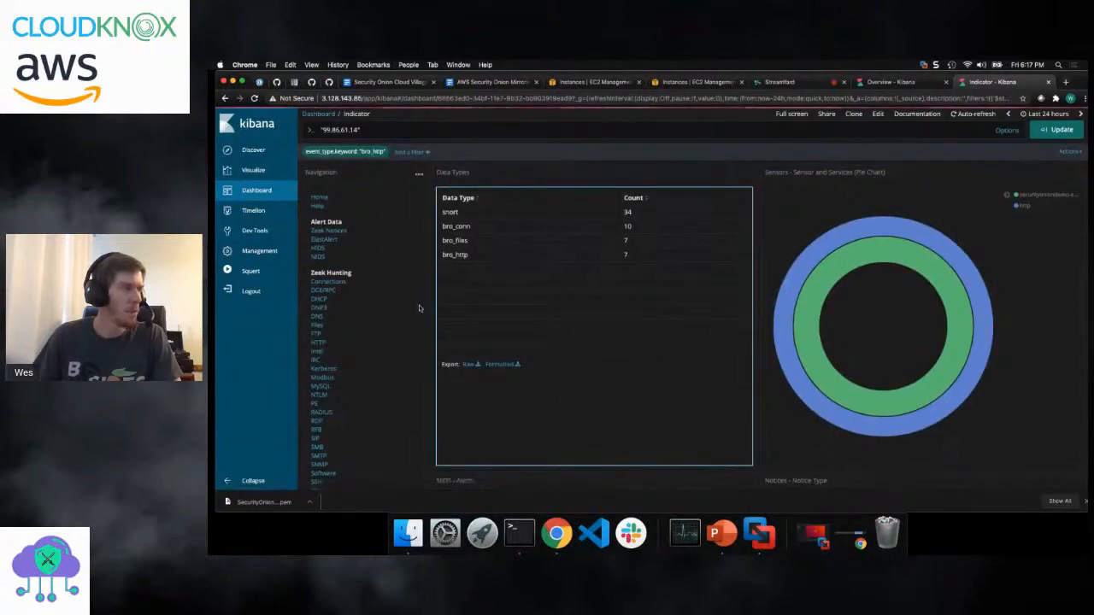
- Expand the August 7th 2020, 18:15:06.266 bro_http entry in All Logs and examine its destination, message, MIME type and response fields
{"action": "scroll", "coordinate": [432, 286], "scroll_direction": "down", "scroll_amount": 10}
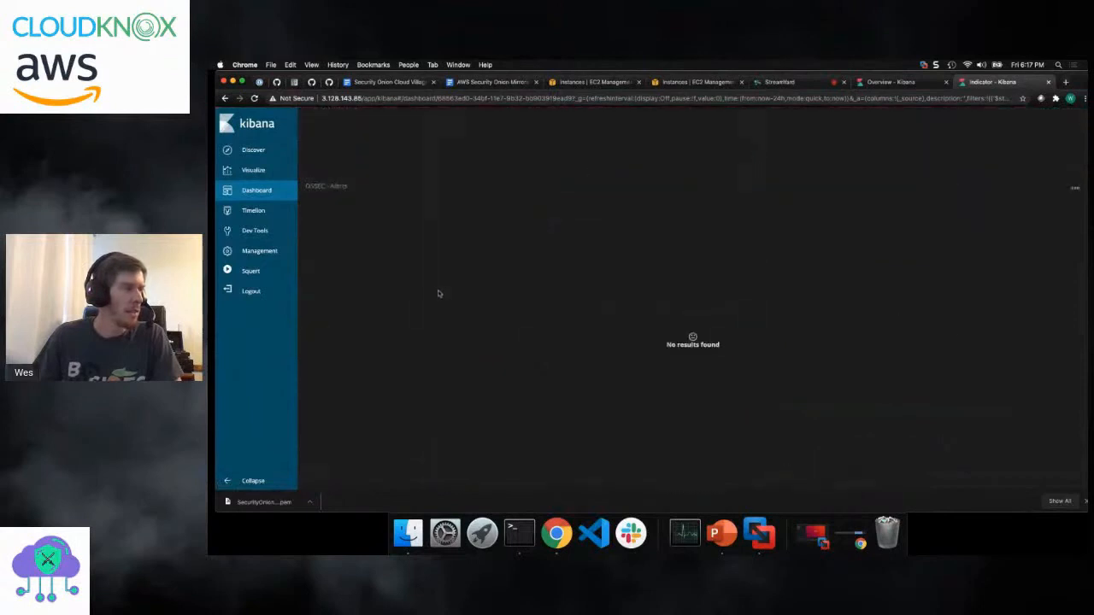
{"action": "left_click", "coordinate": [309, 239]}
{"action": "scroll", "coordinate": [447, 295], "scroll_direction": "down", "scroll_amount": 5}
{"action": "scroll", "coordinate": [446, 296], "scroll_direction": "down", "scroll_amount": 1}
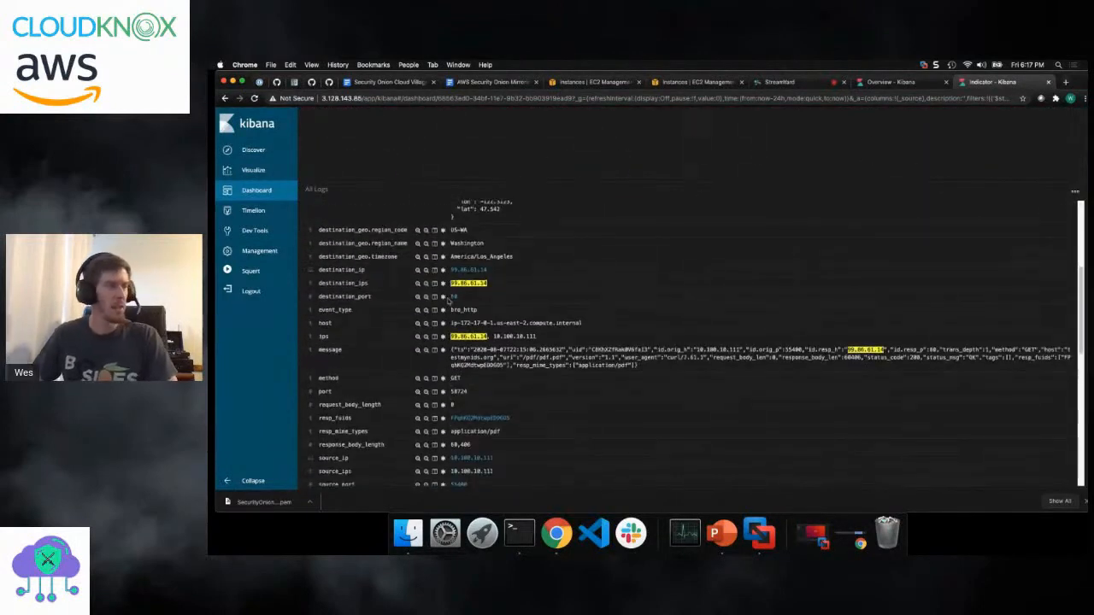
{"action": "scroll", "coordinate": [492, 335], "scroll_direction": "down", "scroll_amount": 1}
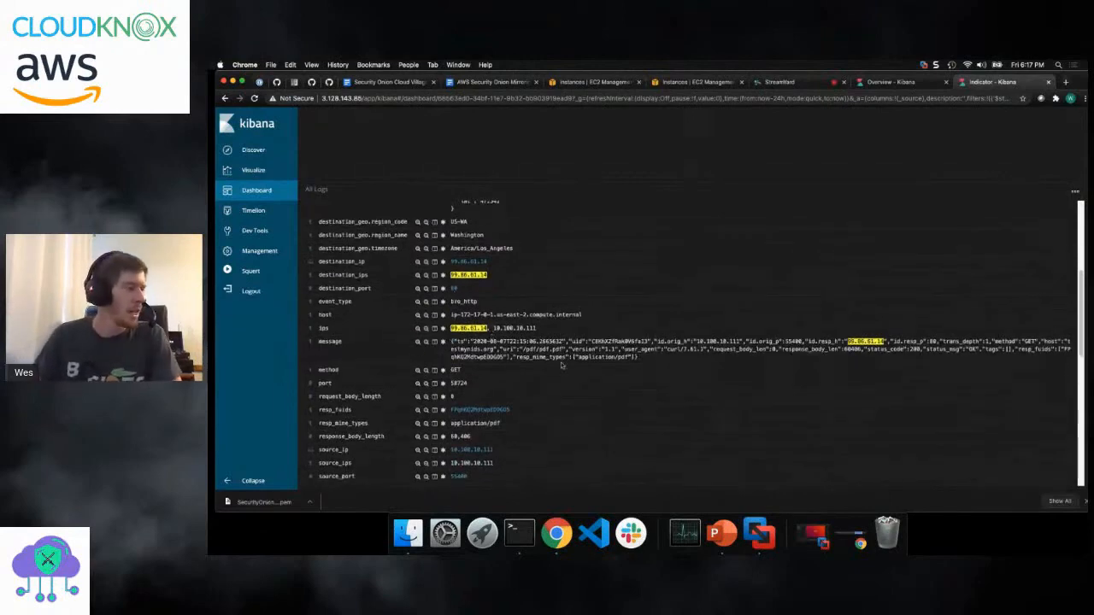
{"action": "scroll", "coordinate": [624, 416], "scroll_direction": "up", "scroll_amount": 10}
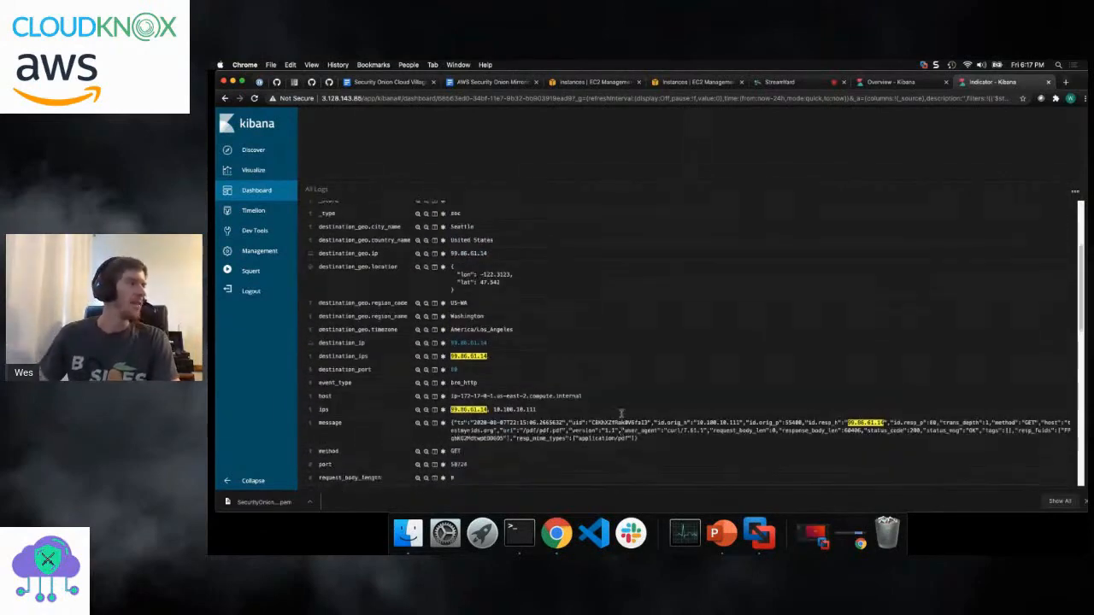
{"action": "scroll", "coordinate": [622, 417], "scroll_direction": "up", "scroll_amount": 2}
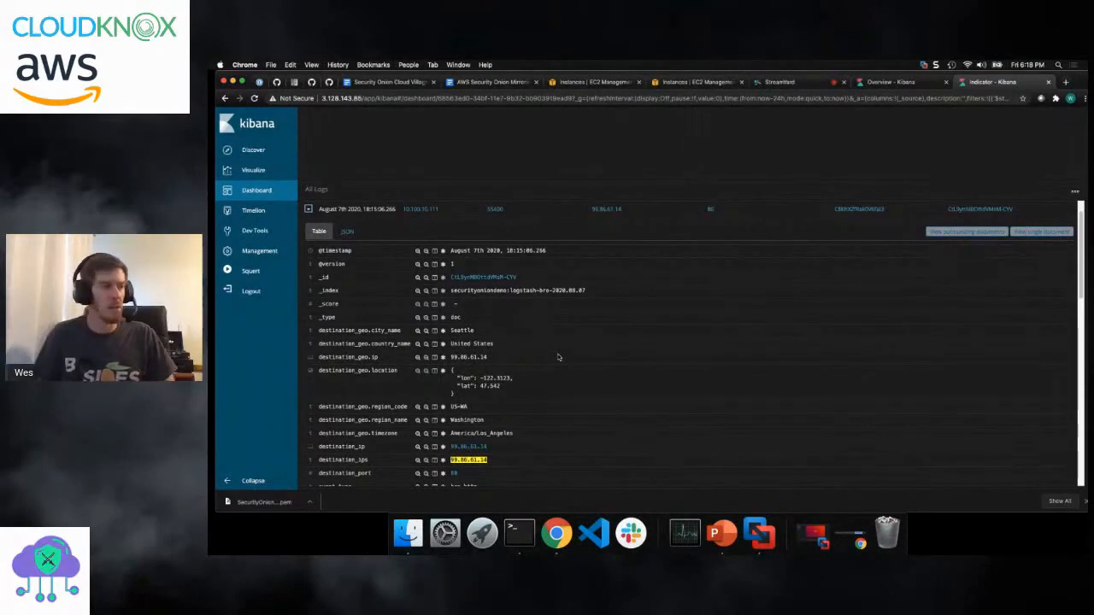
{"action": "scroll", "coordinate": [581, 351], "scroll_direction": "down", "scroll_amount": 4}
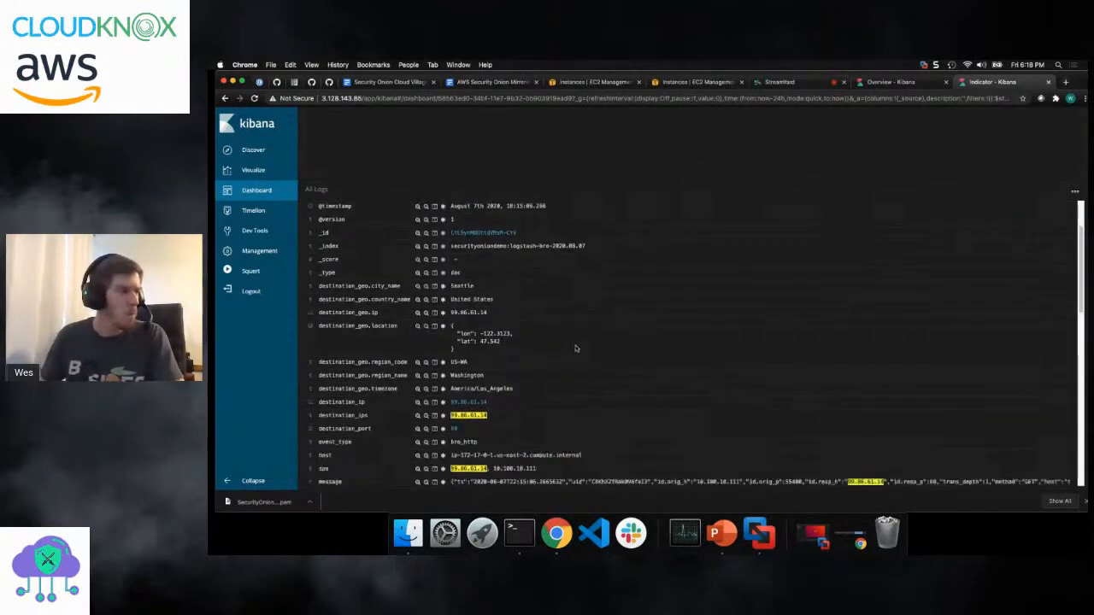
{"action": "scroll", "coordinate": [581, 348], "scroll_direction": "down", "scroll_amount": 4}
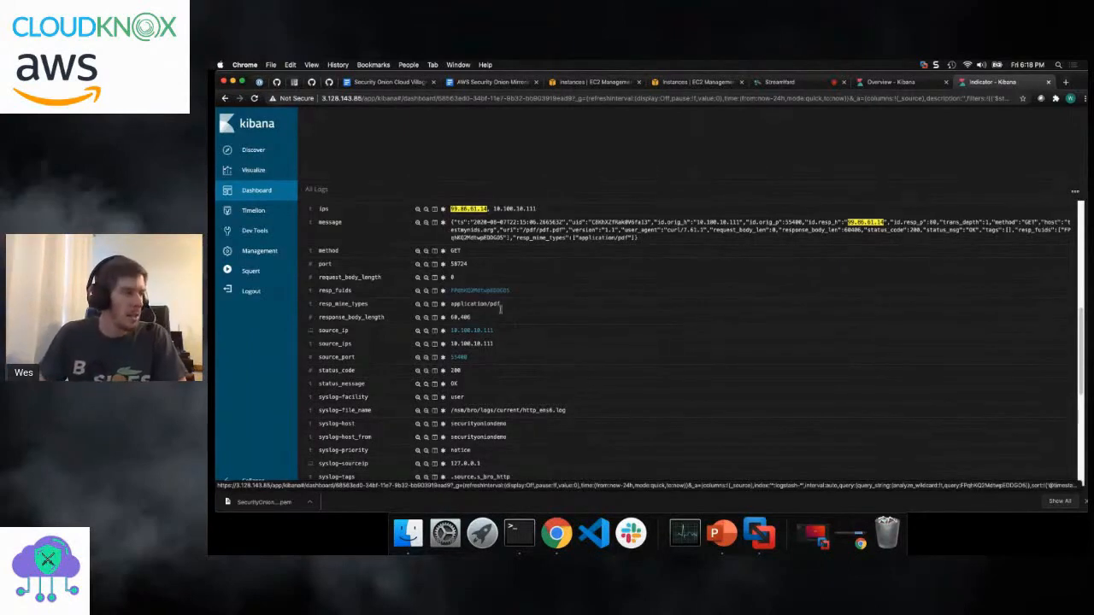
{"action": "scroll", "coordinate": [508, 379], "scroll_direction": "down", "scroll_amount": 2}
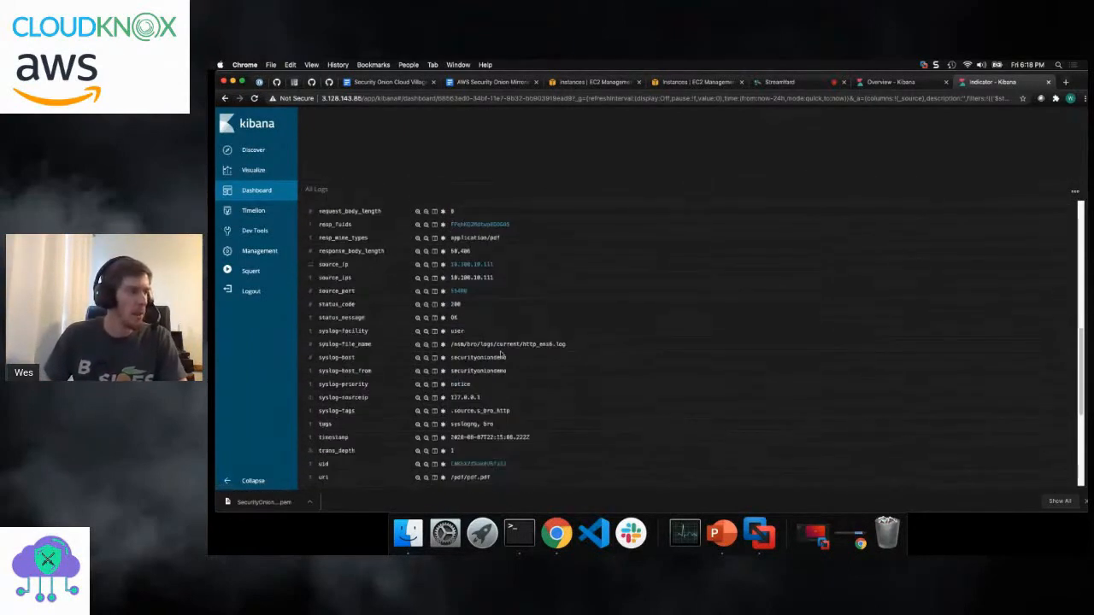
- Open the Zeek Connections dashboard and examine the connection log count, services and protocols
{"action": "scroll", "coordinate": [512, 342], "scroll_direction": "up", "scroll_amount": 15}
{"action": "scroll", "coordinate": [551, 273], "scroll_direction": "up", "scroll_amount": 6}
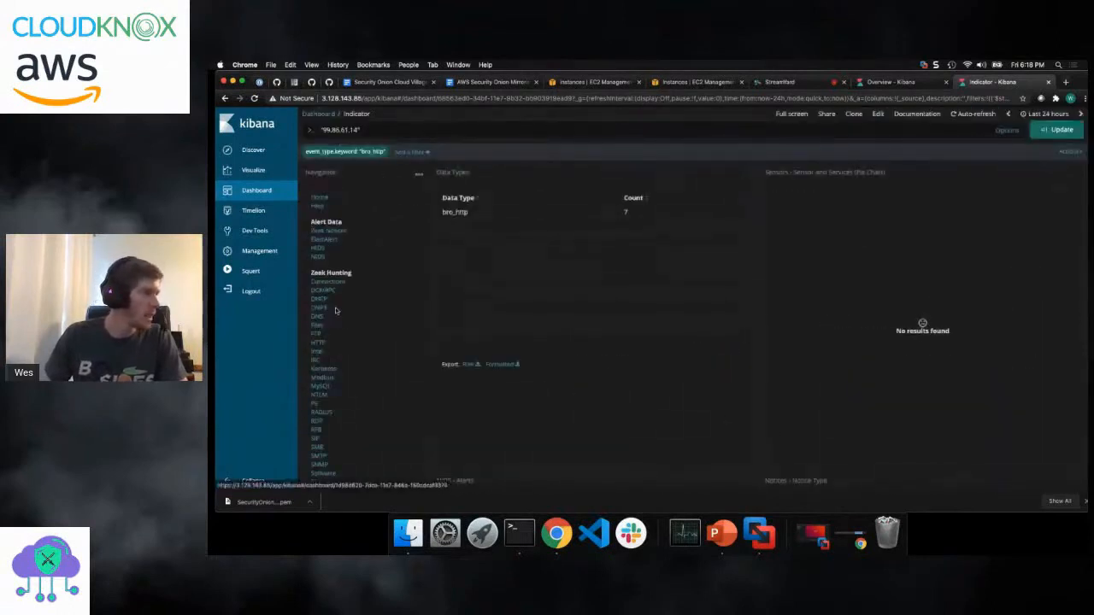
{"action": "left_click", "coordinate": [327, 281]}
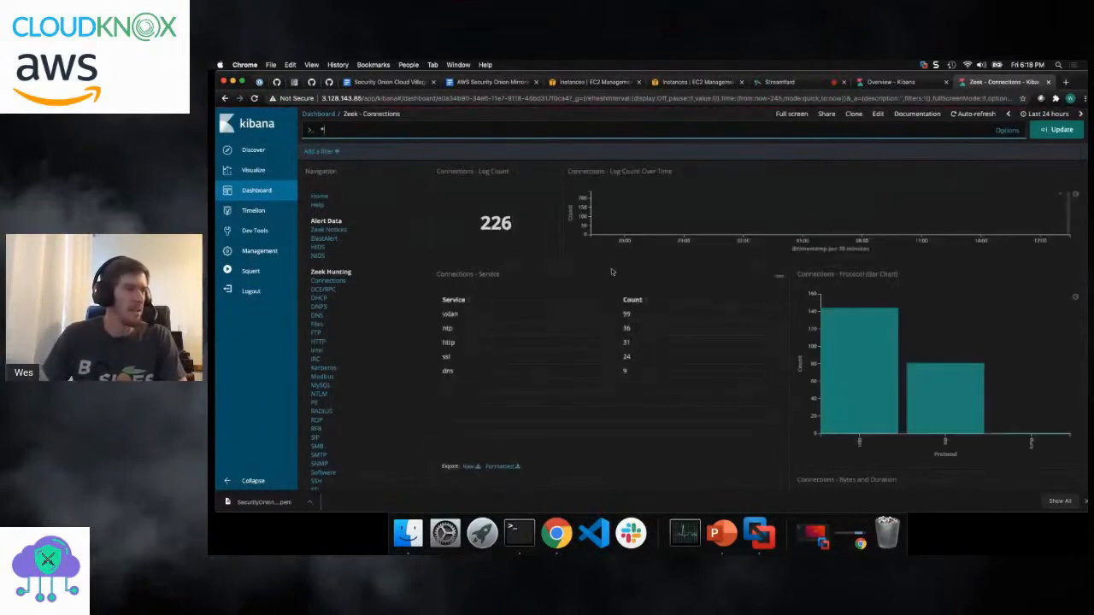
{"action": "scroll", "coordinate": [611, 272], "scroll_direction": "down", "scroll_amount": 3}
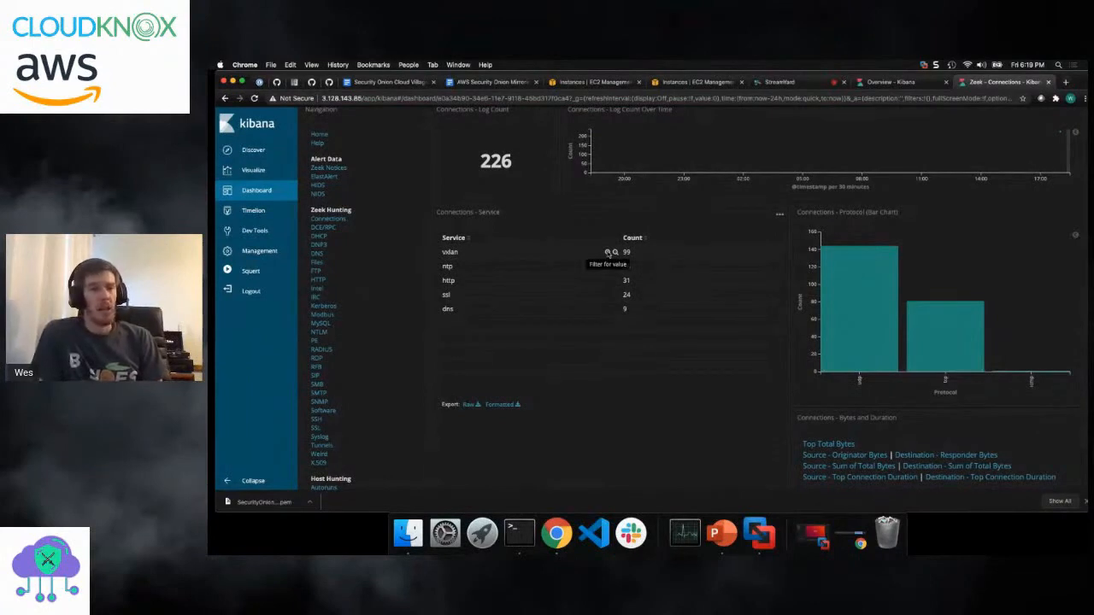
{"action": "left_click", "coordinate": [608, 253]}
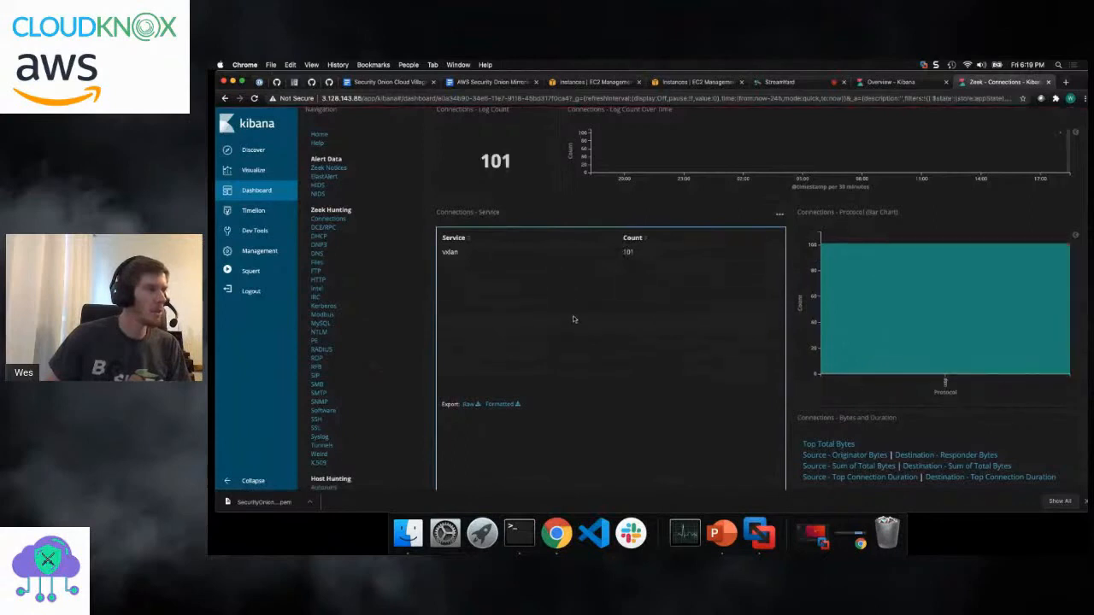
{"action": "scroll", "coordinate": [614, 263], "scroll_direction": "up", "scroll_amount": 2}
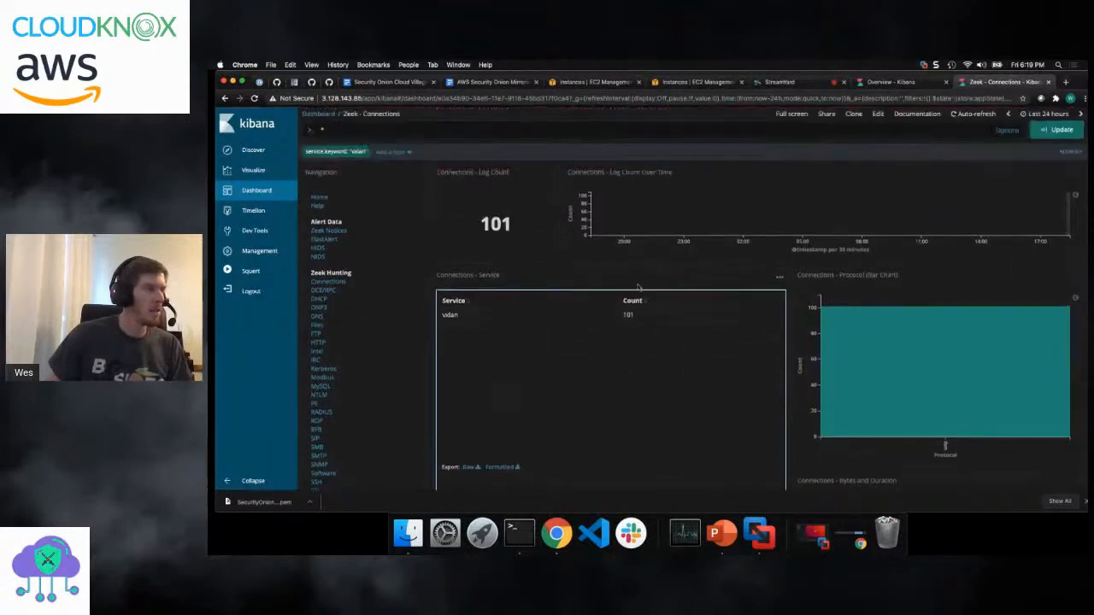
{"action": "left_click", "coordinate": [348, 152]}
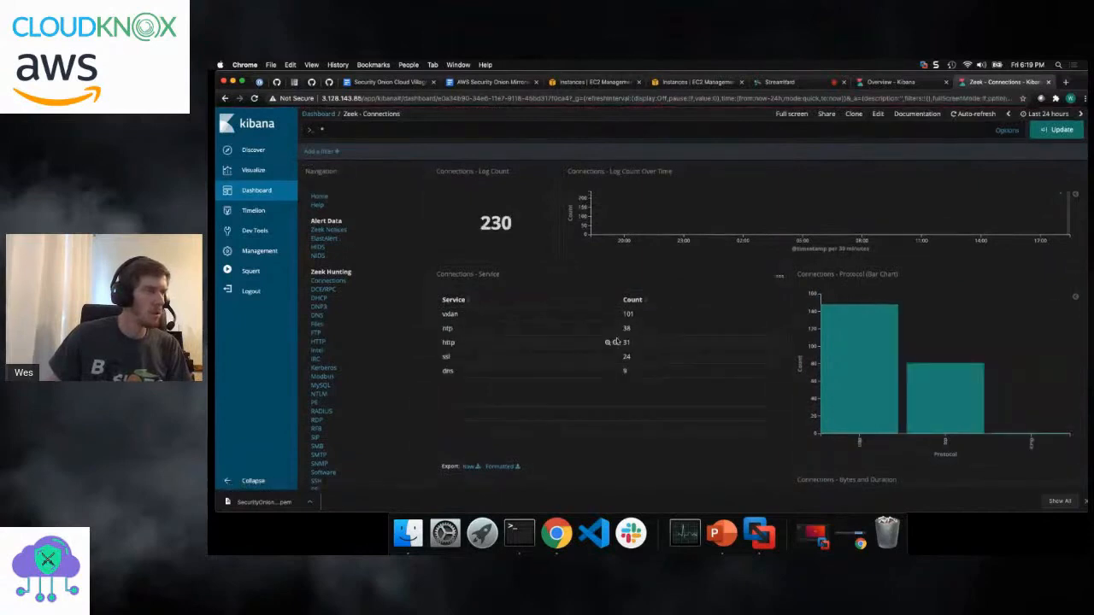
- Exclude the vxlan service from the Zeek Connections dashboard
{"action": "left_click", "coordinate": [615, 314]}
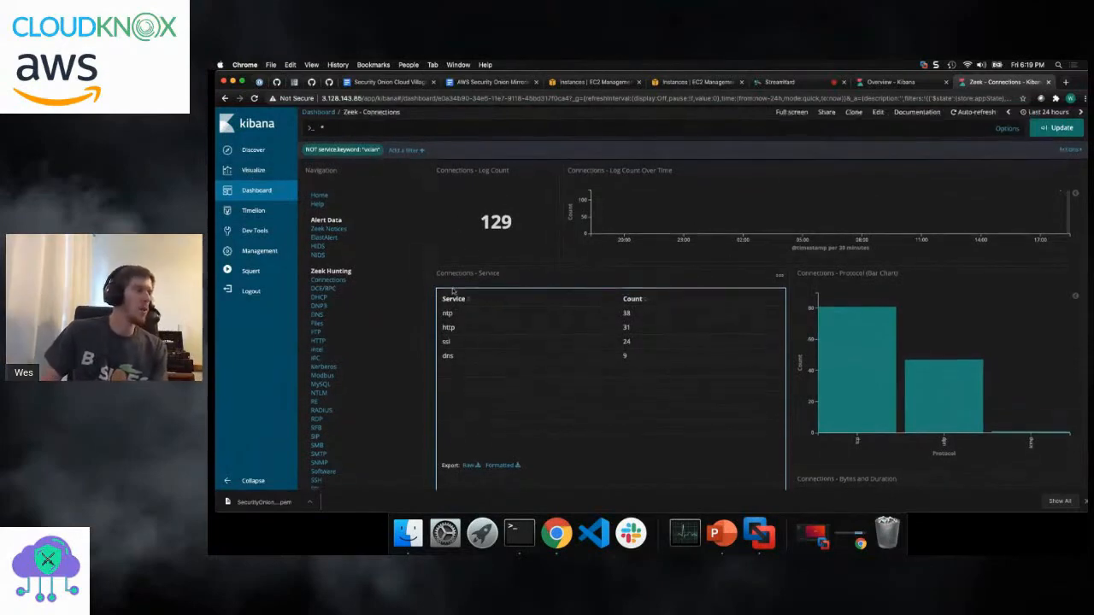
- Open the Zeek SSL dashboard and examine the destination countries, TLS versions, servers, validation status, certificate subjects, addresses and logs
{"action": "scroll", "coordinate": [546, 306], "scroll_direction": "down", "scroll_amount": 2}
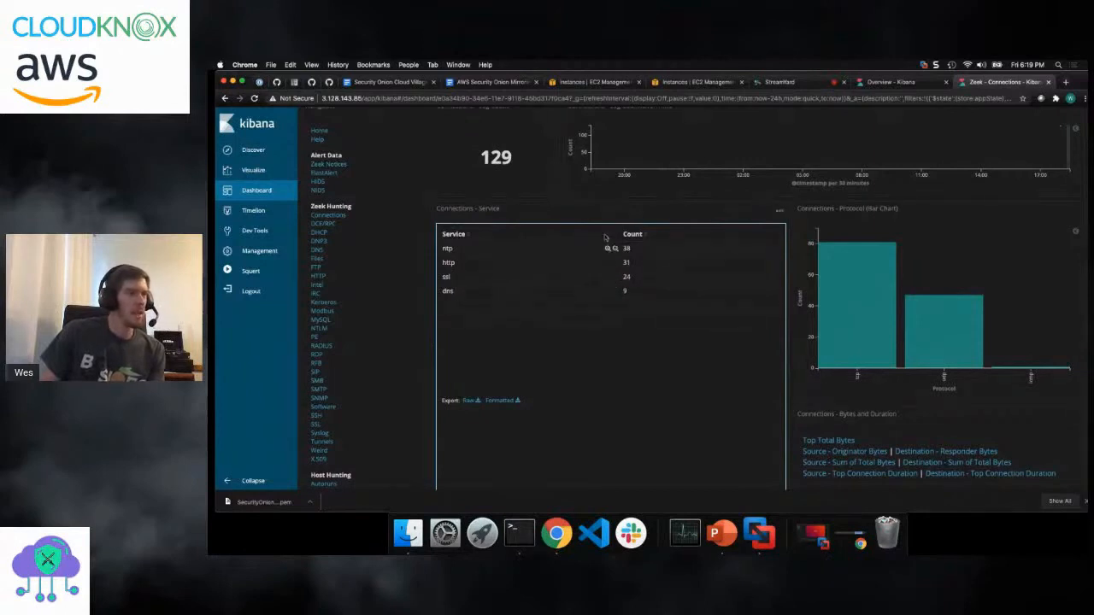
{"action": "left_click", "coordinate": [316, 425]}
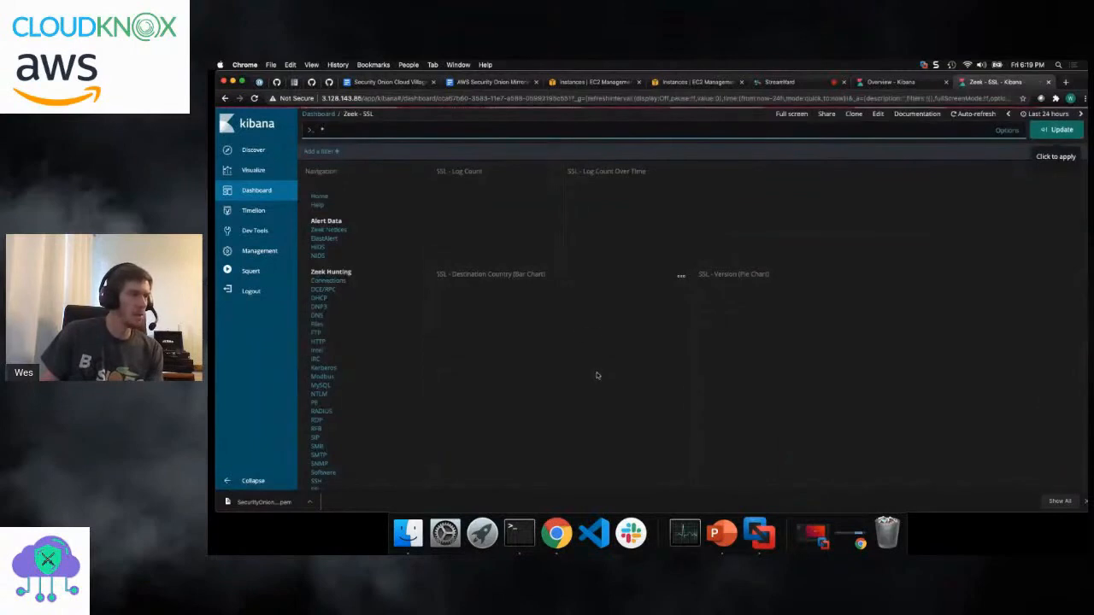
{"action": "scroll", "coordinate": [556, 282], "scroll_direction": "down", "scroll_amount": 3}
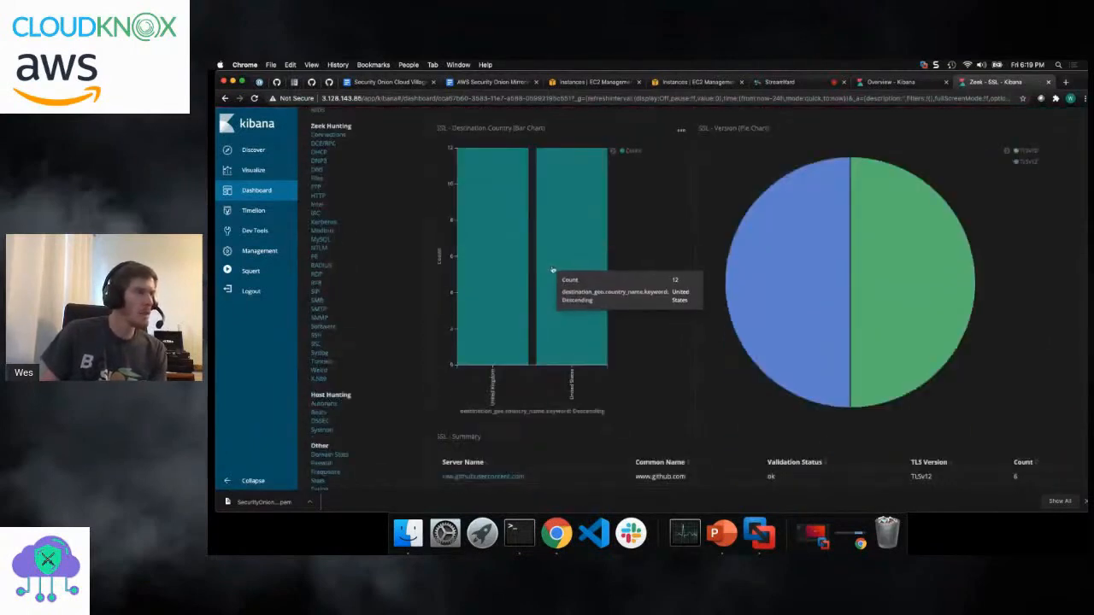
{"action": "scroll", "coordinate": [553, 270], "scroll_direction": "down", "scroll_amount": 5}
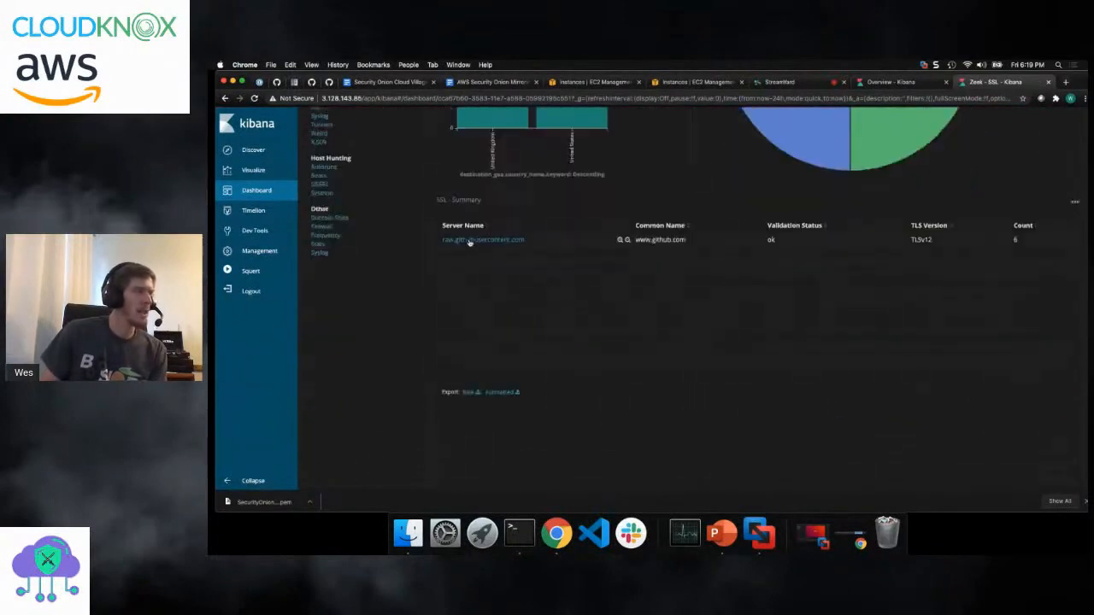
{"action": "scroll", "coordinate": [640, 254], "scroll_direction": "down", "scroll_amount": 2}
{"action": "scroll", "coordinate": [641, 256], "scroll_direction": "down", "scroll_amount": 4}
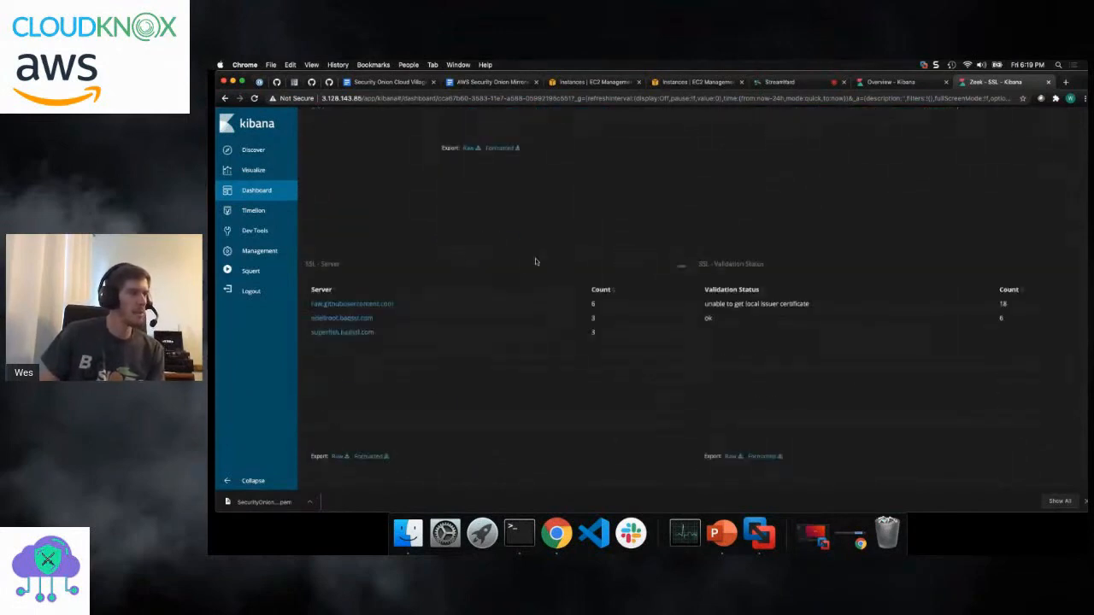
{"action": "scroll", "coordinate": [530, 258], "scroll_direction": "down", "scroll_amount": 1}
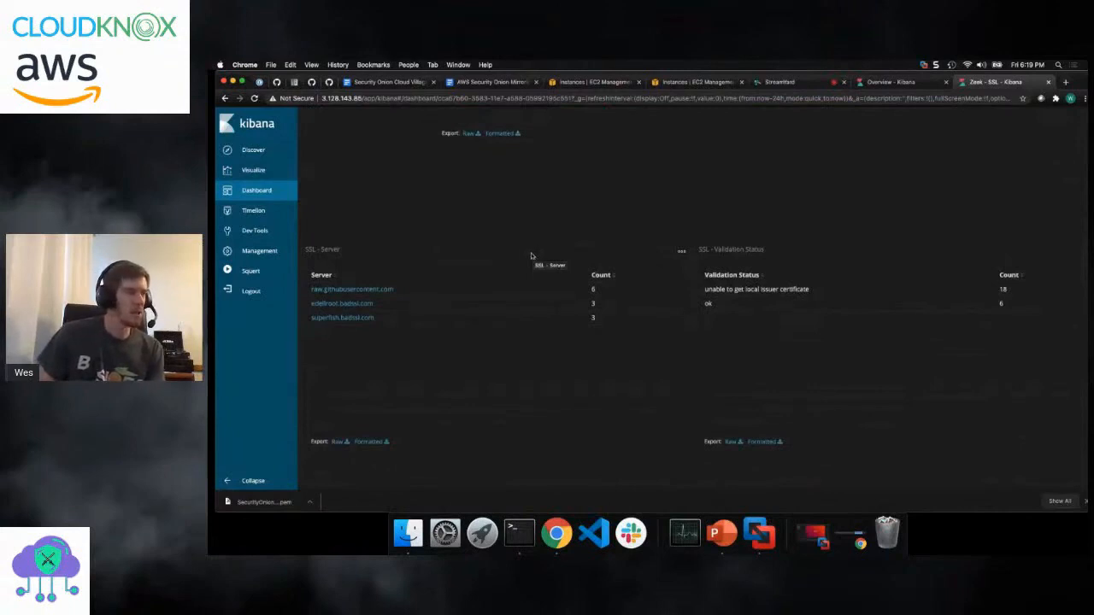
{"action": "scroll", "coordinate": [504, 259], "scroll_direction": "down", "scroll_amount": 10}
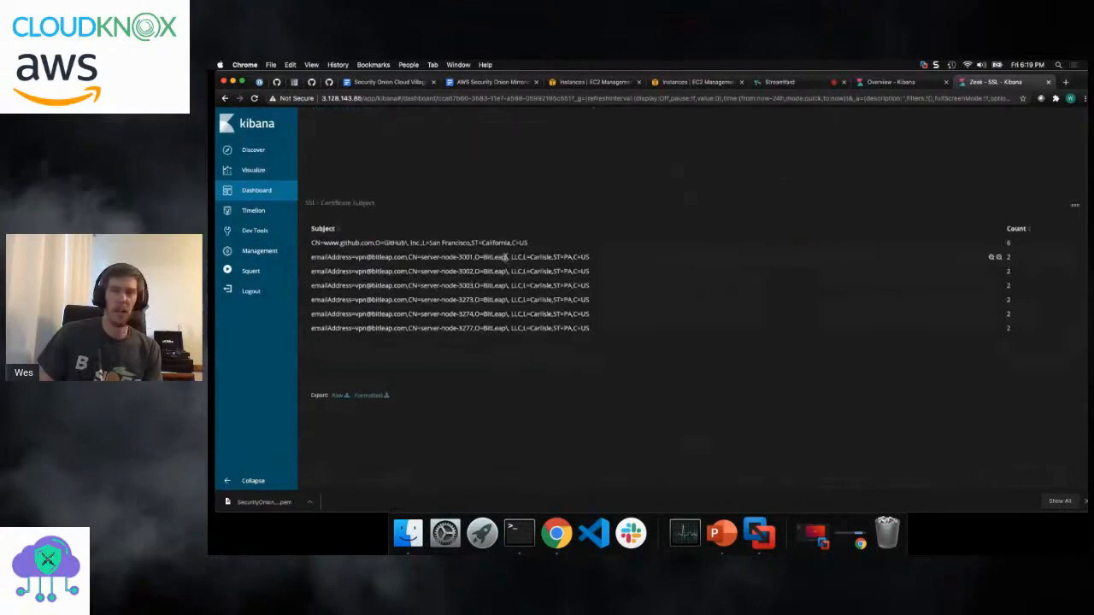
{"action": "scroll", "coordinate": [505, 259], "scroll_direction": "down", "scroll_amount": 7}
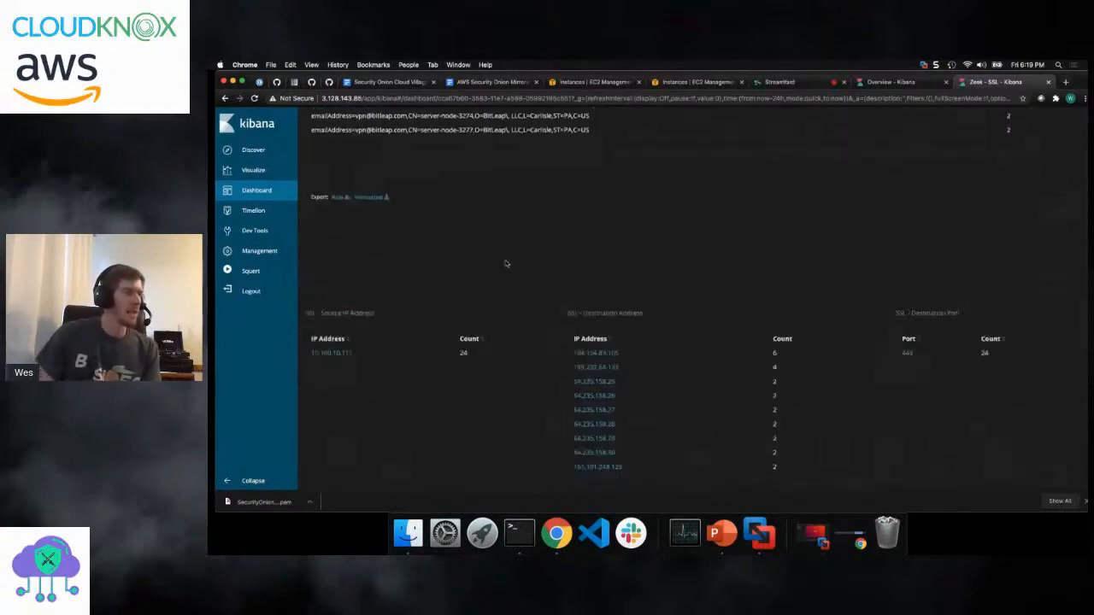
{"action": "scroll", "coordinate": [505, 264], "scroll_direction": "down", "scroll_amount": 12}
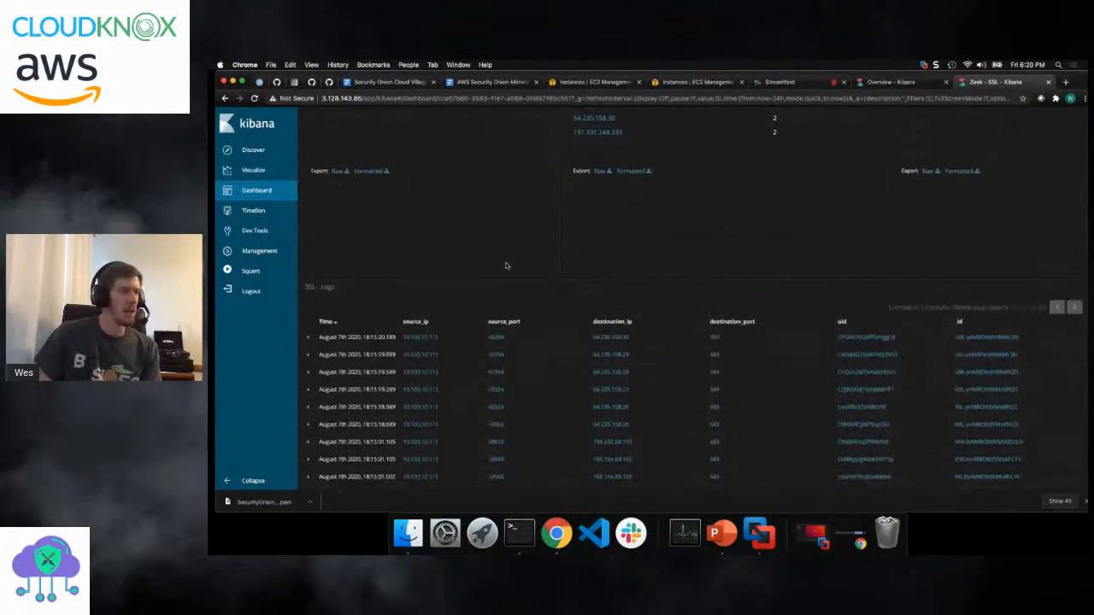
{"action": "scroll", "coordinate": [505, 266], "scroll_direction": "down", "scroll_amount": 2}
{"action": "scroll", "coordinate": [530, 266], "scroll_direction": "up", "scroll_amount": 15}
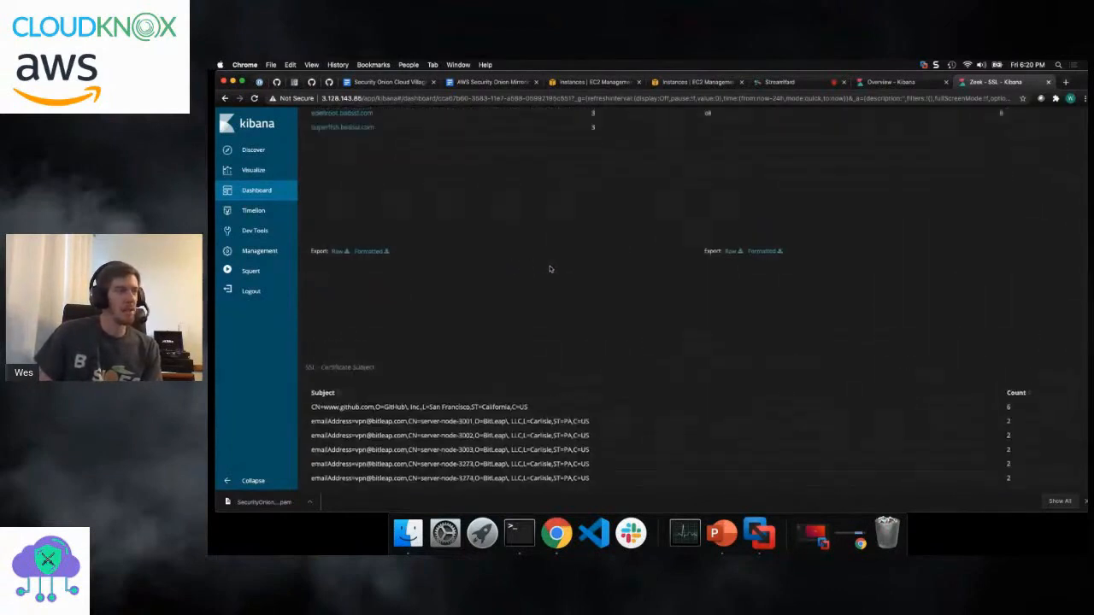
- Open the Zeek DNS dashboard and examine the query types, response codes, clients, servers, queries and answers
{"action": "scroll", "coordinate": [551, 269], "scroll_direction": "up", "scroll_amount": 10}
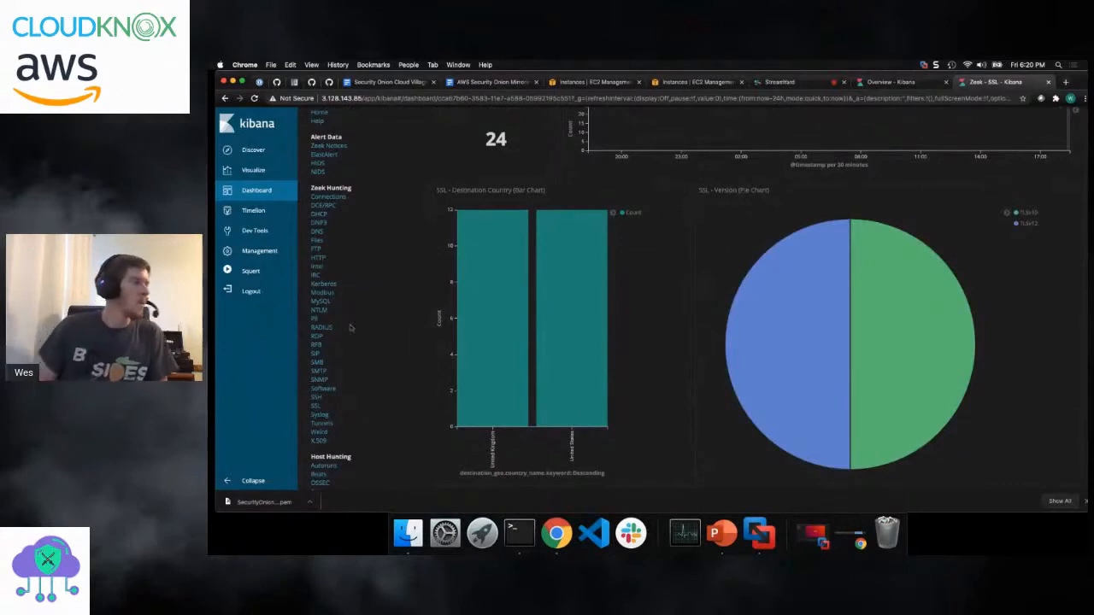
{"action": "left_click", "coordinate": [318, 223]}
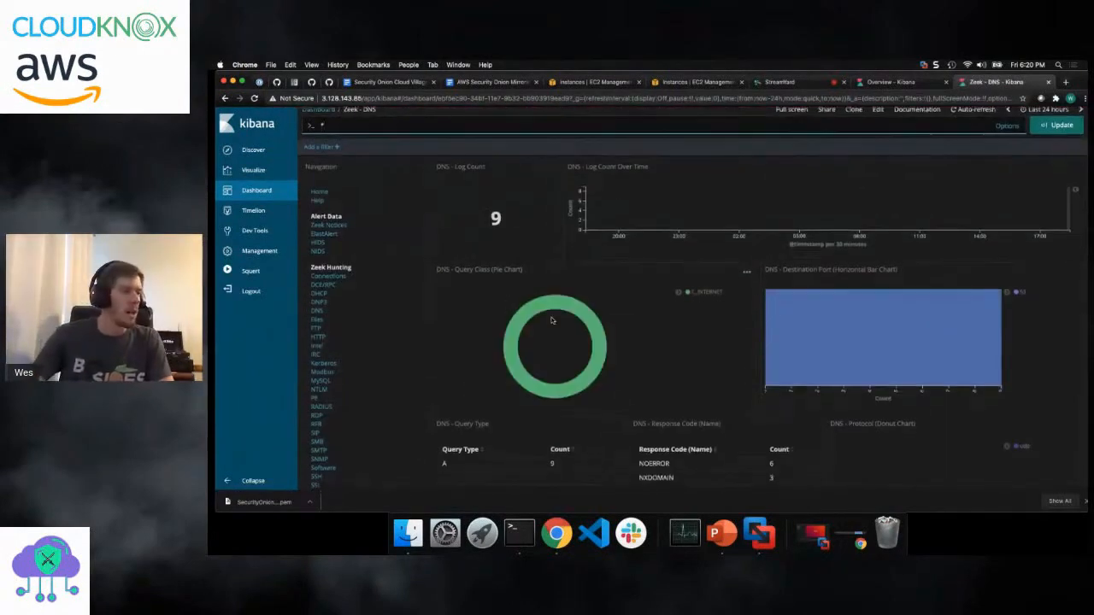
{"action": "scroll", "coordinate": [551, 321], "scroll_direction": "down", "scroll_amount": 5}
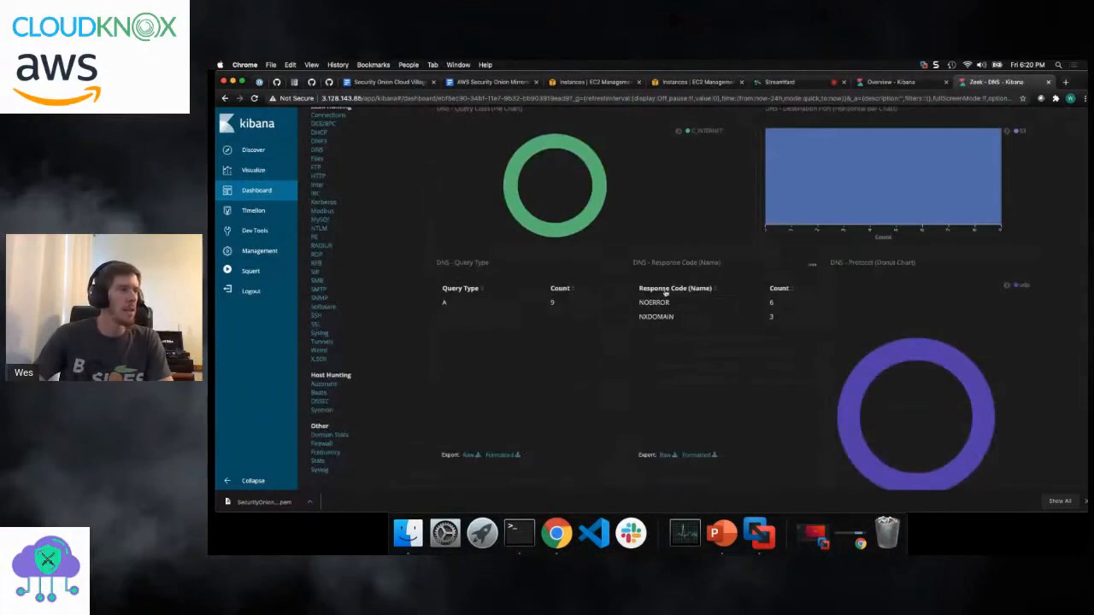
{"action": "scroll", "coordinate": [586, 311], "scroll_direction": "down", "scroll_amount": 10}
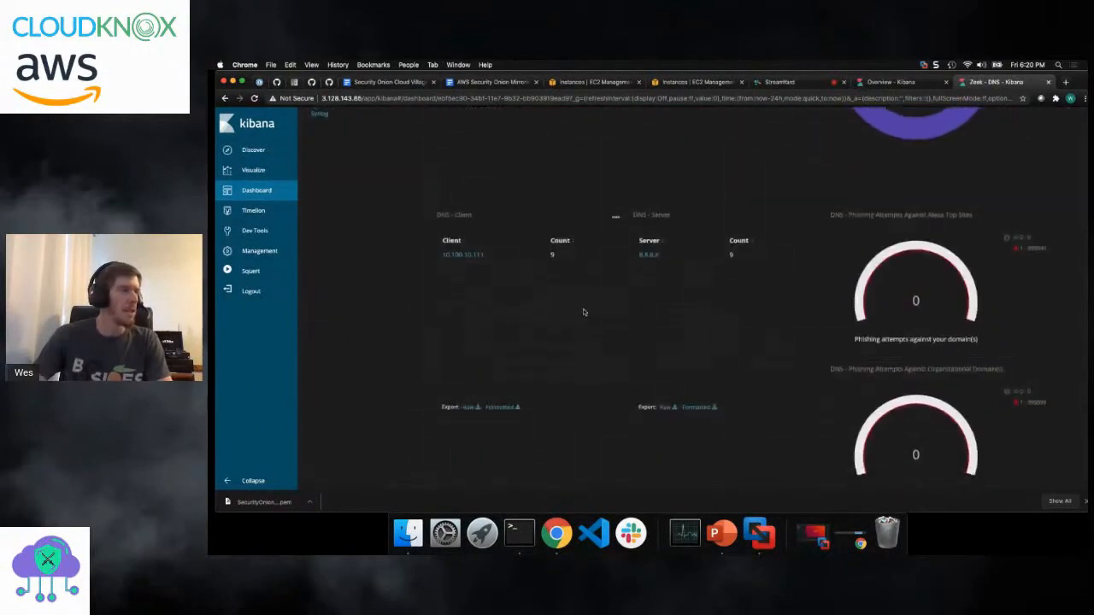
{"action": "scroll", "coordinate": [554, 251], "scroll_direction": "down", "scroll_amount": 3}
{"action": "scroll", "coordinate": [554, 252], "scroll_direction": "down", "scroll_amount": 7}
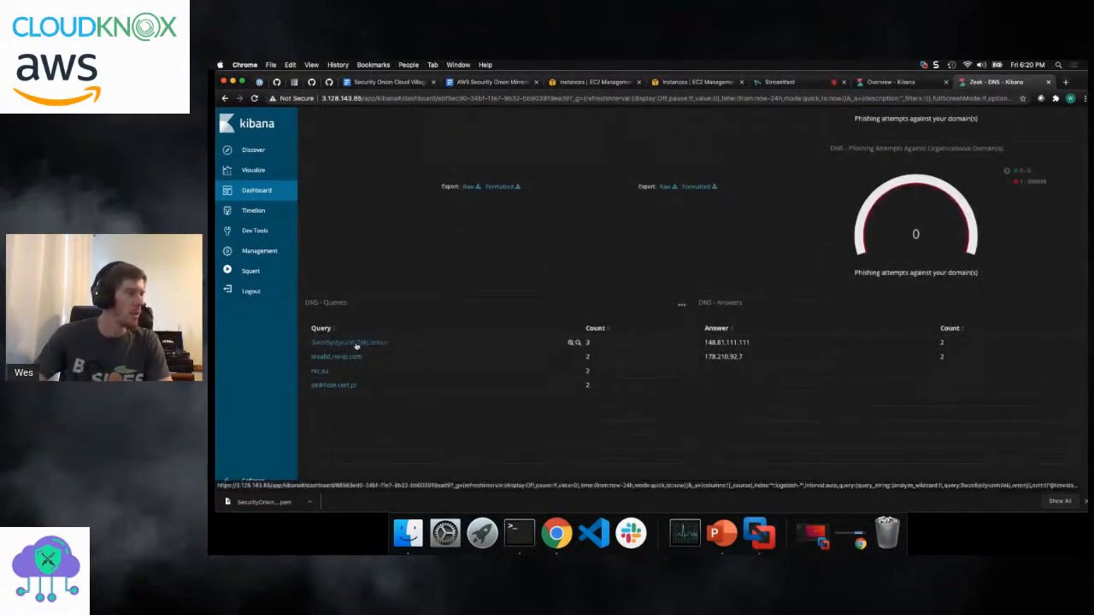
{"action": "scroll", "coordinate": [513, 305], "scroll_direction": "down", "scroll_amount": 10}
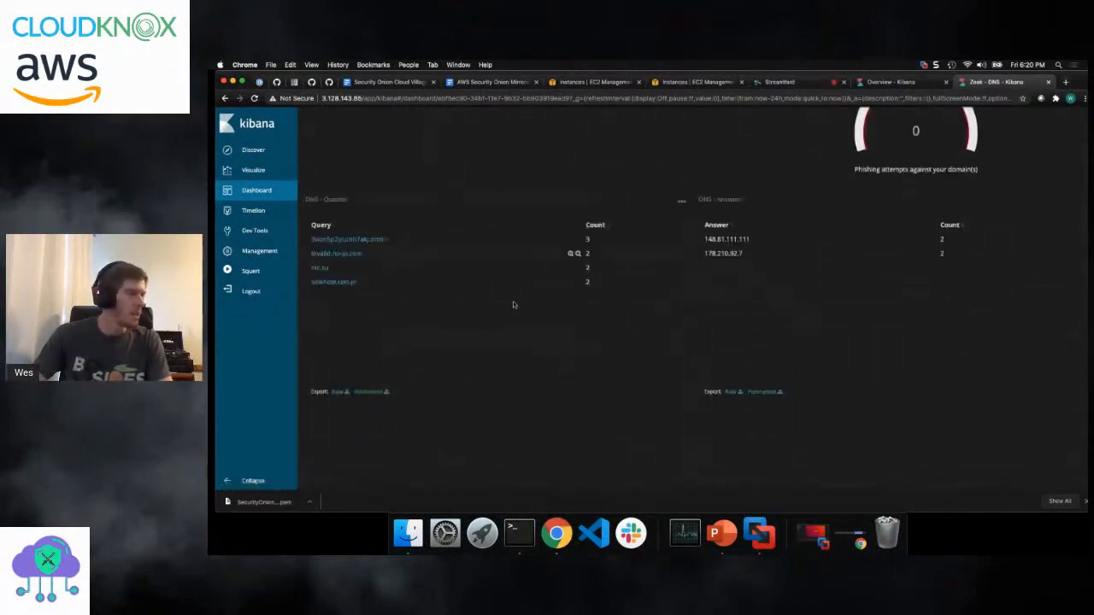
{"action": "scroll", "coordinate": [513, 303], "scroll_direction": "up", "scroll_amount": 10}
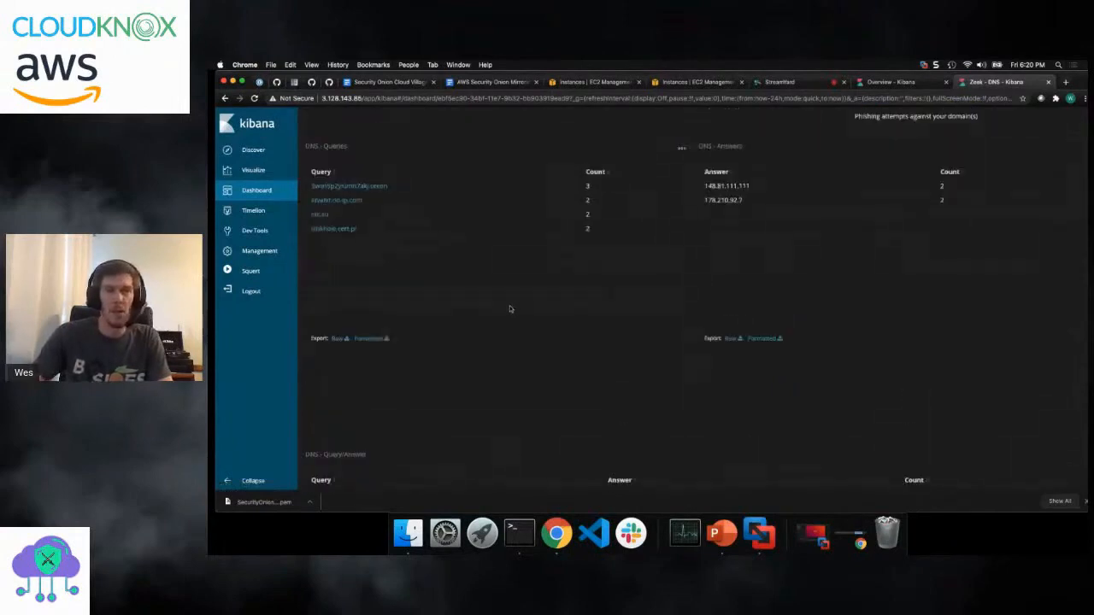
- Open the HIDS dashboard of OSSEC alerts and examine its event summary
{"action": "scroll", "coordinate": [505, 299], "scroll_direction": "up", "scroll_amount": 15}
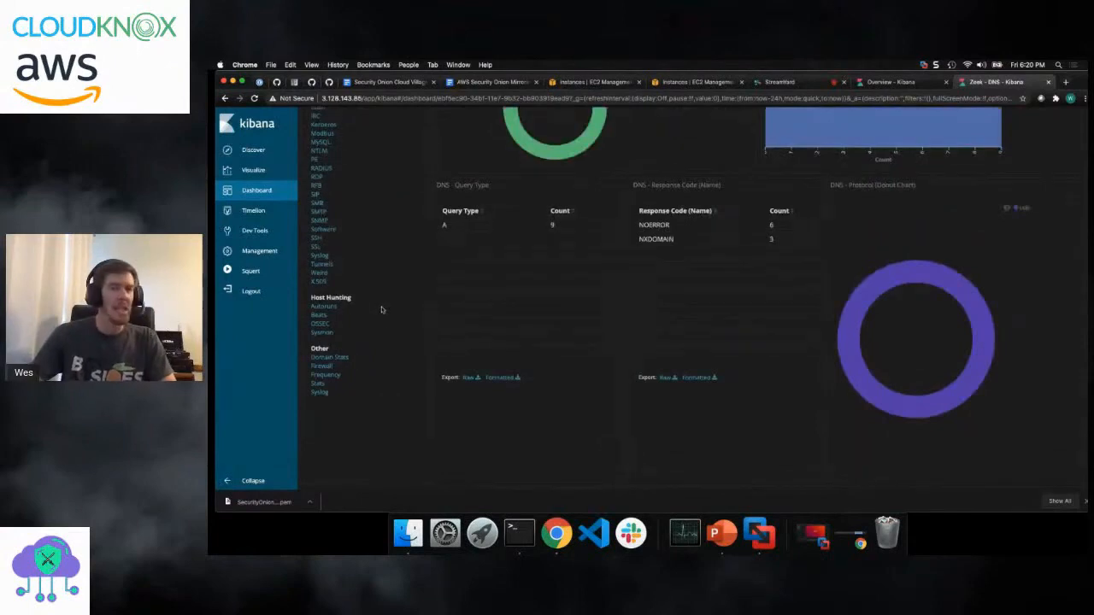
{"action": "scroll", "coordinate": [382, 312], "scroll_direction": "up", "scroll_amount": 10}
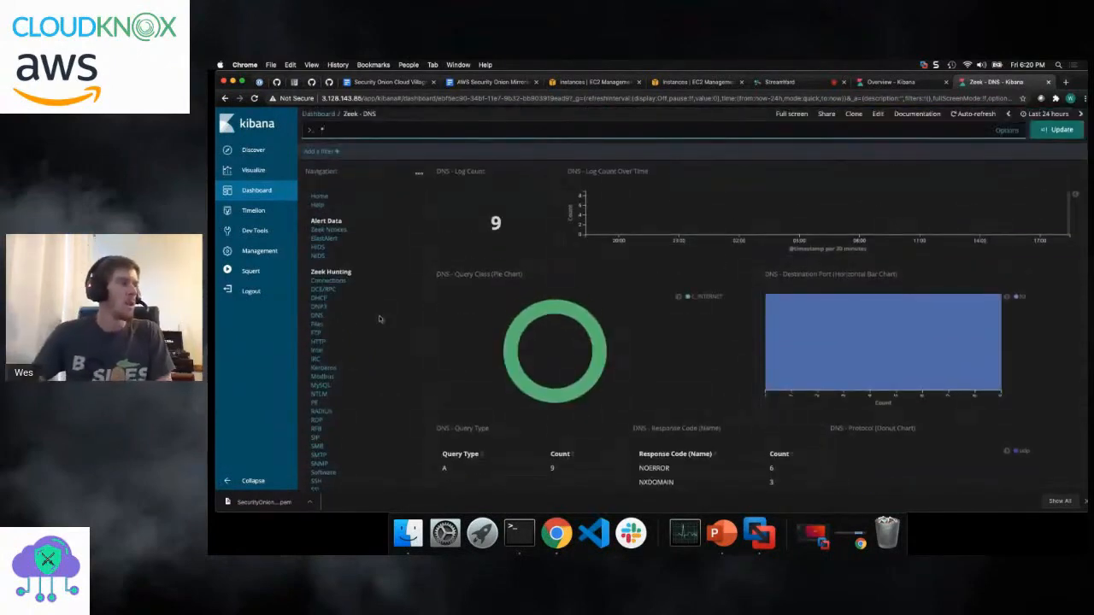
{"action": "left_click", "coordinate": [318, 247]}
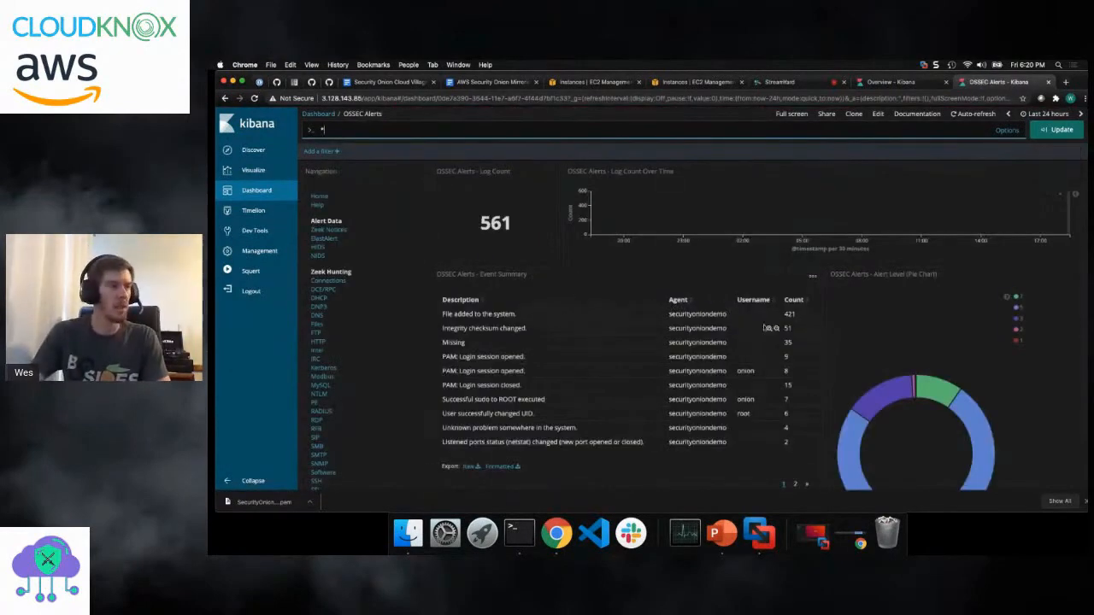
- Examine the OSSEC alerts dashboard's process and username, escalated user and command tables, along with the Host Hunting links
{"action": "scroll", "coordinate": [638, 314], "scroll_direction": "down", "scroll_amount": 5}
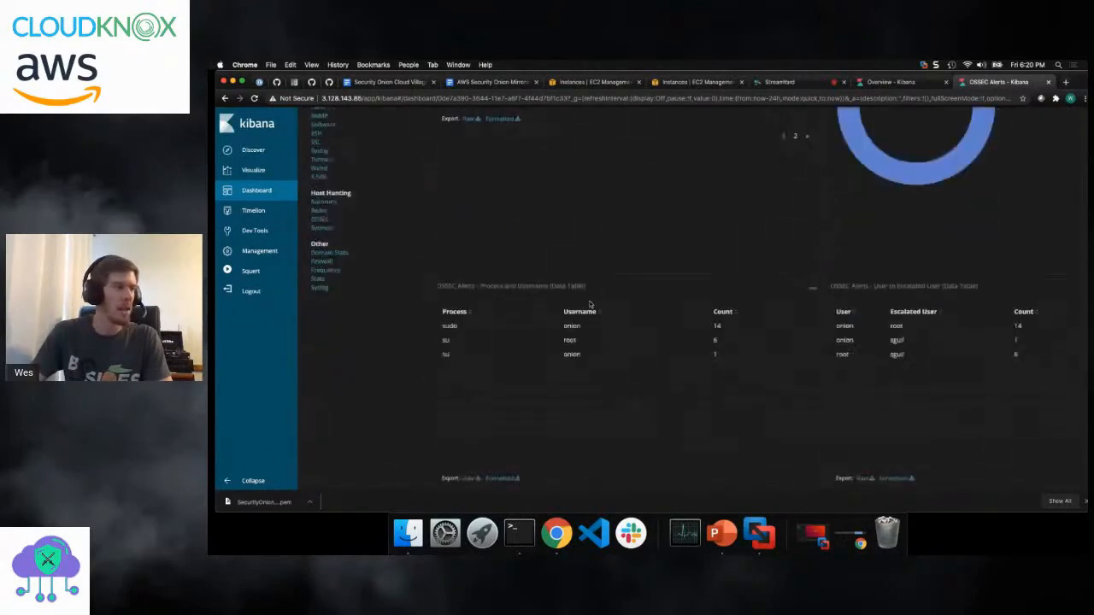
{"action": "scroll", "coordinate": [588, 301], "scroll_direction": "down", "scroll_amount": 5}
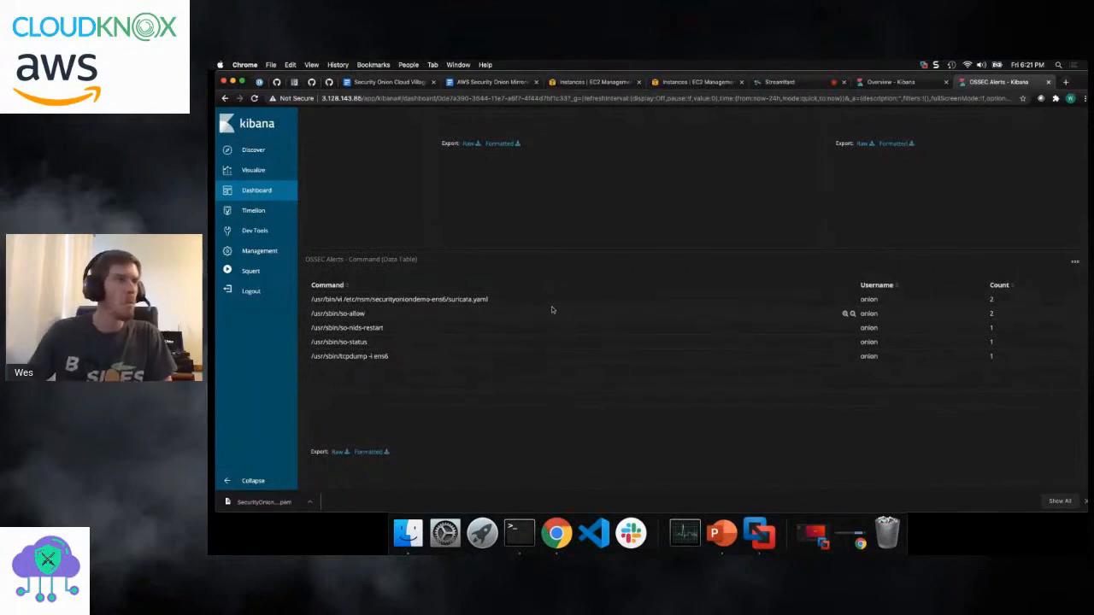
{"action": "scroll", "coordinate": [545, 294], "scroll_direction": "up", "scroll_amount": 3}
{"action": "scroll", "coordinate": [547, 299], "scroll_direction": "up", "scroll_amount": 10}
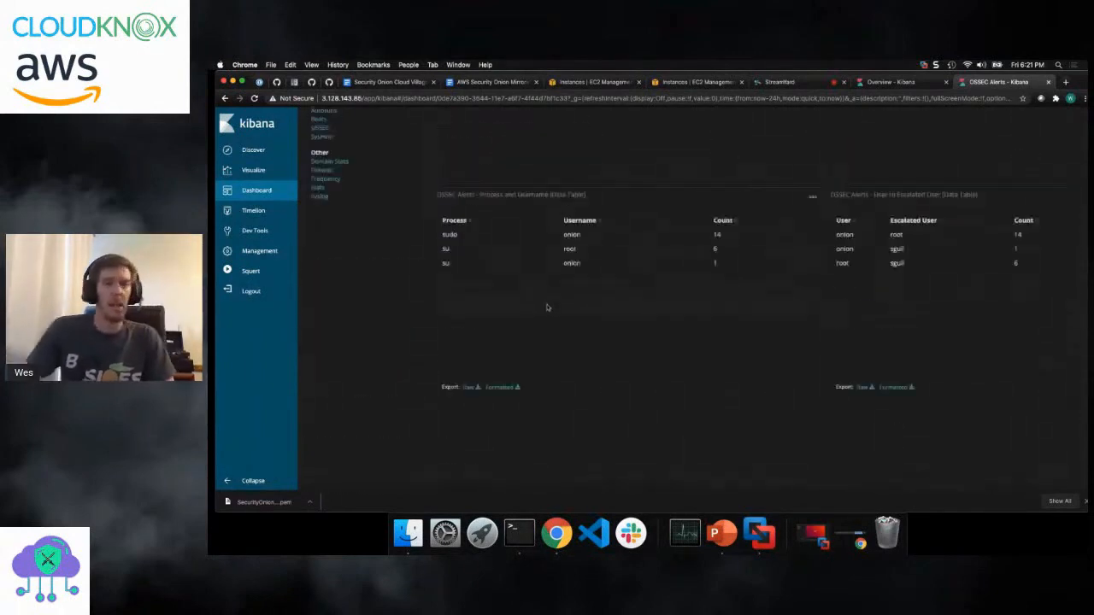
{"action": "scroll", "coordinate": [351, 299], "scroll_direction": "down", "scroll_amount": 3}
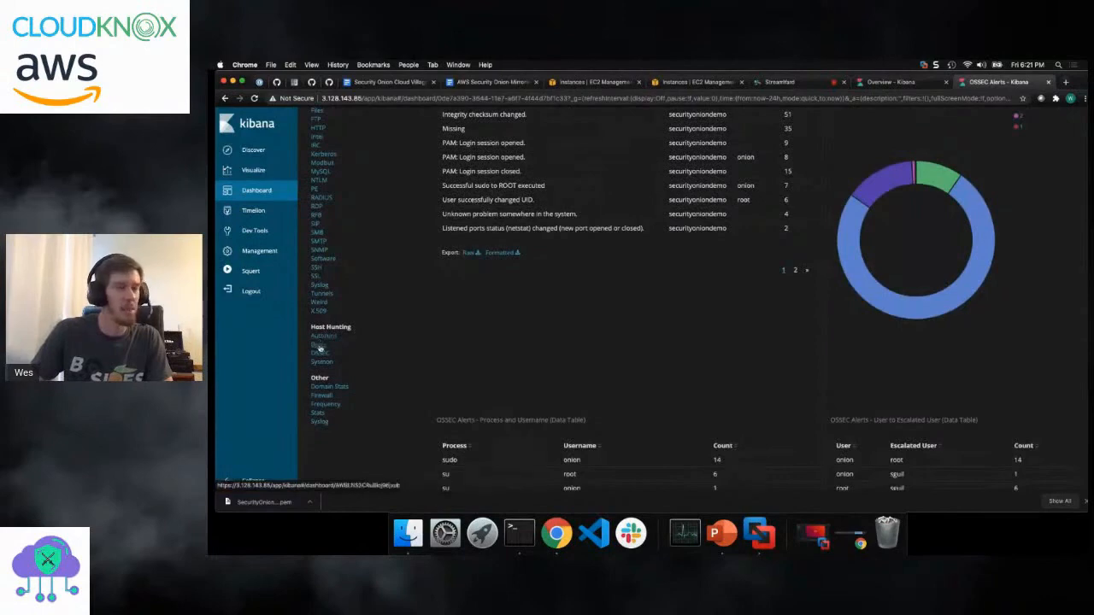
{"action": "scroll", "coordinate": [392, 313], "scroll_direction": "up", "scroll_amount": 5}
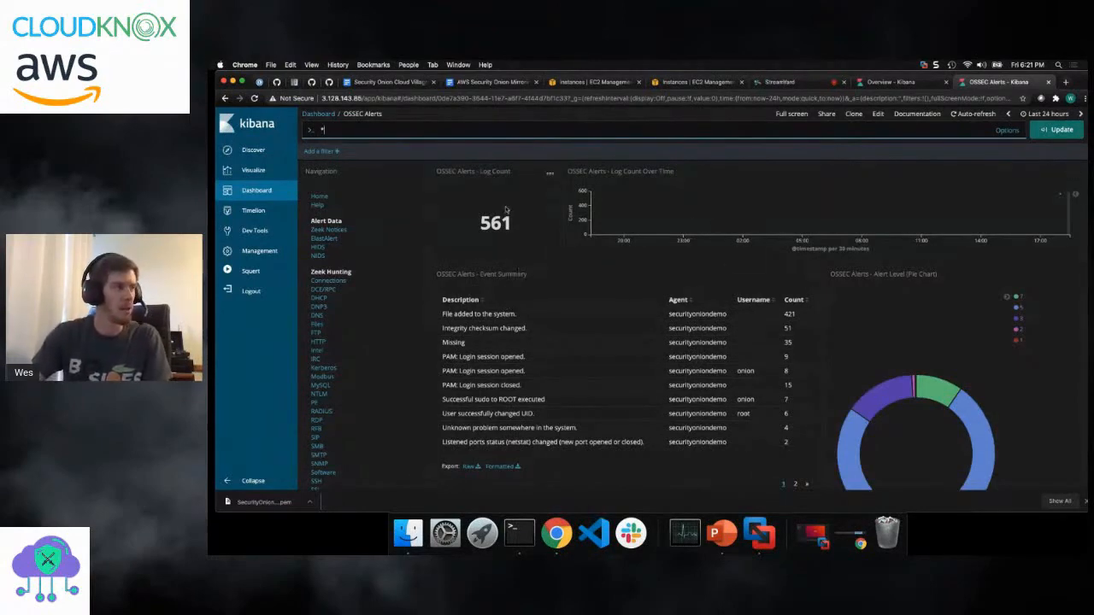
{"action": "scroll", "coordinate": [504, 209], "scroll_direction": "down", "scroll_amount": 1}
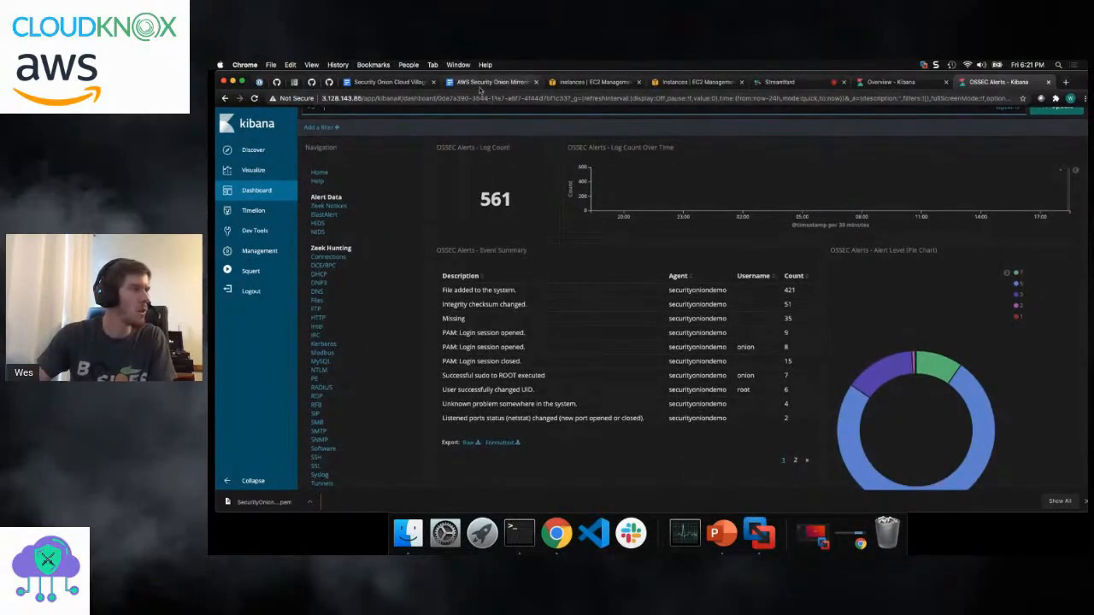
- Review the closing instructions of the AWS Security Onion Mirroring Step-By-Step document, from creating the mirror session to generating noise with tmNIDS
{"action": "left_click", "coordinate": [487, 82]}
{"action": "scroll", "coordinate": [553, 292], "scroll_direction": "down", "scroll_amount": 15}
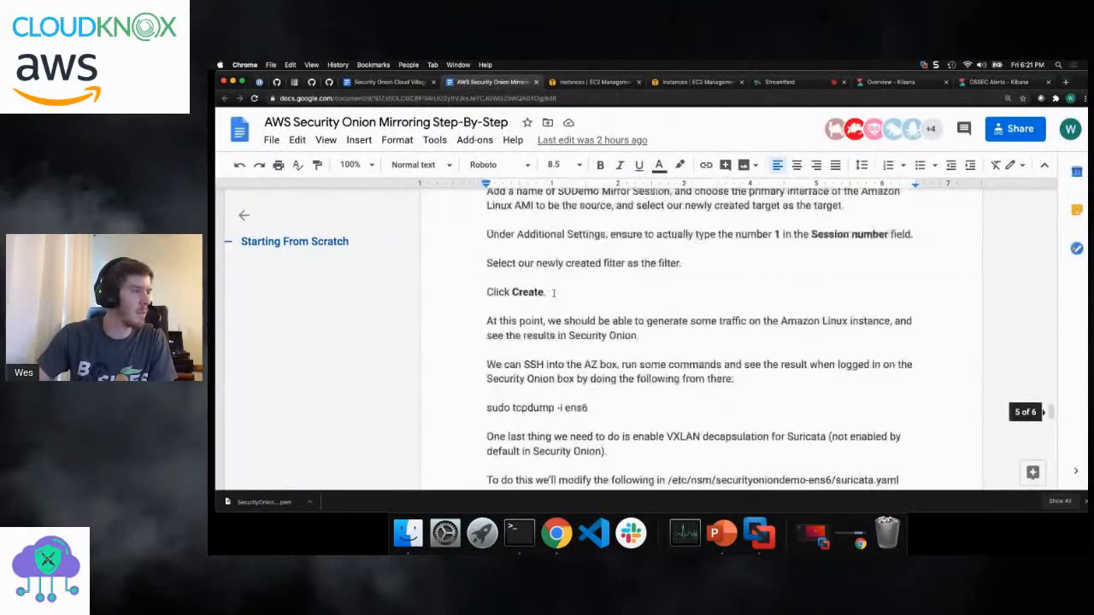
{"action": "scroll", "coordinate": [553, 292], "scroll_direction": "down", "scroll_amount": 3}
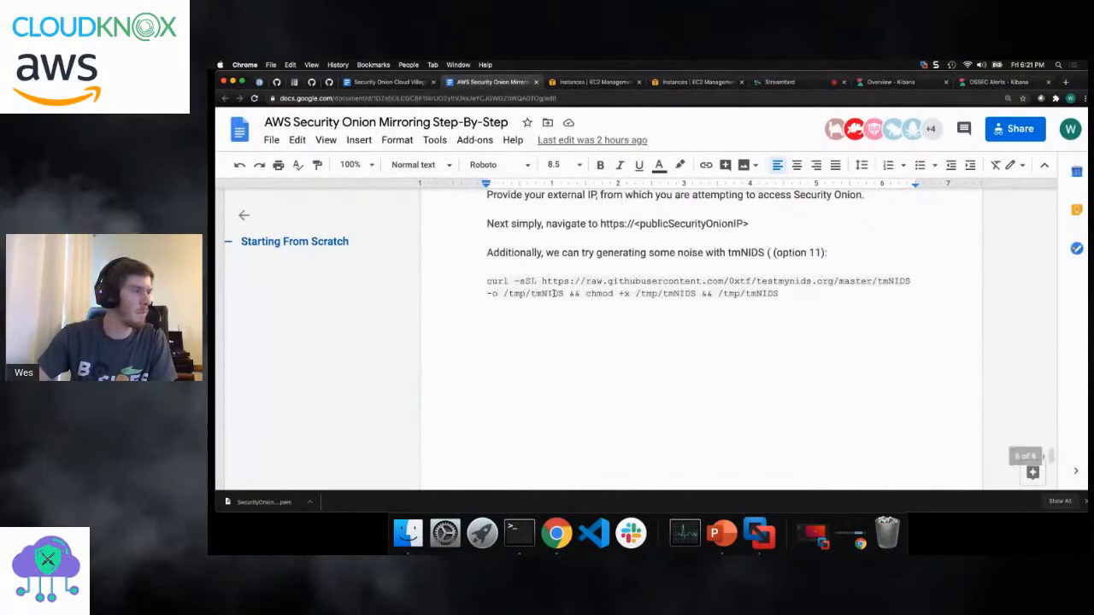
{"action": "scroll", "coordinate": [553, 292], "scroll_direction": "up", "scroll_amount": 4}
{"action": "scroll", "coordinate": [553, 292], "scroll_direction": "down", "scroll_amount": 6}
{"action": "scroll", "coordinate": [553, 292], "scroll_direction": "up", "scroll_amount": 5}
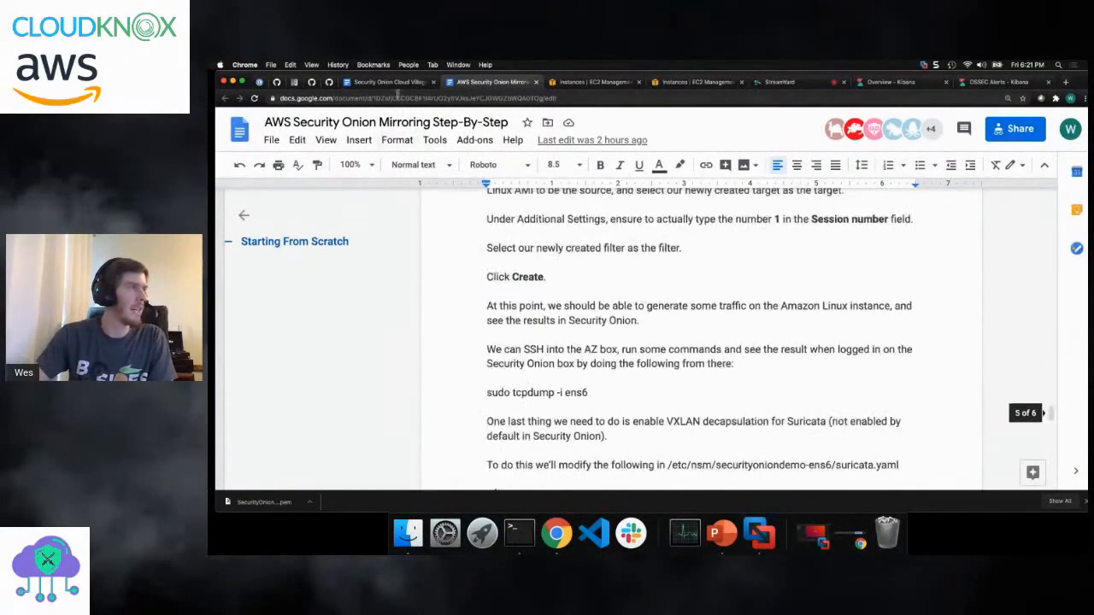
{"action": "left_click", "coordinate": [389, 82]}
{"action": "left_click", "coordinate": [491, 82]}
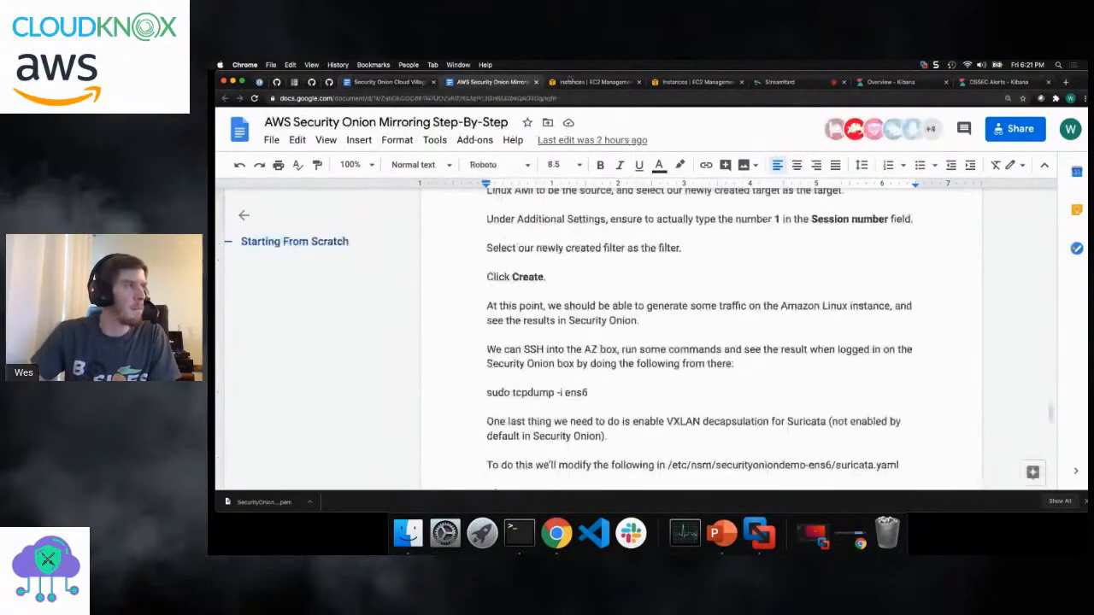
- In the EC2 console, terminate both running instances, Security Onion and the unnamed t3.micro
{"action": "left_click", "coordinate": [586, 82]}
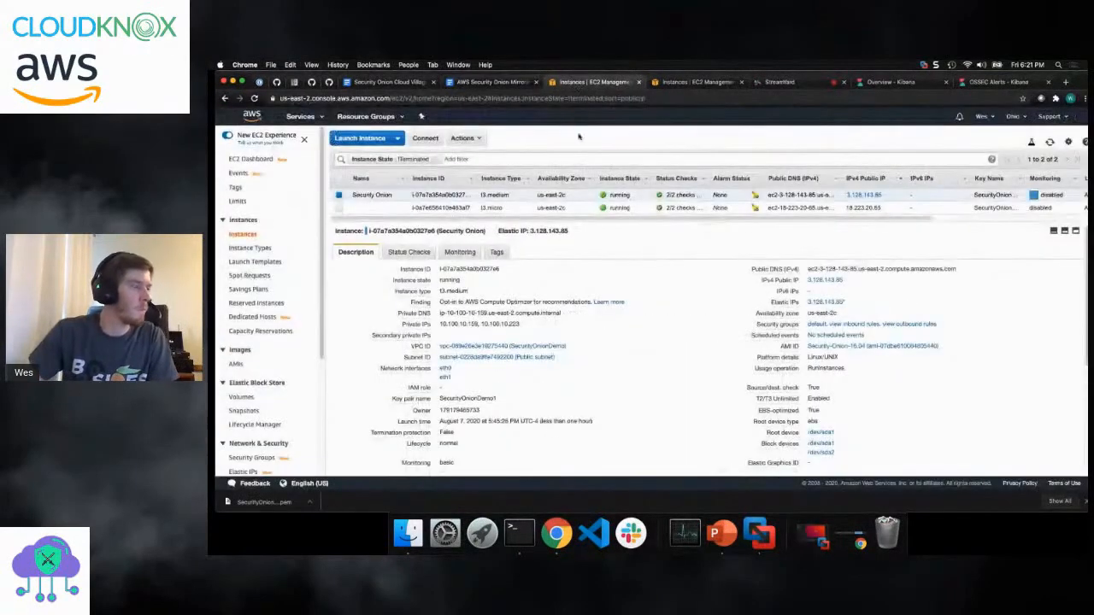
{"action": "left_click", "coordinate": [684, 82]}
{"action": "left_click", "coordinate": [596, 81]}
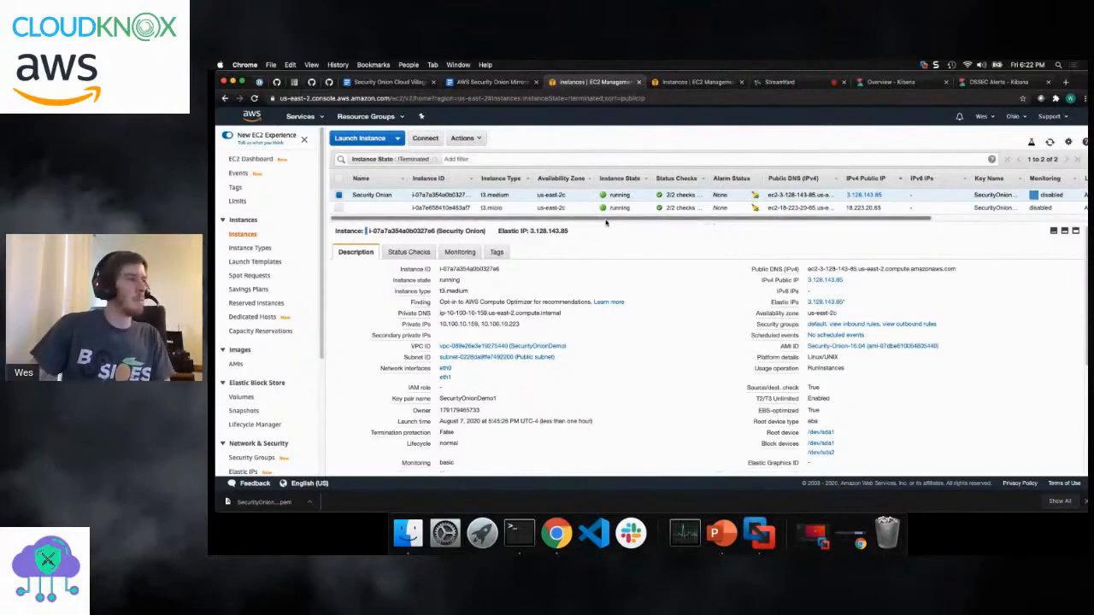
{"action": "left_click_drag", "start_coordinate": [605, 224], "coordinate": [605, 244]}
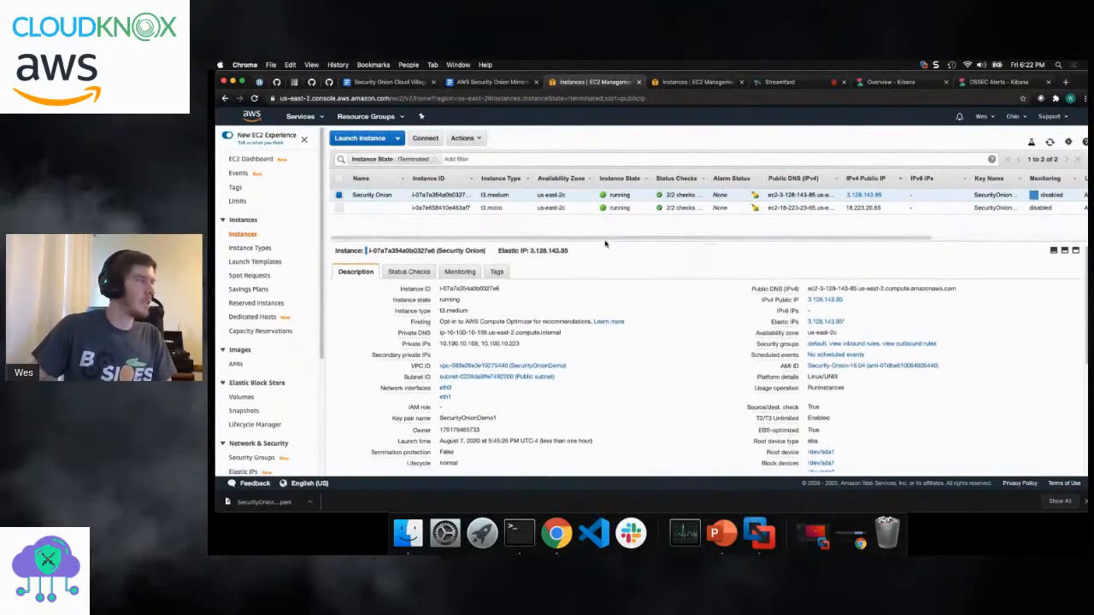
{"action": "left_click", "coordinate": [338, 207]}
{"action": "left_click", "coordinate": [466, 137]}
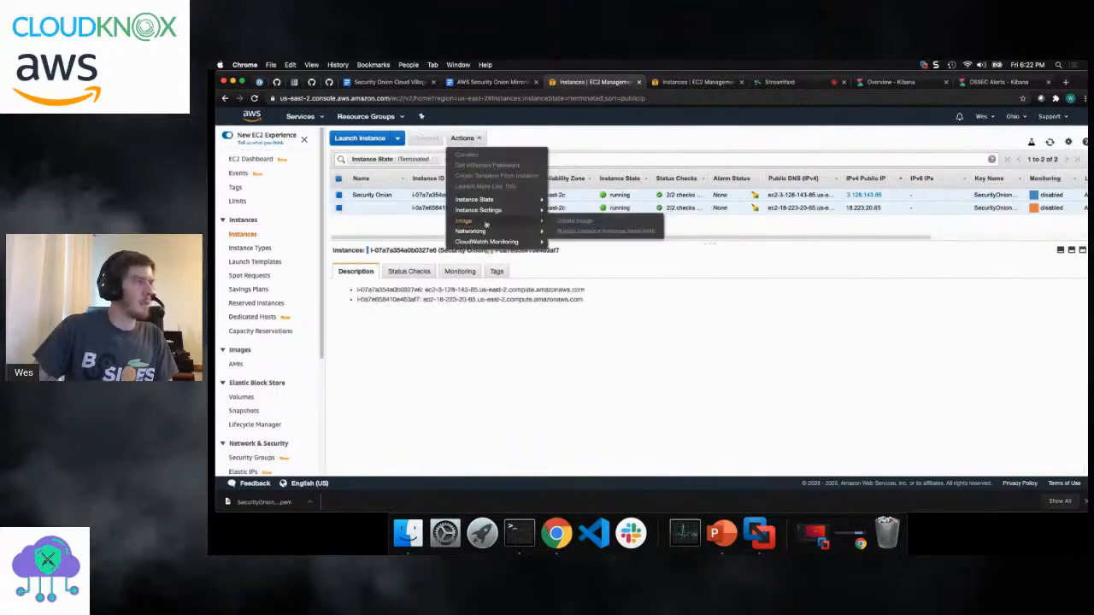
{"action": "mouse_move", "coordinate": [554, 208]}
{"action": "mouse_move", "coordinate": [496, 199]}
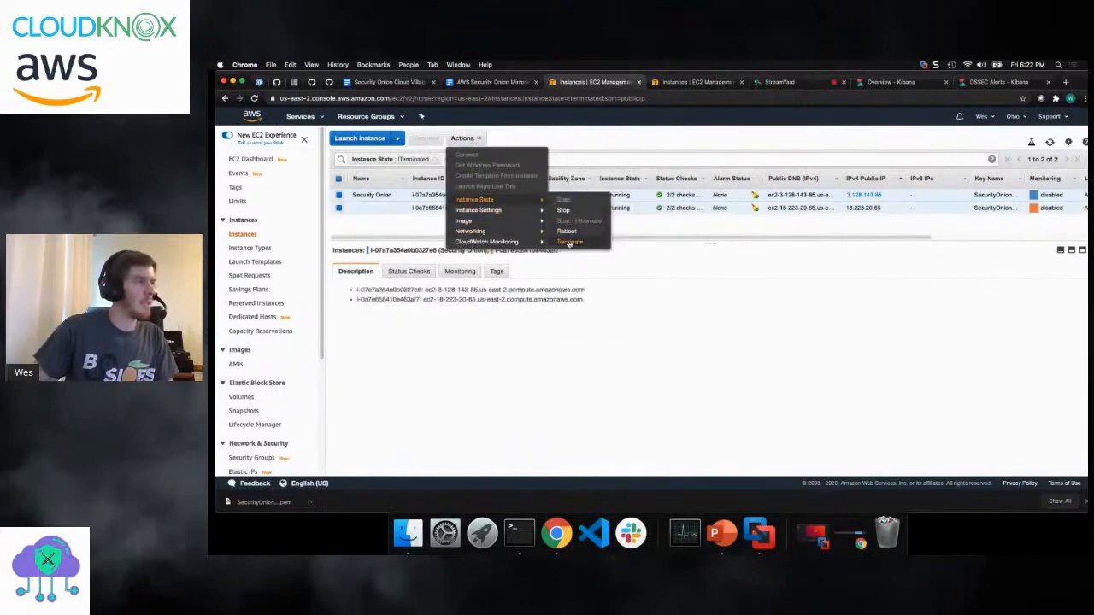
{"action": "left_click", "coordinate": [570, 240]}
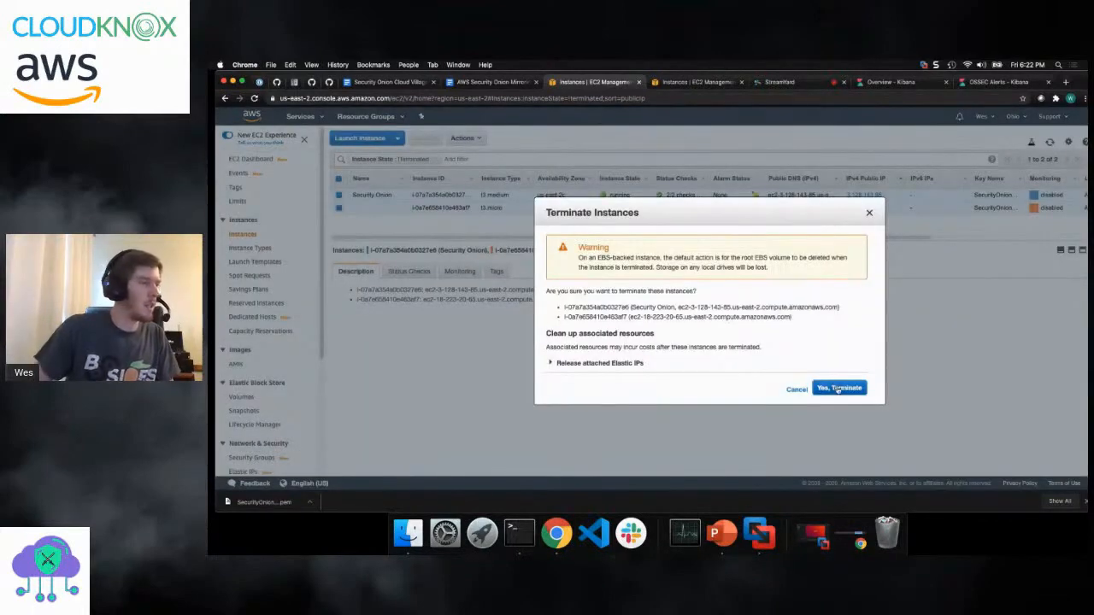
{"action": "left_click", "coordinate": [837, 388]}
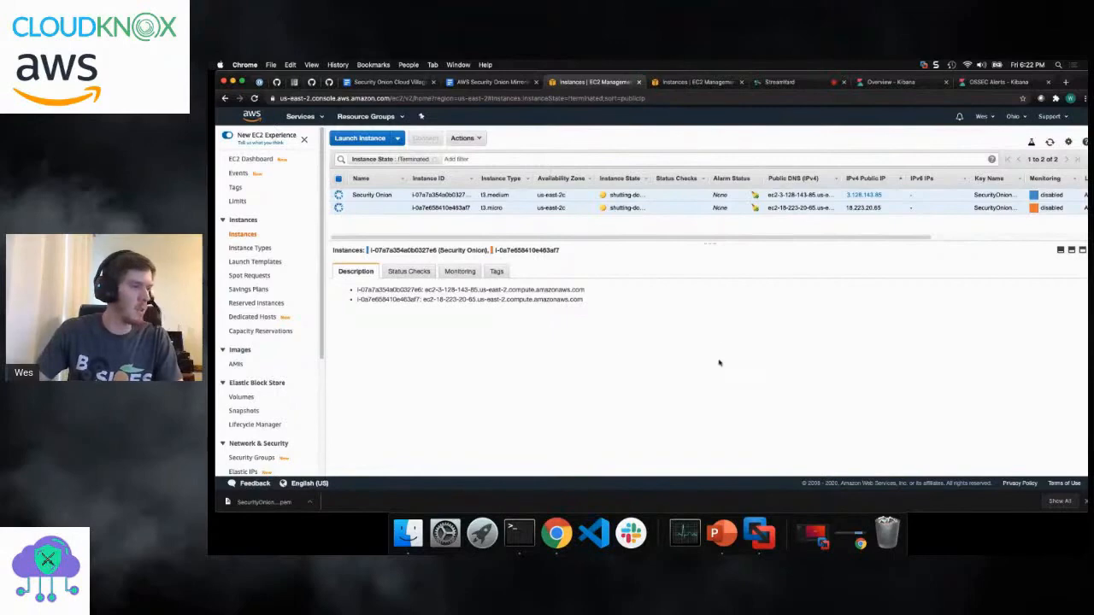
- Switch to the CloudVillageSecurityOnion presentation in PowerPoint, make it full screen and start the slide show from the current Demo slide
{"action": "left_click", "coordinate": [721, 548]}
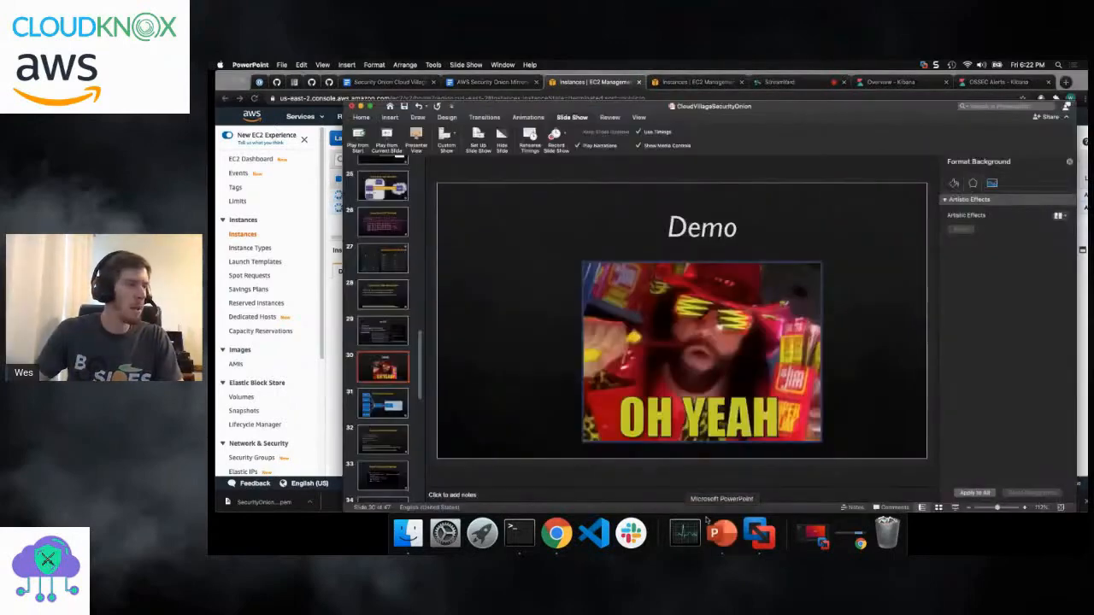
{"action": "left_click", "coordinate": [370, 106]}
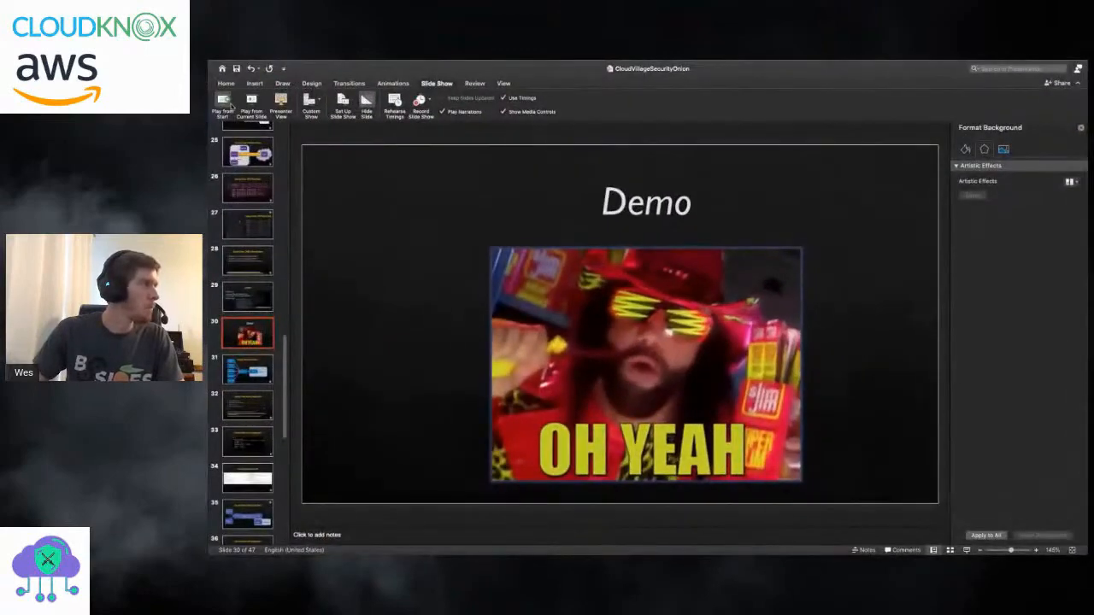
{"action": "key", "text": "super+Return"}
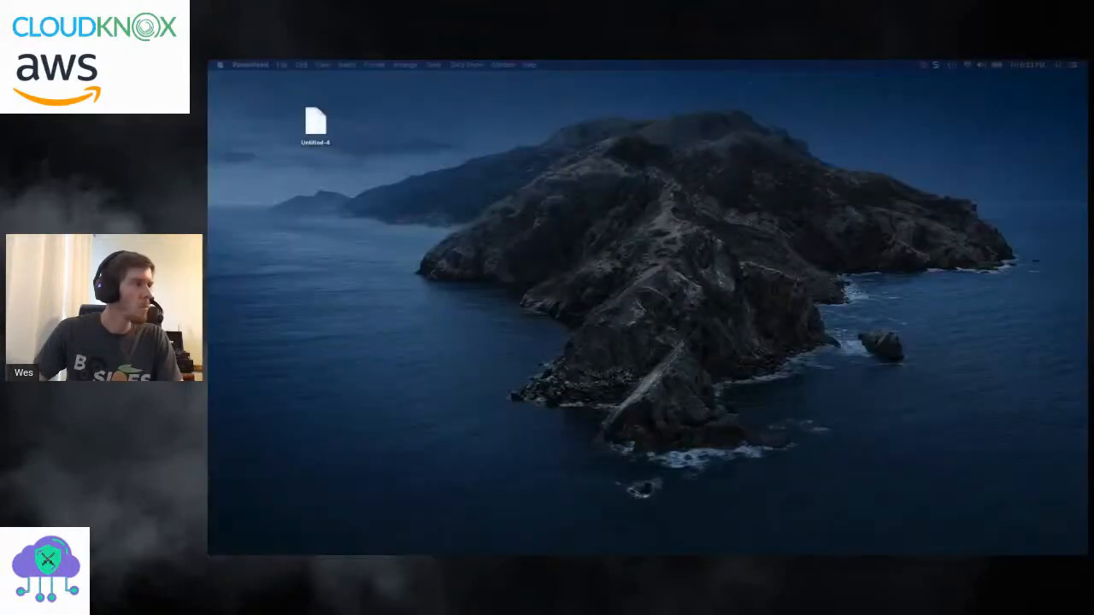